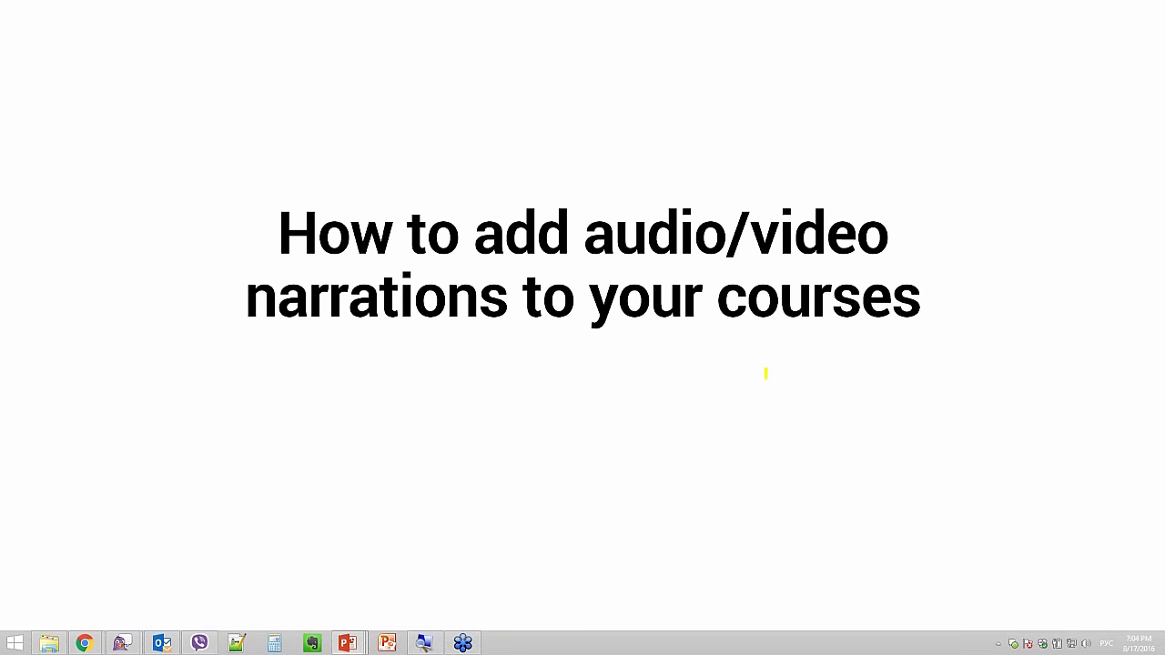
Draw yellow pen marks and a small chart doodle on the webinar title slide.
drag(737, 506, 856, 499)
mouse_move(714, 378)
mouse_down()
mouse_move(734, 511)
mouse_move(839, 374)
mouse_move(706, 373)
mouse_move(711, 404)
mouse_move(741, 408)
mouse_up()
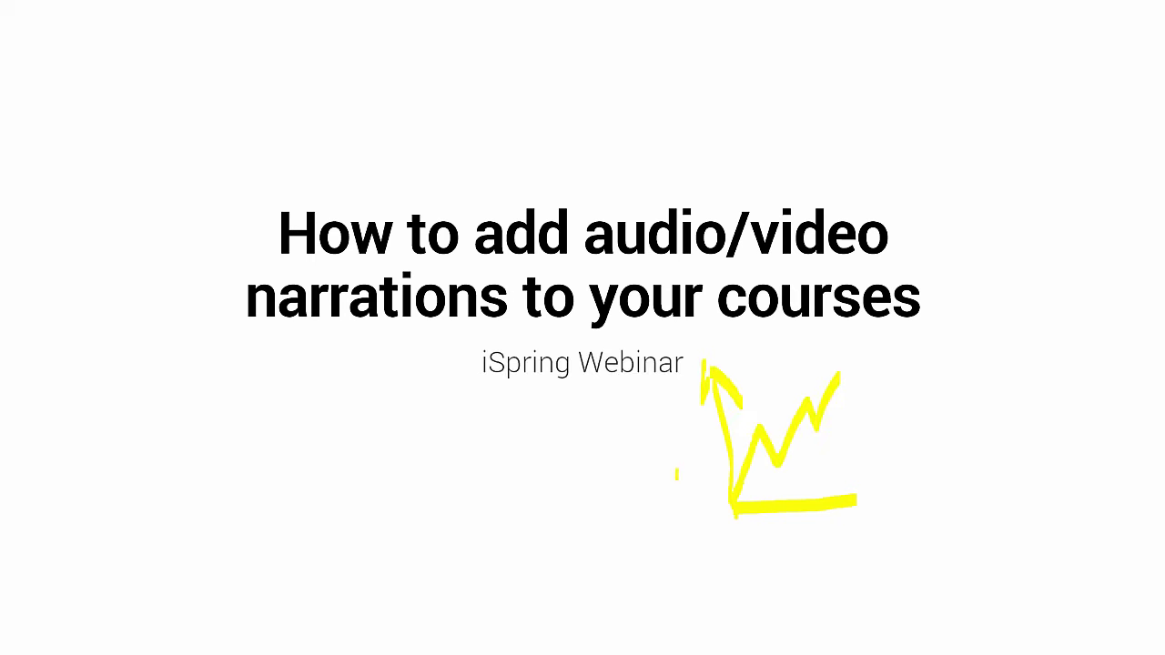
drag(836, 483, 848, 493)
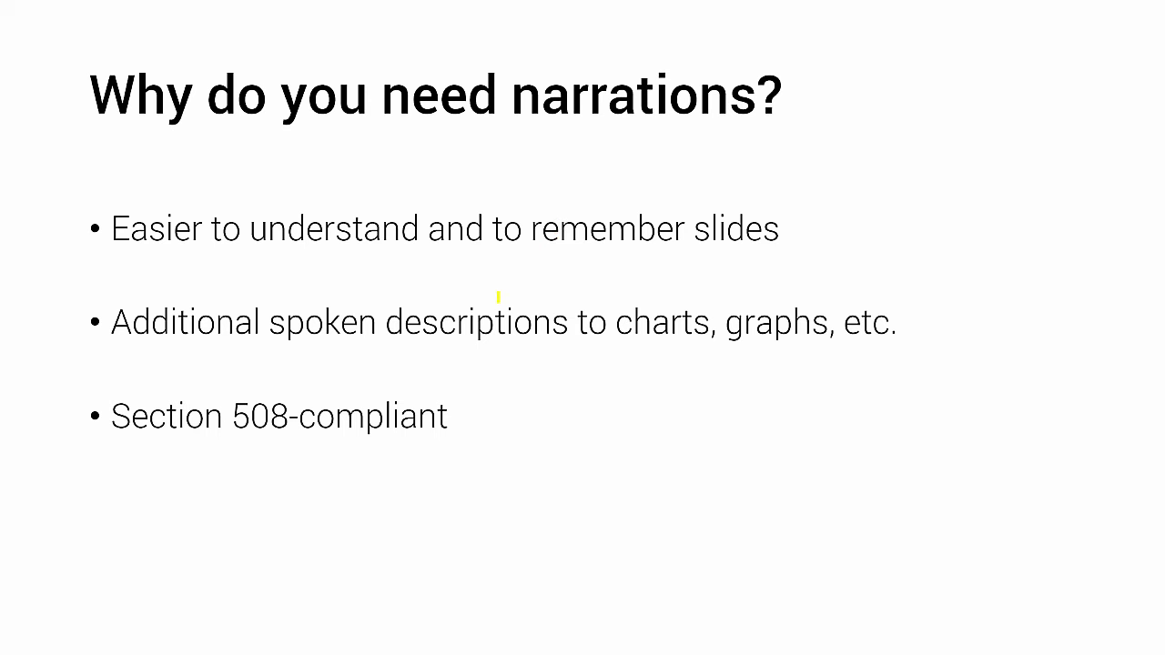
Underline 'Section 508-compliant' and 'Record Audio' in yellow, then switch to the Sample.pptx window.
drag(102, 447, 455, 438)
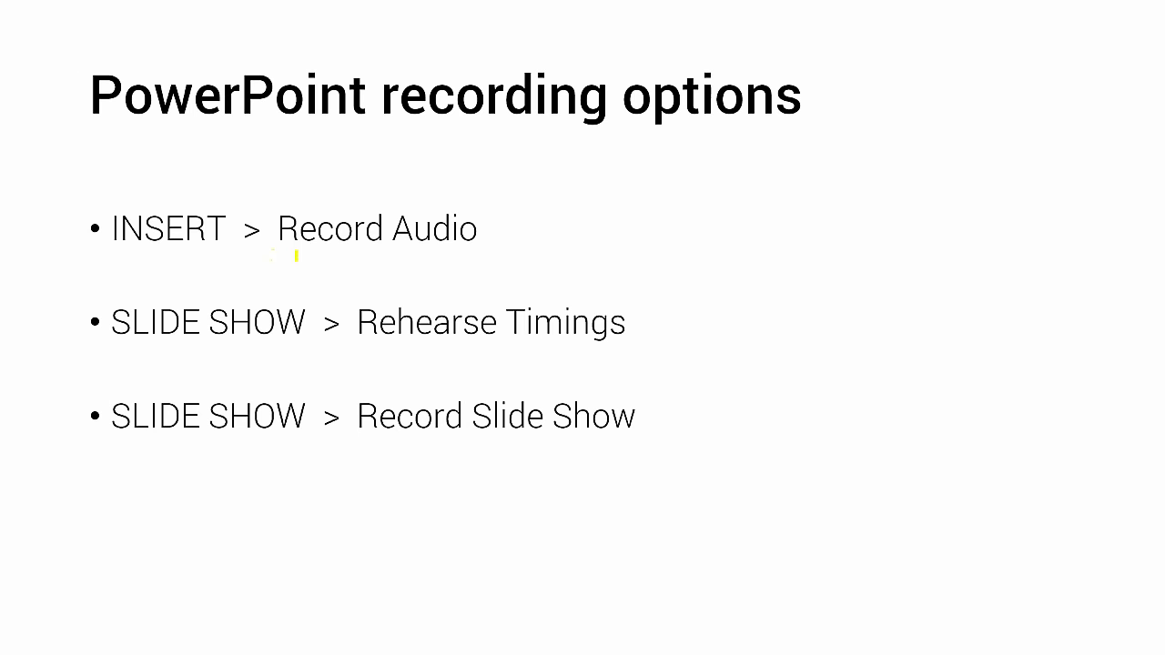
drag(276, 253, 482, 246)
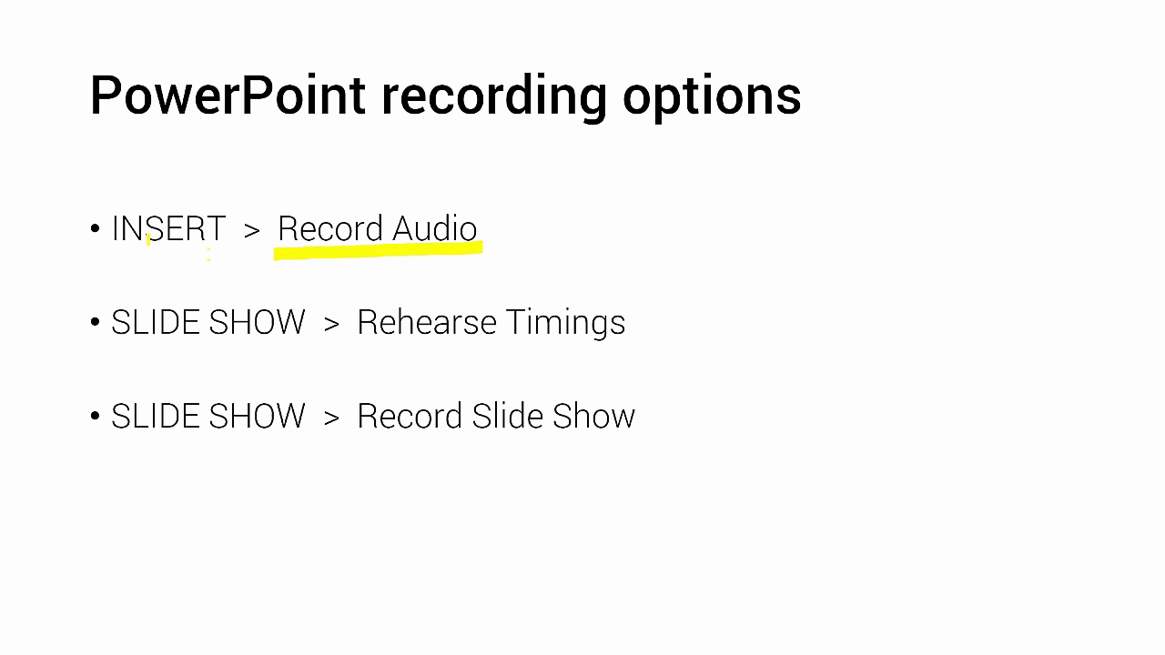
key(alt+Tab)
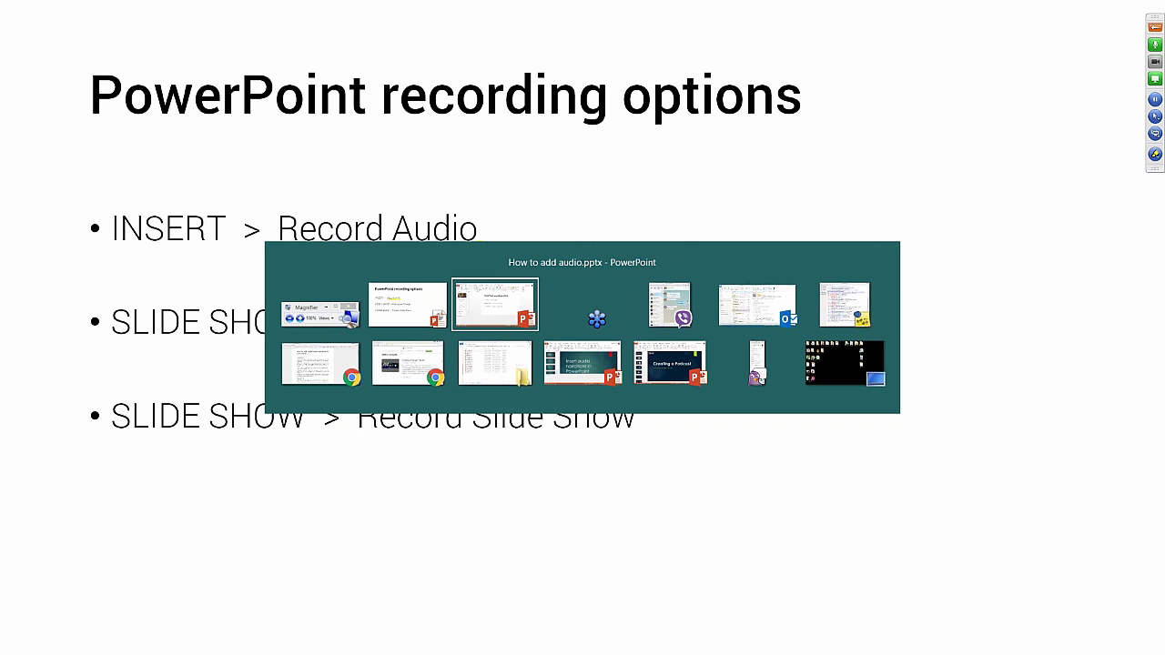
key(alt+Tab)
key(alt+Tab)
key(Down)
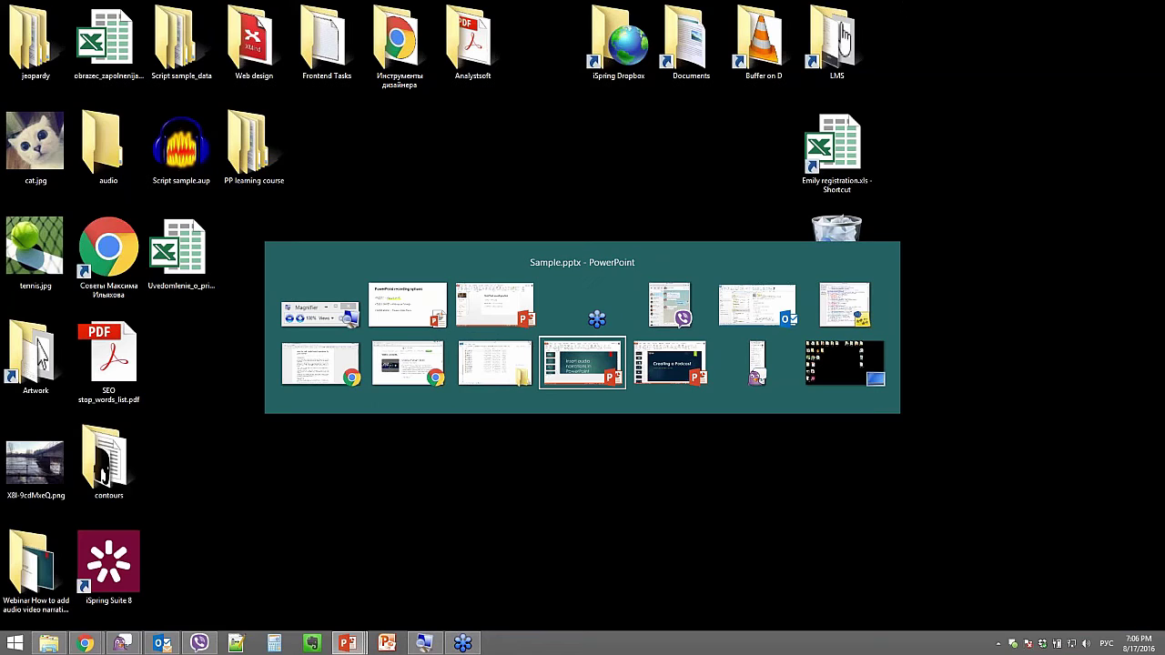
key(Return)
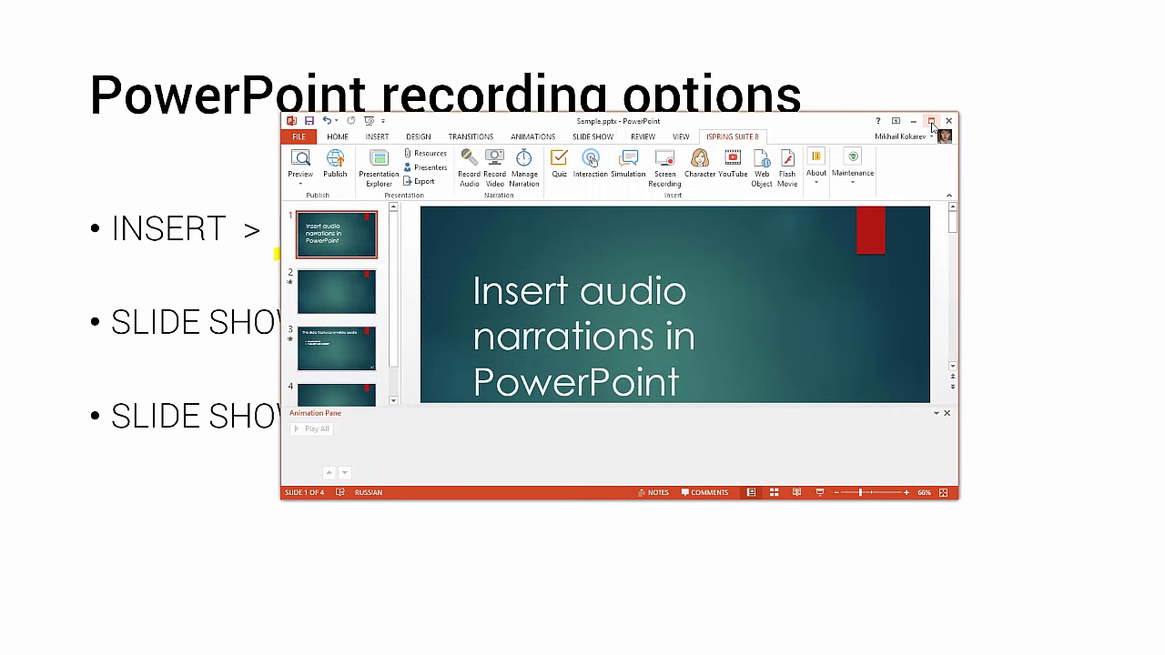
Maximize the Sample.pptx window, select the empty slide 2, and show the Insert tab.
click(930, 121)
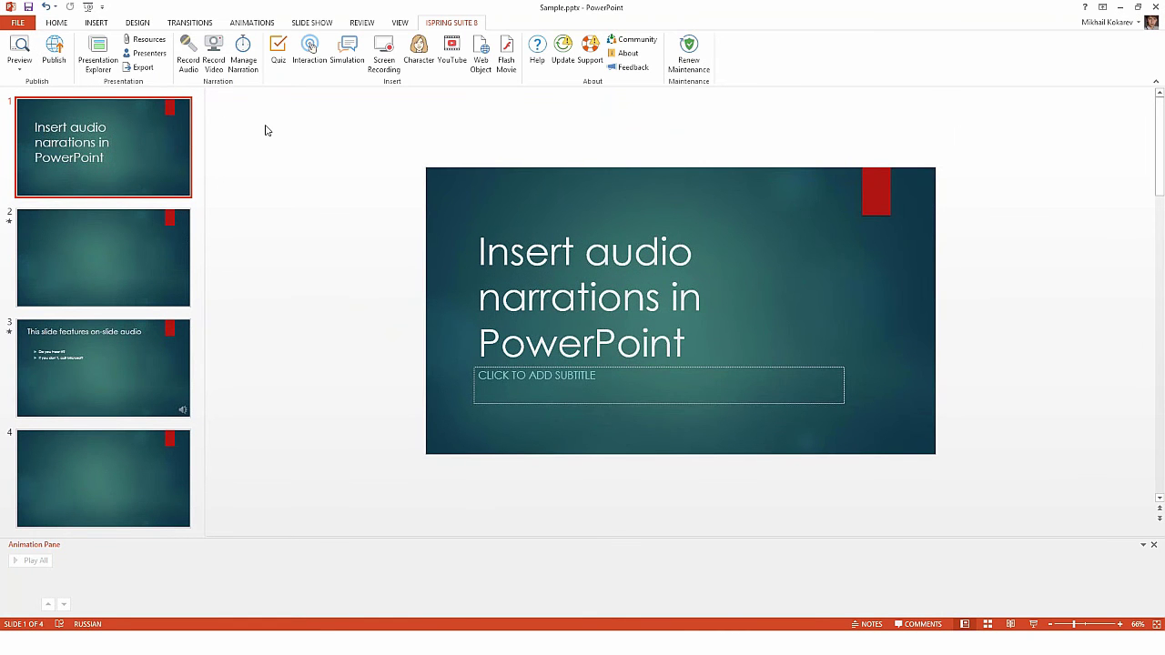
click(78, 245)
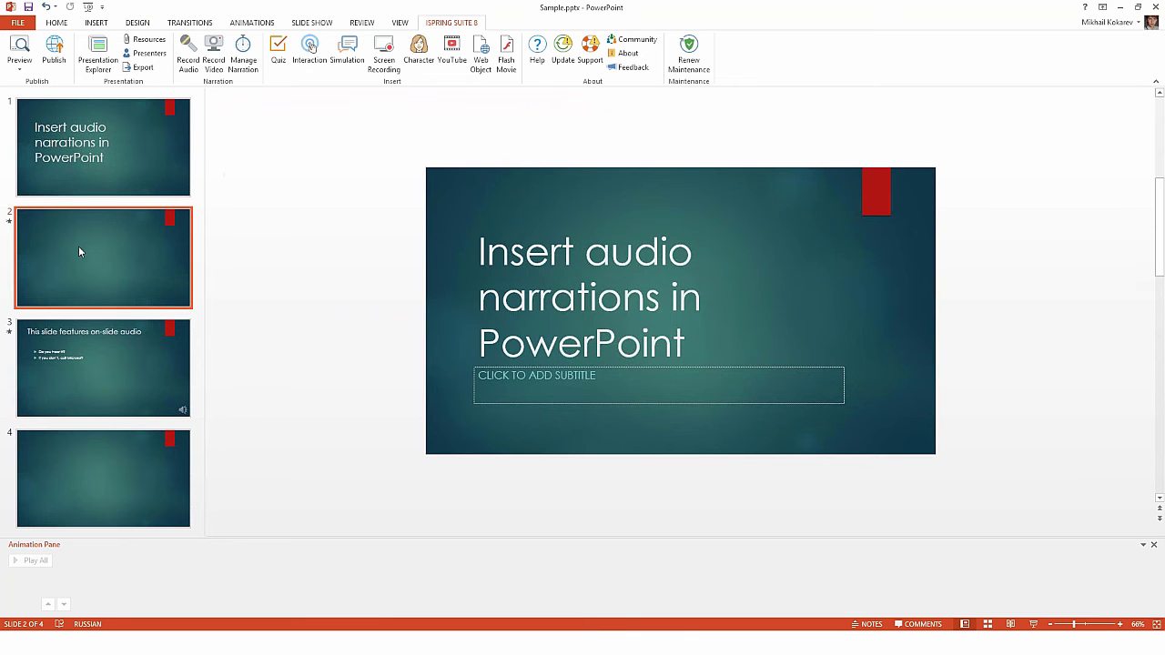
click(99, 24)
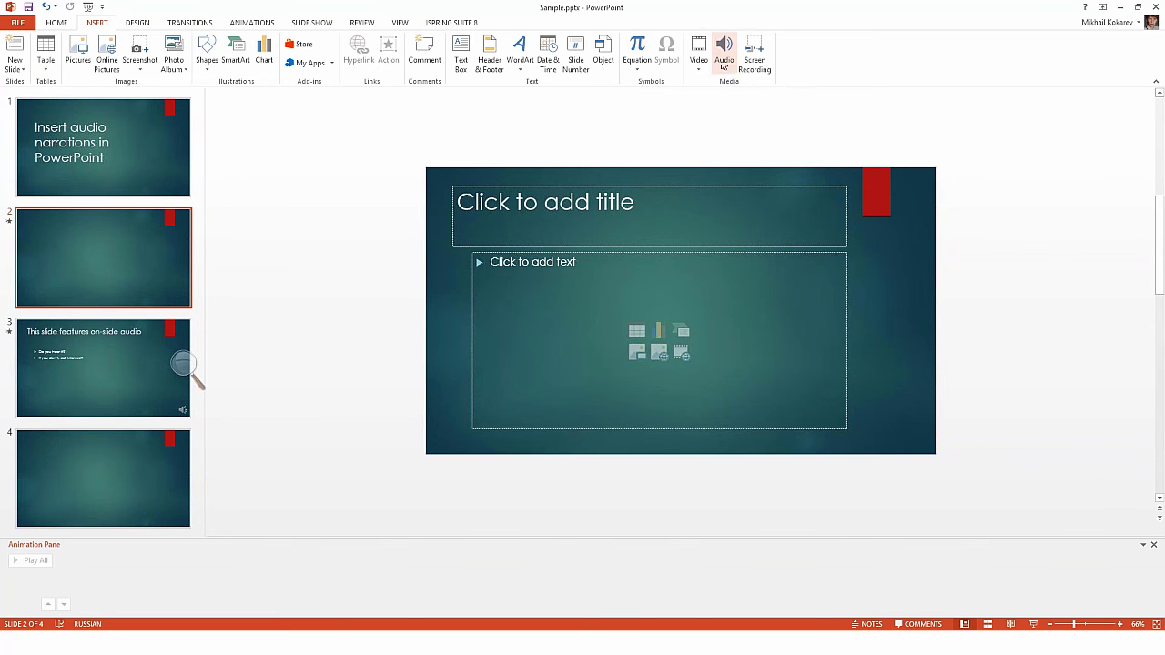
Start a new Record Audio clip from Insert > Audio and name it '1st slide'.
click(725, 70)
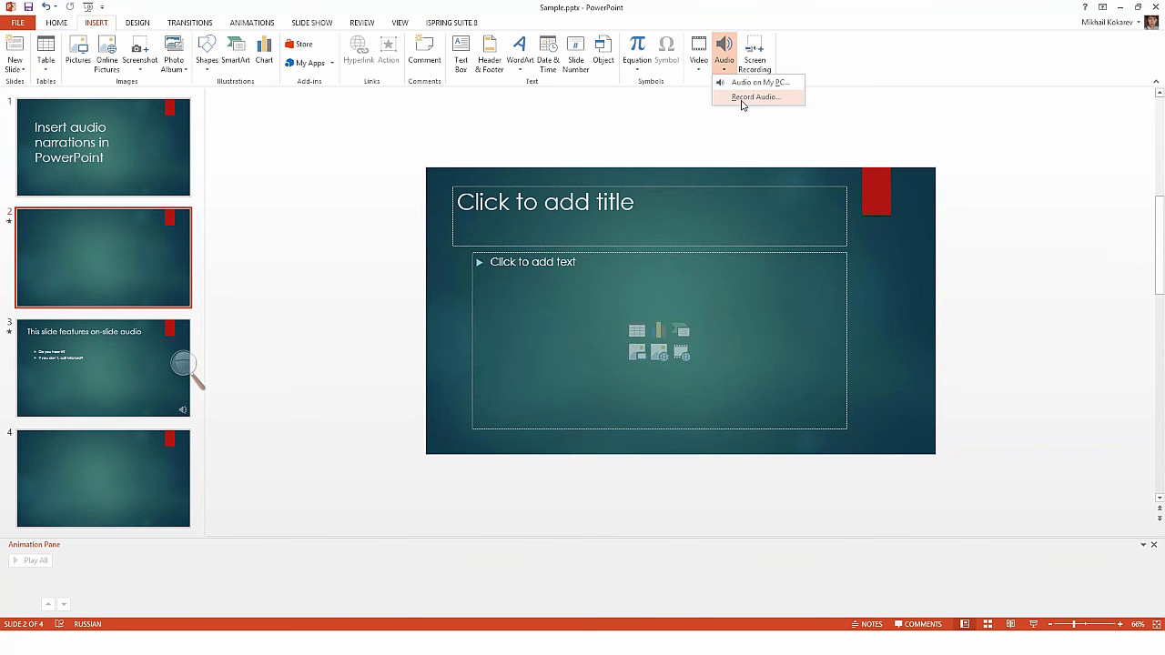
click(790, 98)
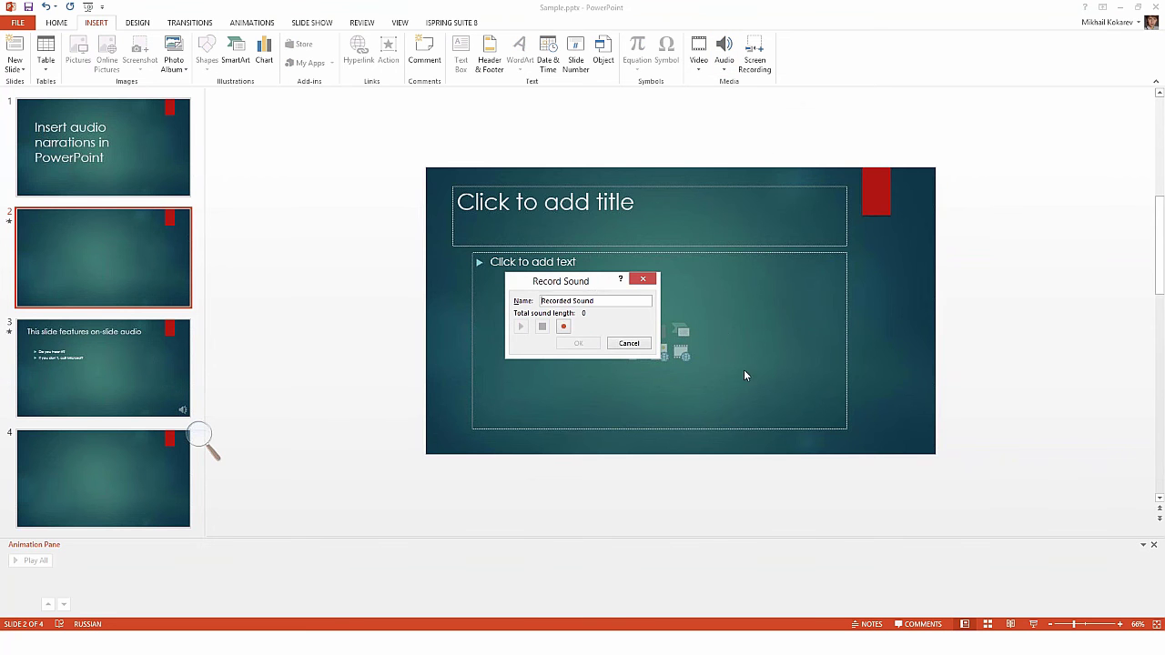
click(604, 299)
drag(604, 298, 526, 293)
text(Тше)
key(BackSpace)
key(BackSpace)
text(dts)
key(BackSpace)
key(BackSpace)
text(st slide)
Record the narration, preview it twice, and insert it on slide 2 as a sound icon.
click(563, 330)
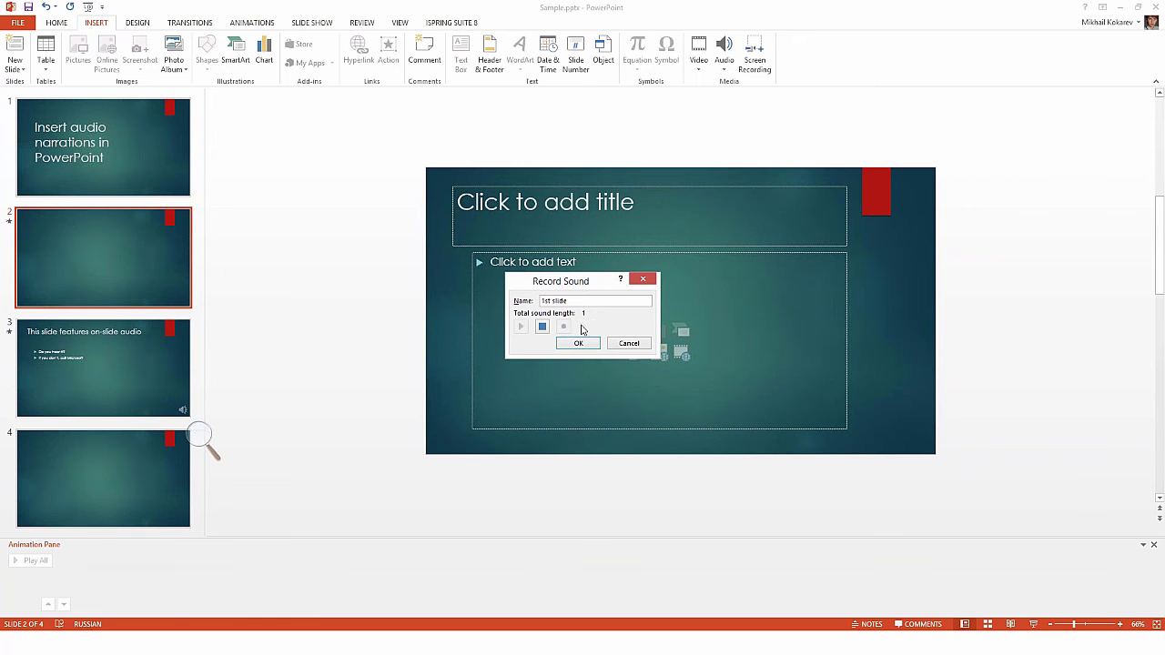
click(542, 328)
click(526, 329)
click(543, 328)
click(524, 333)
click(543, 328)
click(579, 343)
drag(679, 309, 699, 219)
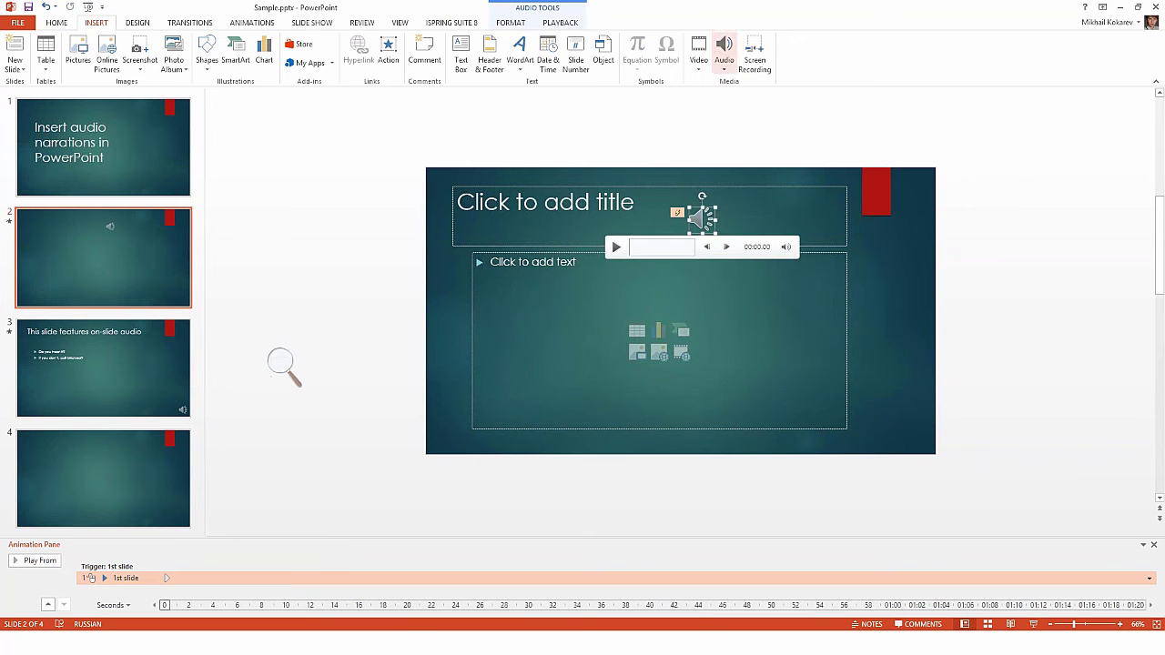
Place the sound icon beside the title and show the Audio Tools Playback settings.
drag(691, 229, 684, 215)
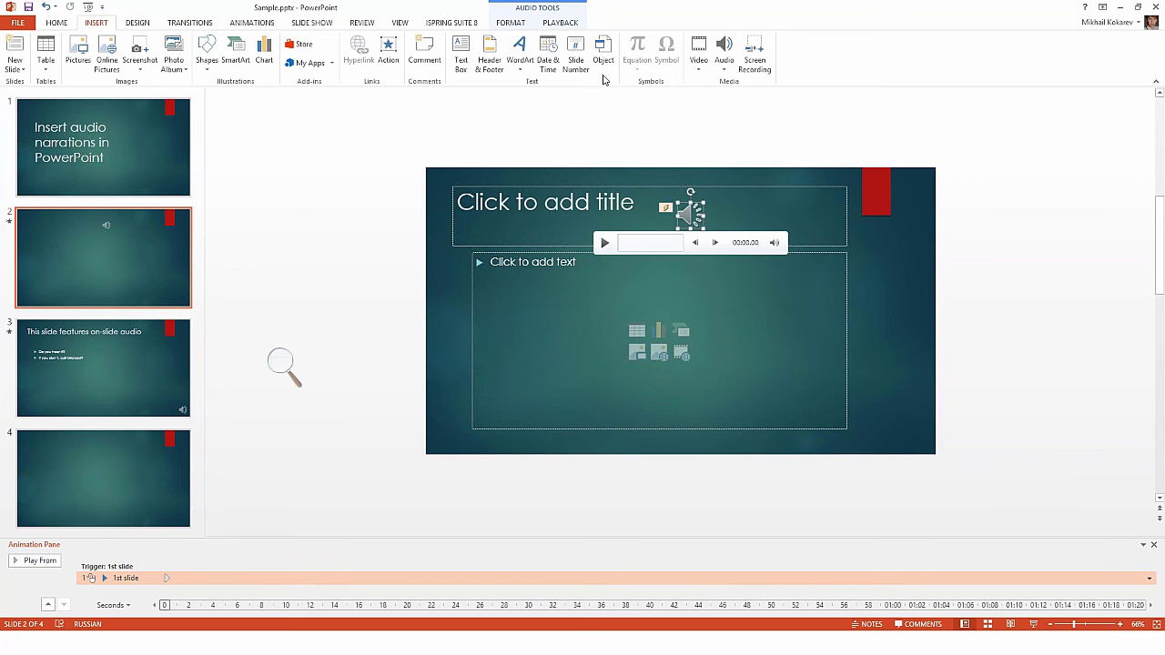
click(570, 24)
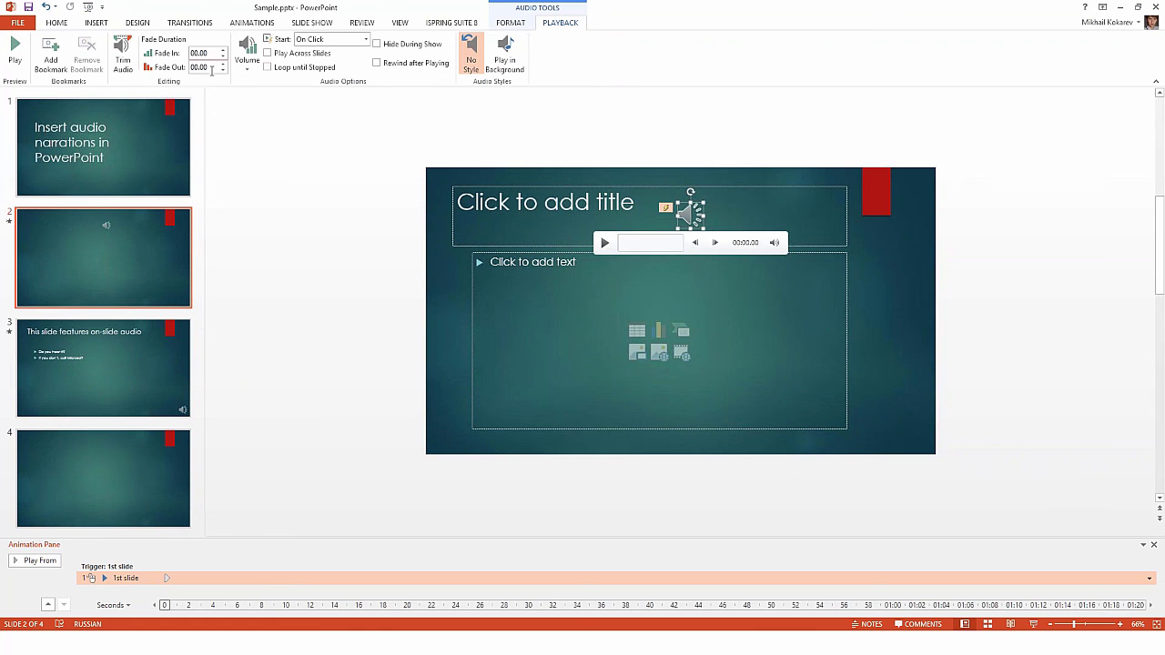
Check the Volume levels and set the '1st slide' audio Start to Automatically.
click(255, 62)
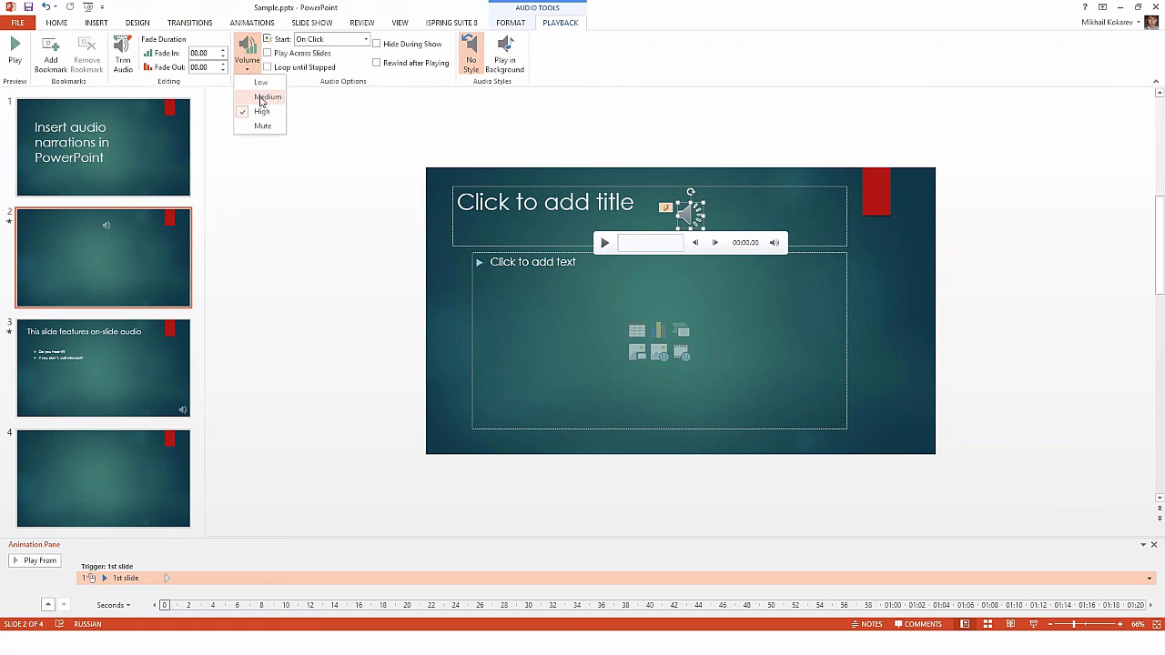
click(366, 40)
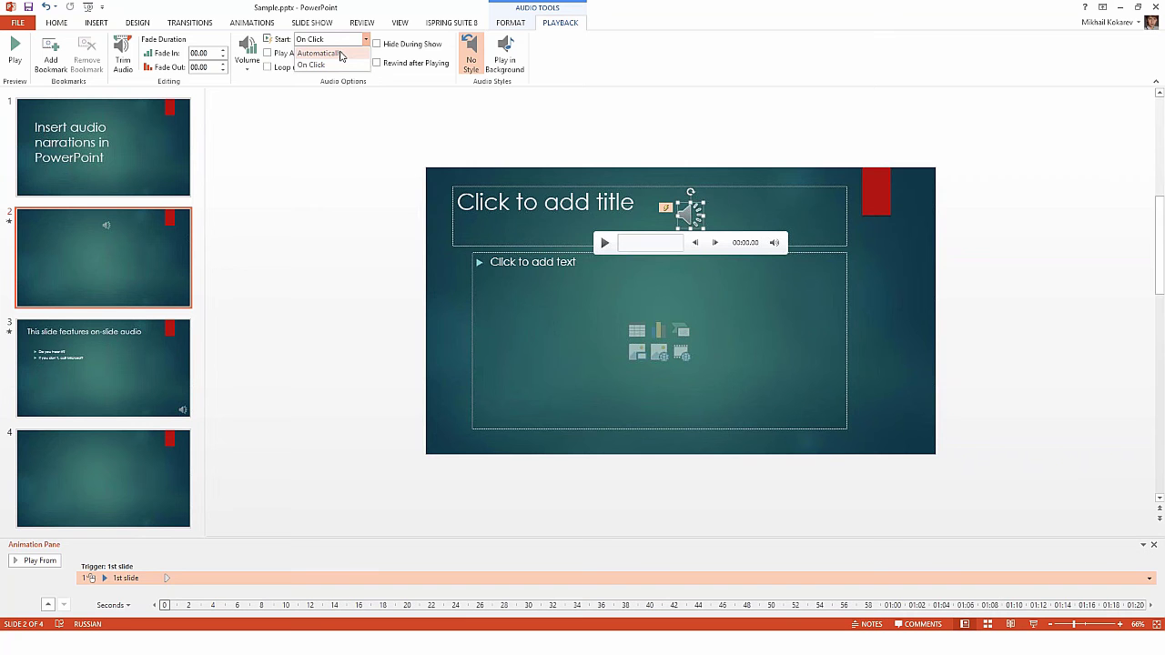
click(343, 55)
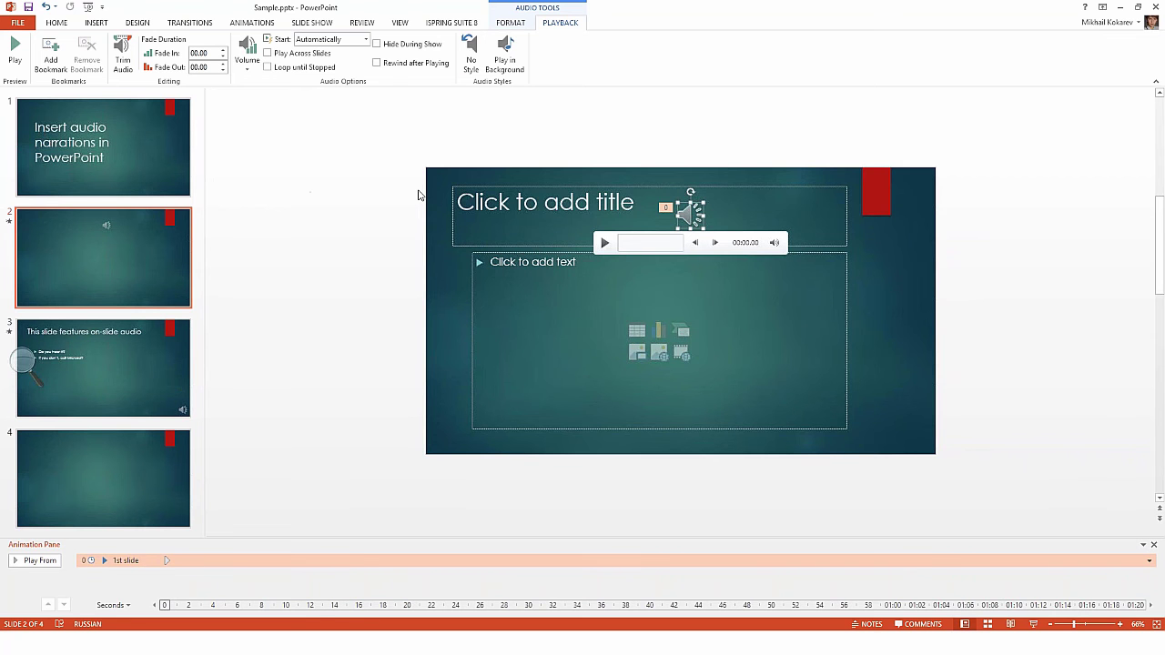
Go to slide 3, select its title, and show the Slide Show tab.
click(81, 357)
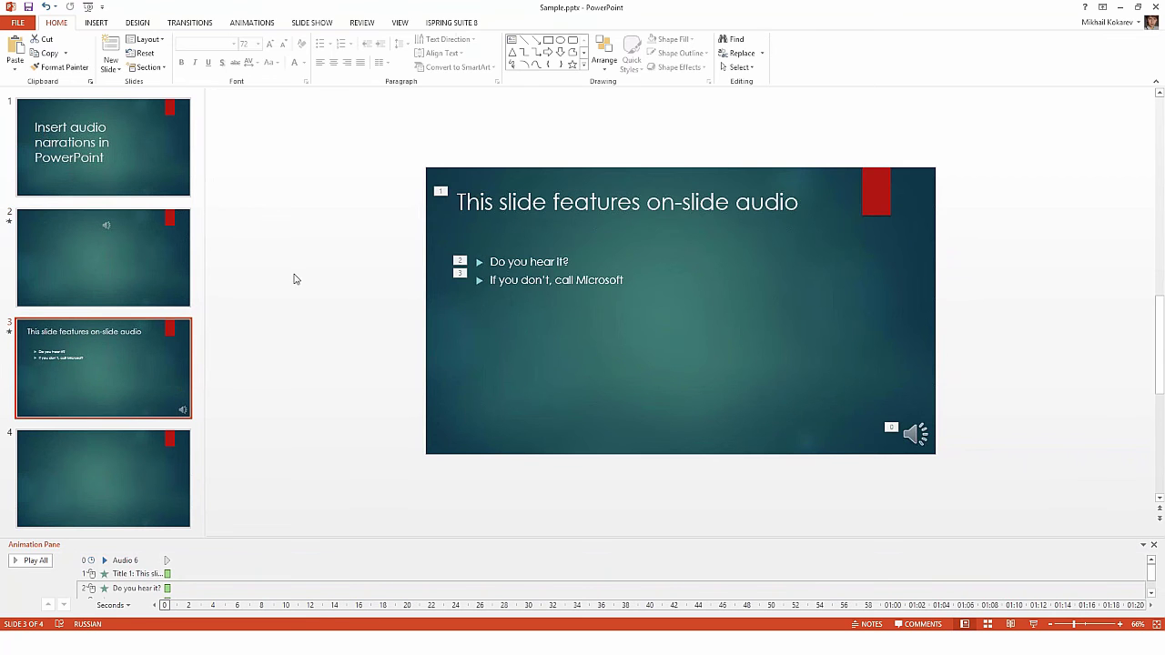
click(464, 202)
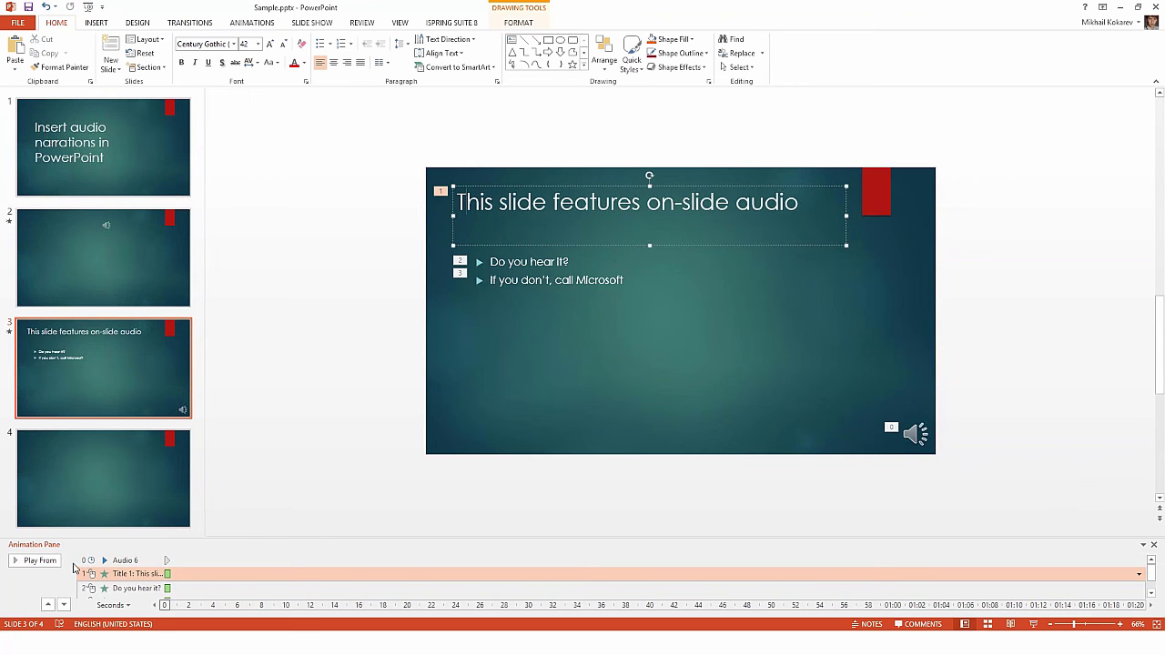
mouse_move(912, 433)
click(309, 27)
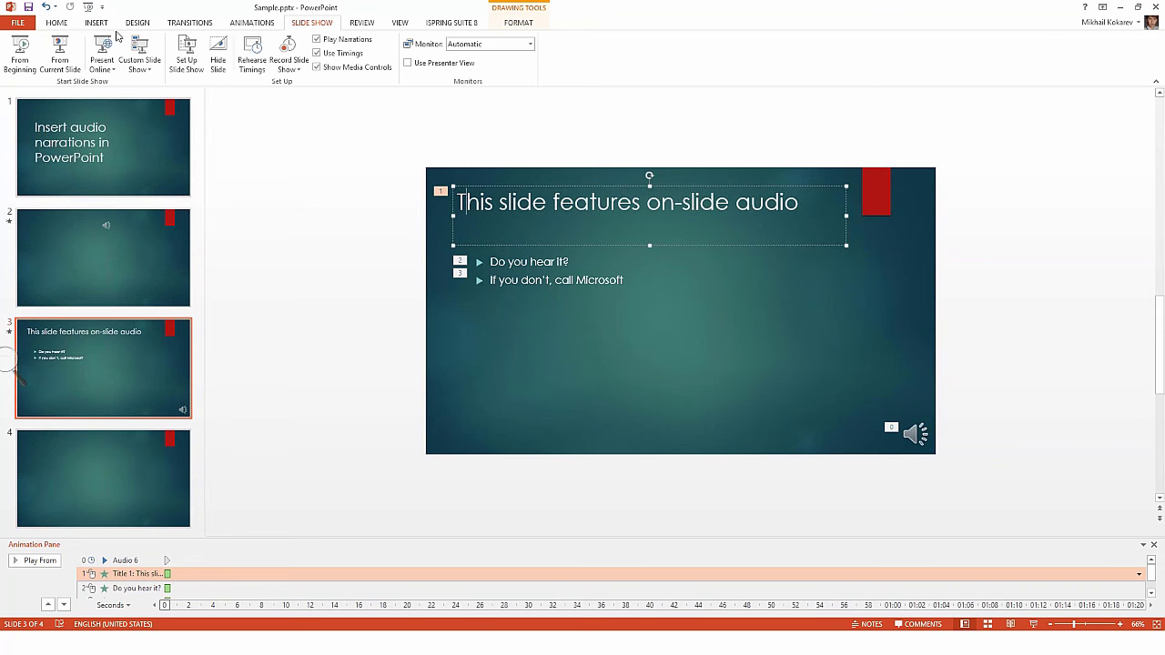
Rehearse timings briefly, end without saving them, then select and deselect slide 3's bullets.
click(254, 69)
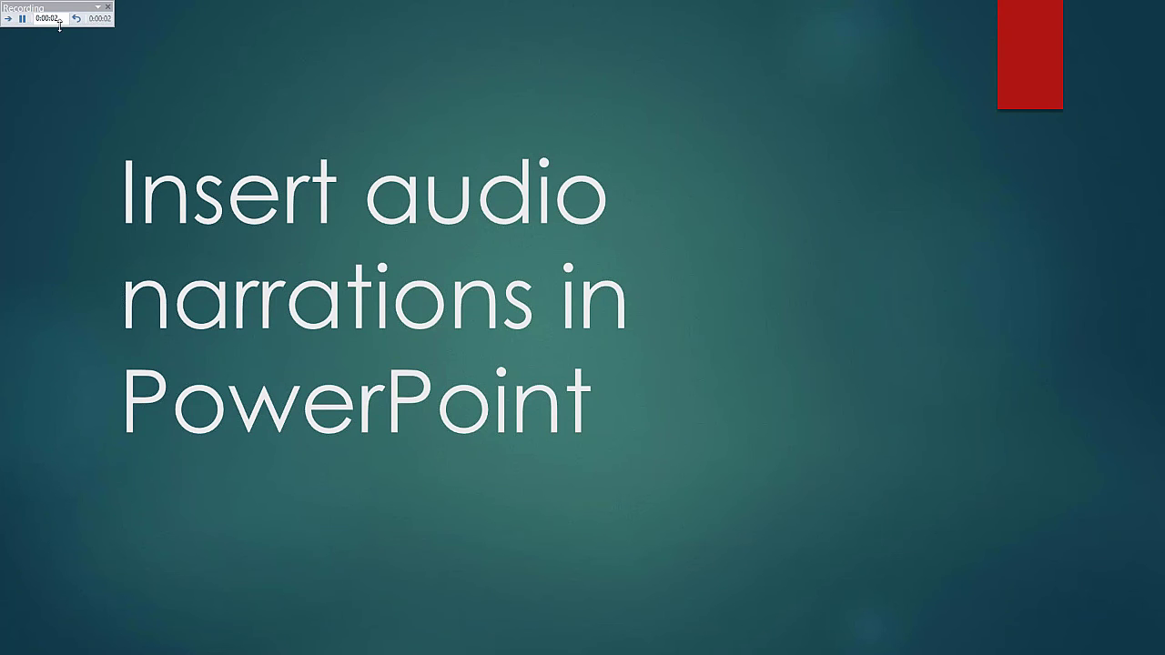
drag(36, 7, 255, 39)
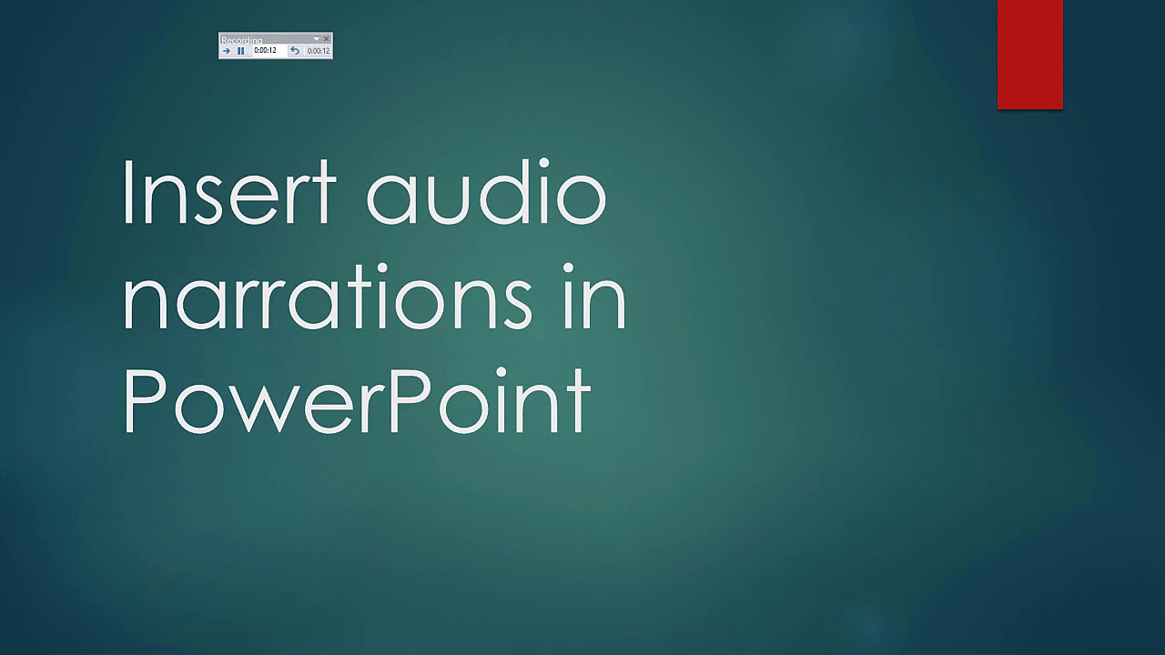
key(Escape)
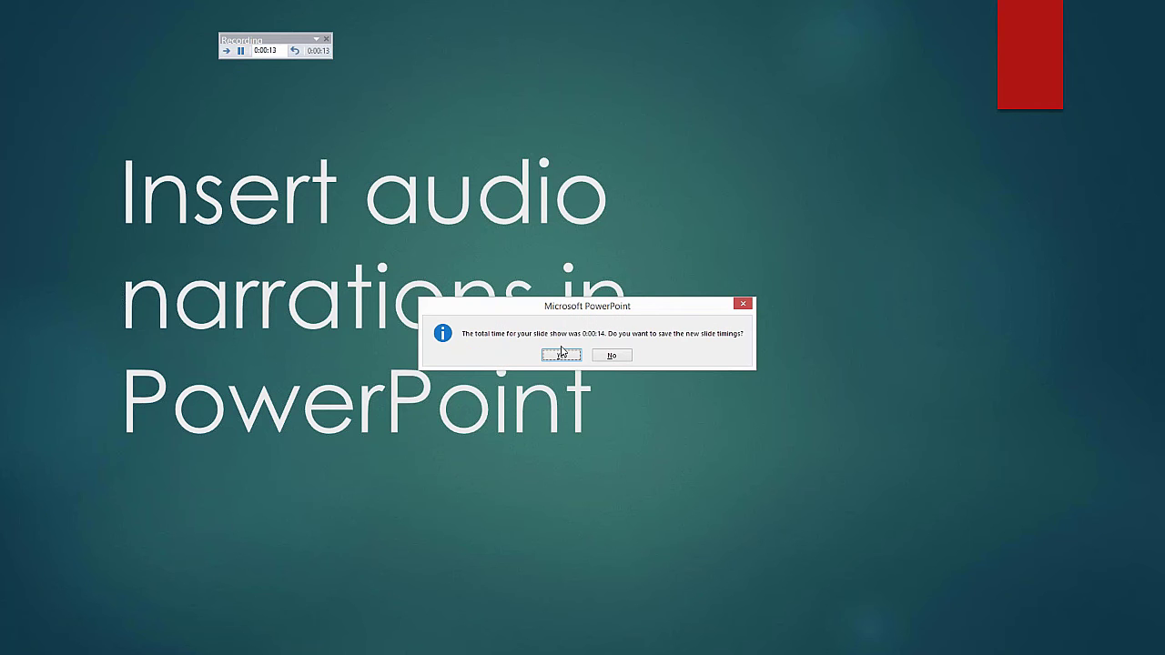
click(611, 356)
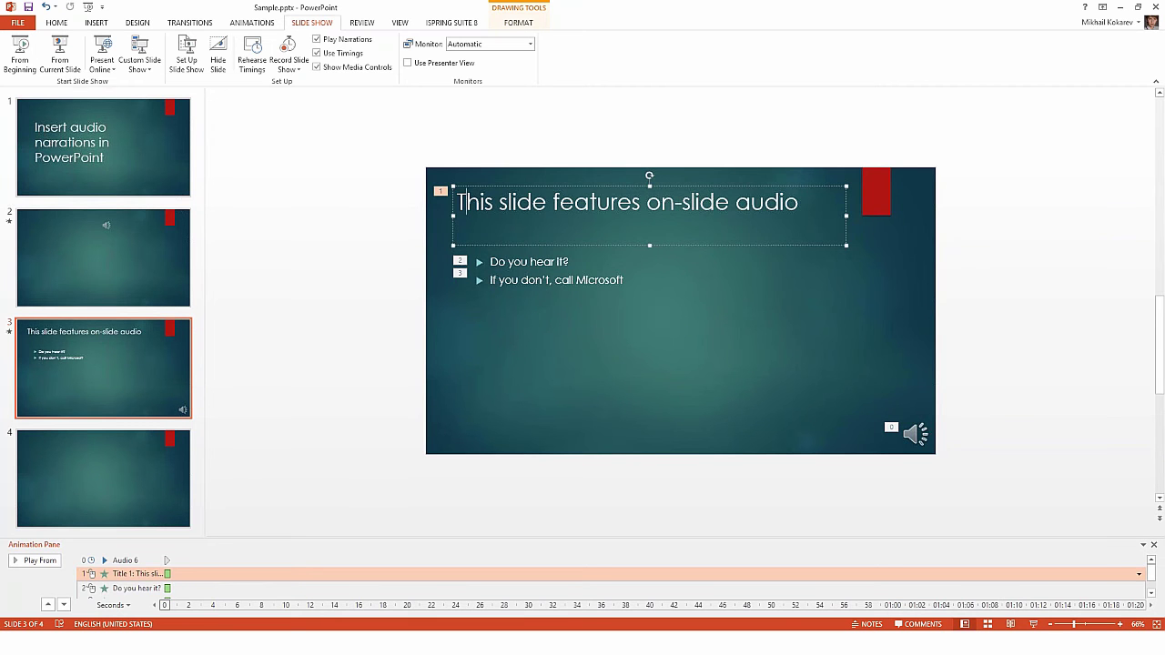
click(623, 279)
click(446, 401)
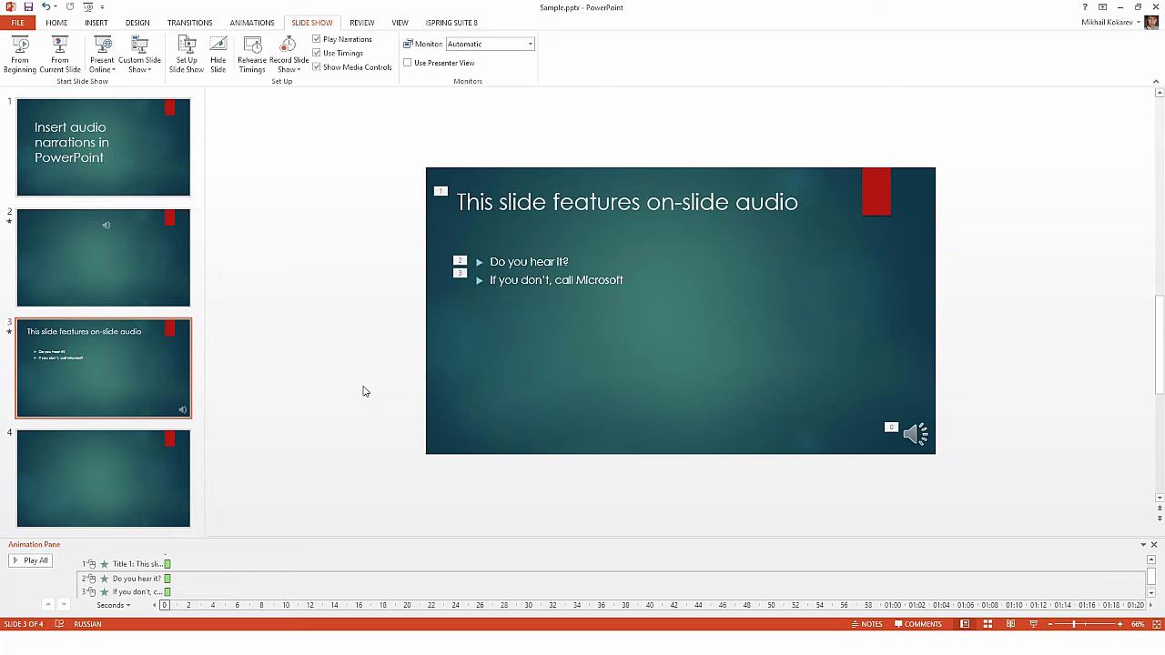
Play the show from slide 3 to the end, exit, and step through its placeholders.
key(shift+F5)
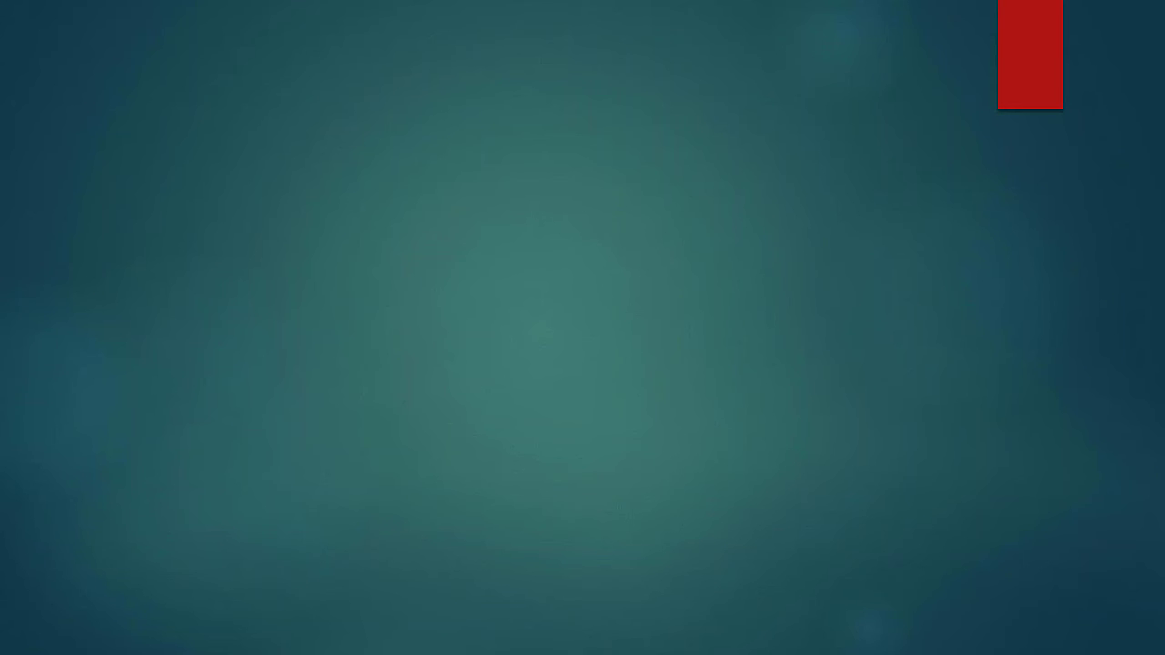
click(400, 328)
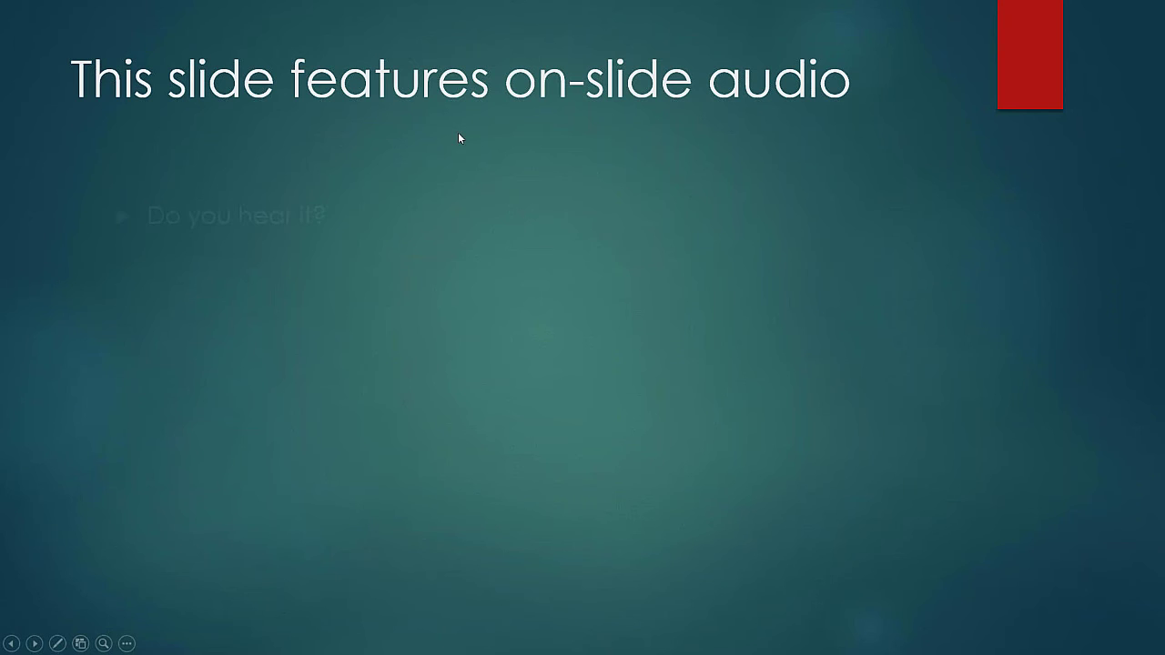
click(564, 373)
click(564, 372)
click(565, 372)
click(65, 364)
key(Tab)
key(Tab)
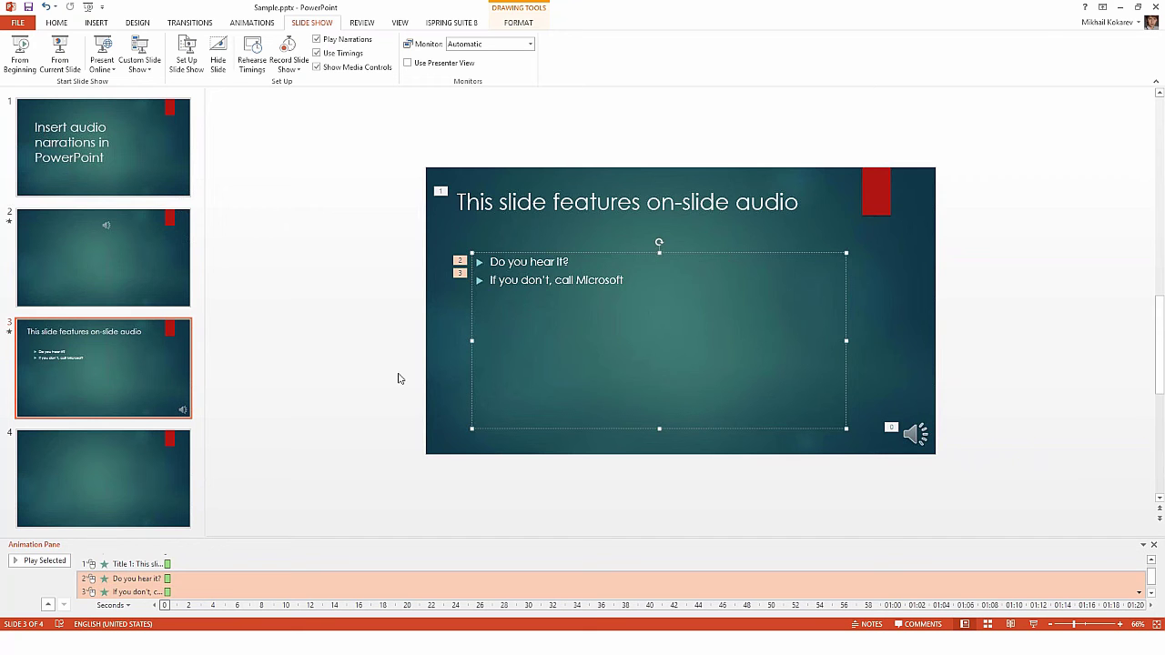
From the title slide, start Record Slide Show from Beginning, then cancel without recording.
click(153, 286)
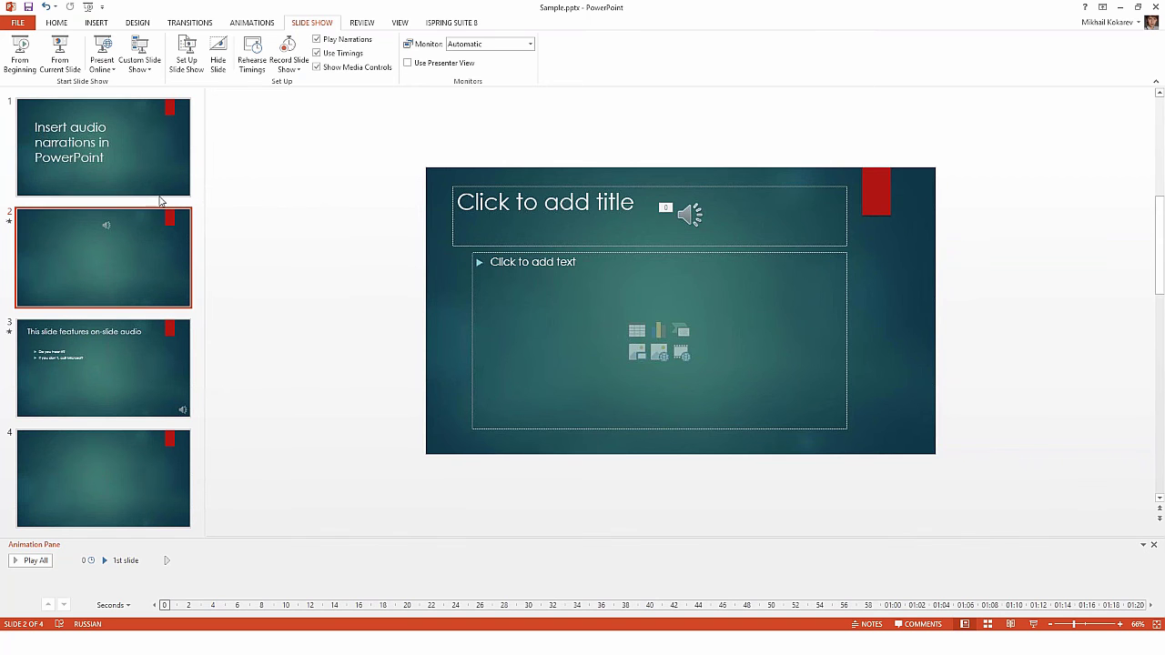
click(143, 171)
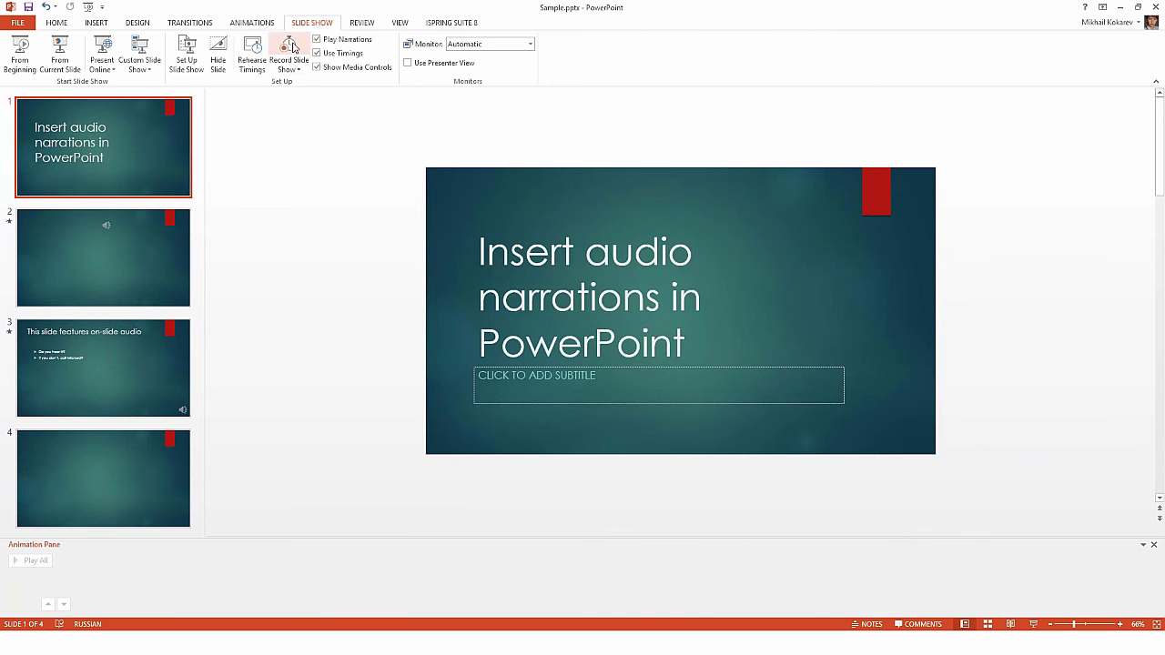
click(294, 69)
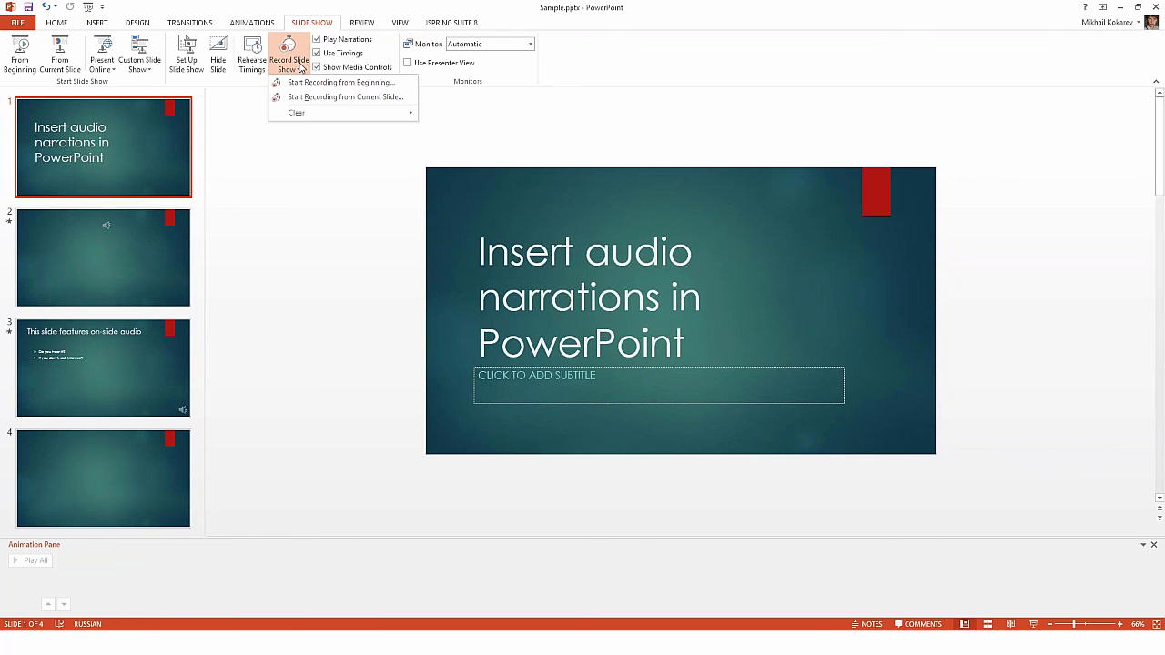
click(388, 82)
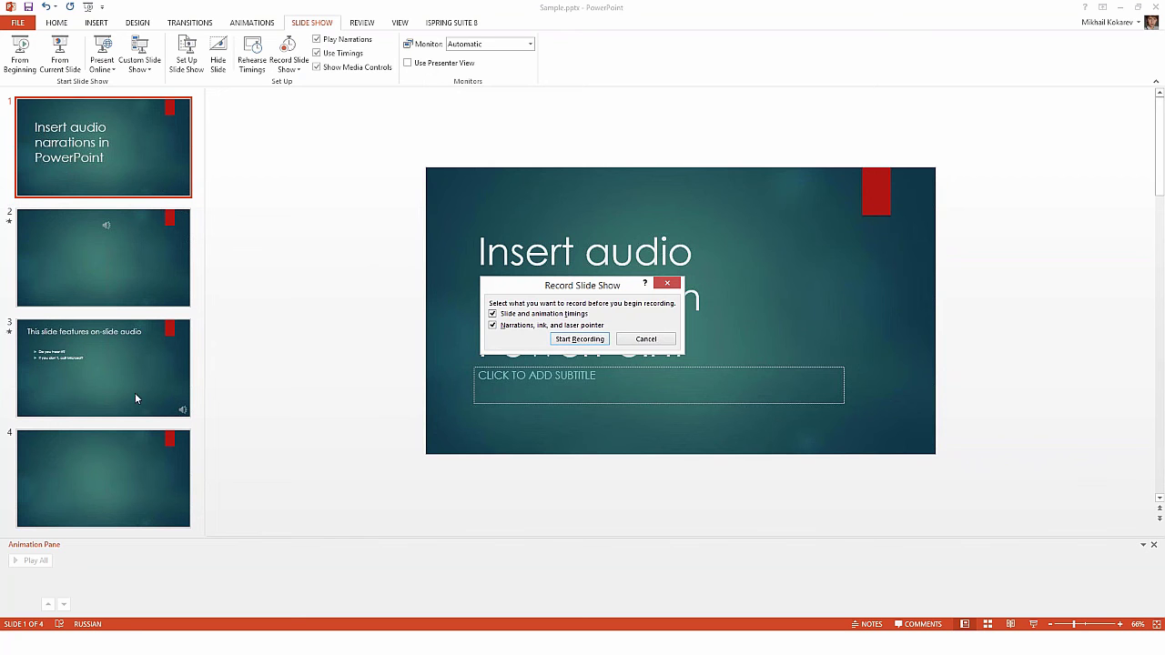
click(645, 339)
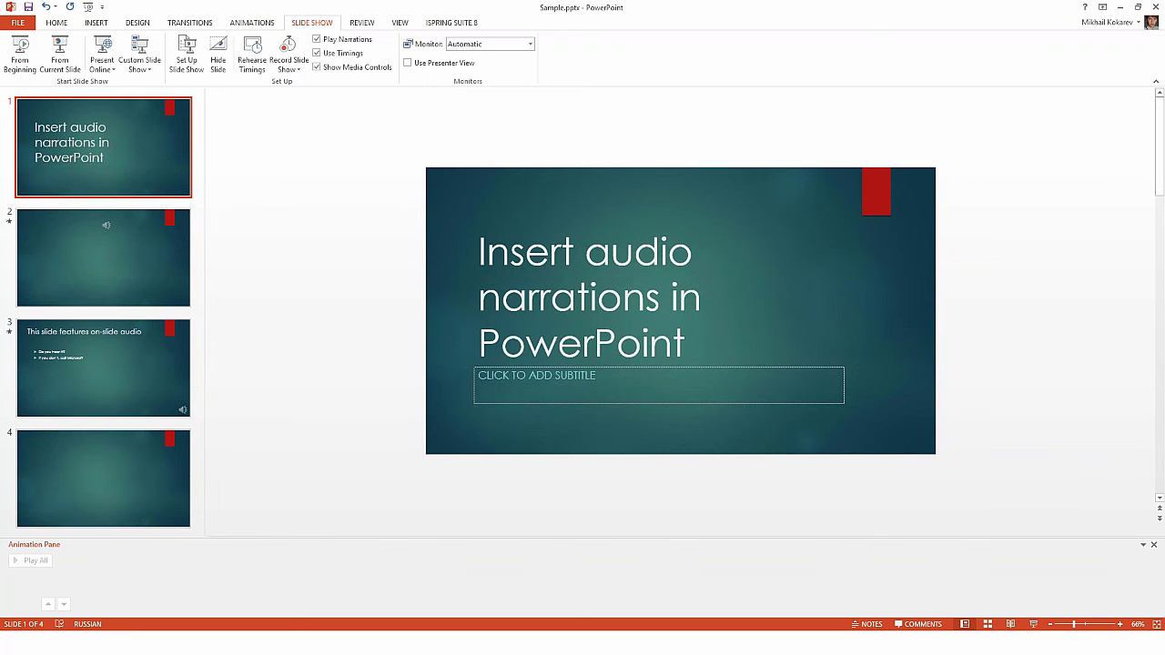
In the talk deck, underline Rehearse Timings and Record Slide Show in yellow, then advance.
key(alt+Tab)
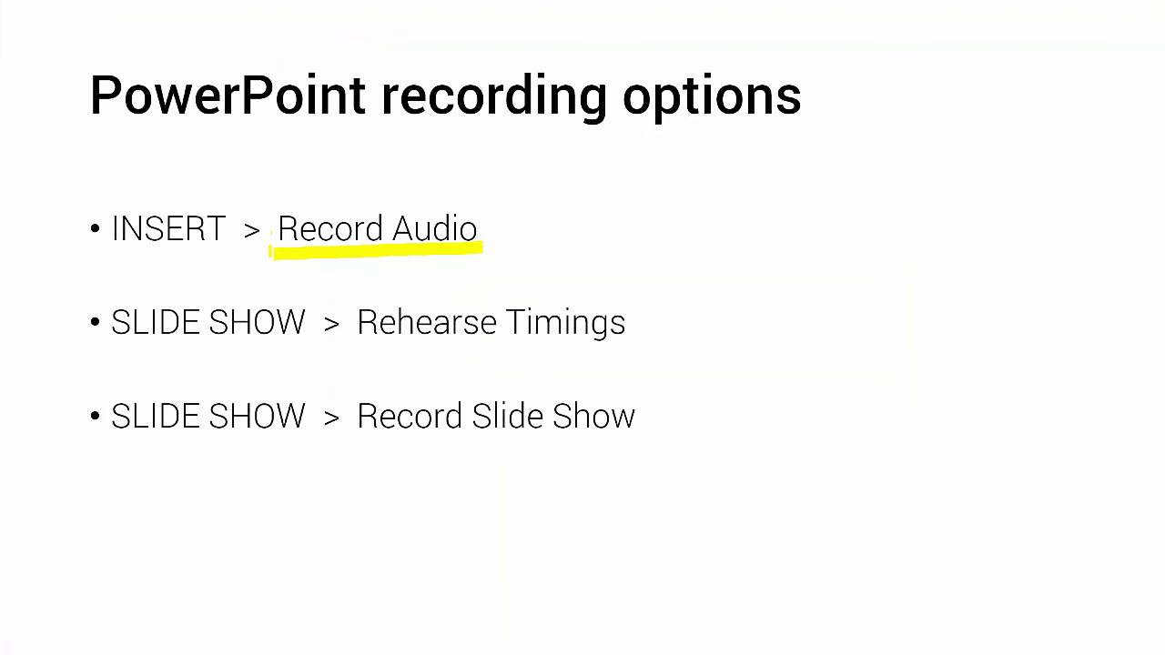
drag(353, 345, 643, 342)
mouse_move(351, 447)
mouse_down()
mouse_move(461, 433)
mouse_move(652, 437)
mouse_up()
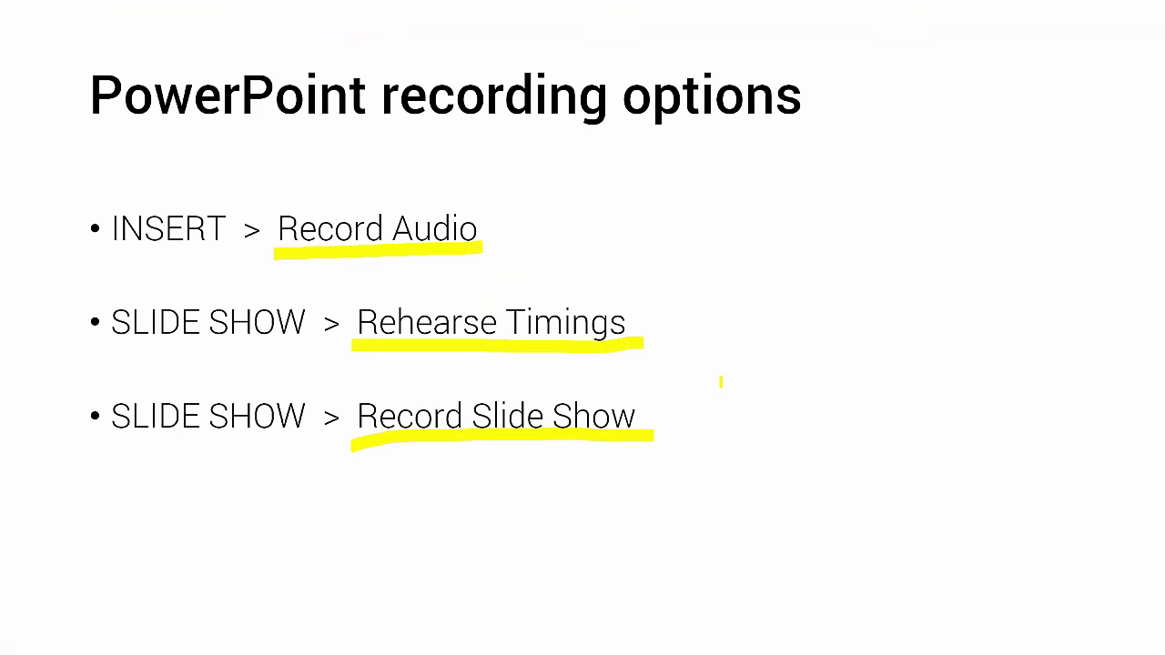
key(Right)
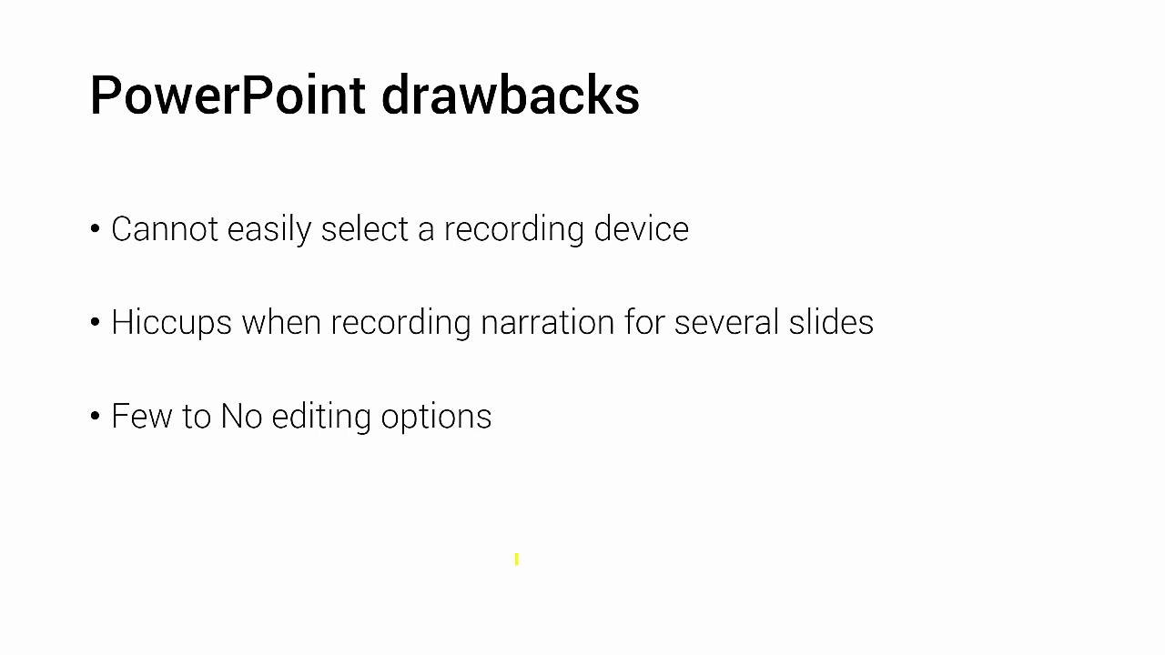
Back in PowerPoint, try the Wipe transition on slide 2, then set it back to Push.
key(alt+Tab)
click(156, 271)
click(199, 23)
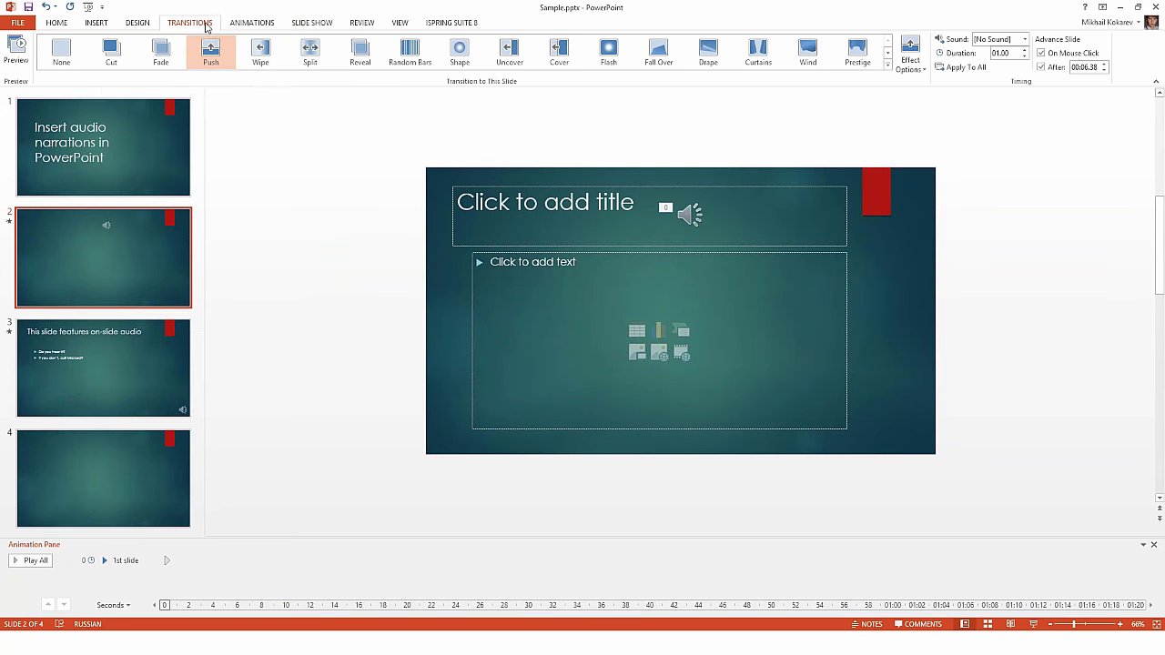
click(260, 53)
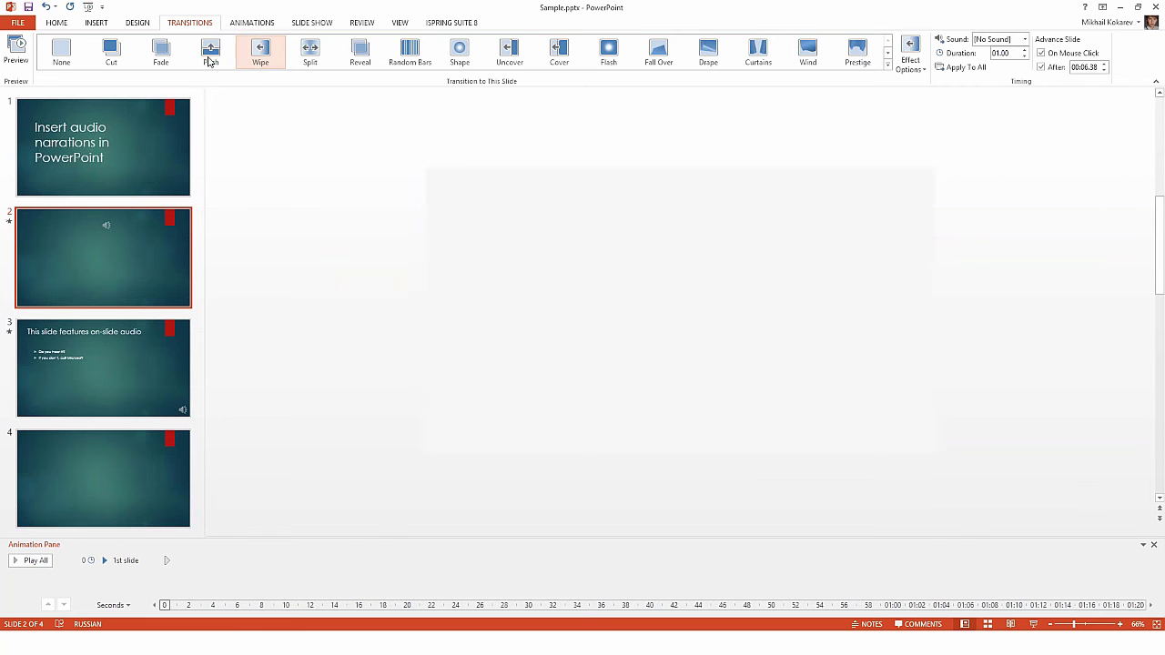
click(208, 55)
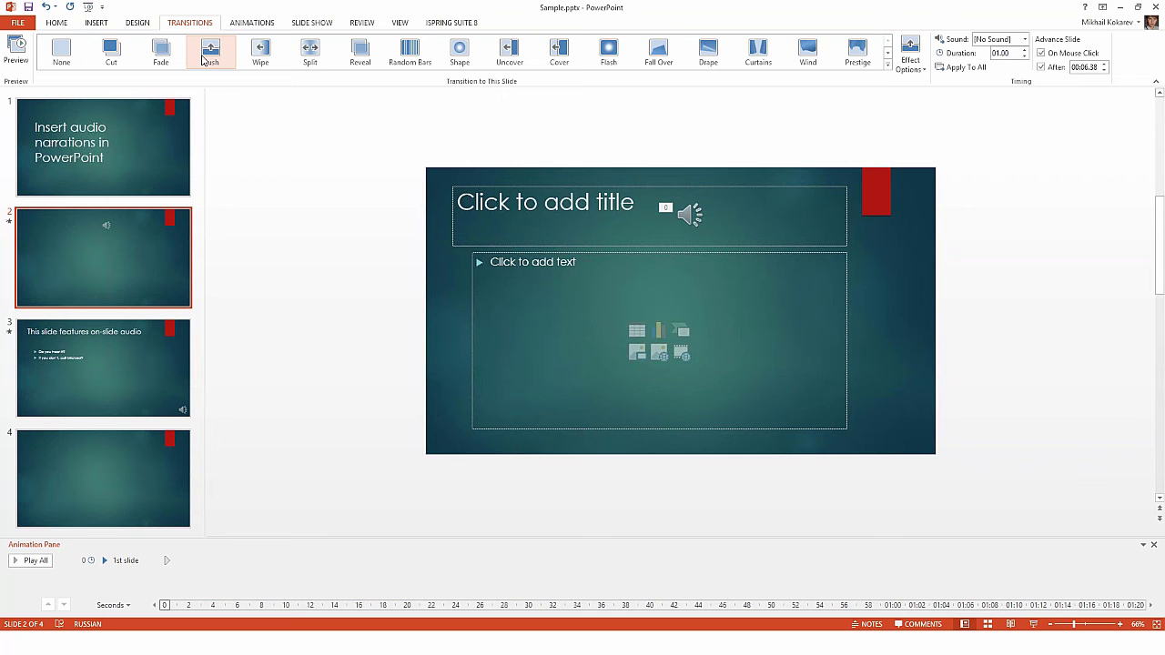
Reapply the Push transition to slide 2.
click(216, 43)
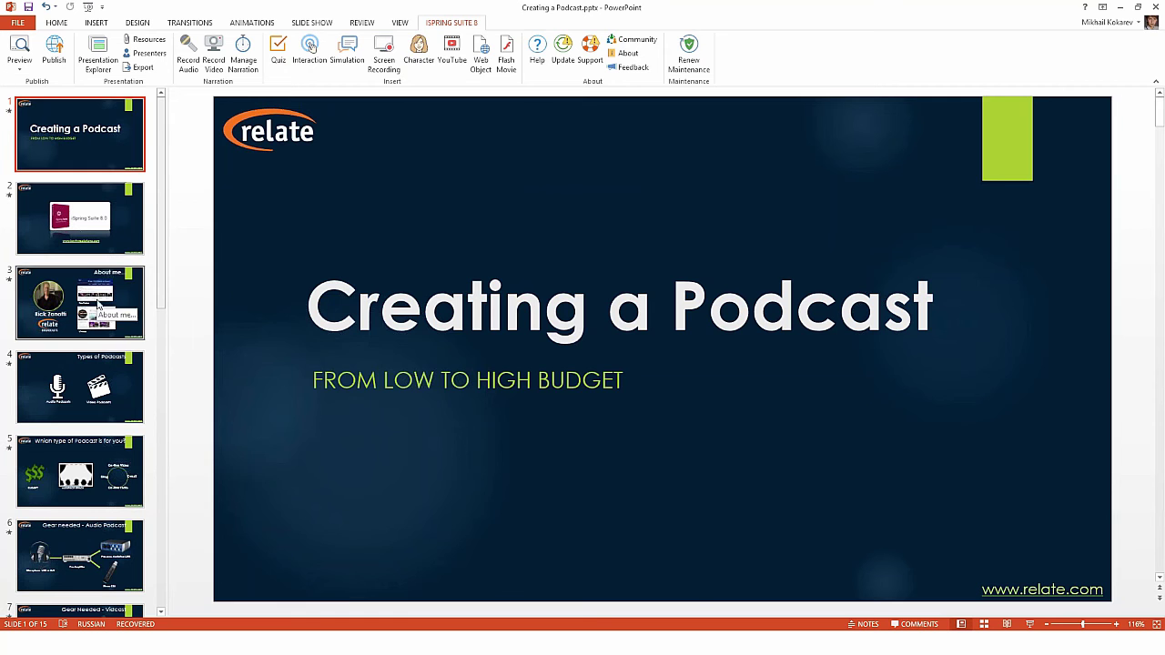
View the About me slide, return to the title slide, and launch Manage Narration for 'Creating a Podcast'.
click(73, 290)
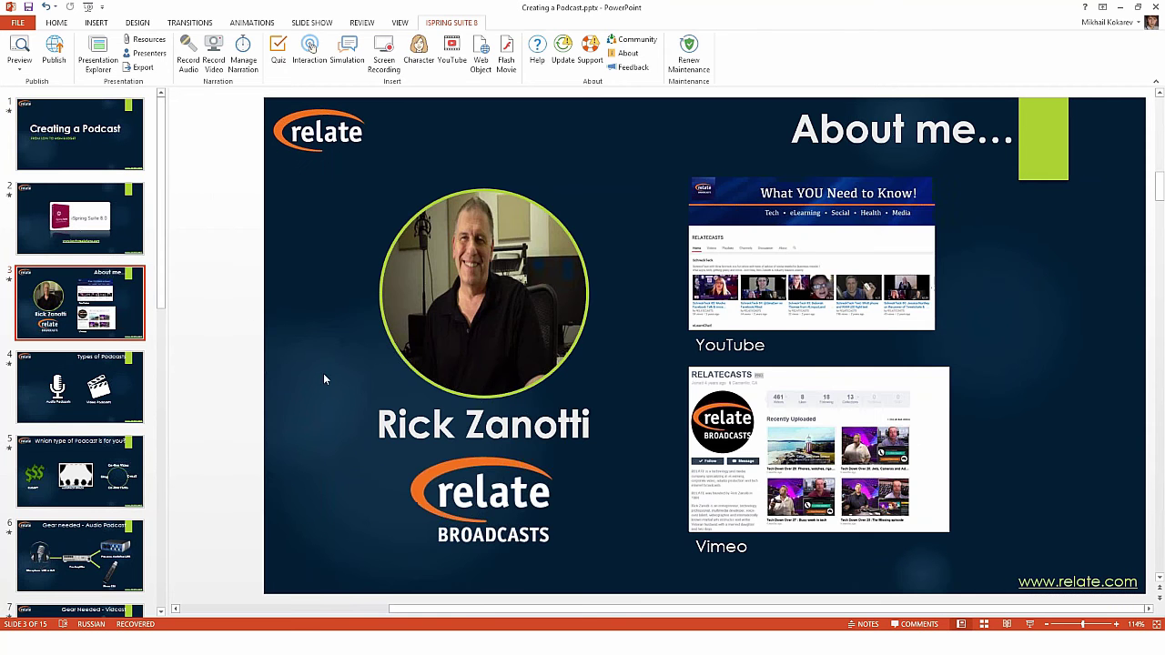
click(81, 132)
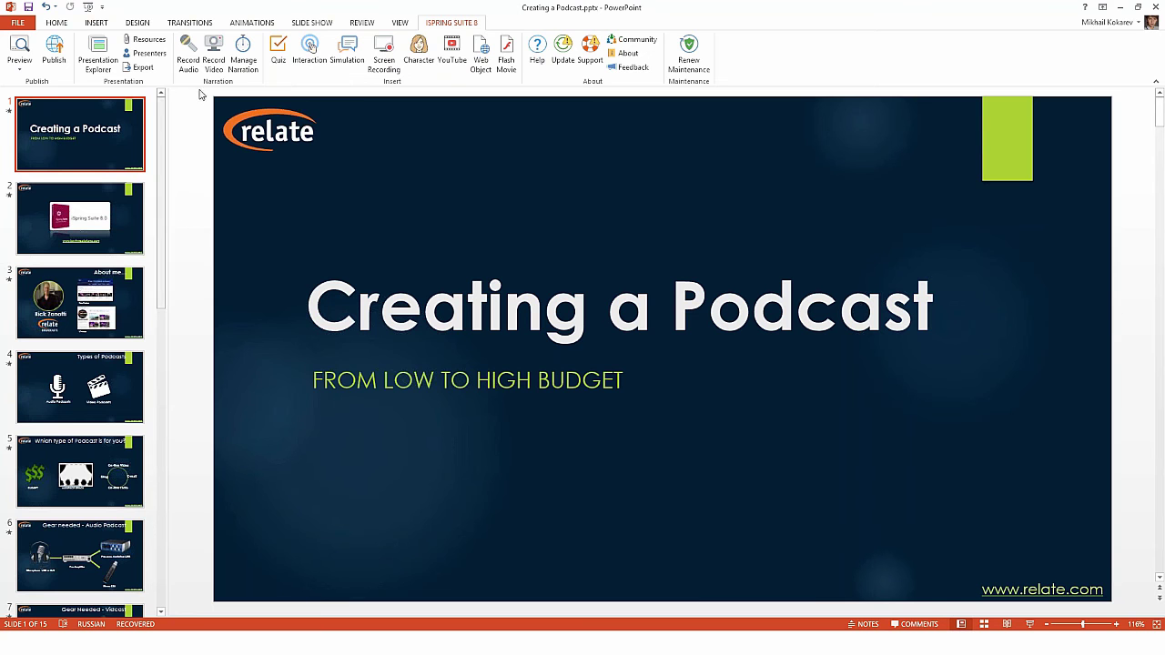
click(254, 61)
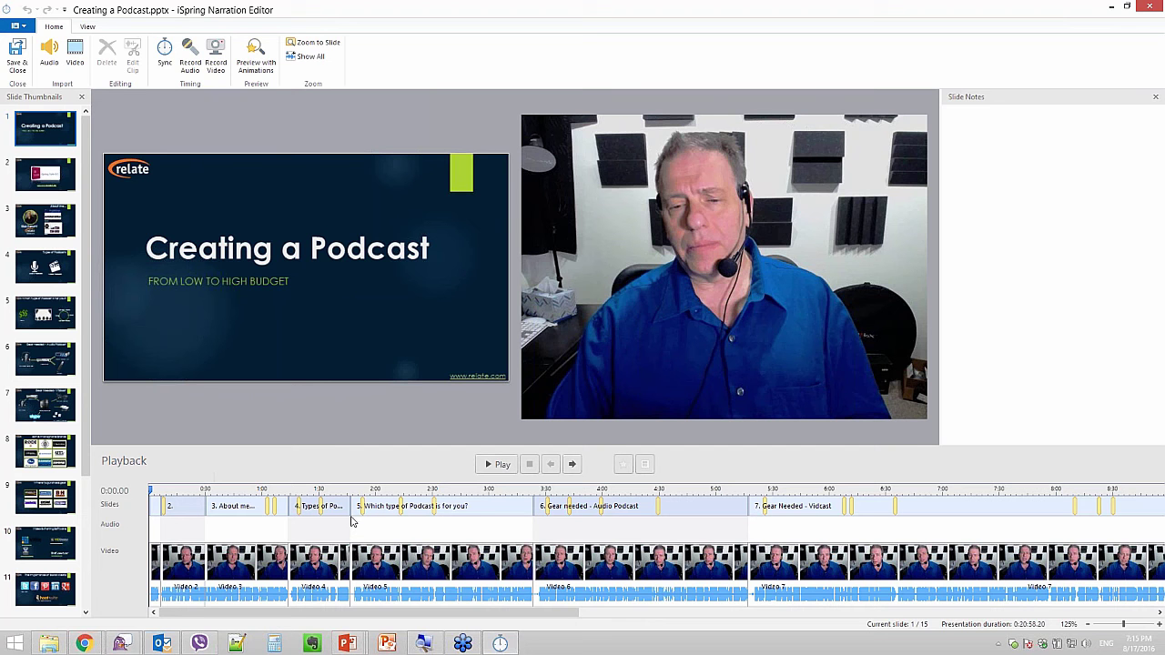
Move the playhead to 1:03.06, then 0:59.38, then to slide 4's start.
mouse_move(352, 515)
click(267, 512)
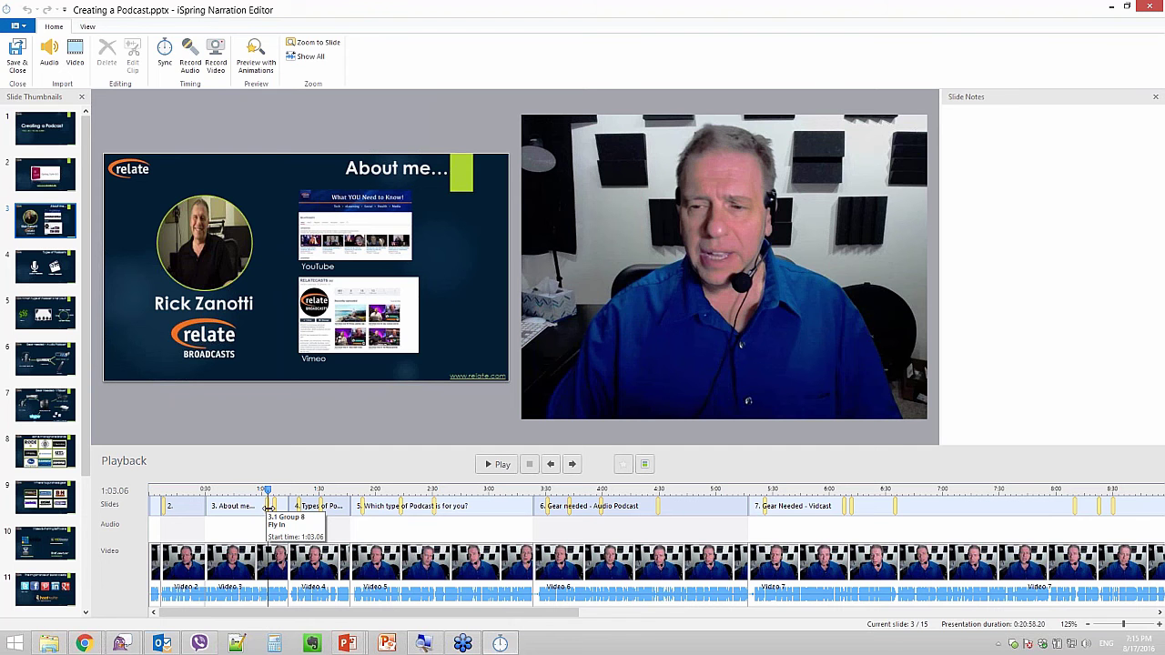
click(262, 488)
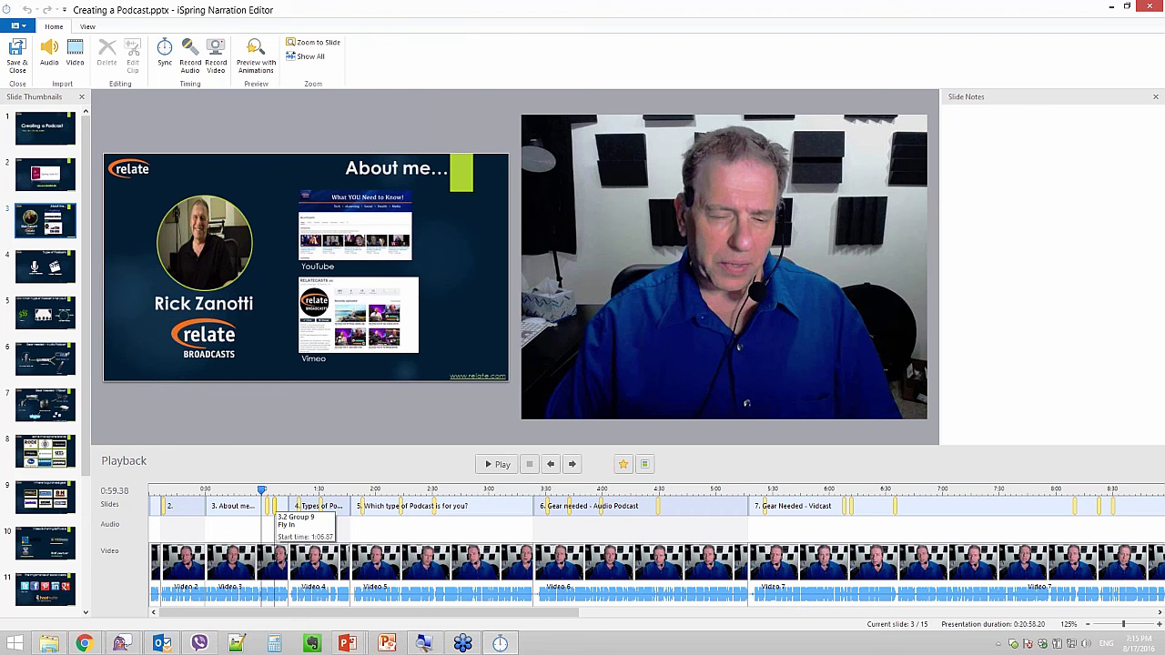
click(291, 506)
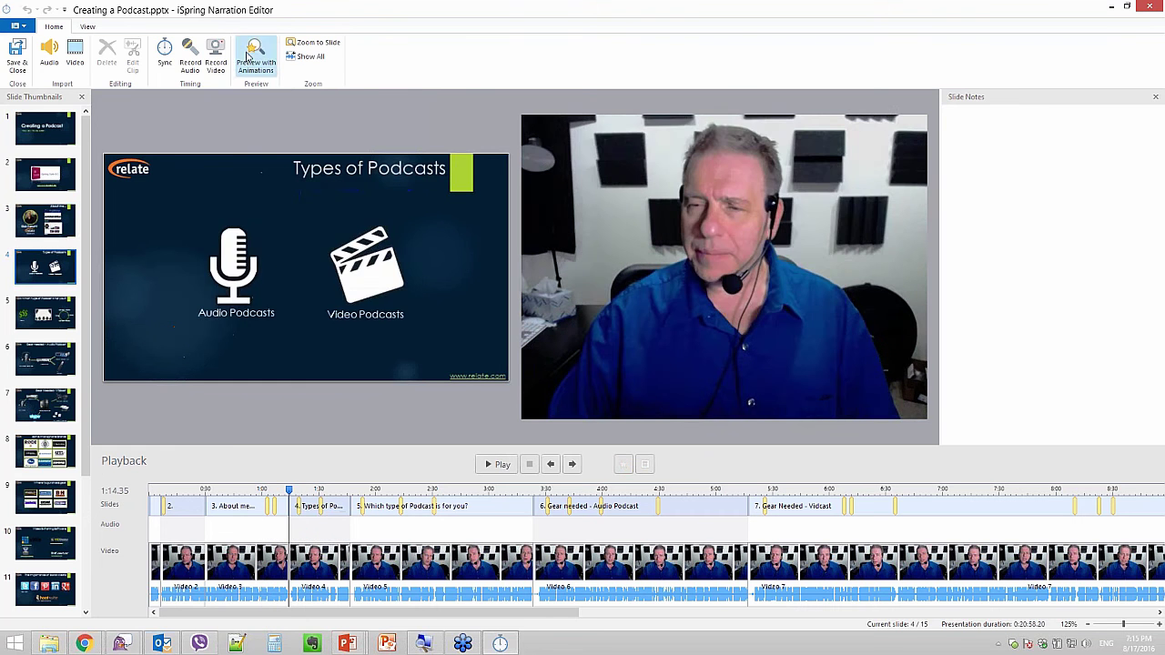
Preview slide 4 with animations, then pause and stop the playback.
click(246, 57)
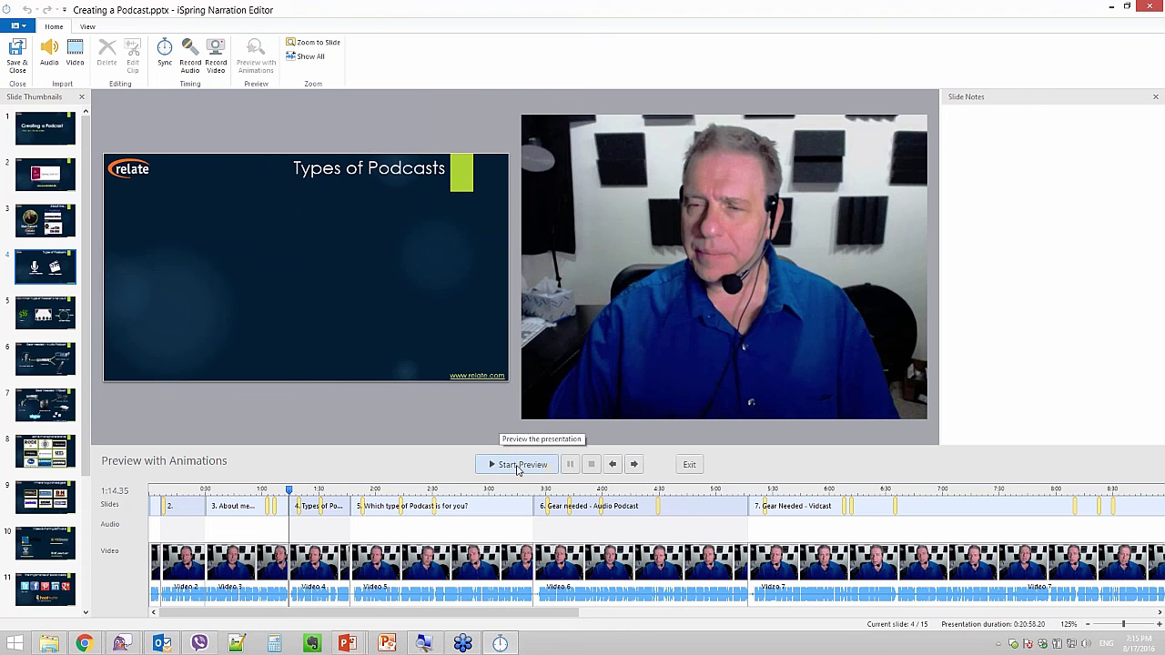
click(516, 463)
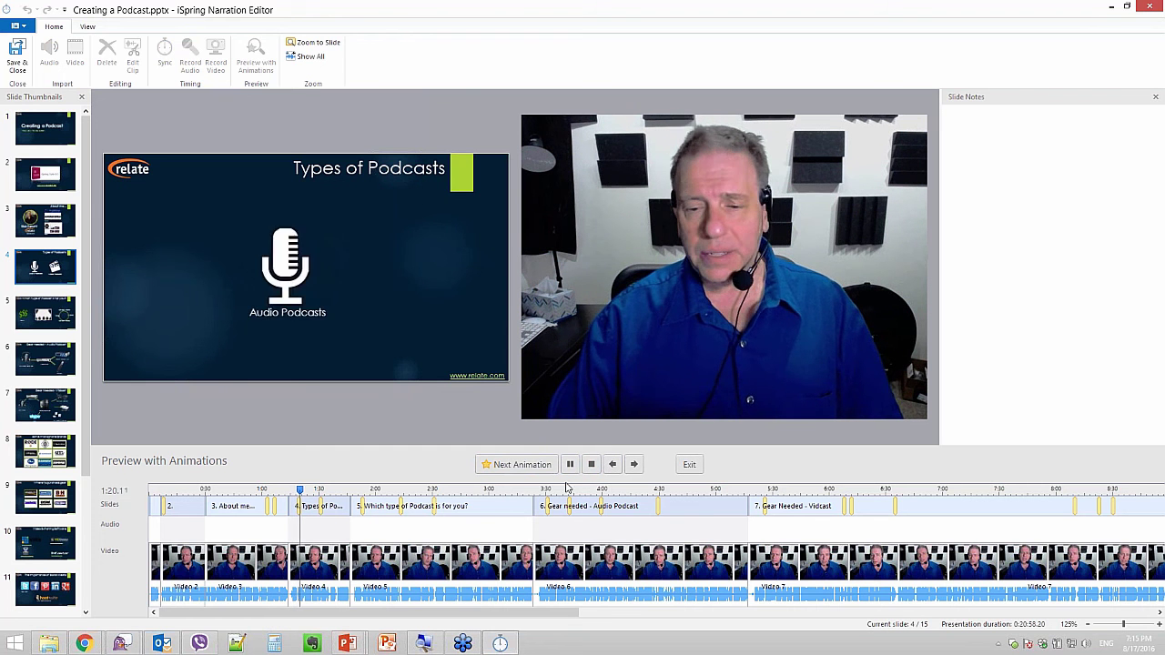
click(571, 464)
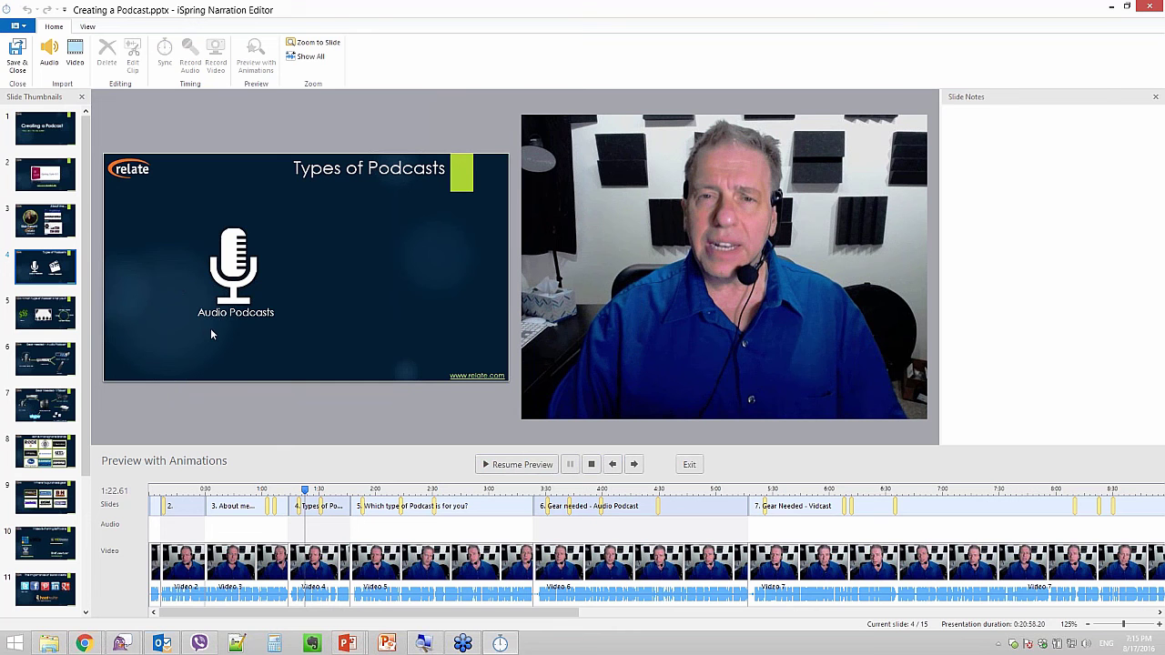
click(590, 465)
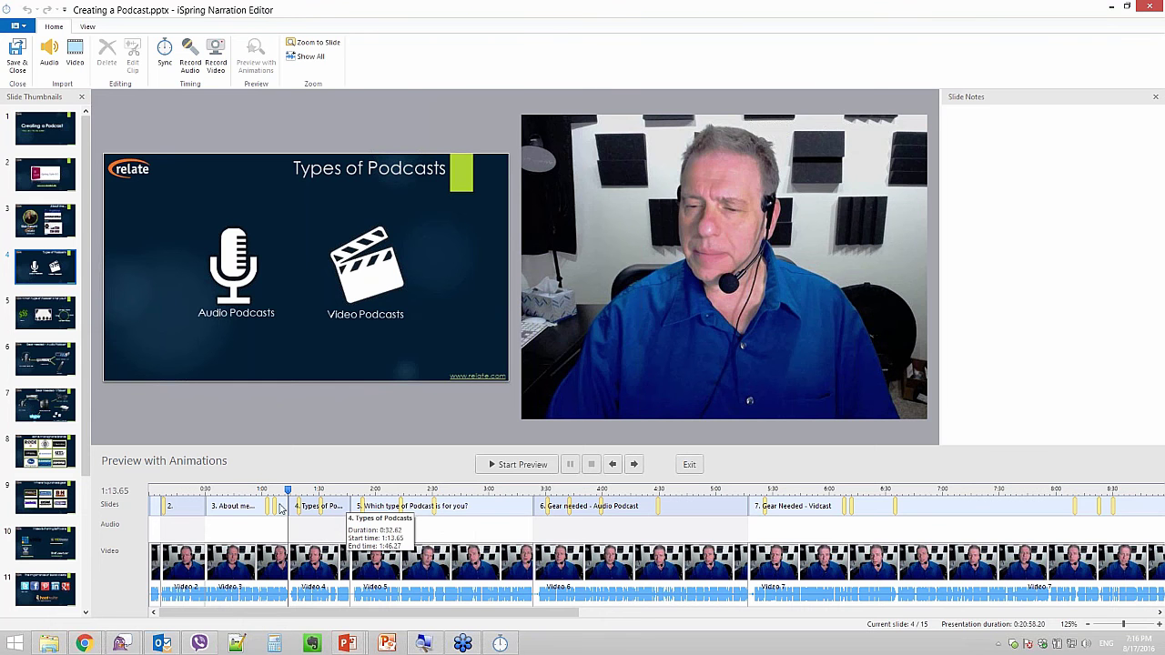
Exit the Preview with Animations mode.
click(17, 55)
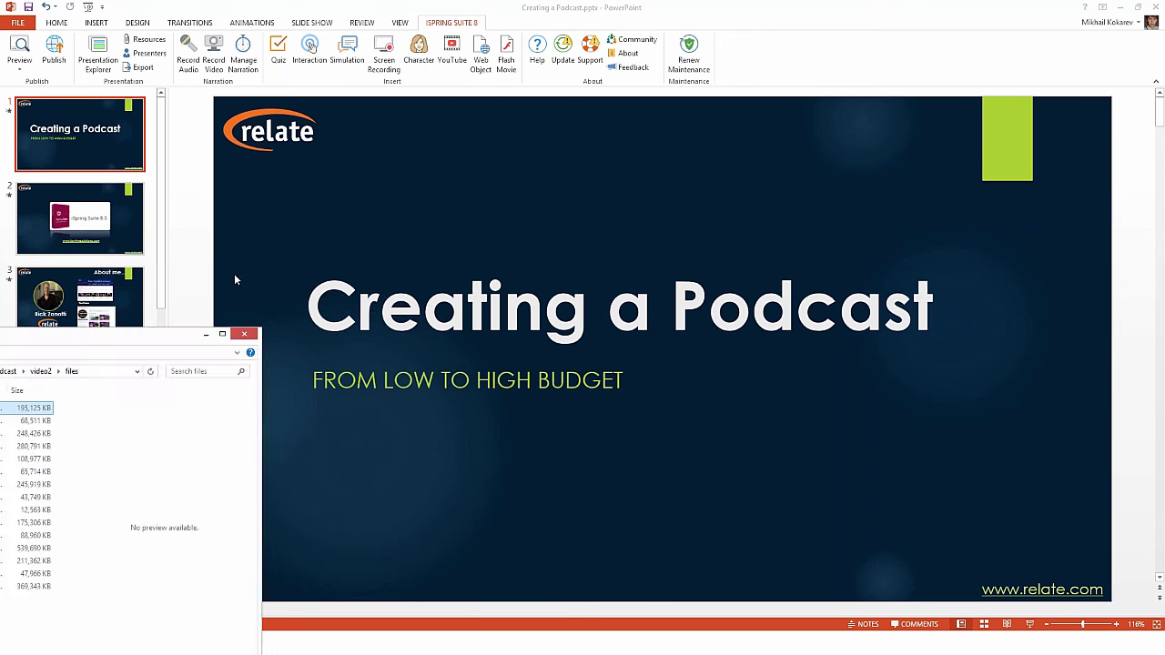
Drag the video2 files folder into view, inspect 4e393a34.mkv's actions, then return to PowerPoint.
drag(378, 230, 598, 173)
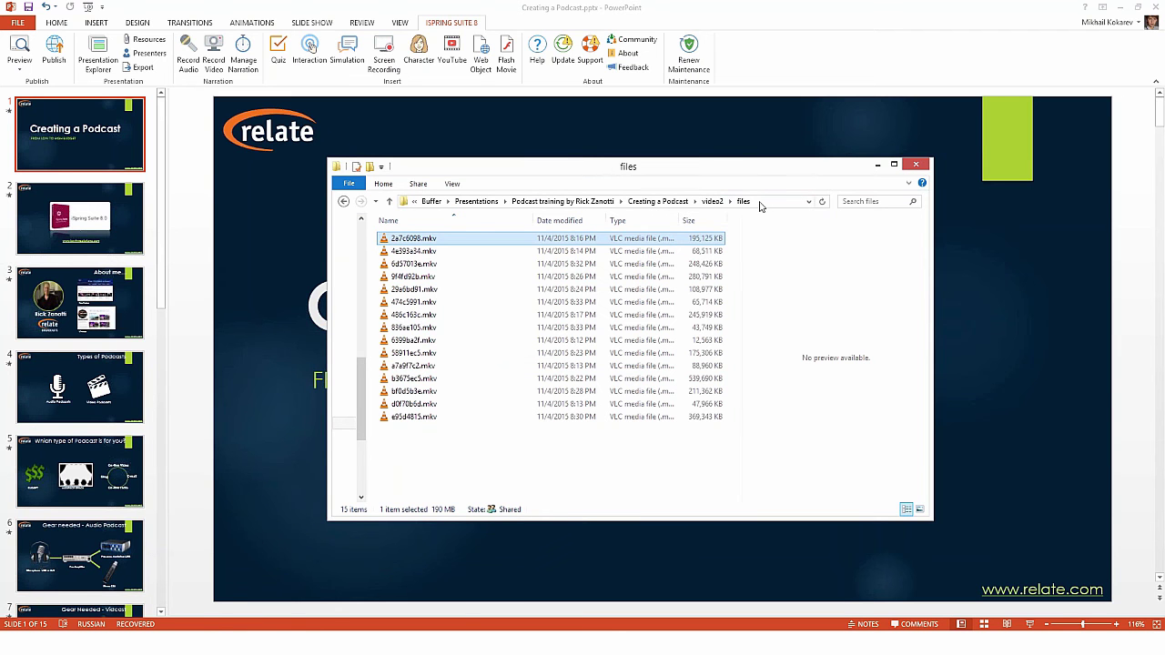
click(406, 251)
right_click(405, 254)
mouse_move(445, 392)
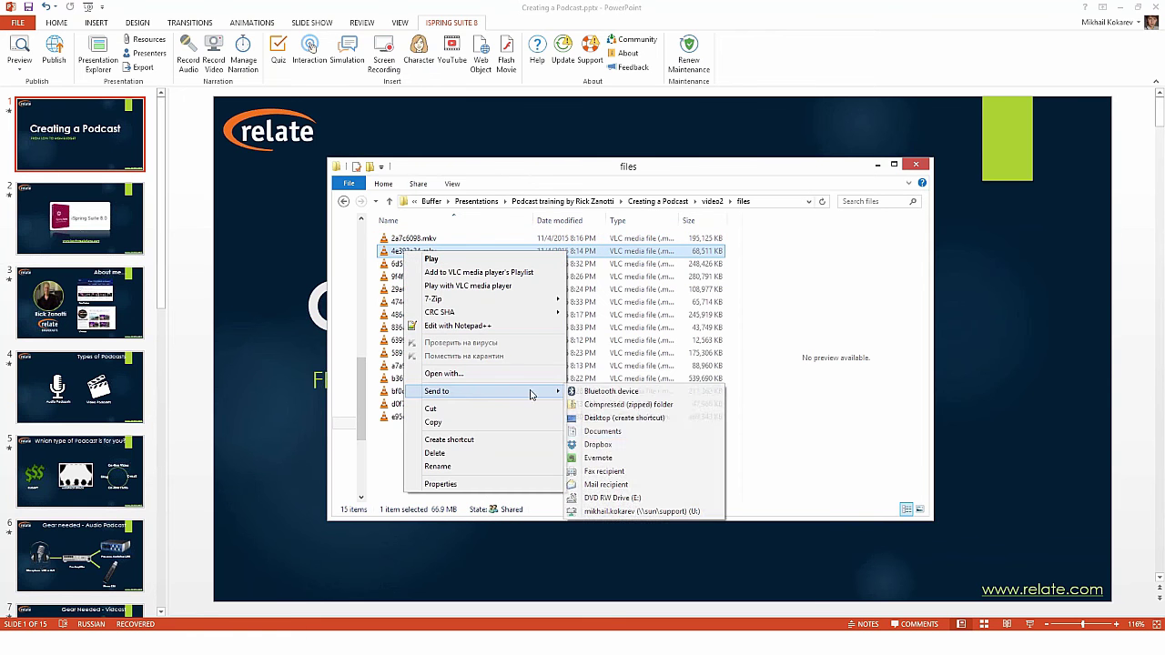
click(382, 447)
click(382, 450)
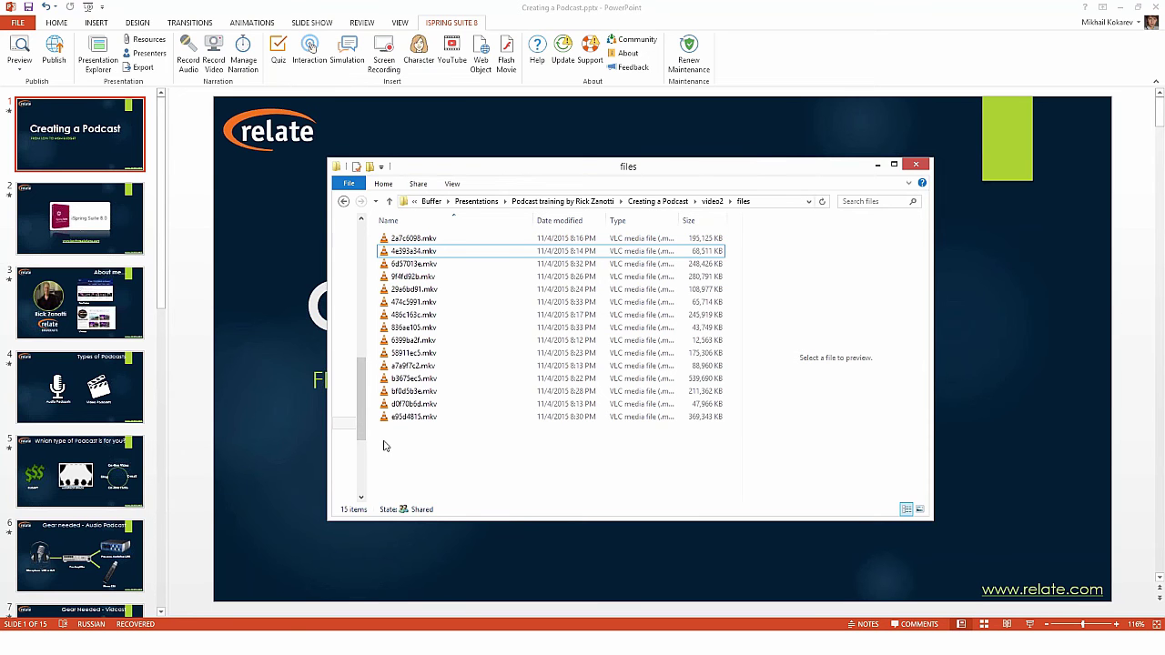
click(425, 254)
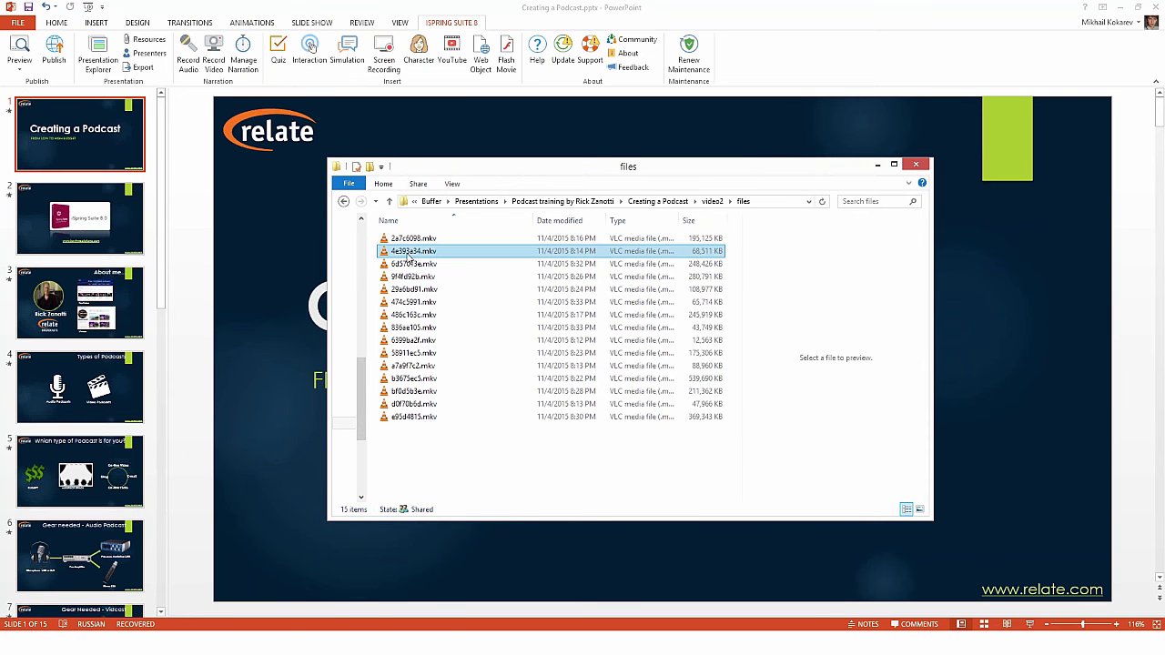
click(284, 259)
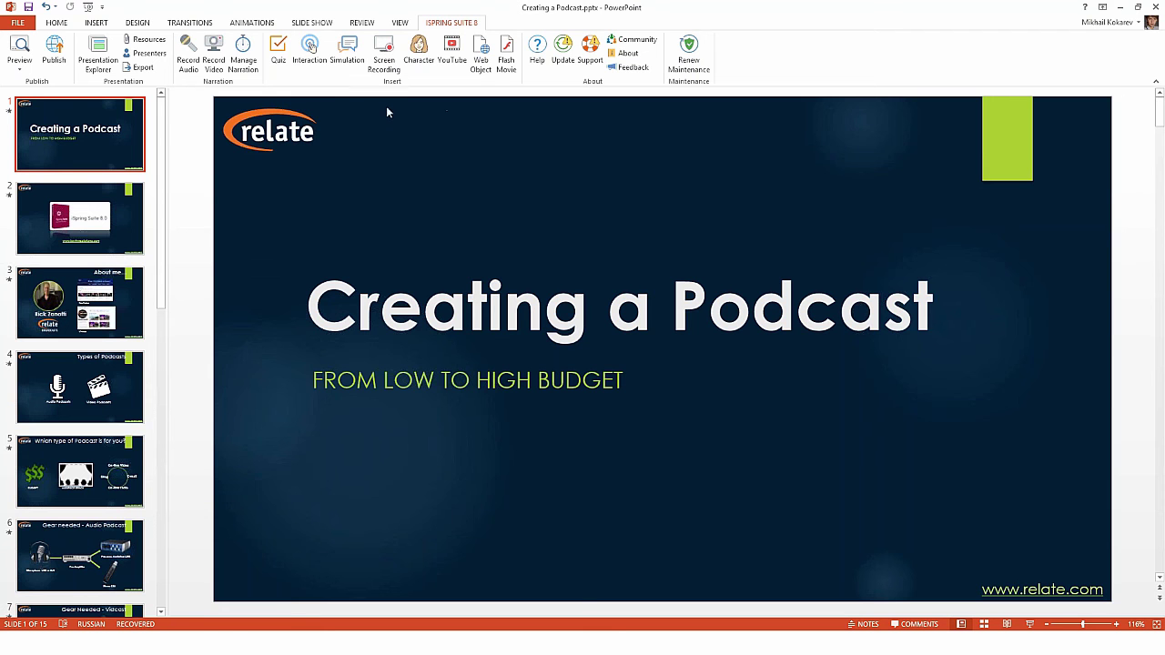
Launch Manage Narration to reopen the podcast deck in iSpring Narration Editor.
click(244, 65)
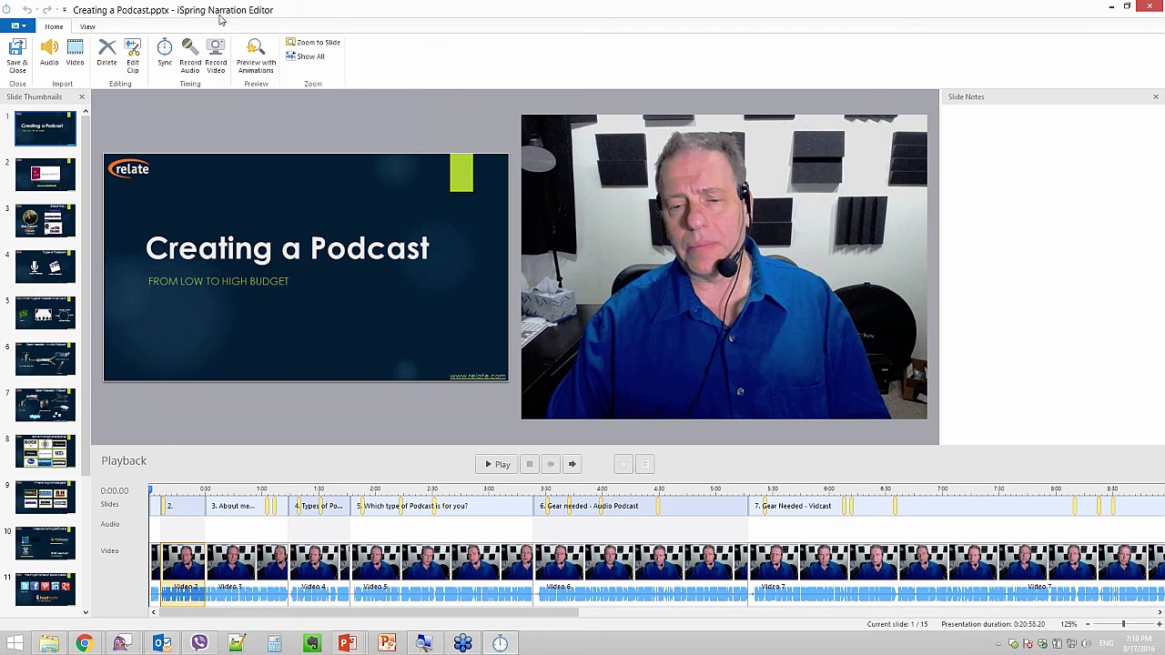
click(133, 60)
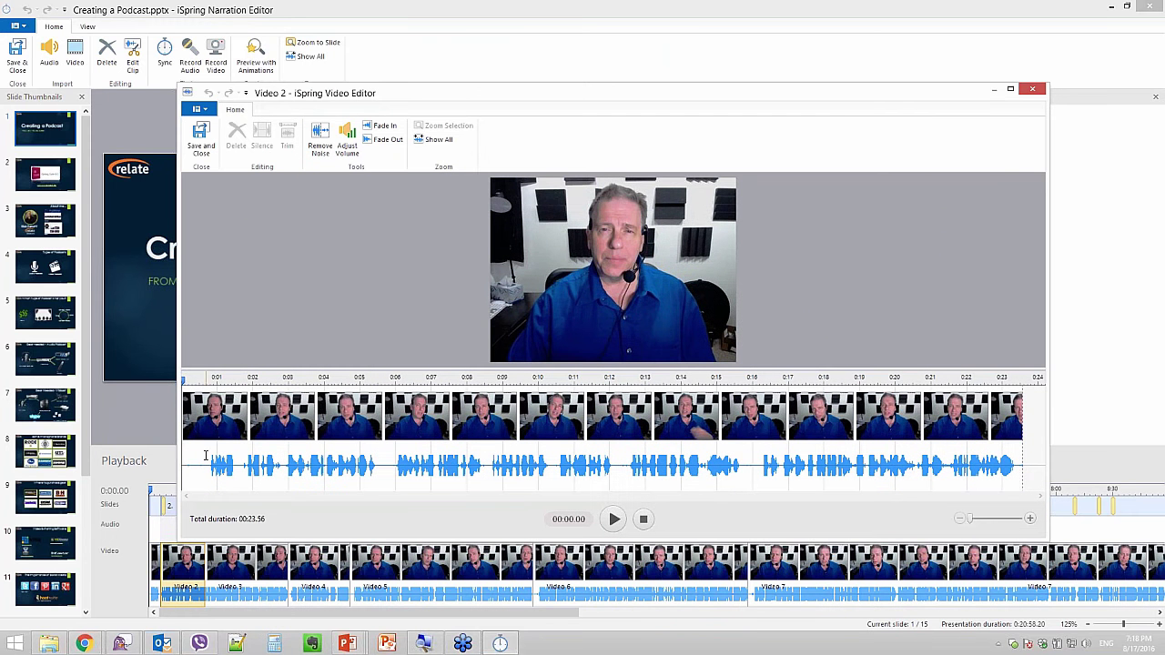
drag(183, 484, 253, 482)
click(227, 482)
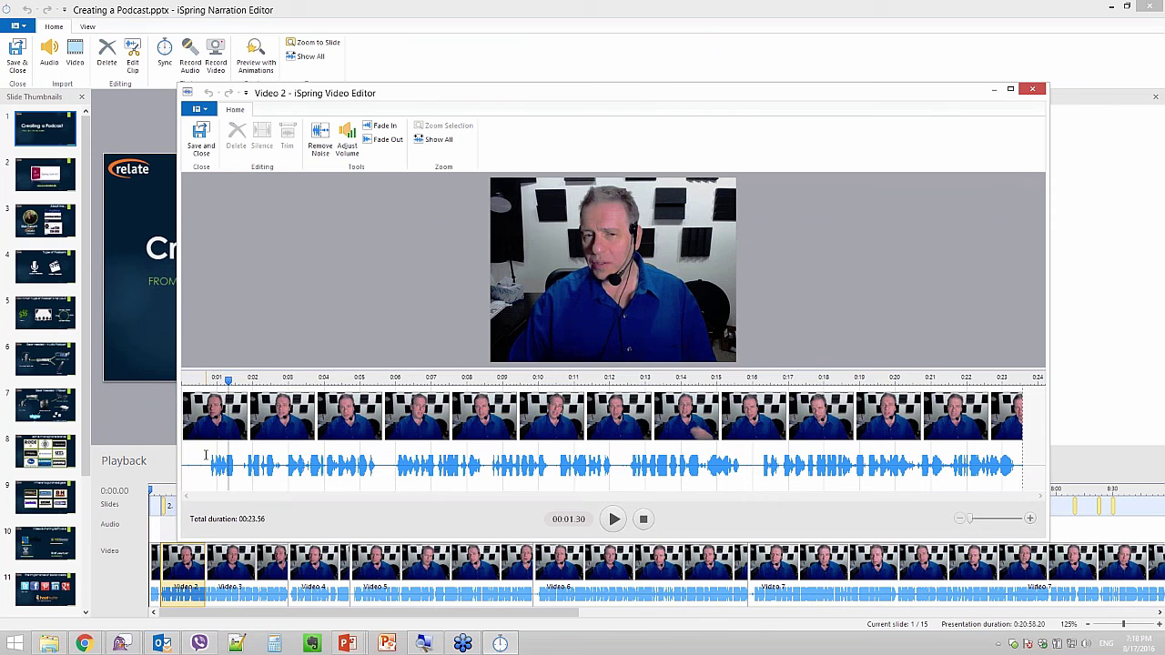
drag(383, 459, 400, 459)
click(376, 463)
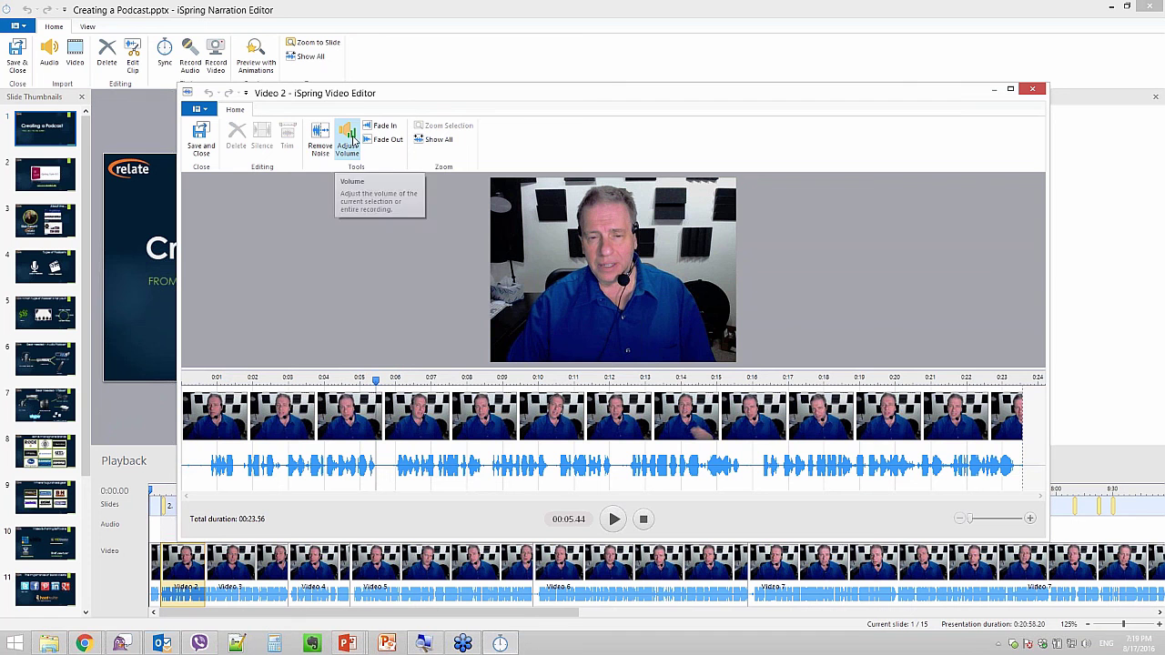
drag(191, 471, 182, 471)
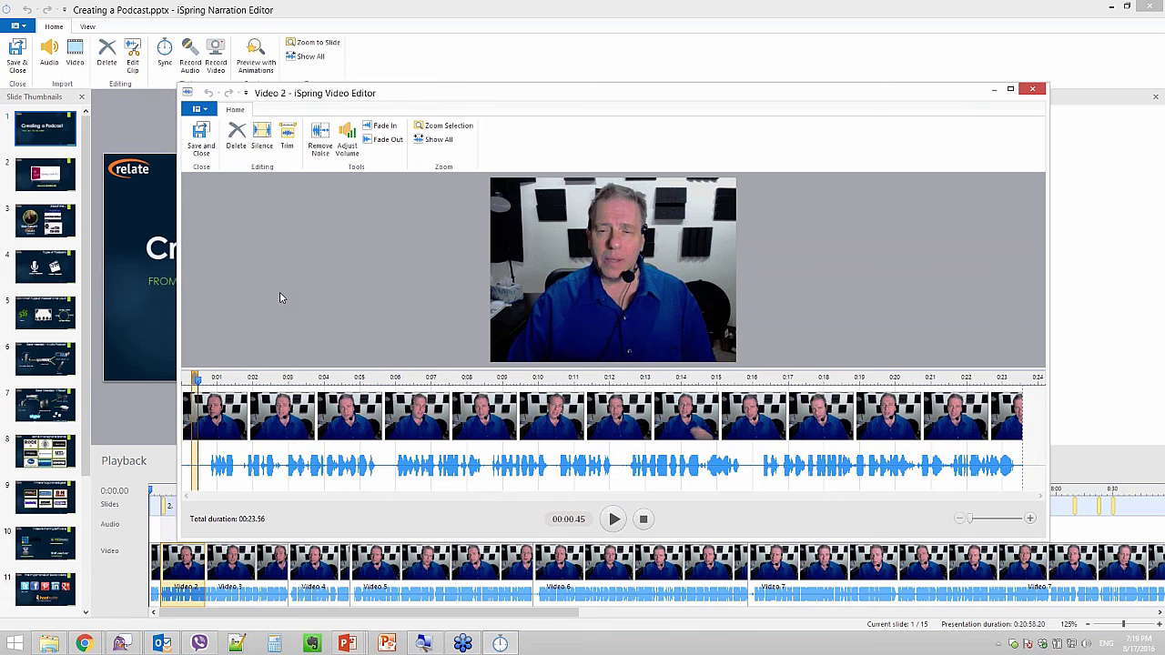
click(206, 463)
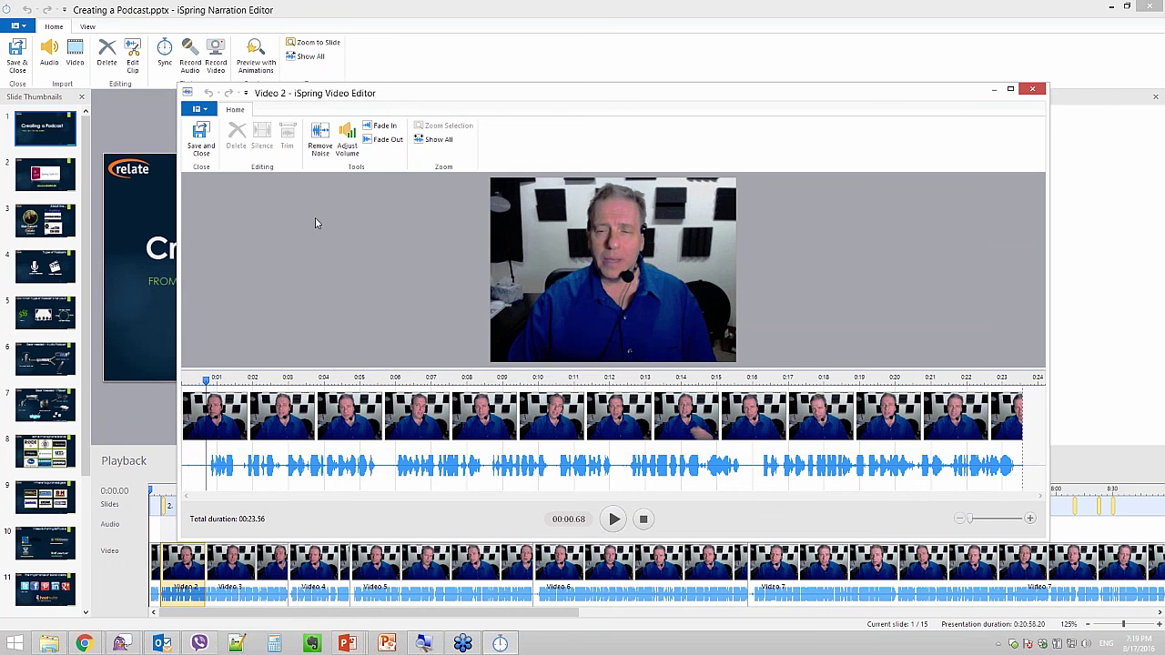
drag(375, 467, 391, 462)
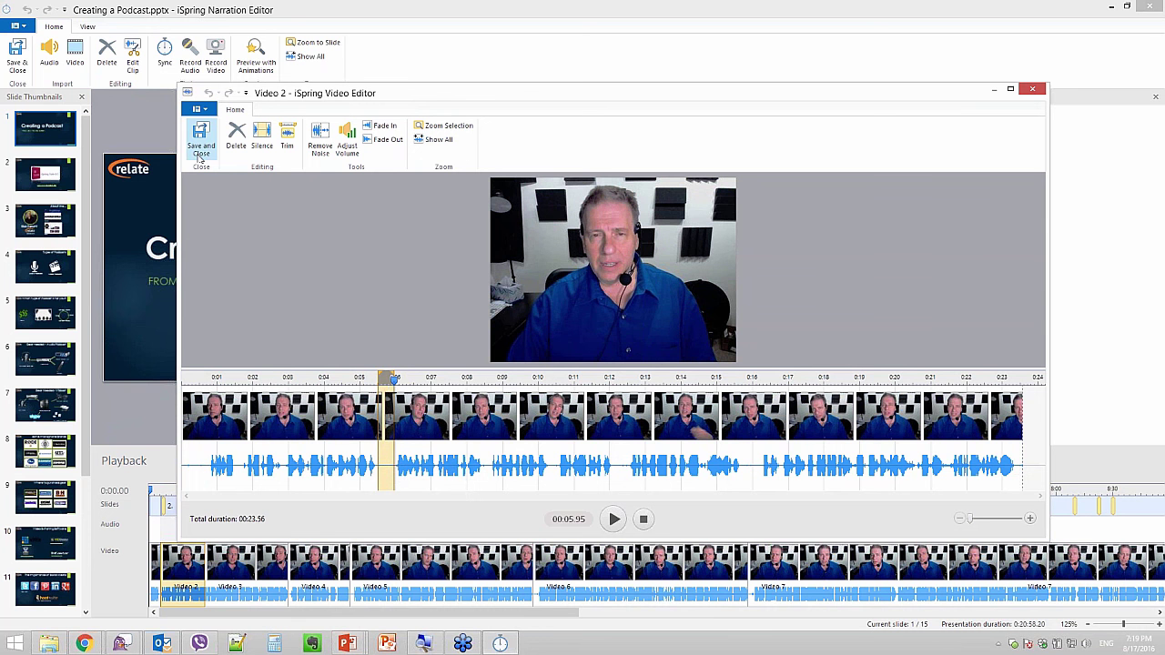
click(1034, 90)
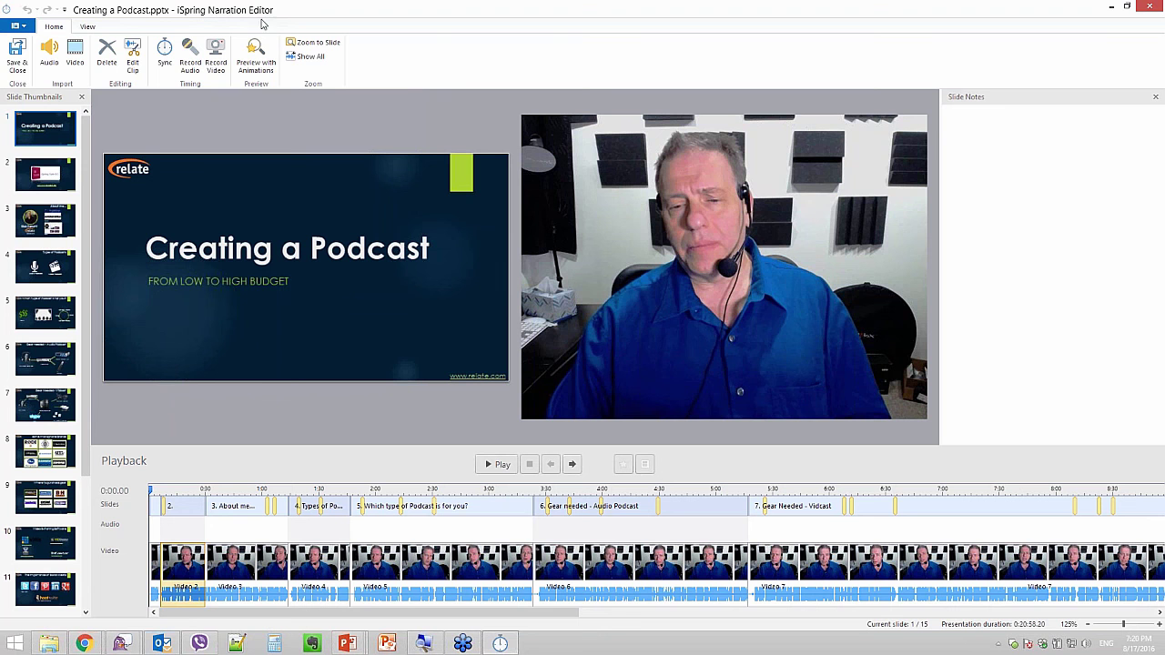
Select the first video clips, cancel their deletion, and close the editor choosing Don't Save.
click(176, 569)
key(Home)
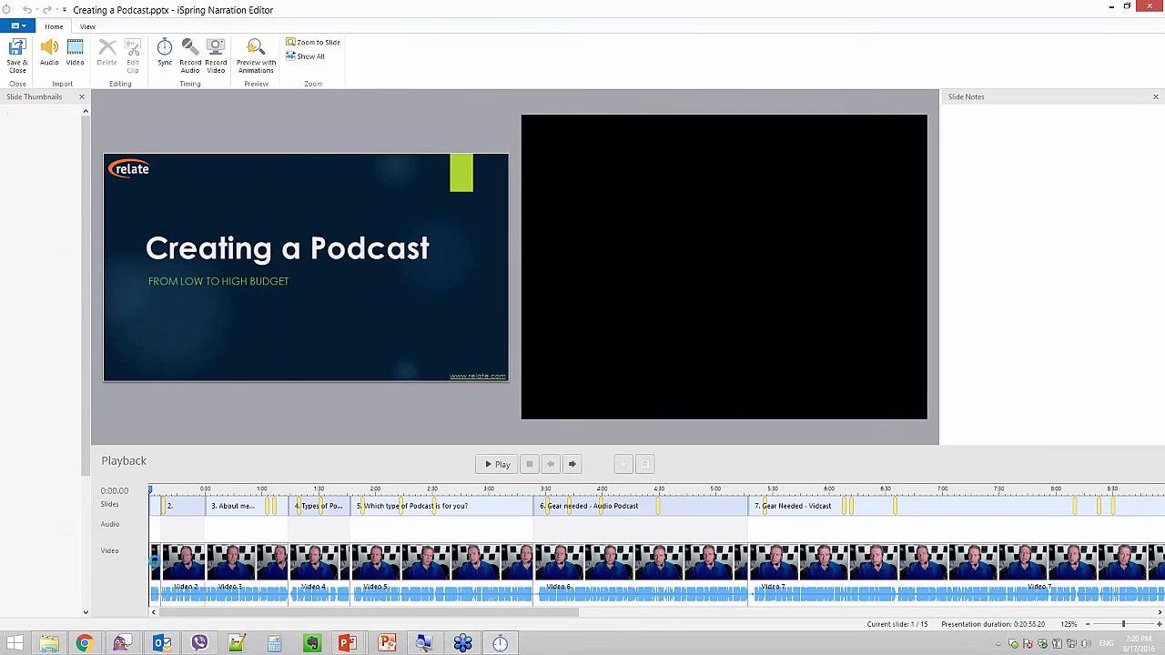
click(244, 562)
ctrl+click(243, 562)
key(Delete)
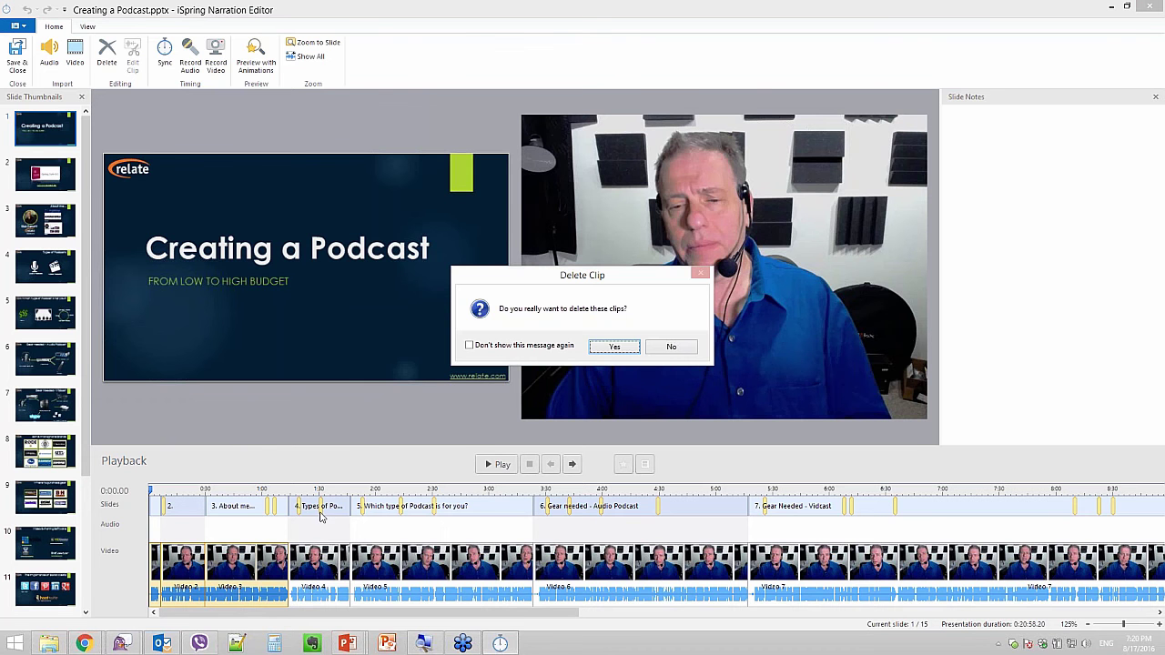
click(659, 347)
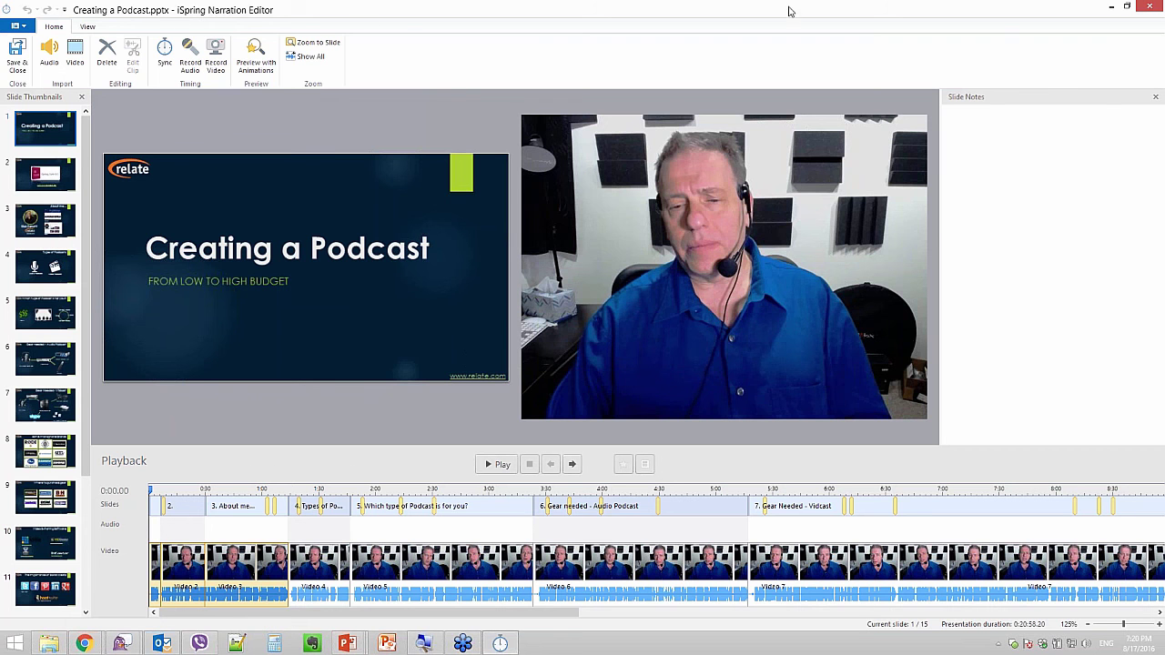
click(1149, 7)
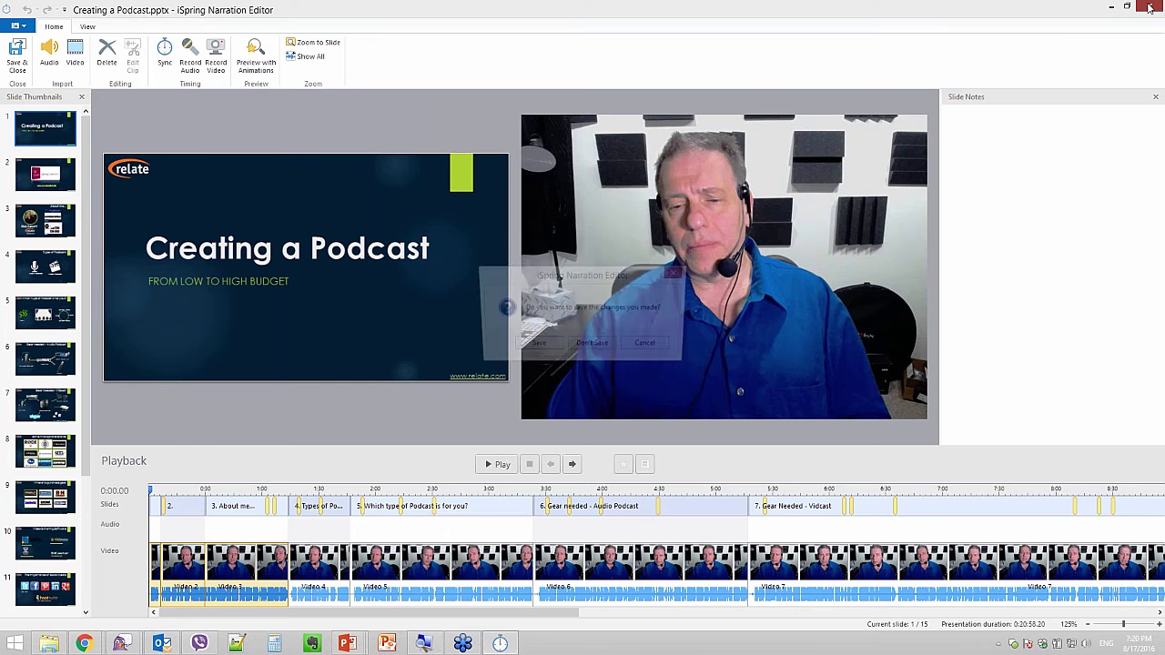
click(577, 348)
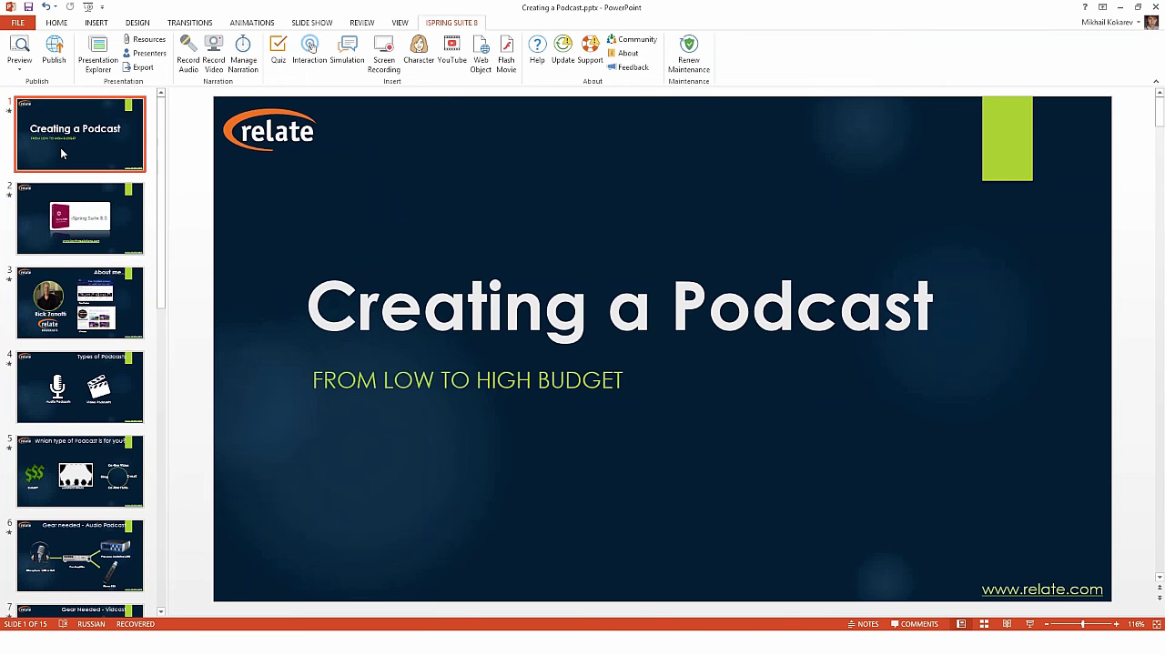
Start a slide show recording via Slide Show > Record Slide Show.
click(303, 24)
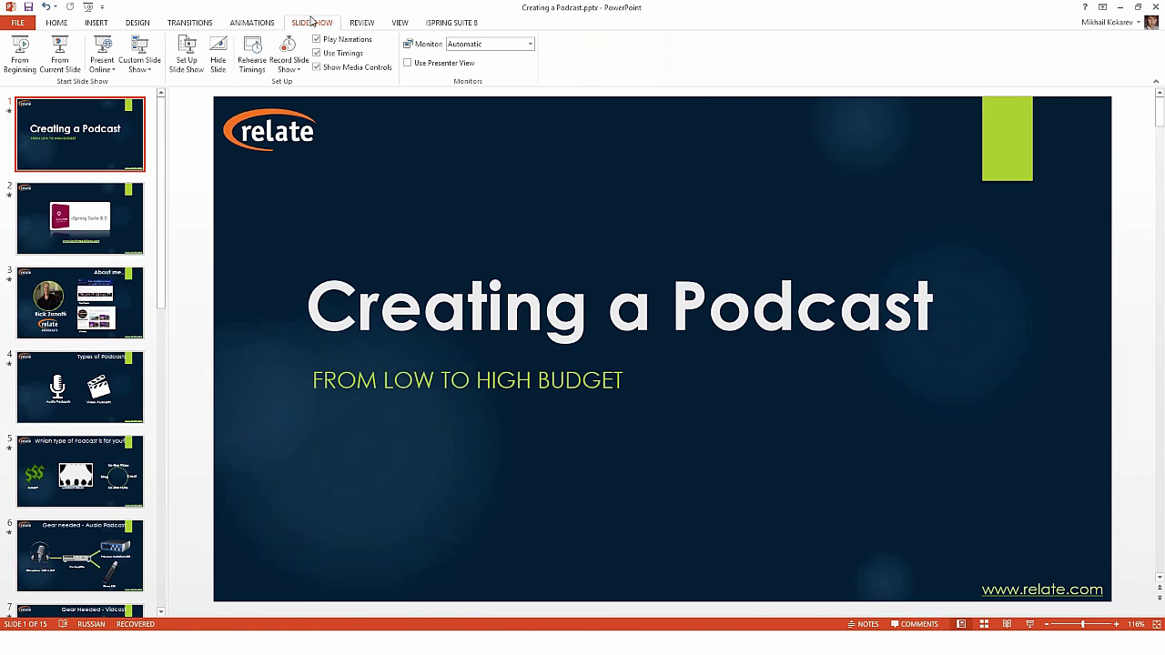
click(289, 47)
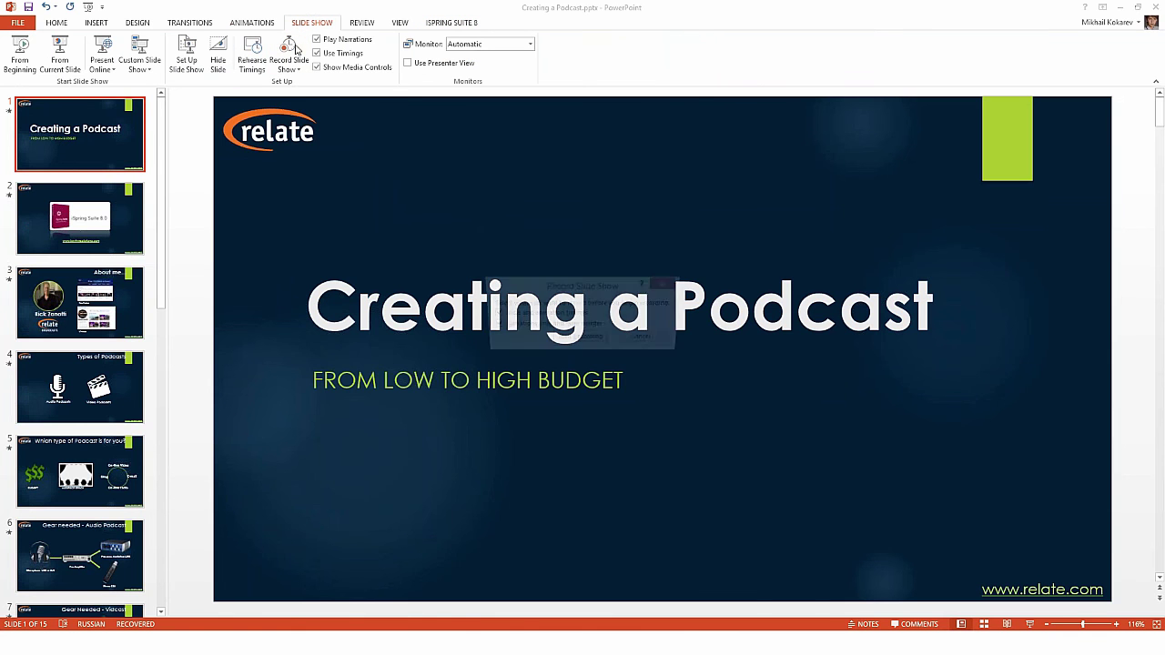
click(587, 342)
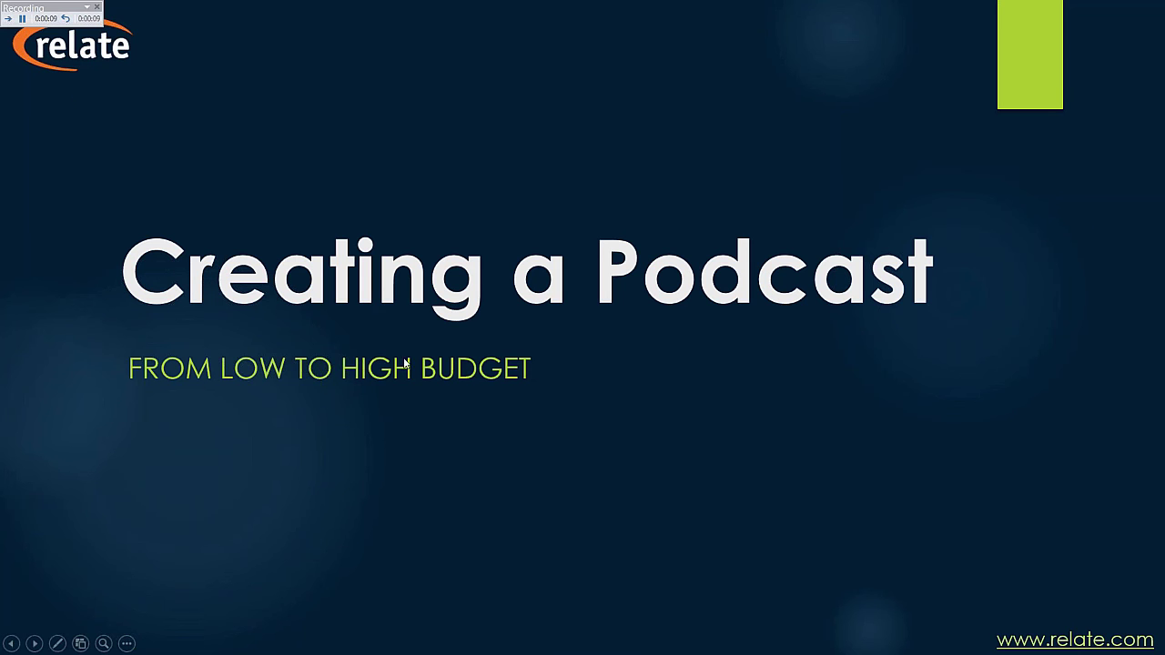
Record through the iSpring Suite 8.0 and About me slides, pausing once, then end recording.
click(8, 18)
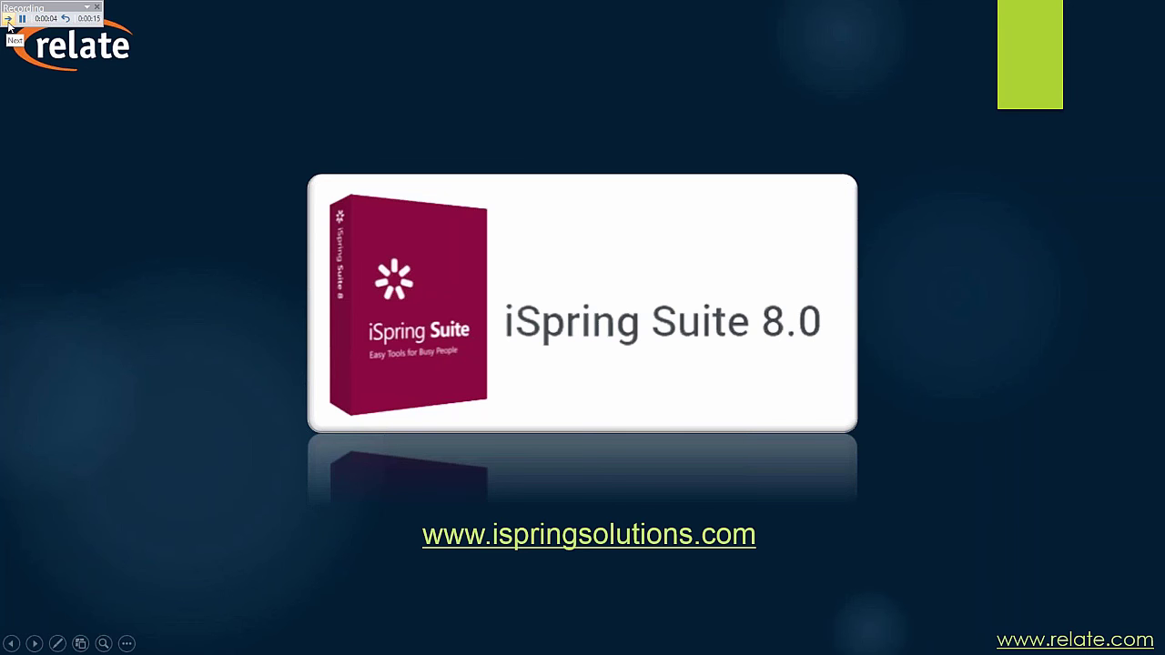
click(8, 24)
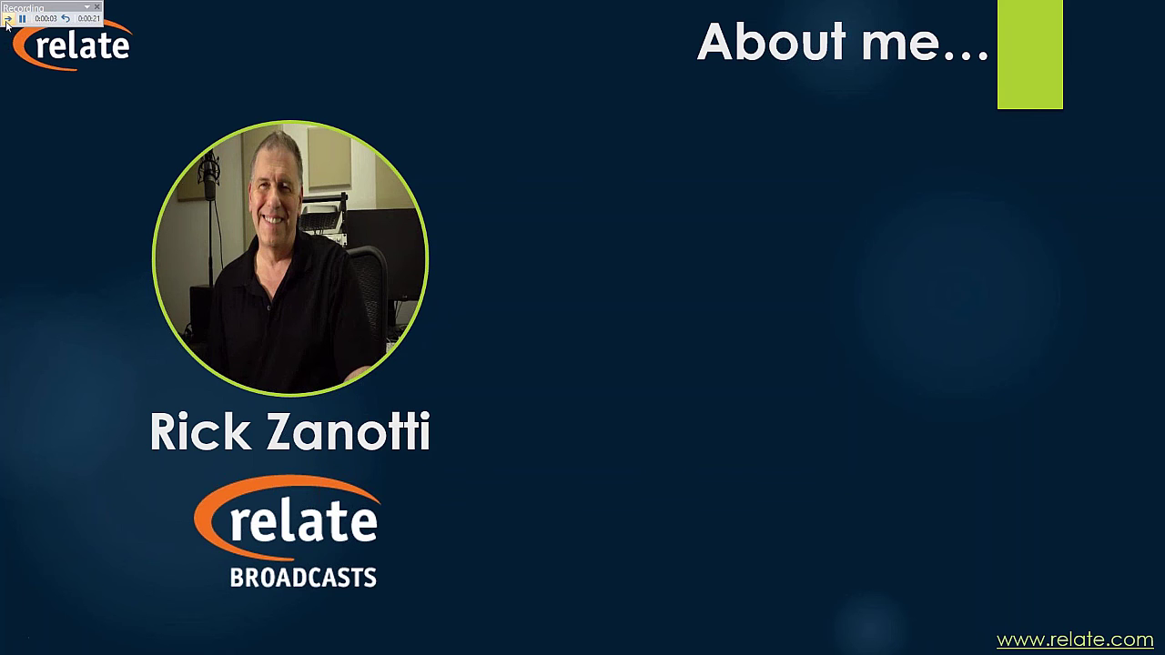
click(7, 24)
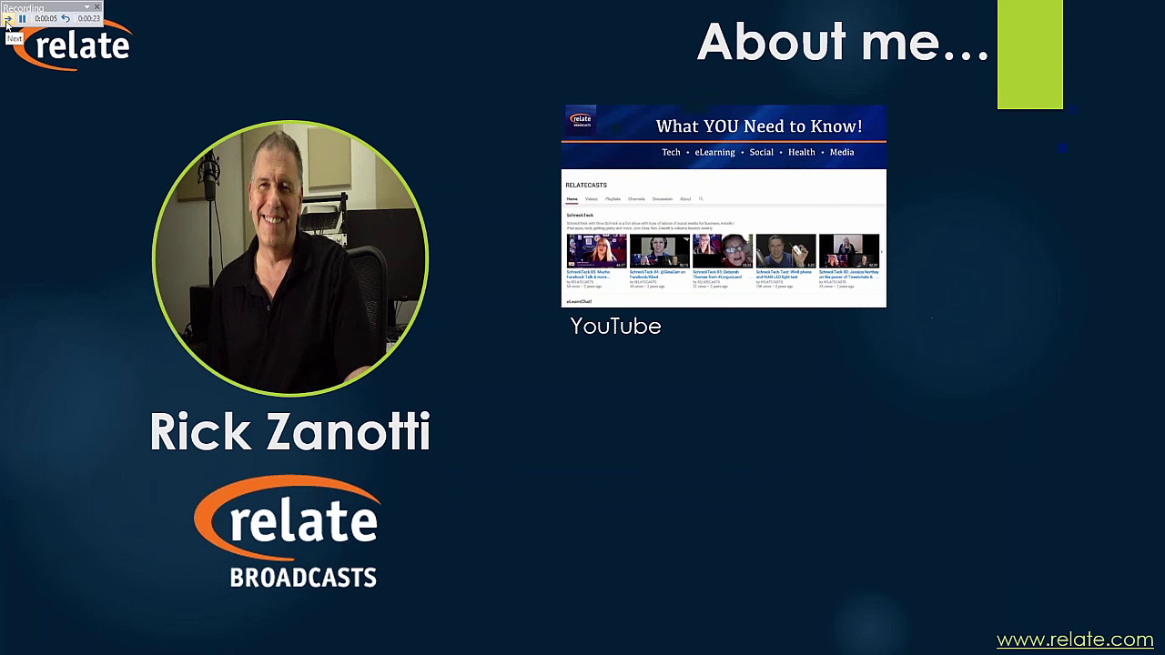
click(7, 20)
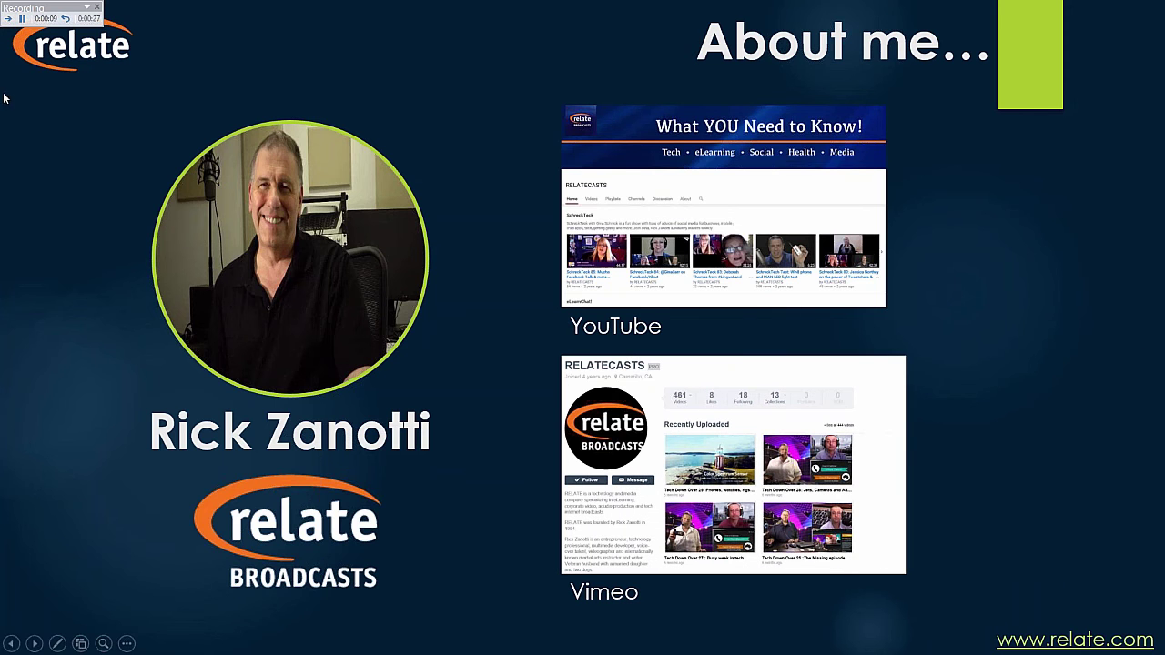
click(21, 20)
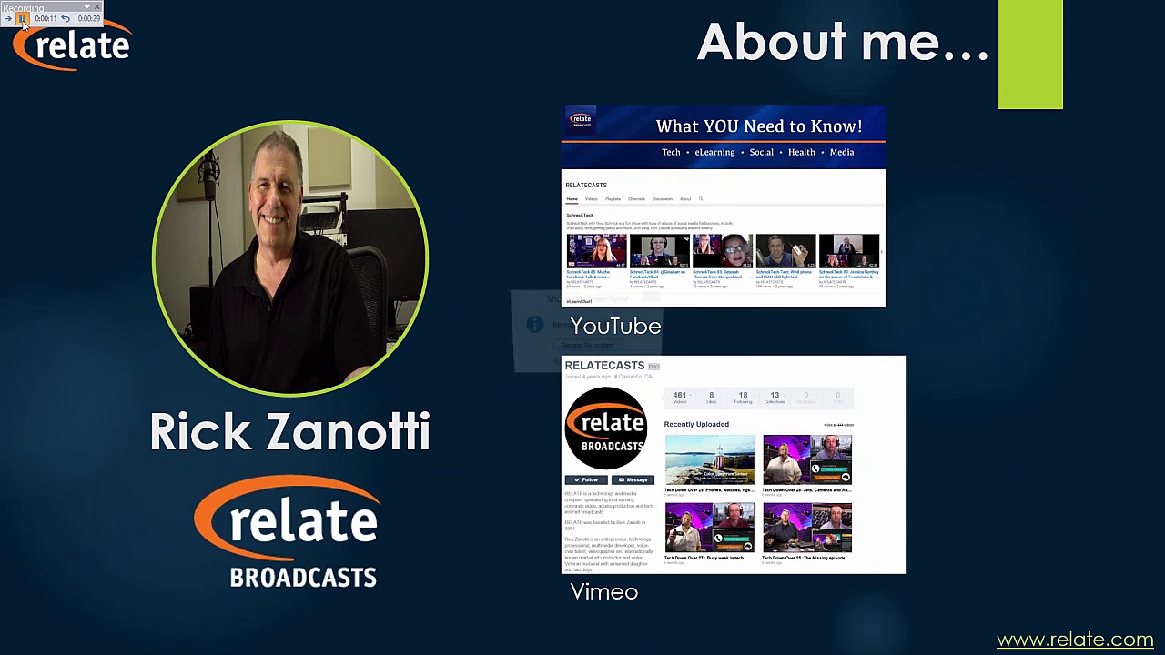
click(592, 349)
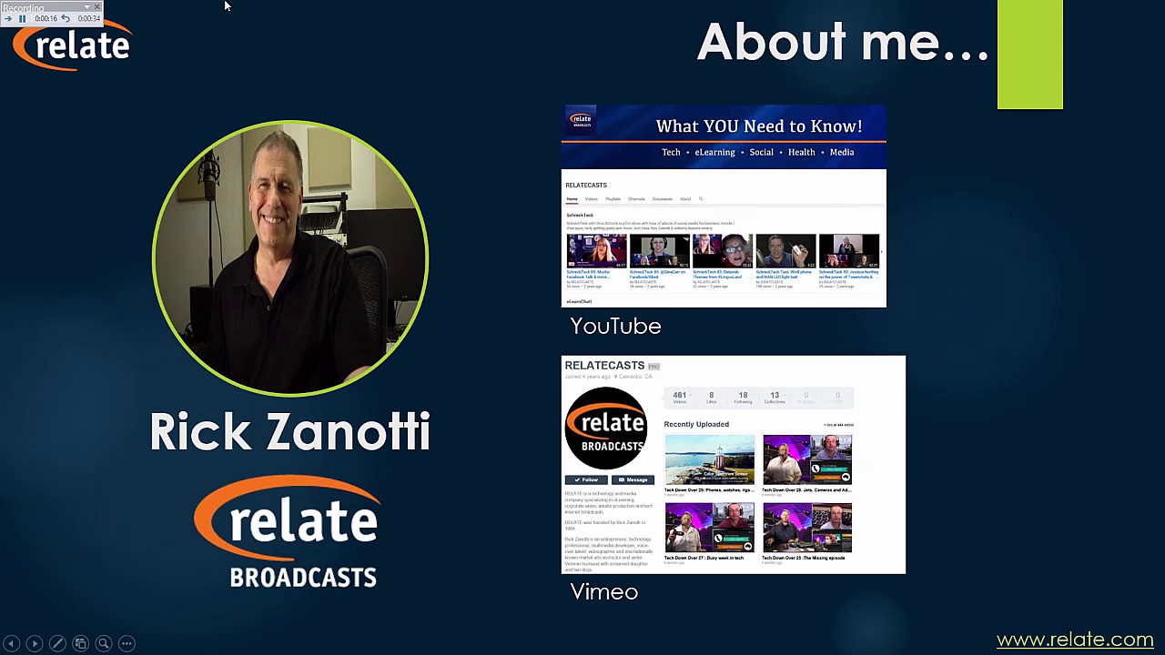
click(97, 7)
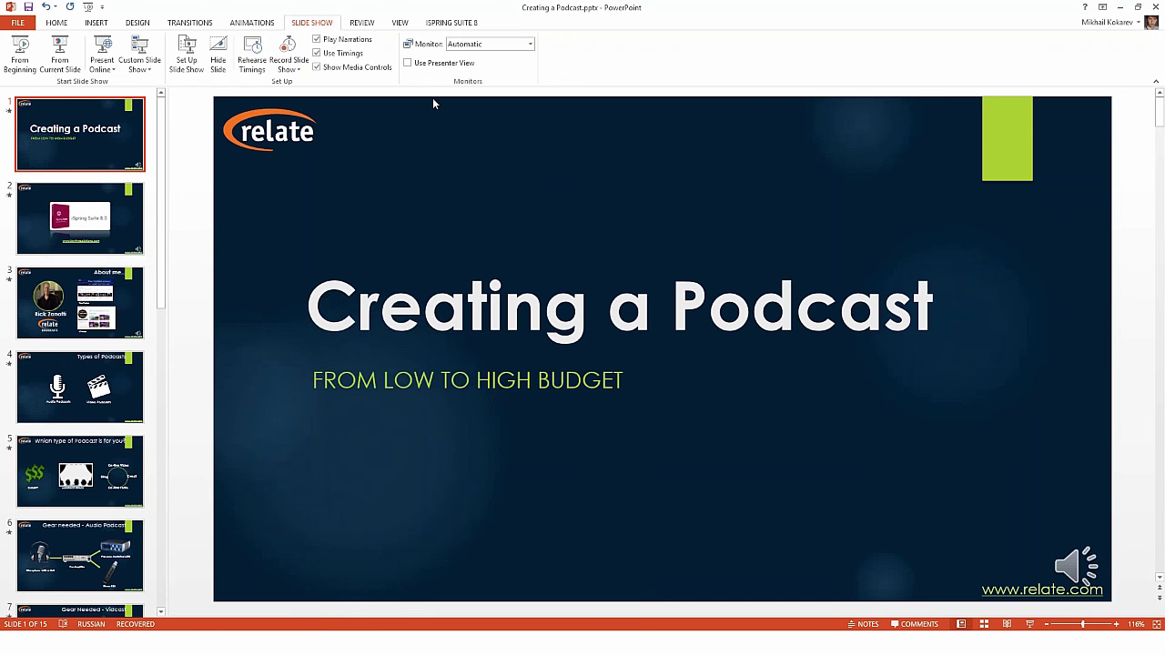
Move slide 1's audio icon higher and view its Audio Tools Playback settings.
click(1069, 564)
drag(1069, 564, 1070, 481)
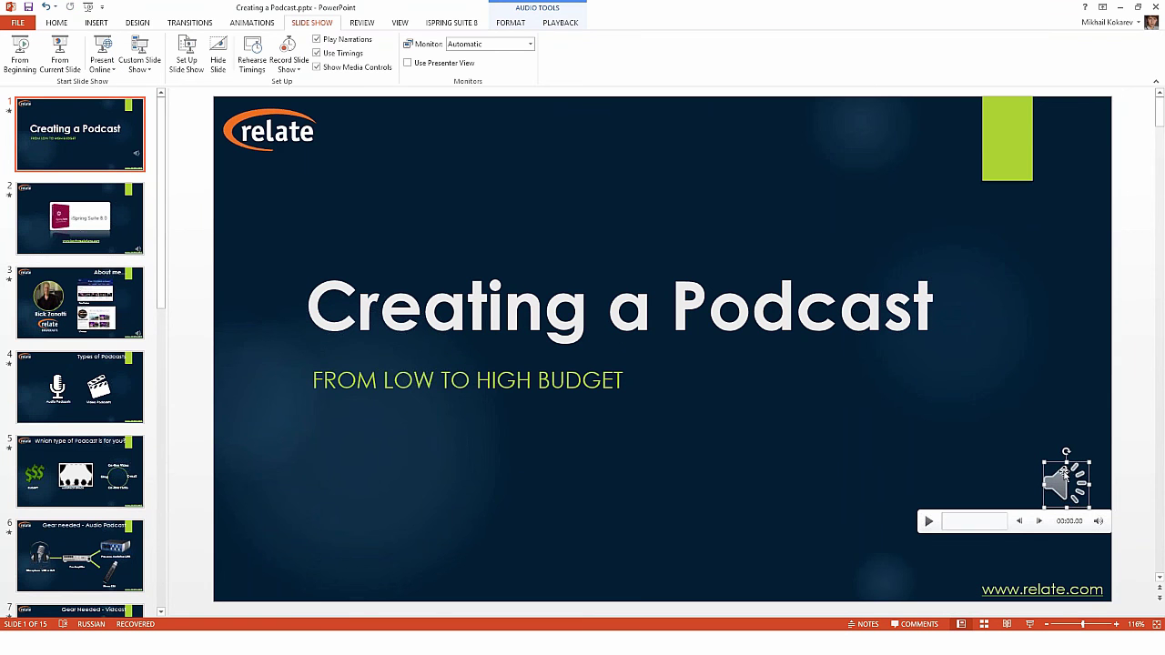
click(559, 23)
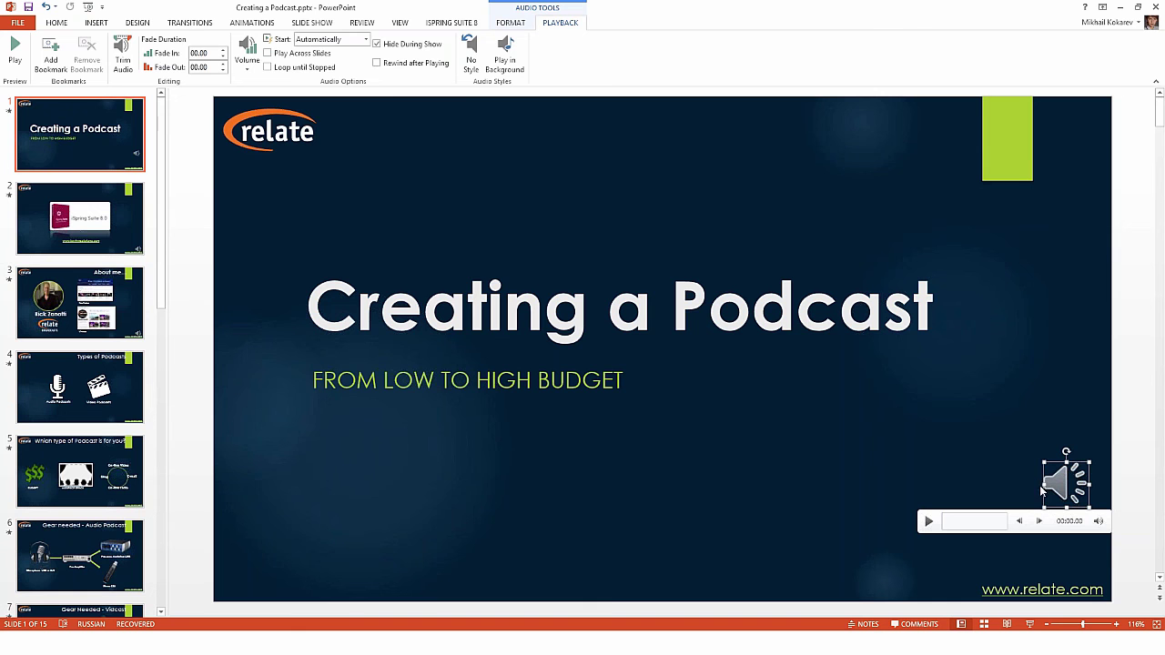
Confirm slides 2 and 3 each carry a recorded audio icon, then return to slide 1.
click(106, 232)
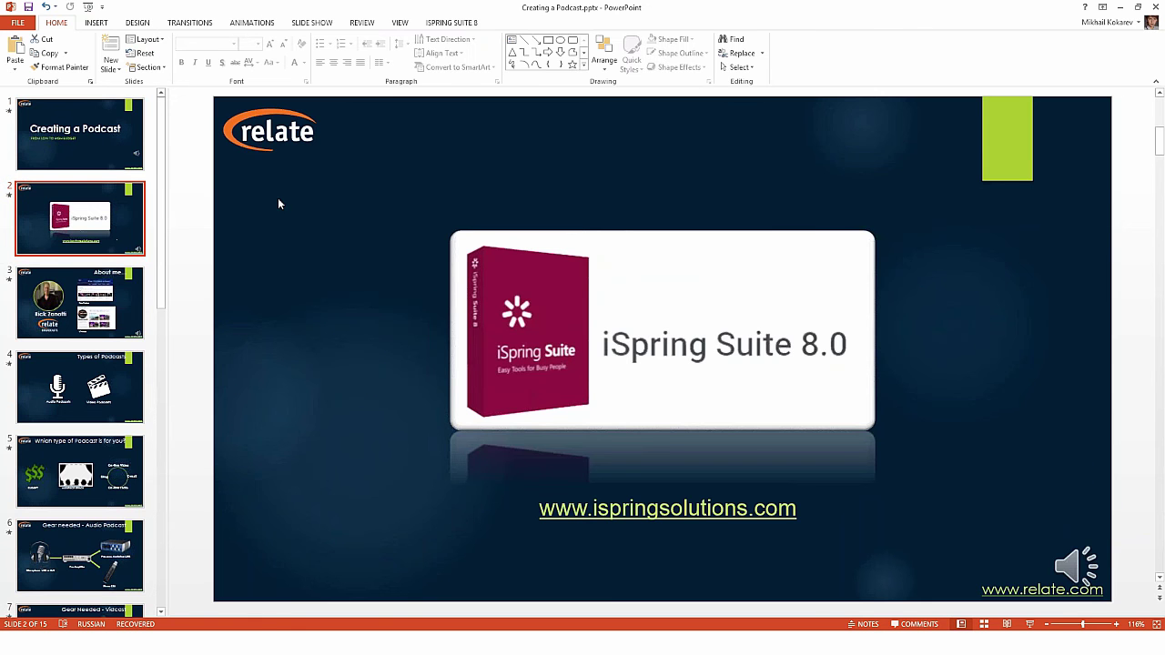
click(1078, 565)
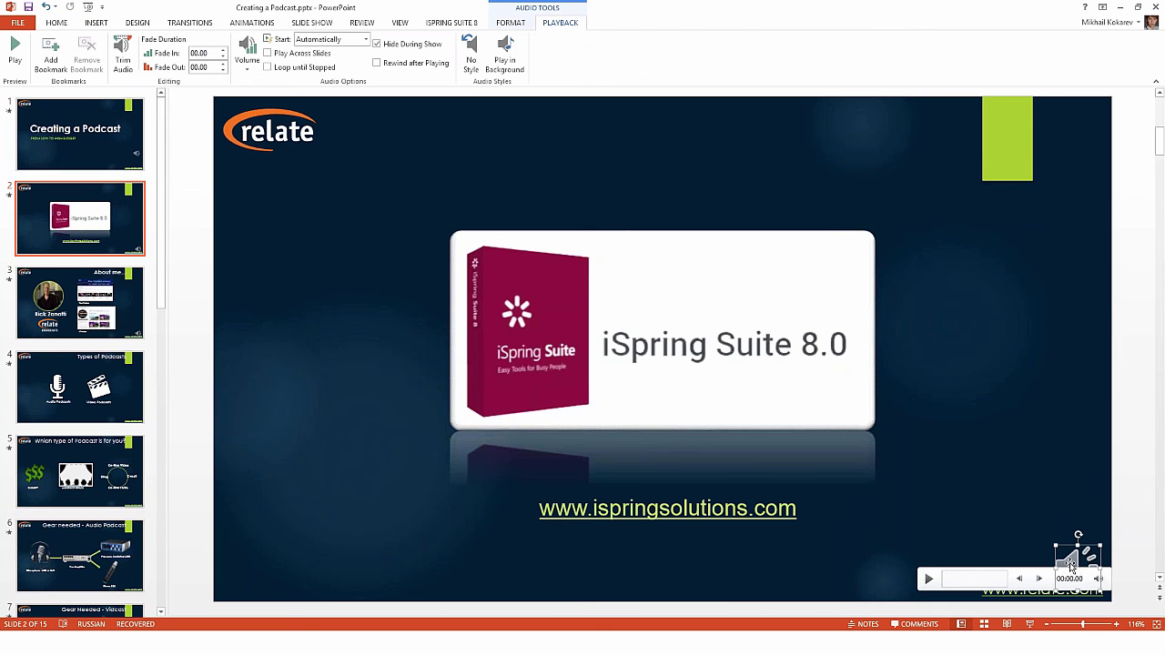
click(116, 312)
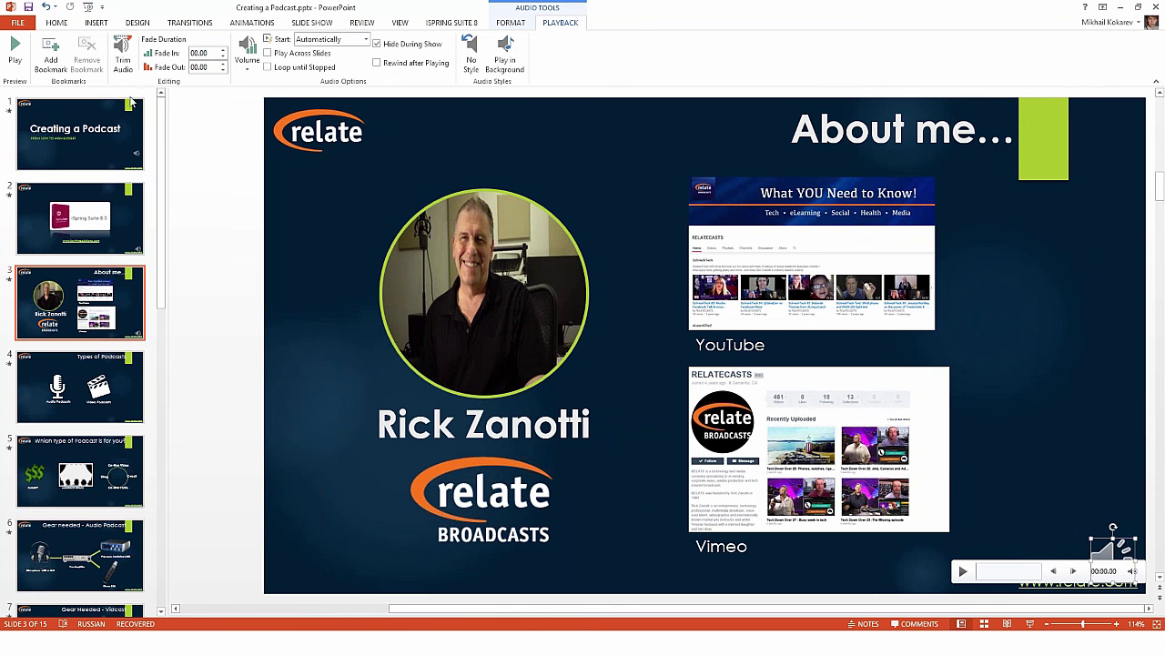
click(101, 155)
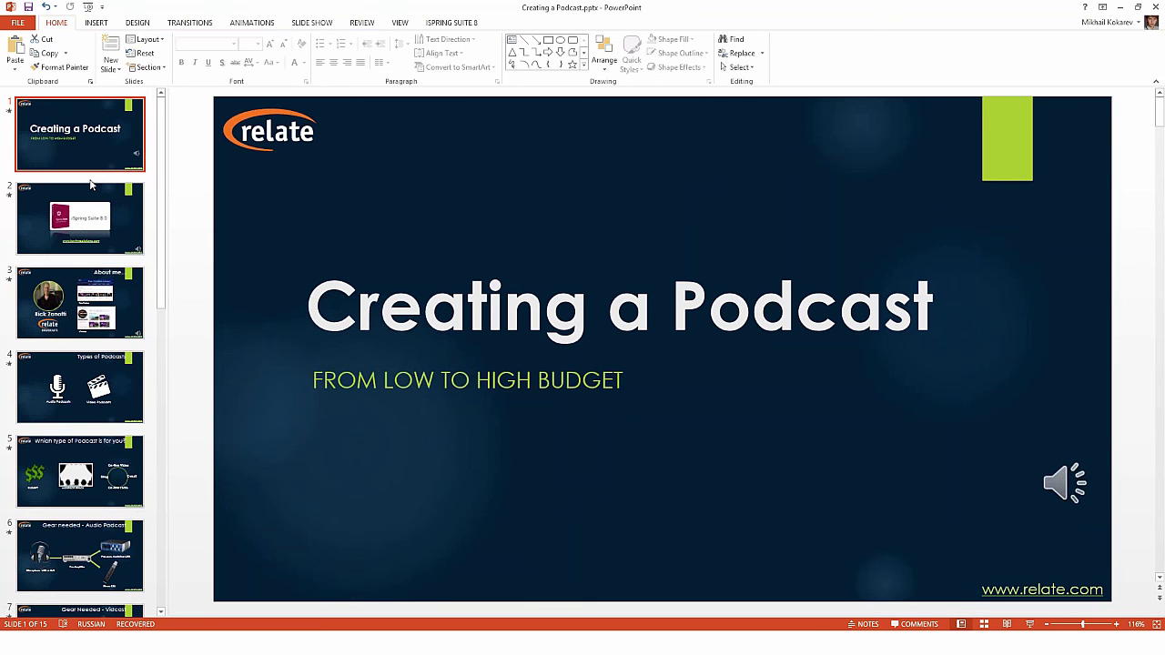
Inspect the title slide's Advance Slide After value of 00:10.32 on the Transitions tab.
click(119, 219)
click(127, 146)
click(196, 22)
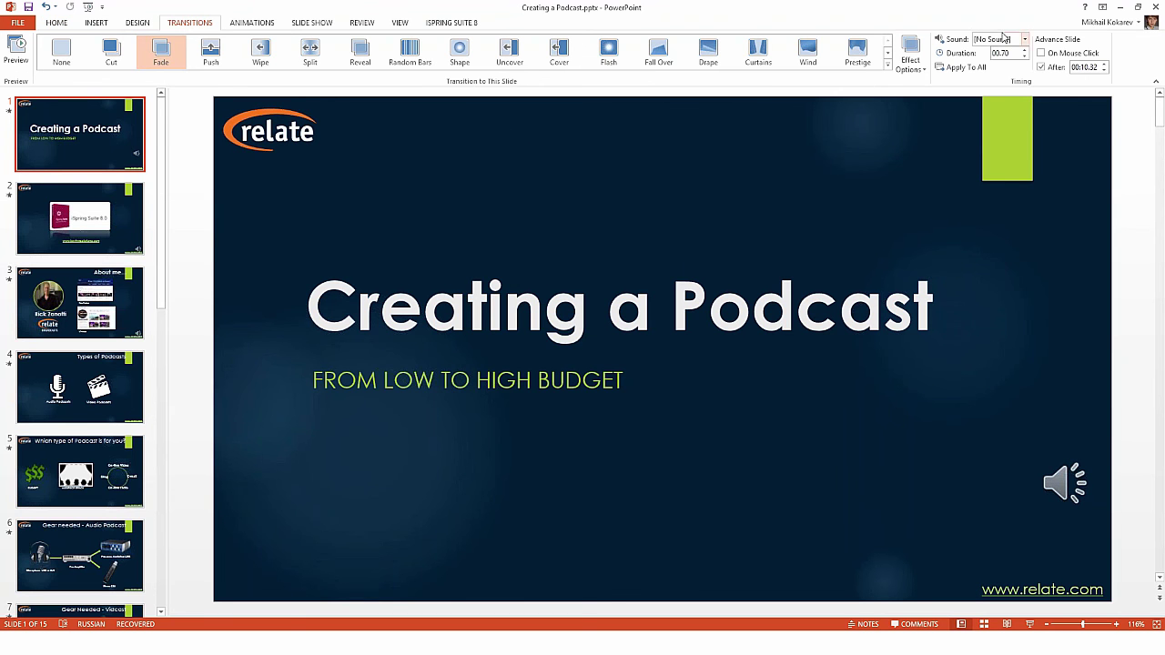
double_click(1083, 67)
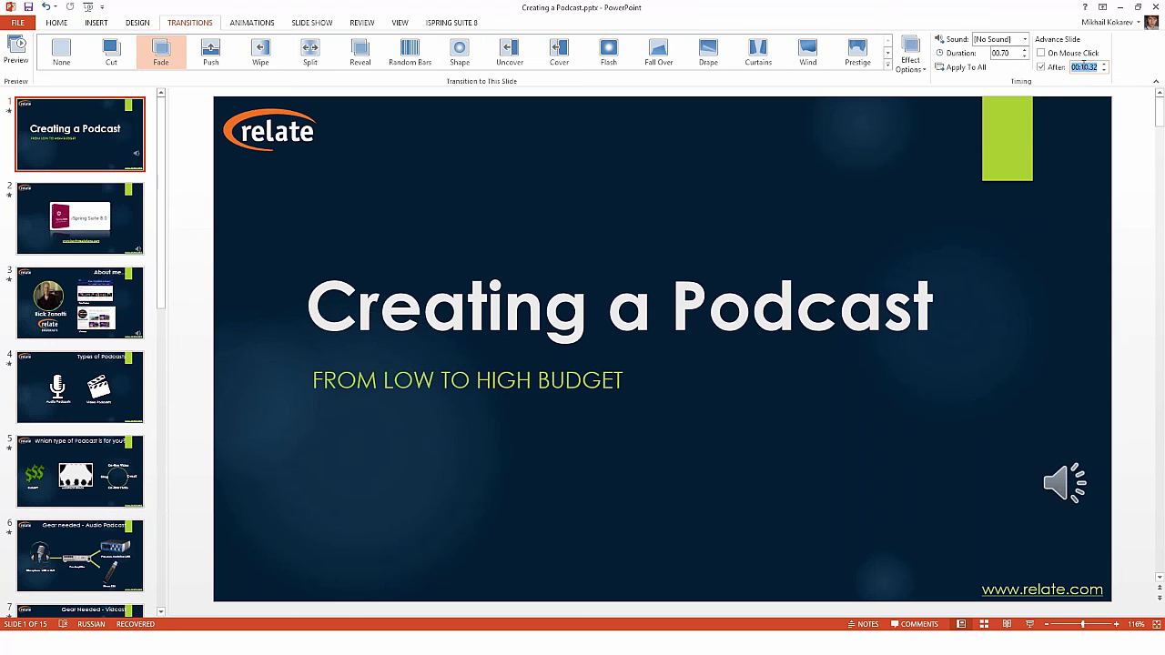
click(1087, 70)
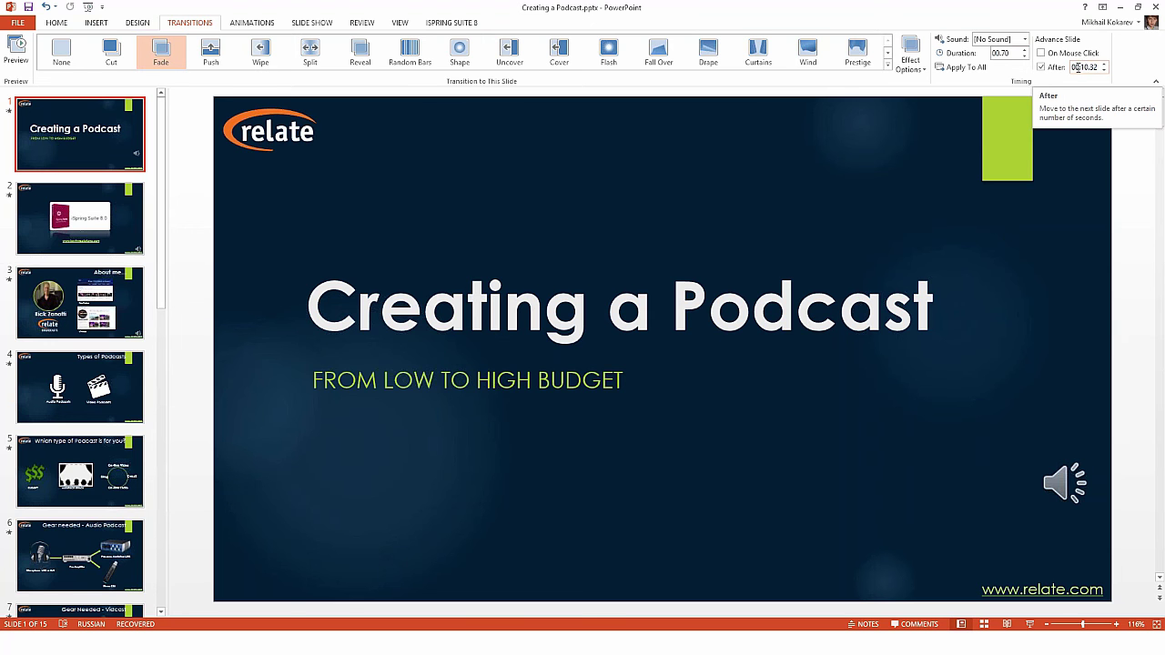
drag(1079, 68, 1096, 64)
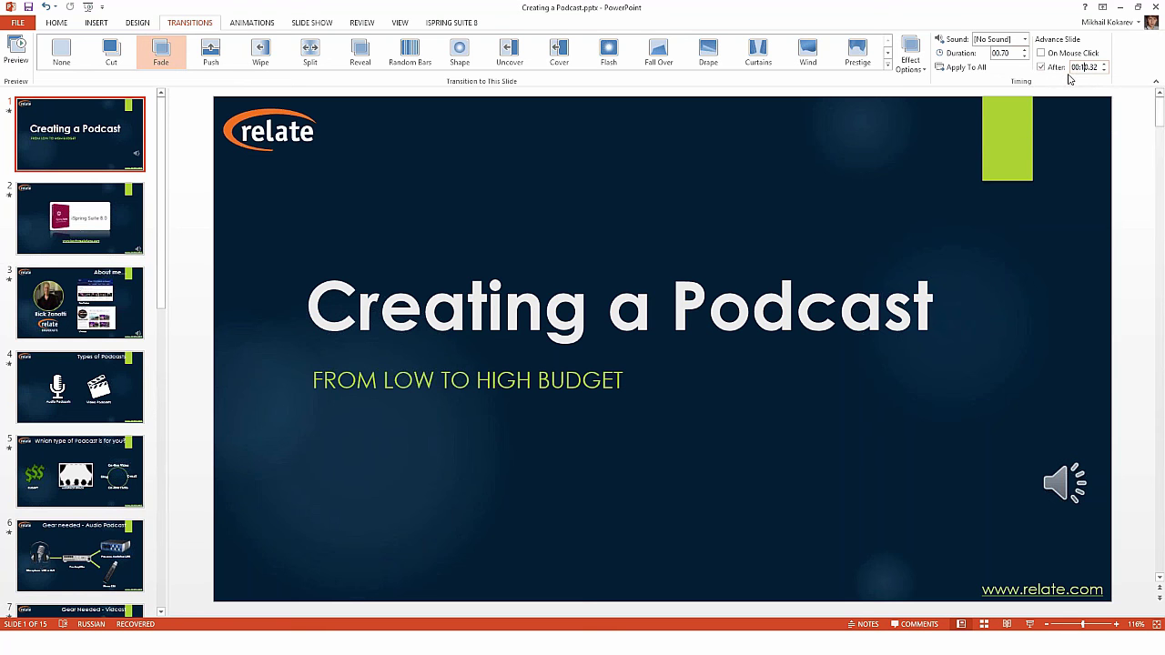
Glance at slide 2, then return to the Creating a Podcast title slide.
mouse_move(1034, 493)
click(134, 202)
click(108, 146)
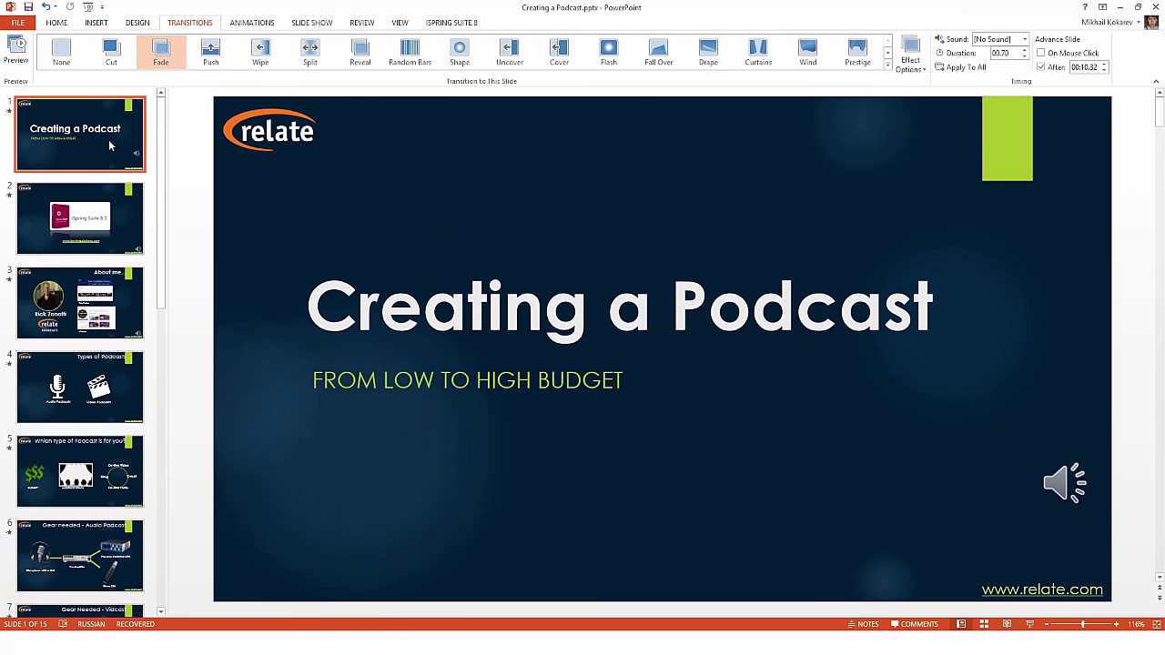
Scrub the Manage Narration timeline back to slide 2, then close the editor with Don't Save.
click(436, 22)
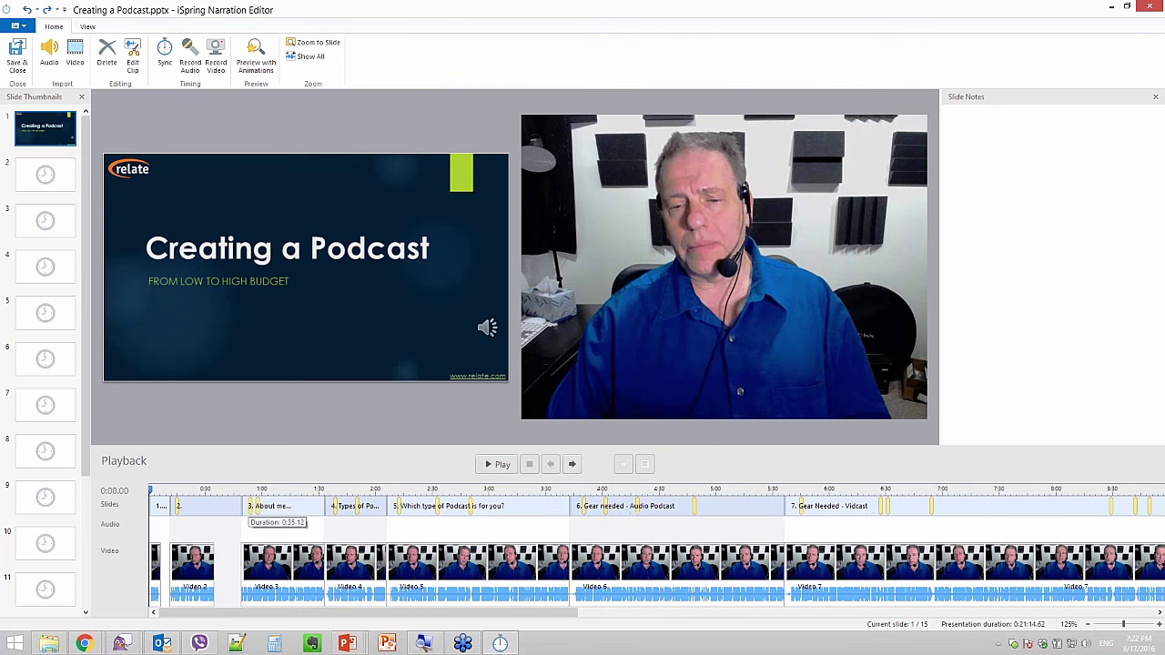
click(176, 525)
click(170, 526)
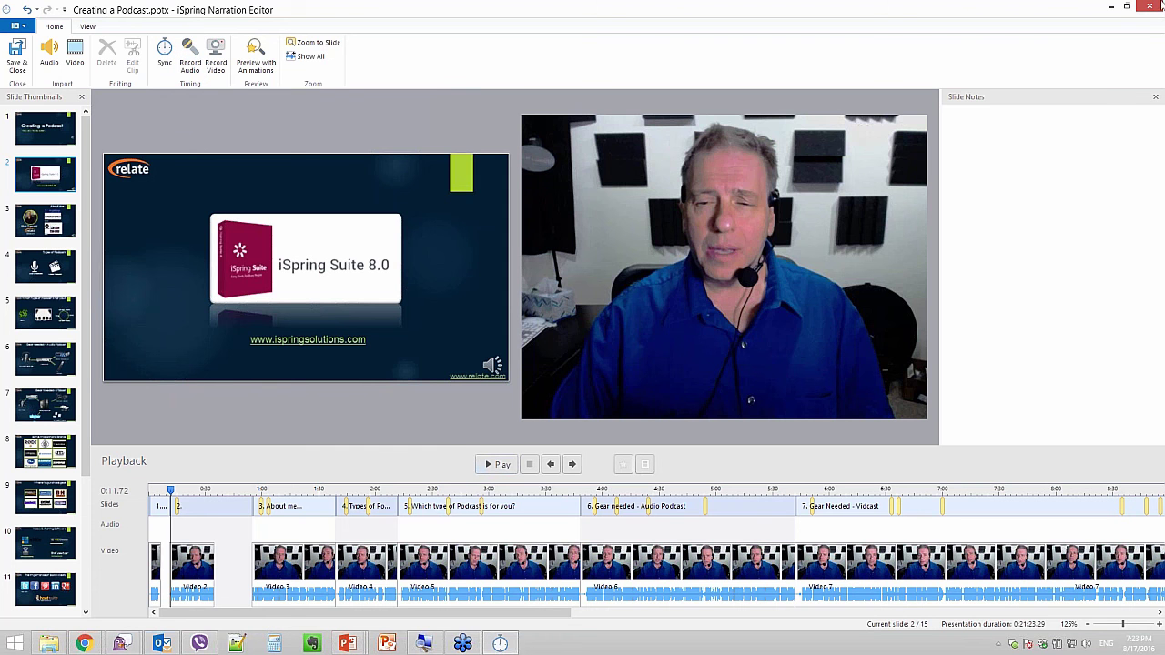
click(1152, 7)
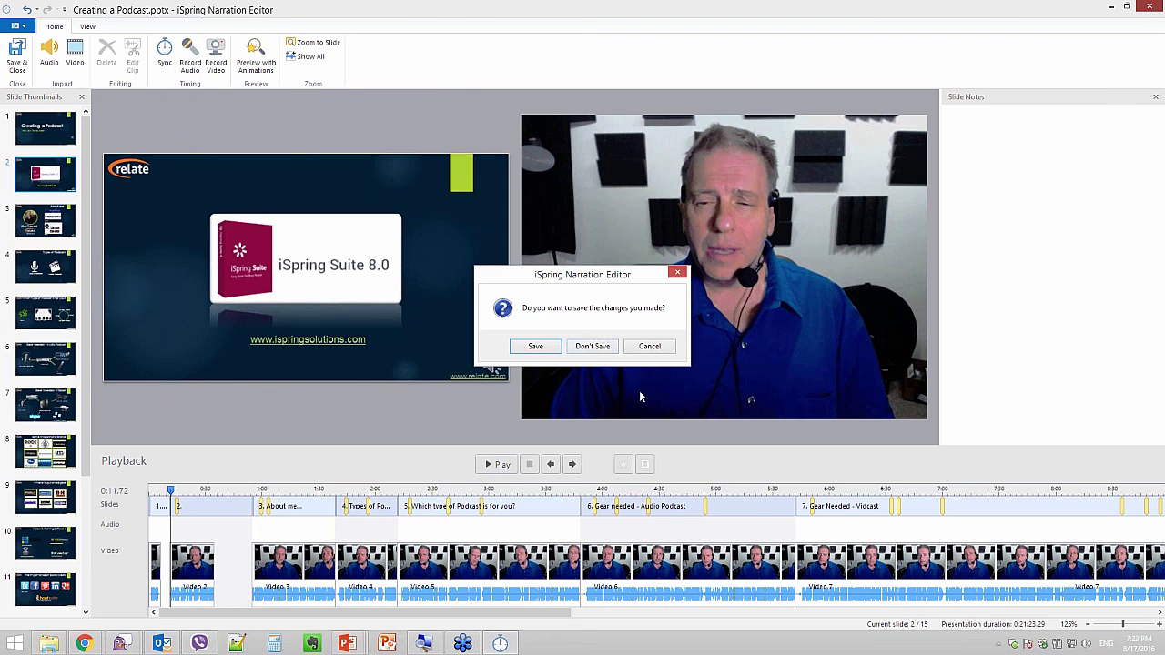
click(596, 346)
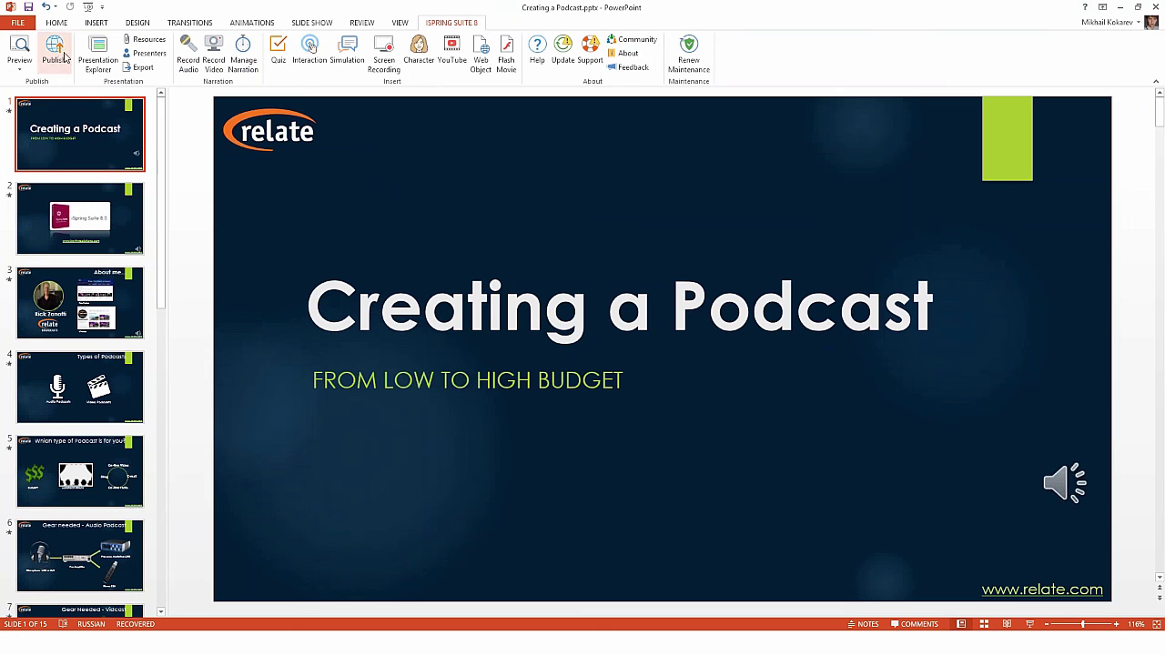
Open and dismiss the Preview options, click Publish, and maximize the iSpring demos browser window.
click(21, 71)
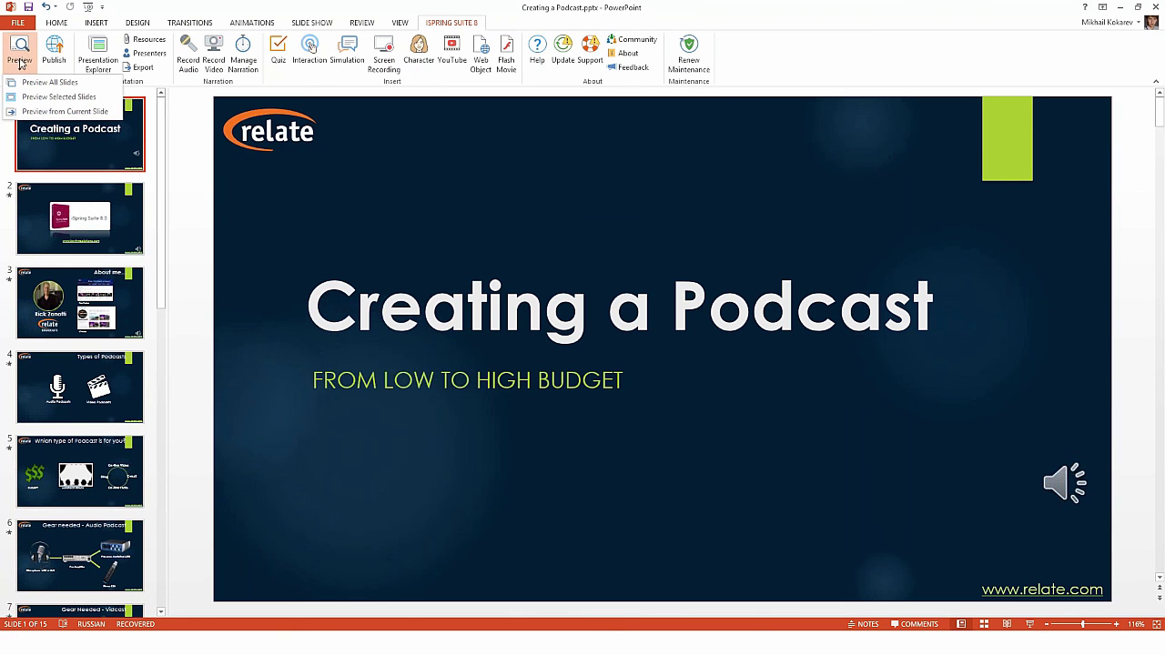
click(55, 52)
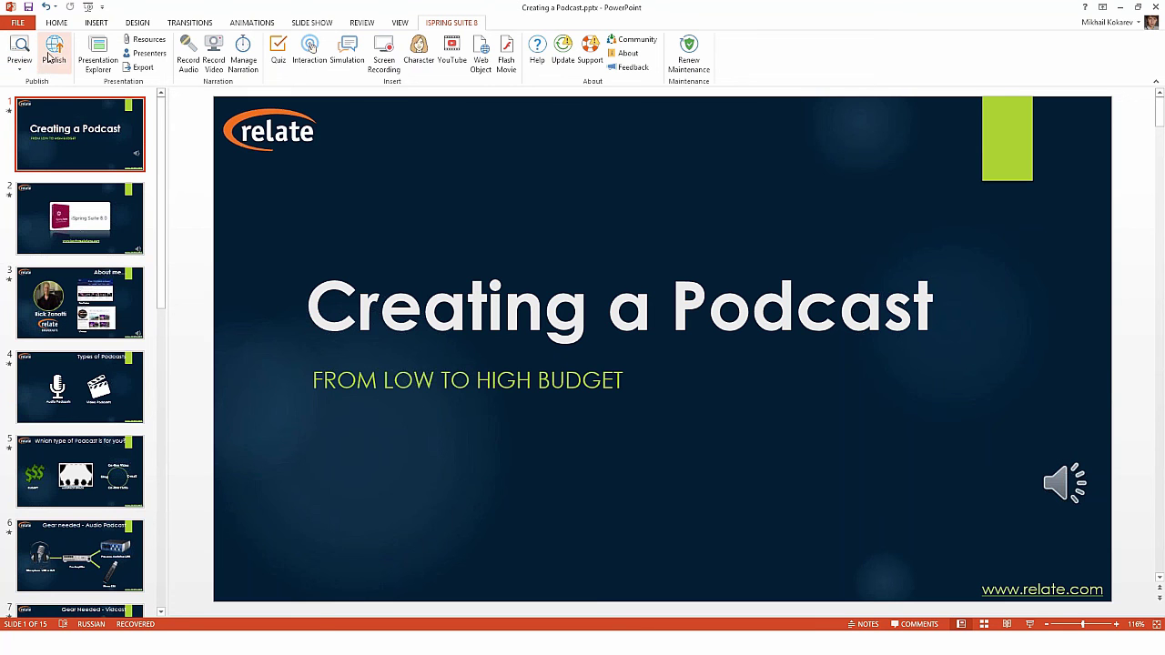
click(56, 62)
click(53, 61)
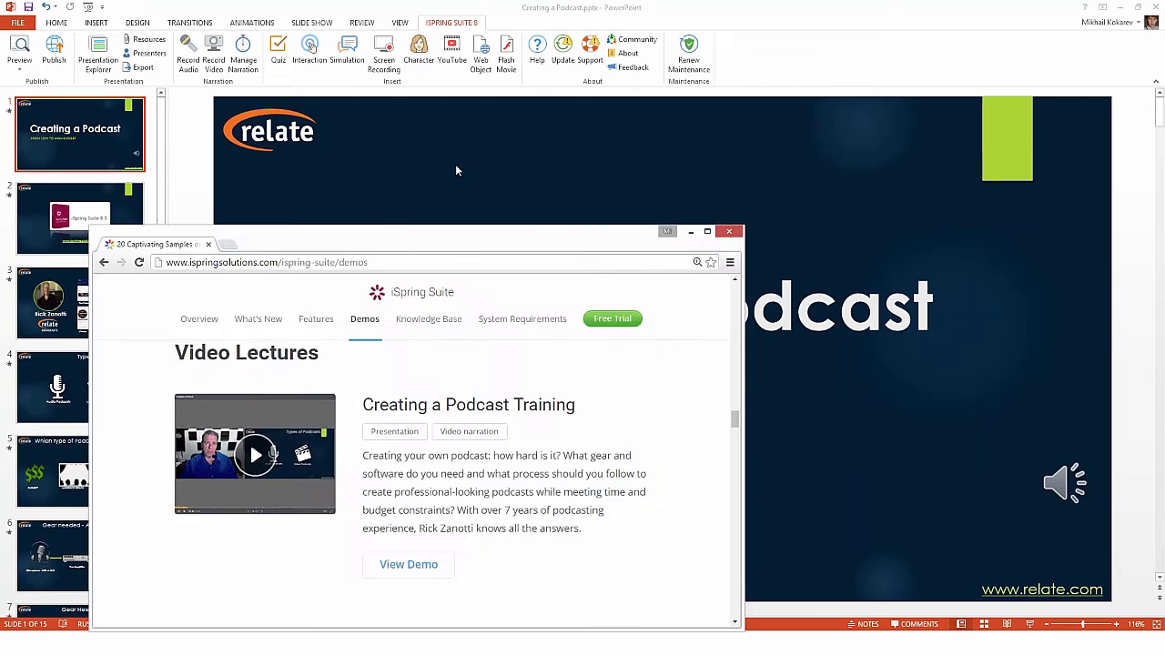
drag(455, 227, 582, 7)
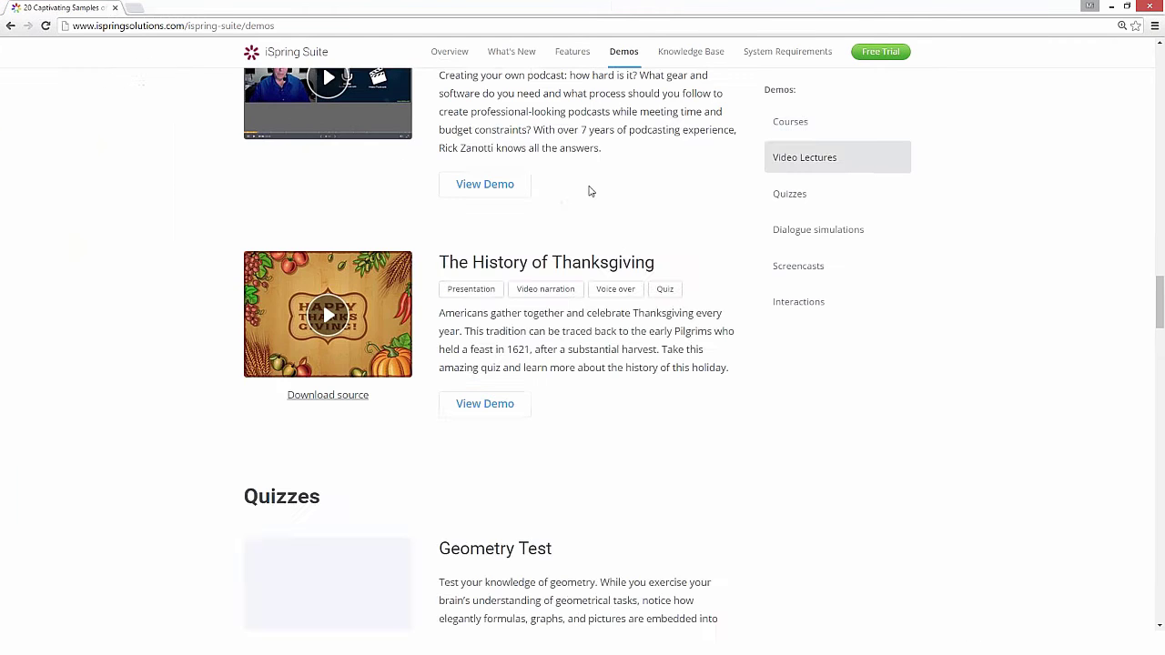
Open the Creating a Podcast Training demo under Video Lectures and start it playing.
scroll(339, 295, up, 3)
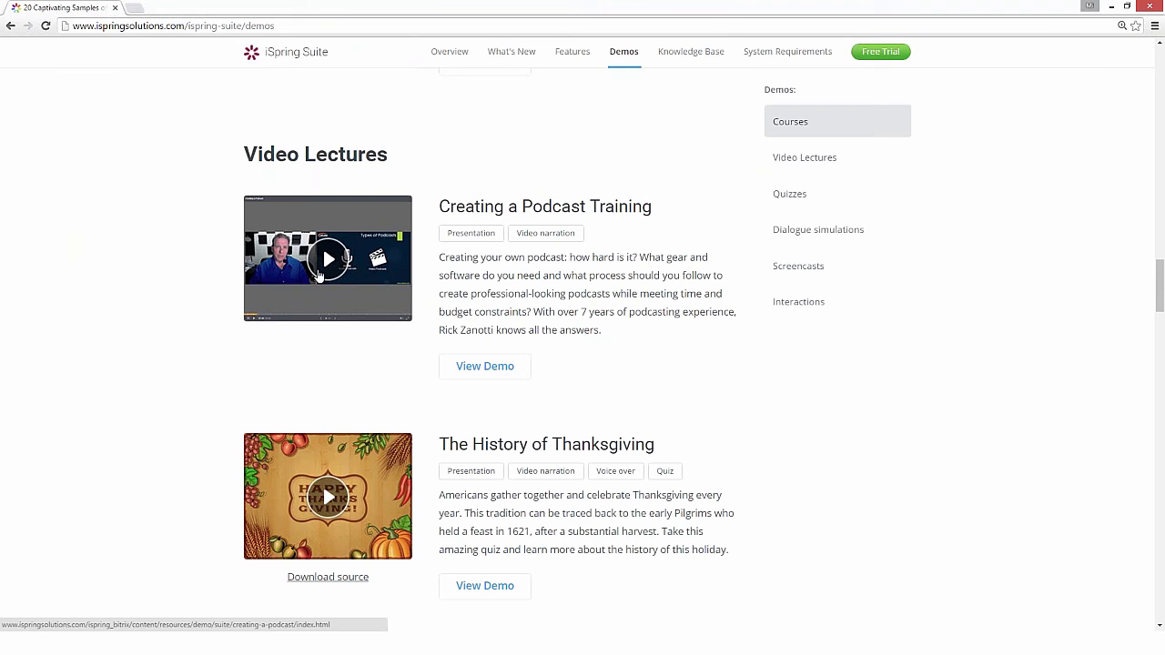
click(325, 265)
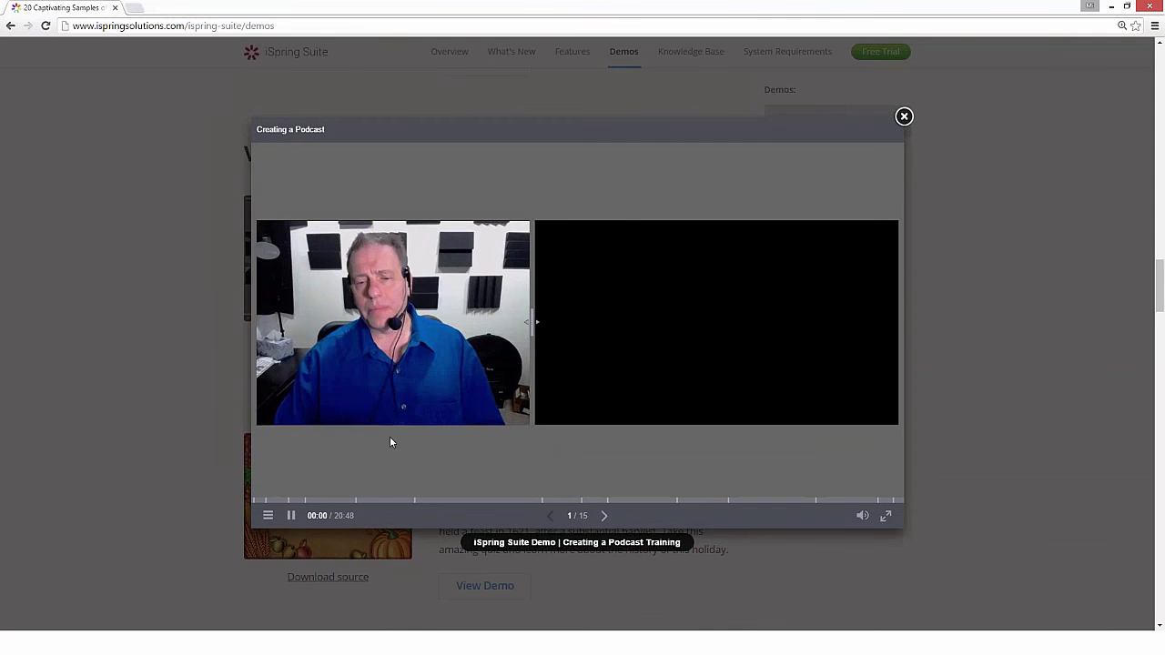
click(403, 369)
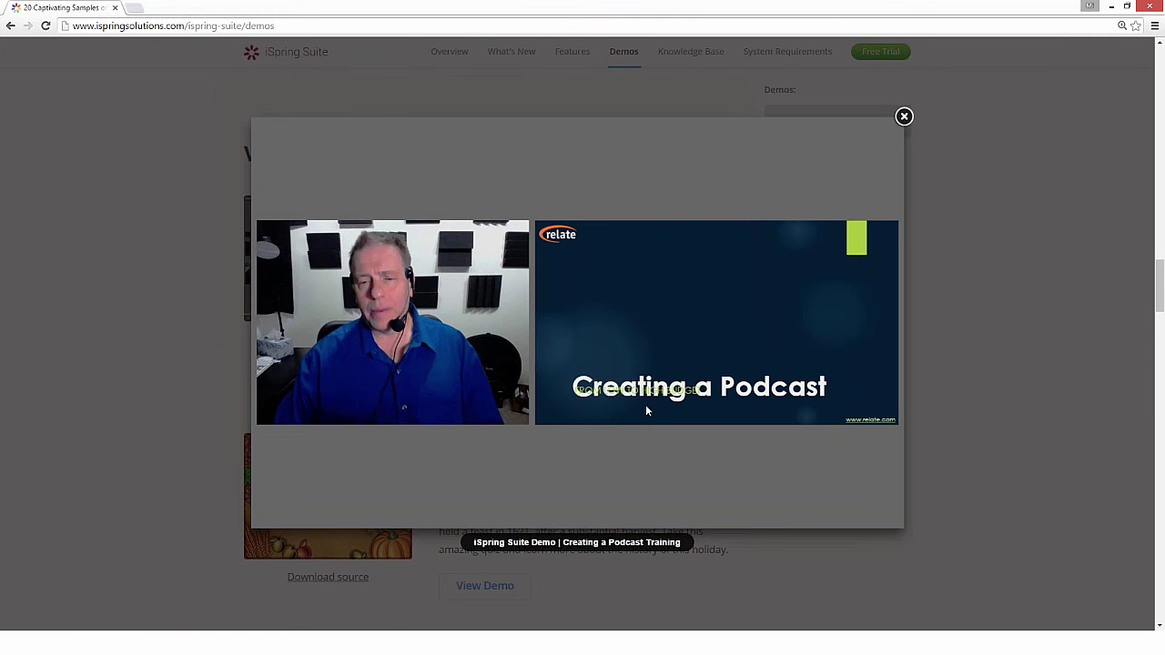
mouse_move(519, 495)
mouse_move(488, 484)
mouse_move(415, 494)
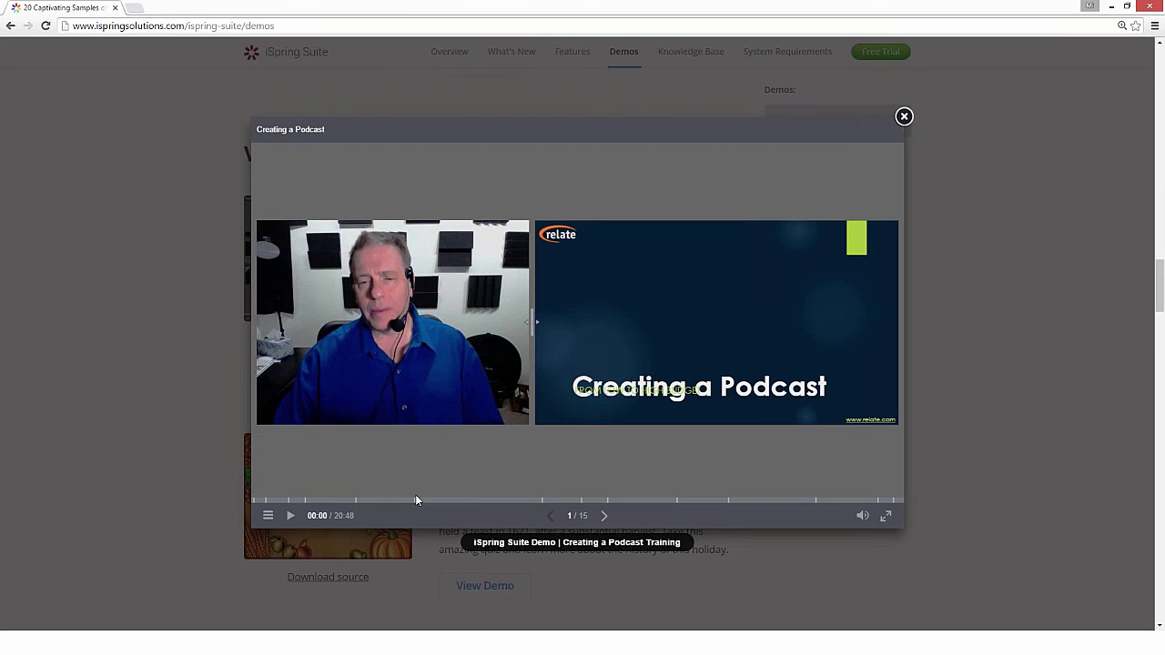
click(290, 517)
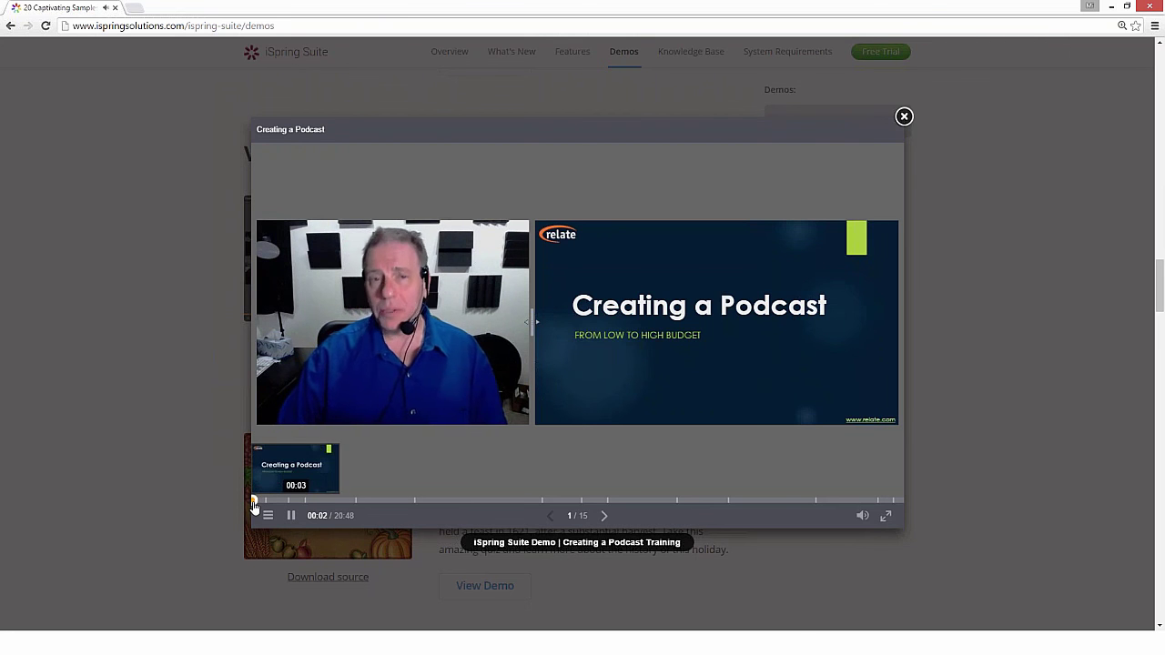
Seek forward through the demo to slide 9 of 15, Where to purchase gear.
drag(255, 501, 486, 490)
click(498, 496)
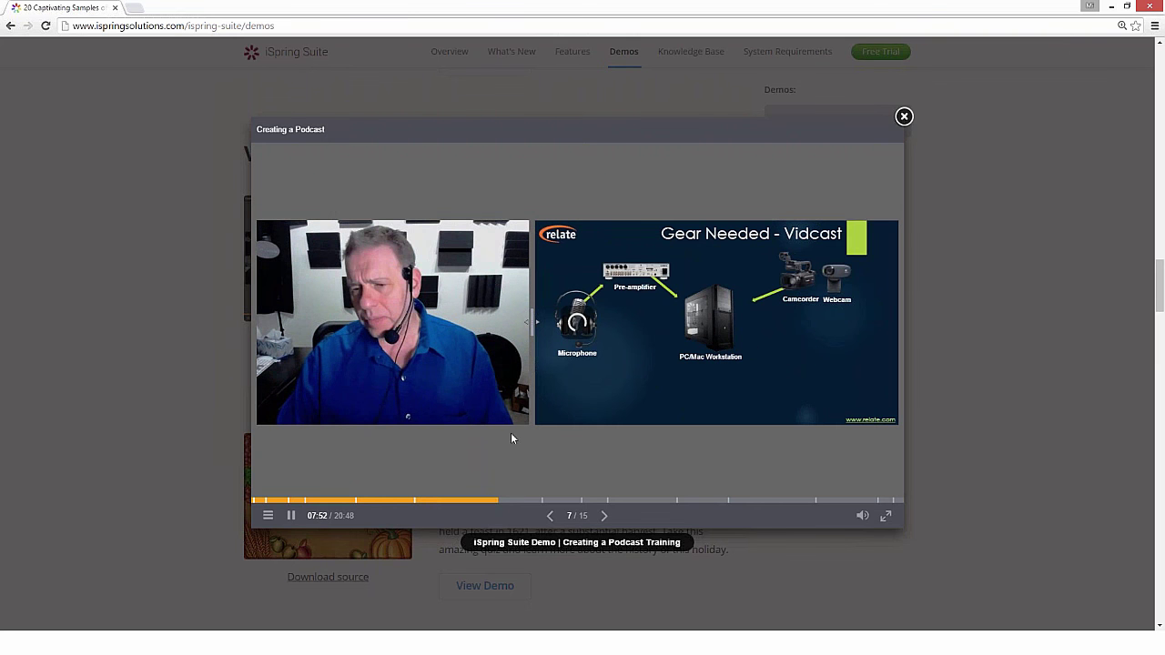
click(505, 500)
drag(507, 502, 606, 500)
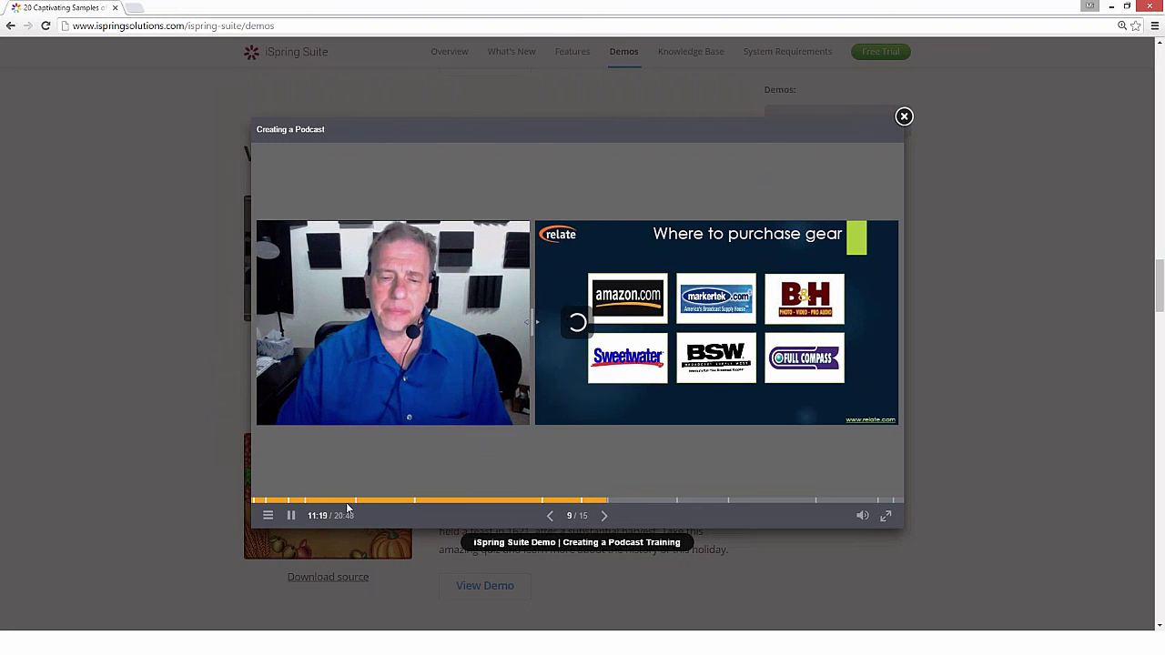
click(292, 516)
click(292, 516)
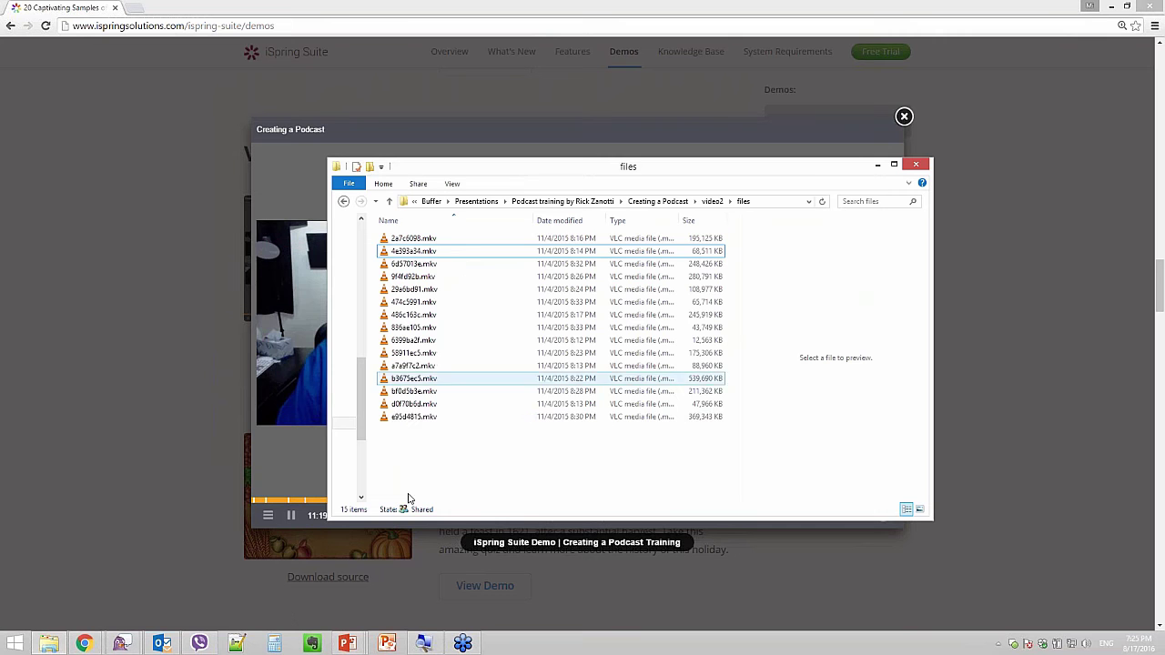
Select the 15 mkv clips, switch to the podcast deck and back, and start renaming 2a7c6098.mkv.
click(407, 405)
click(405, 239)
shift+click(414, 417)
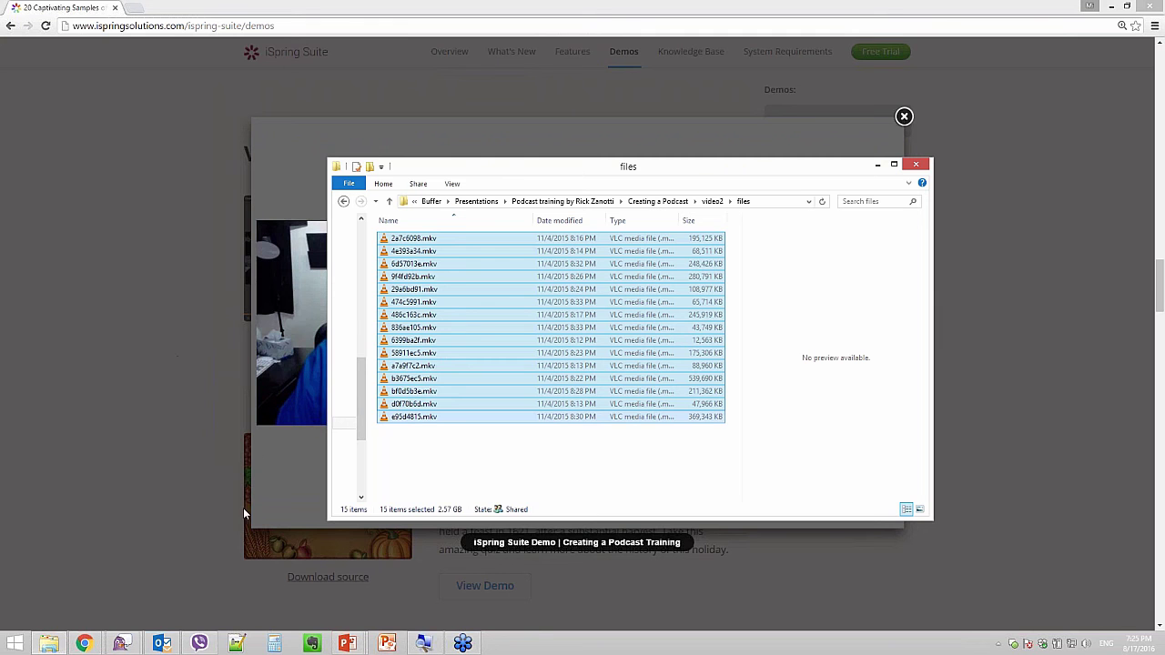
click(346, 644)
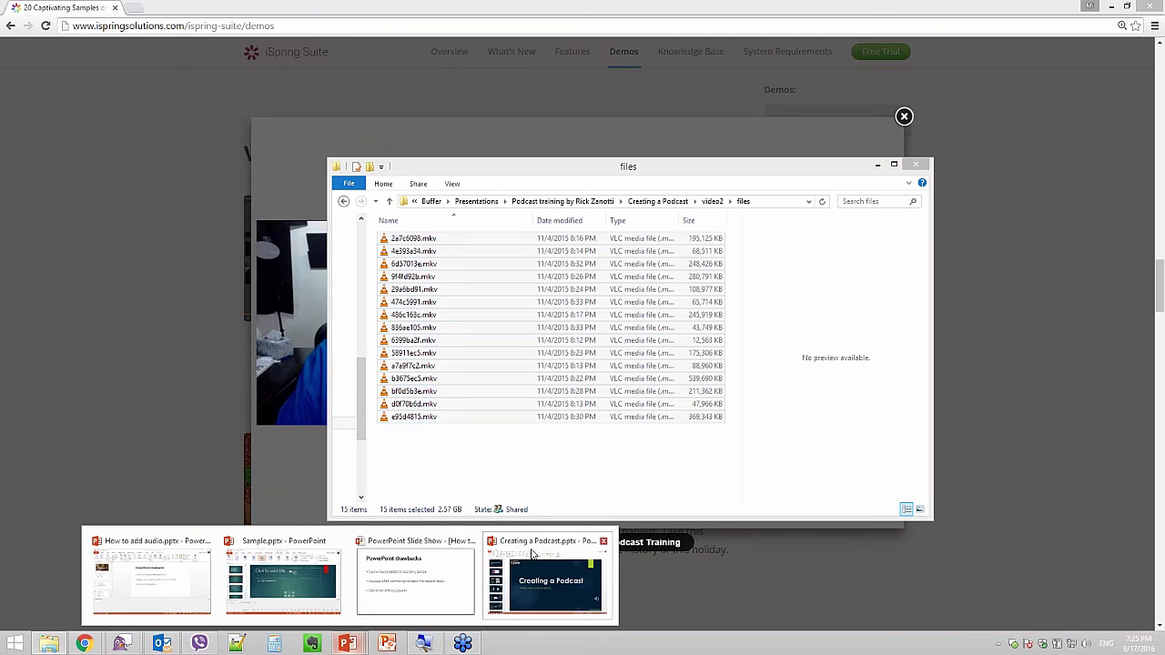
click(513, 557)
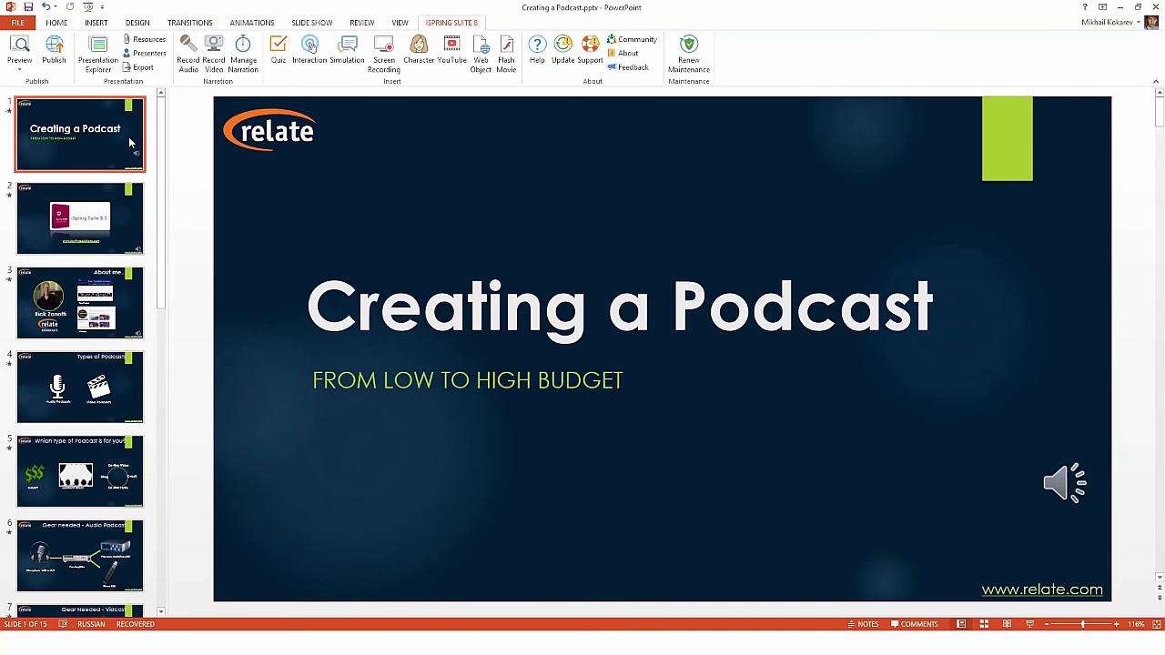
key(alt+Tab)
click(425, 238)
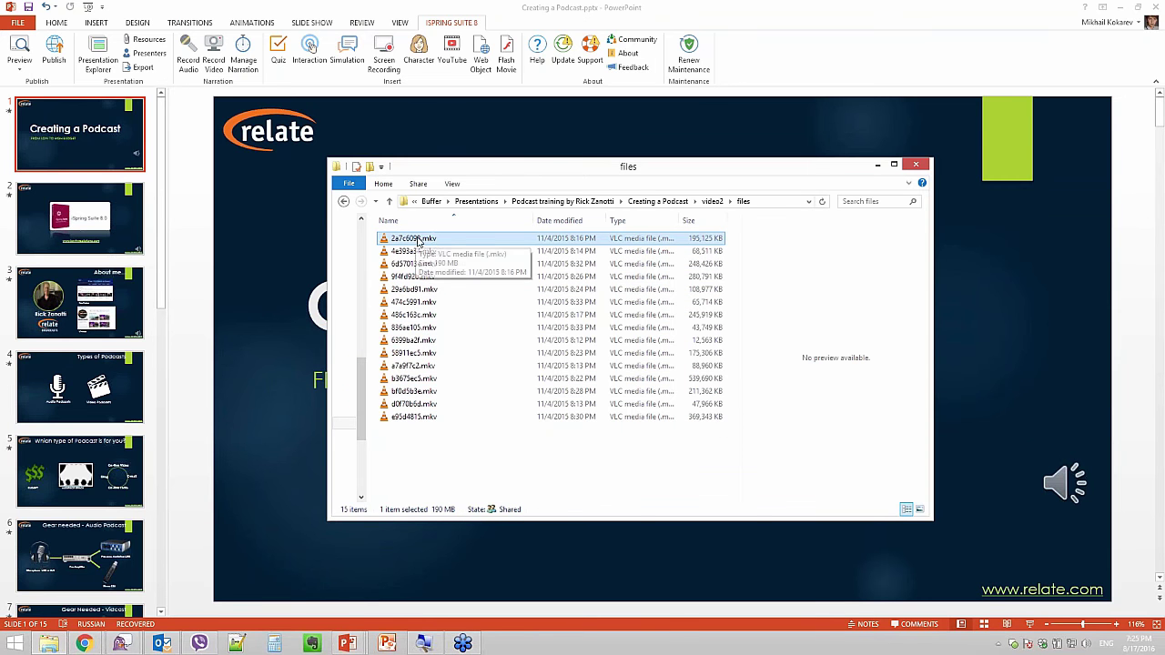
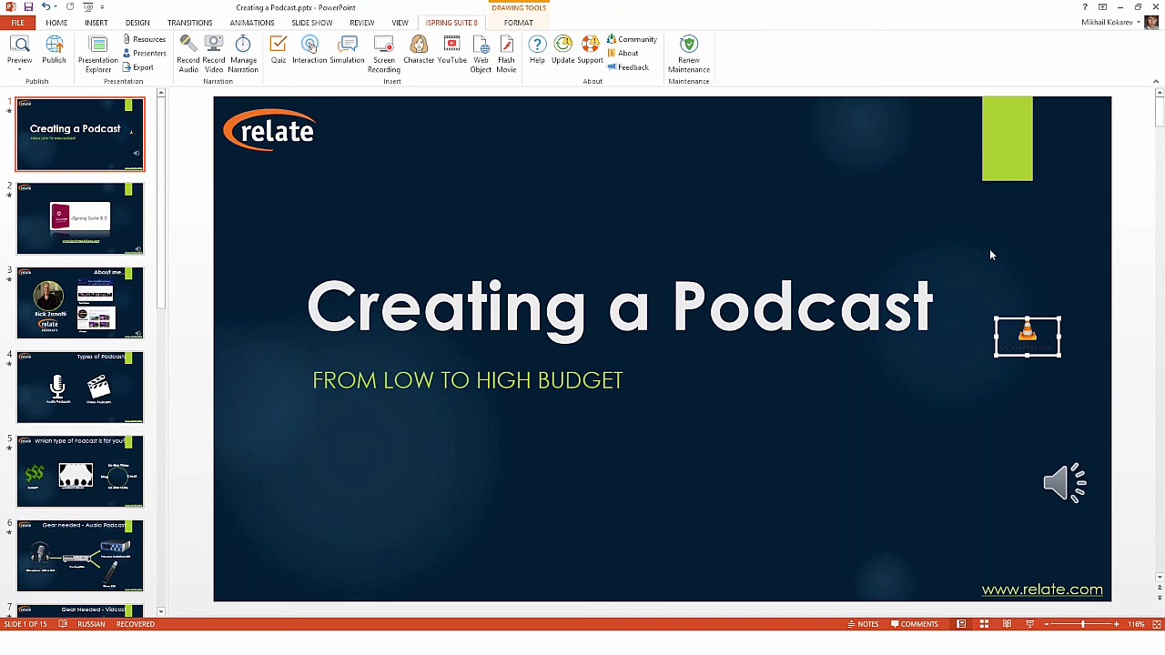
Delete the VLC icon from the podcast title slide.
key(Delete)
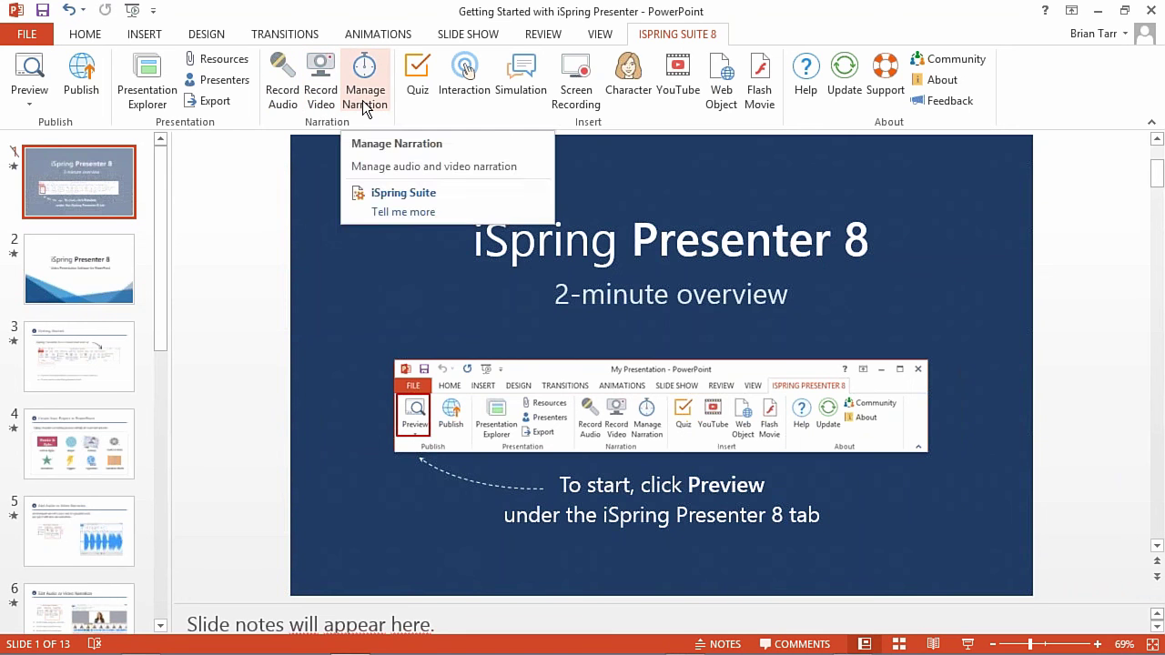
Open this deck's narration timeline in iSpring Narration Editor via Manage Narration.
click(362, 100)
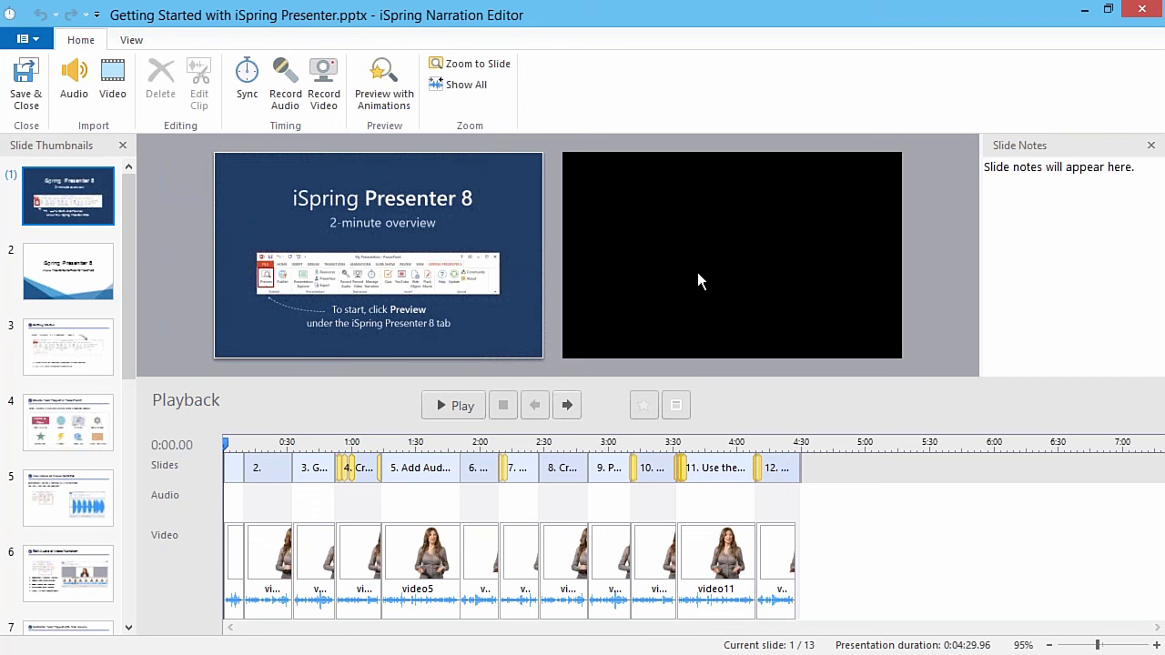
Toggle the Slide Thumbnails and Slide Notes panels off and back on from the View tab.
click(130, 40)
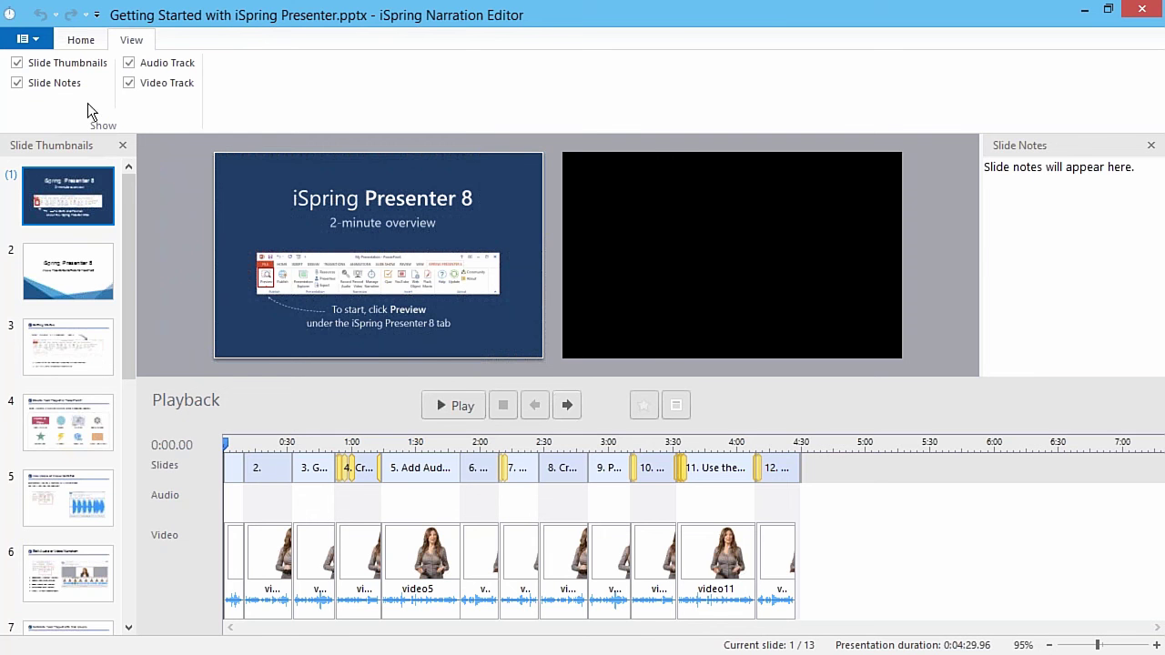
click(17, 64)
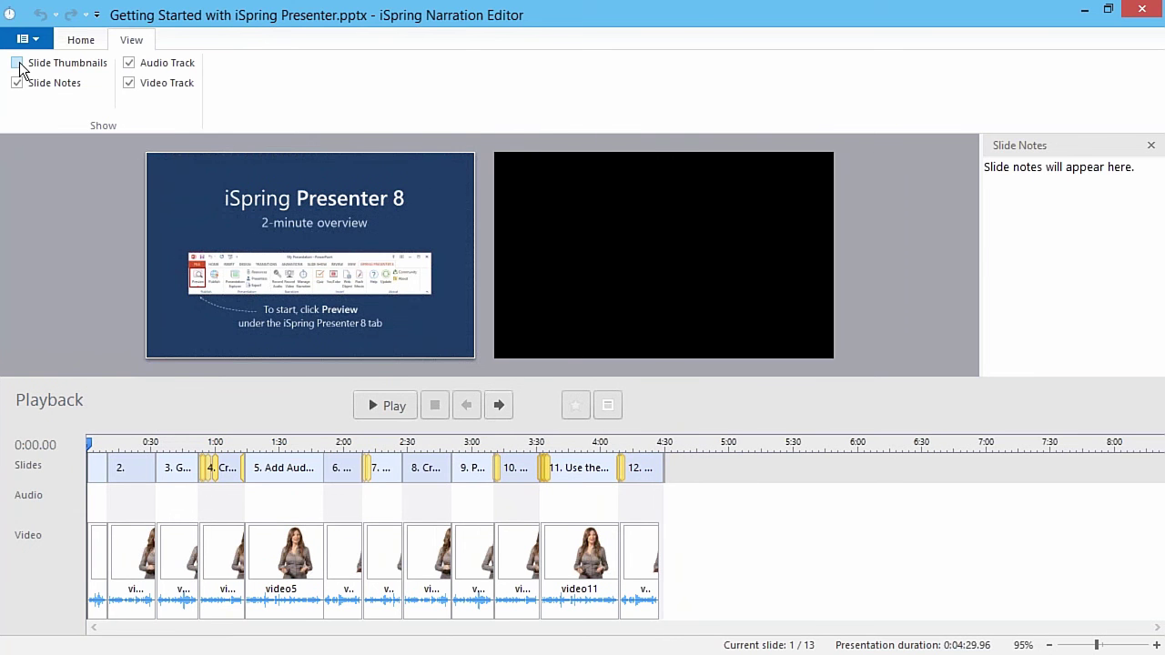
click(17, 64)
click(18, 63)
click(17, 64)
click(18, 84)
click(19, 84)
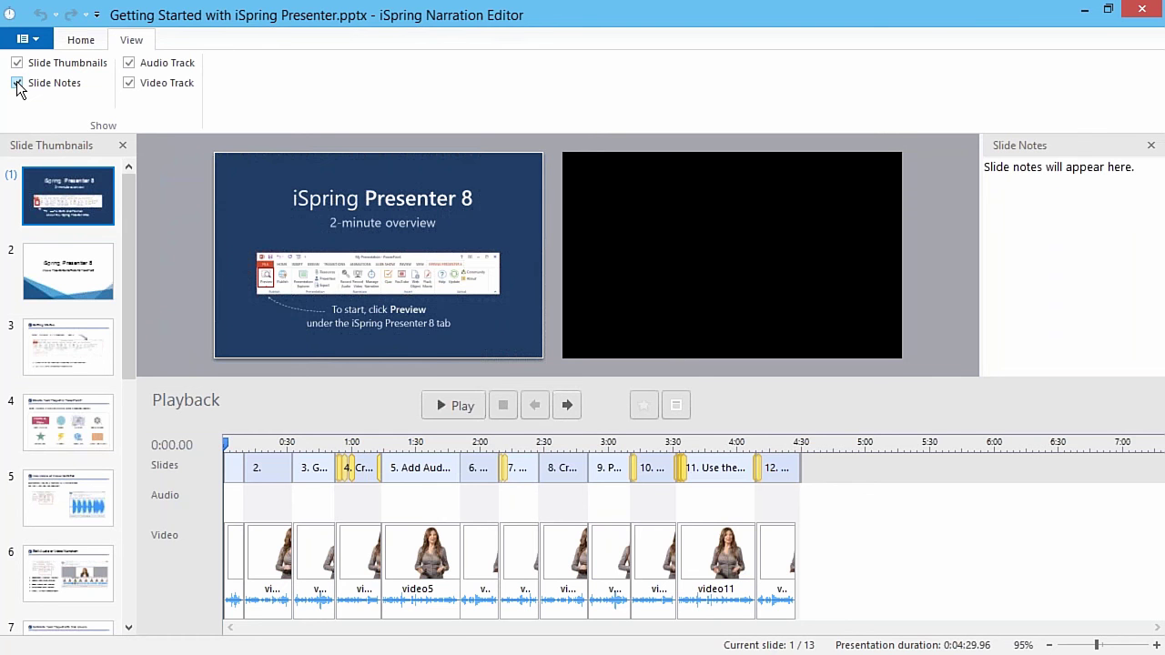
Toggle the Audio Track and Video Track off and back on, leaving both visible.
click(128, 63)
click(128, 63)
click(128, 83)
click(128, 83)
click(128, 84)
click(127, 84)
Zoom into slide 4 on the timeline and drag its animation mark to about 1:00.89.
click(346, 444)
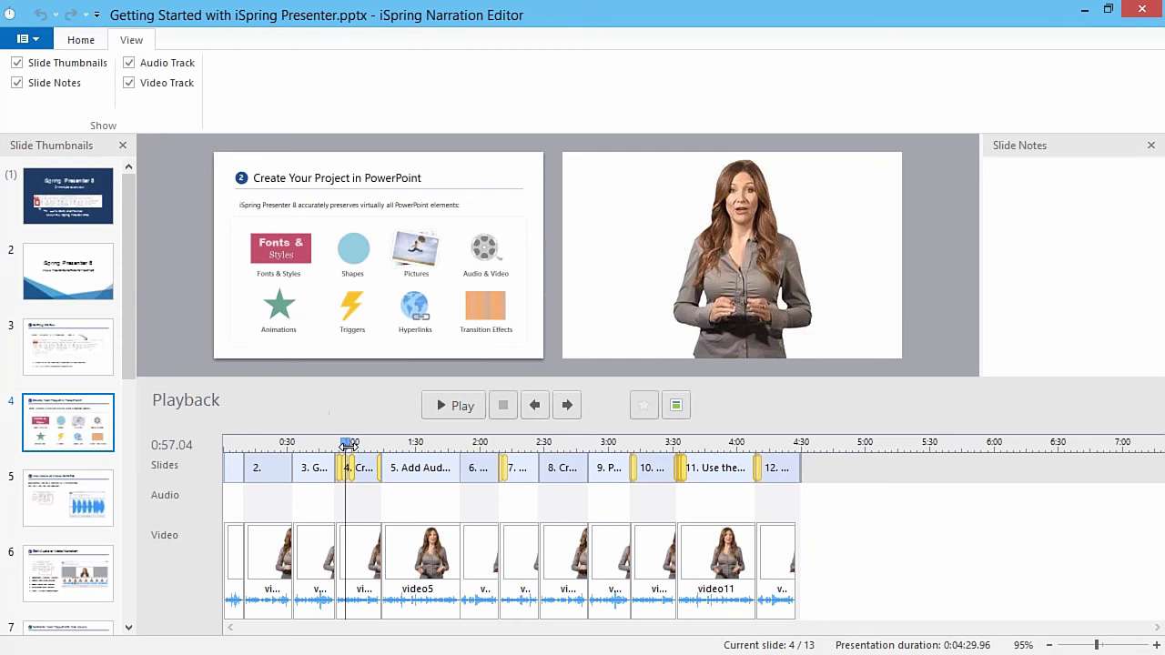
scroll(385, 445, up, 4)
scroll(419, 445, up, 6)
scroll(414, 459, up, 7)
scroll(415, 470, down, 1)
mouse_move(459, 468)
mouse_down()
mouse_move(478, 470)
mouse_move(449, 470)
mouse_move(491, 469)
mouse_move(450, 470)
mouse_move(483, 471)
mouse_move(463, 470)
mouse_up()
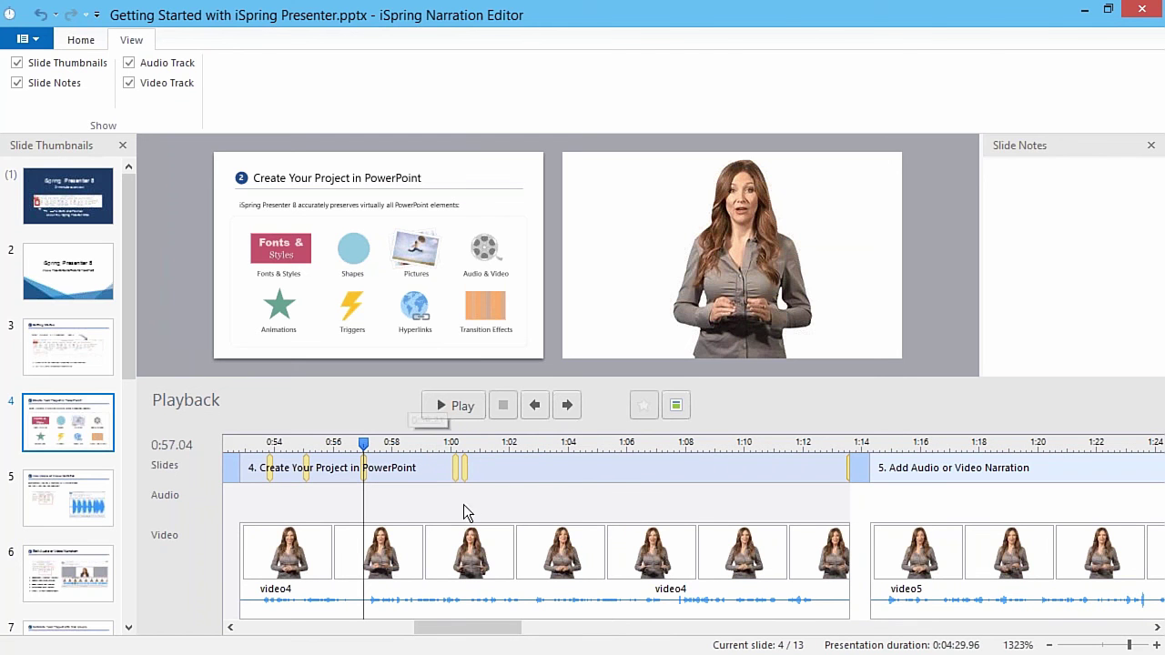
mouse_move(453, 469)
mouse_down()
mouse_move(466, 471)
mouse_move(456, 472)
mouse_up()
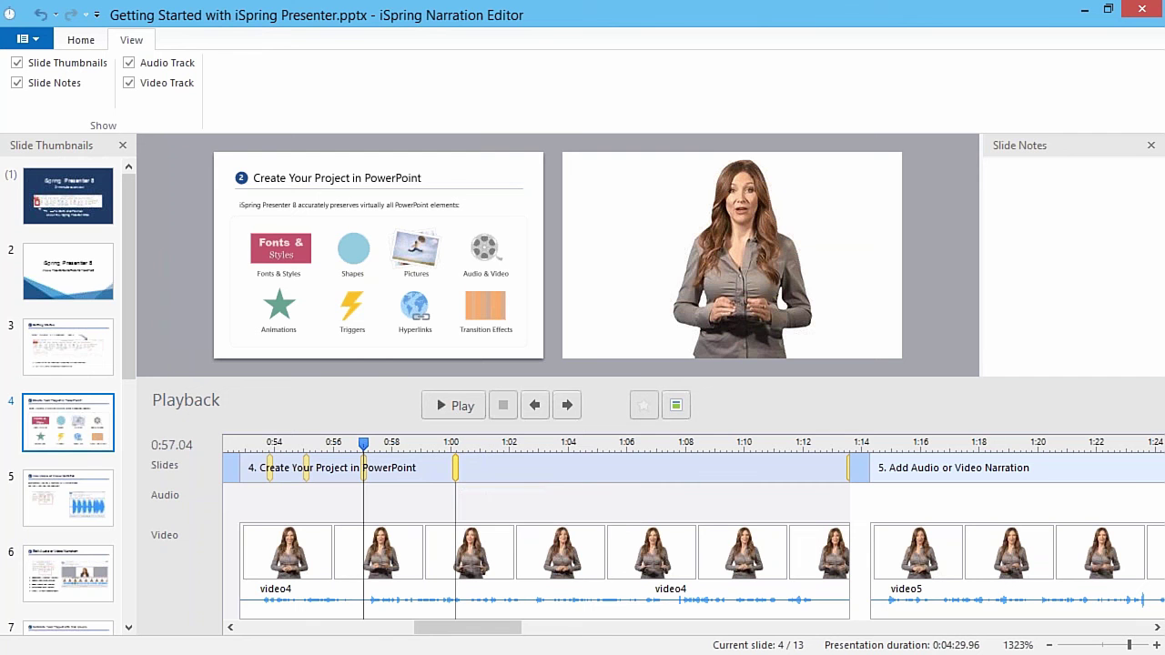
Return slide 4's playback to its start at 0:52.81 with the Home tab showing.
click(268, 443)
click(246, 443)
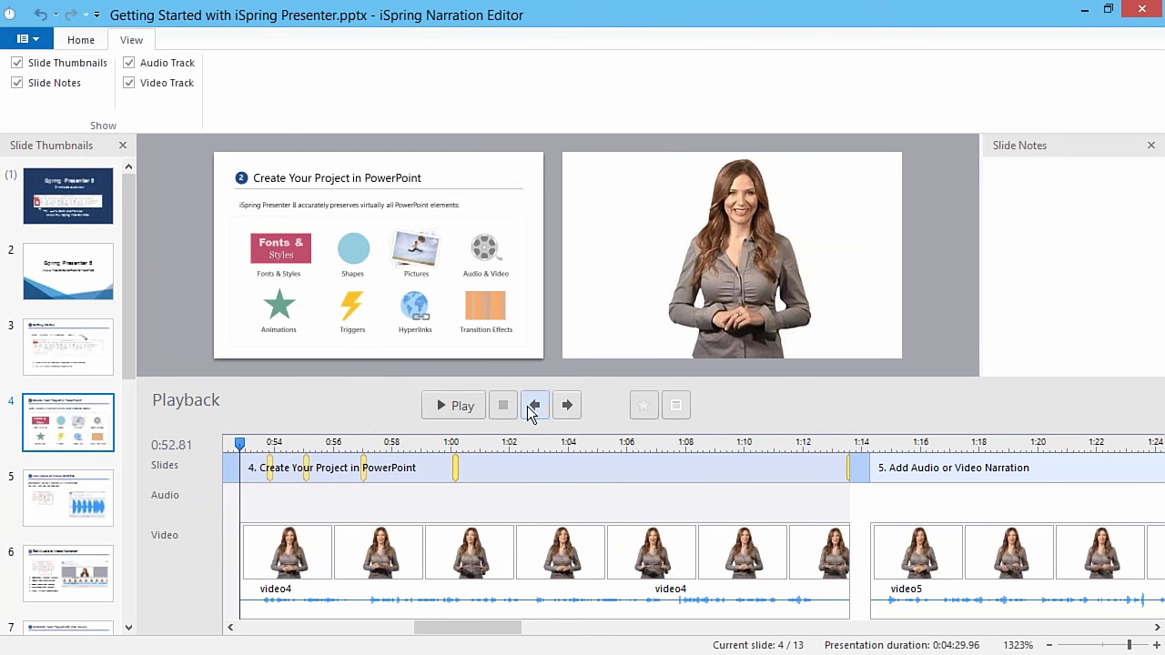
drag(455, 628, 442, 631)
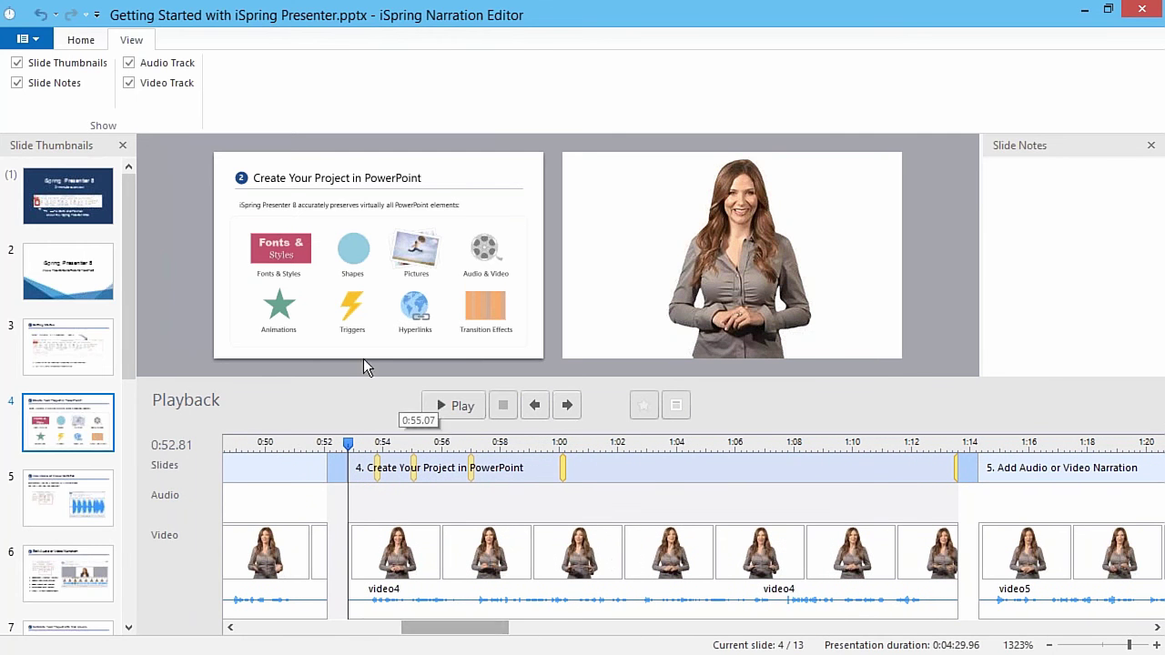
click(80, 41)
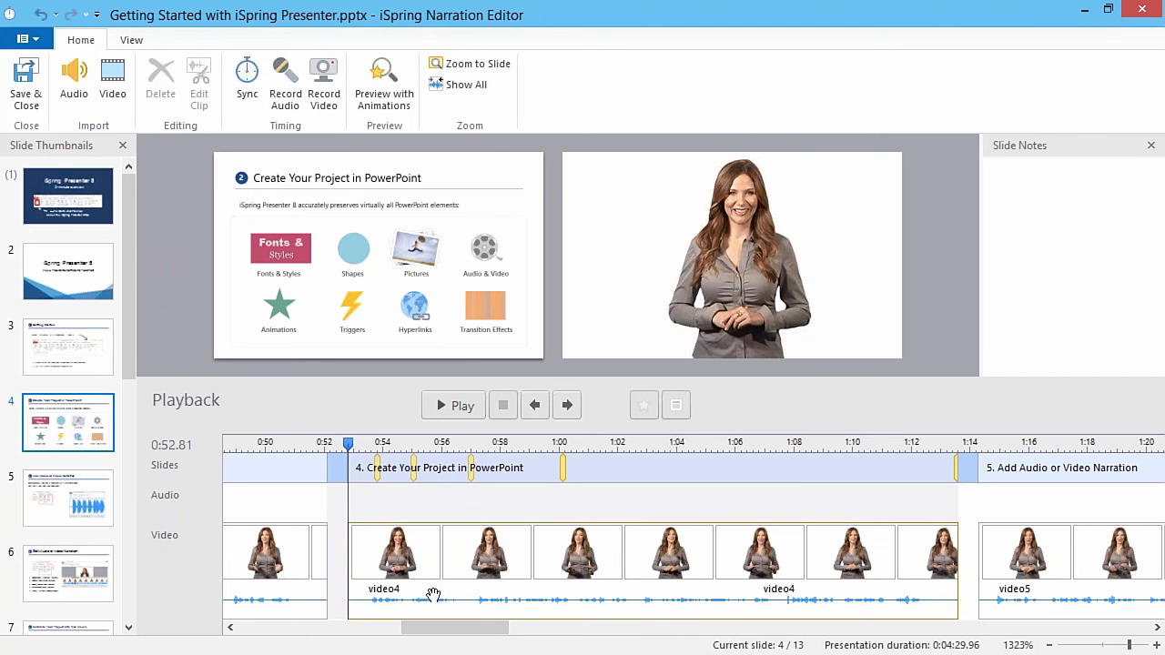
click(535, 446)
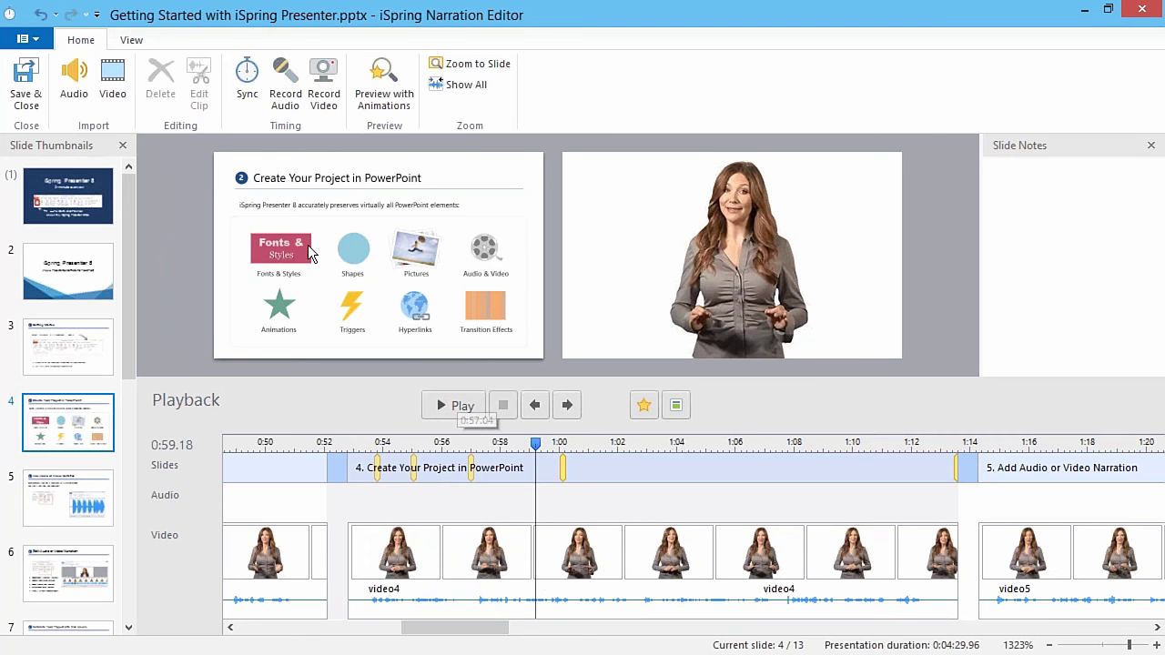
click(351, 452)
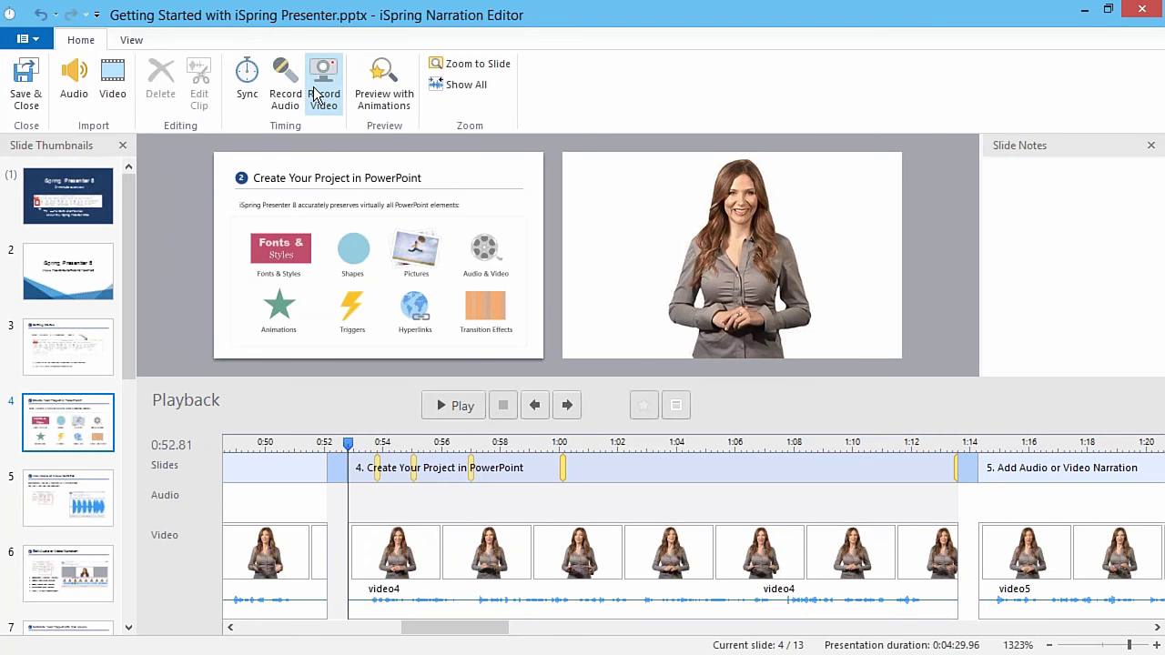
Start syncing slide 4, cueing the Shapes, Pictures and Audio & Video animations live.
click(247, 91)
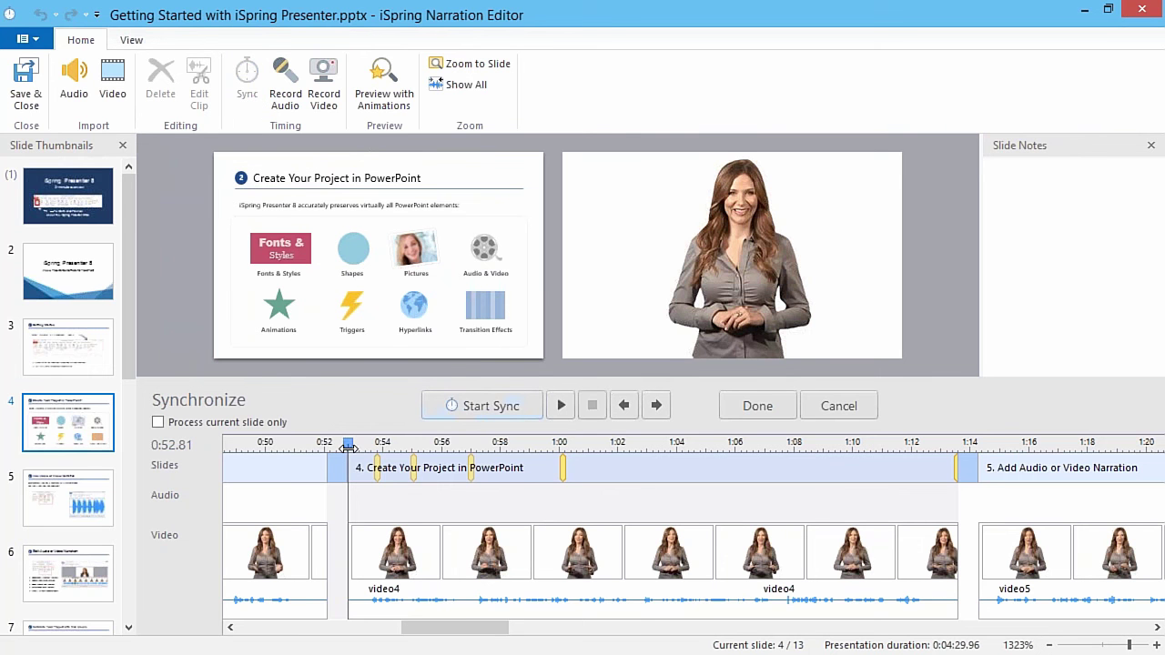
mouse_move(348, 442)
mouse_down()
mouse_move(319, 442)
mouse_move(349, 442)
mouse_up()
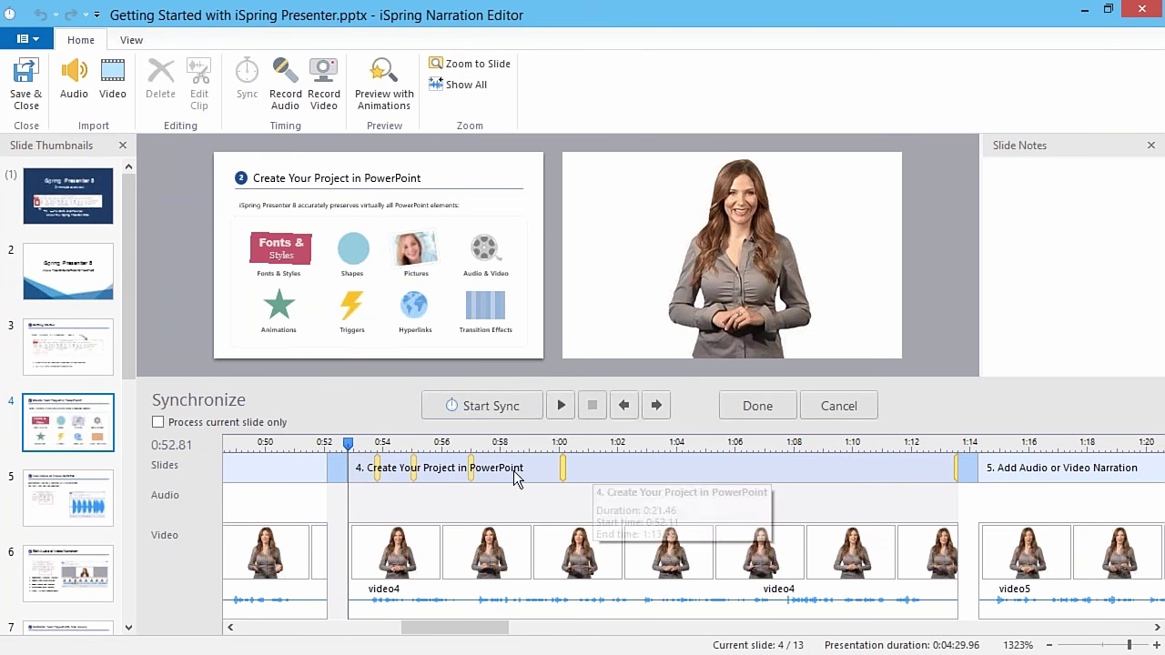
click(481, 410)
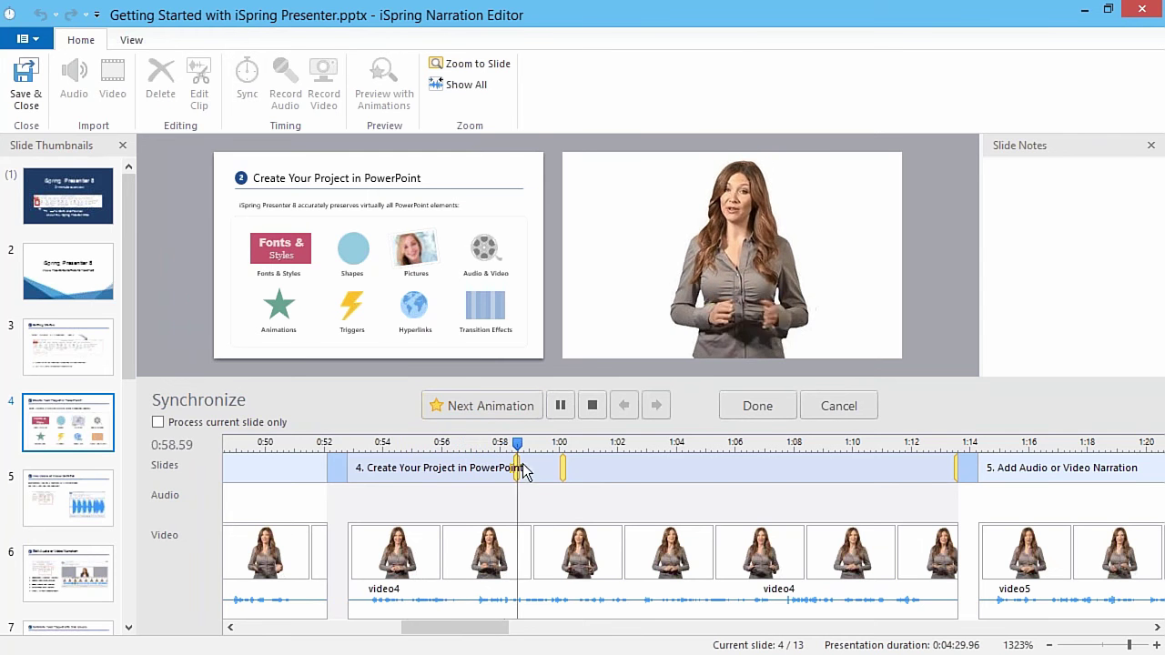
click(482, 406)
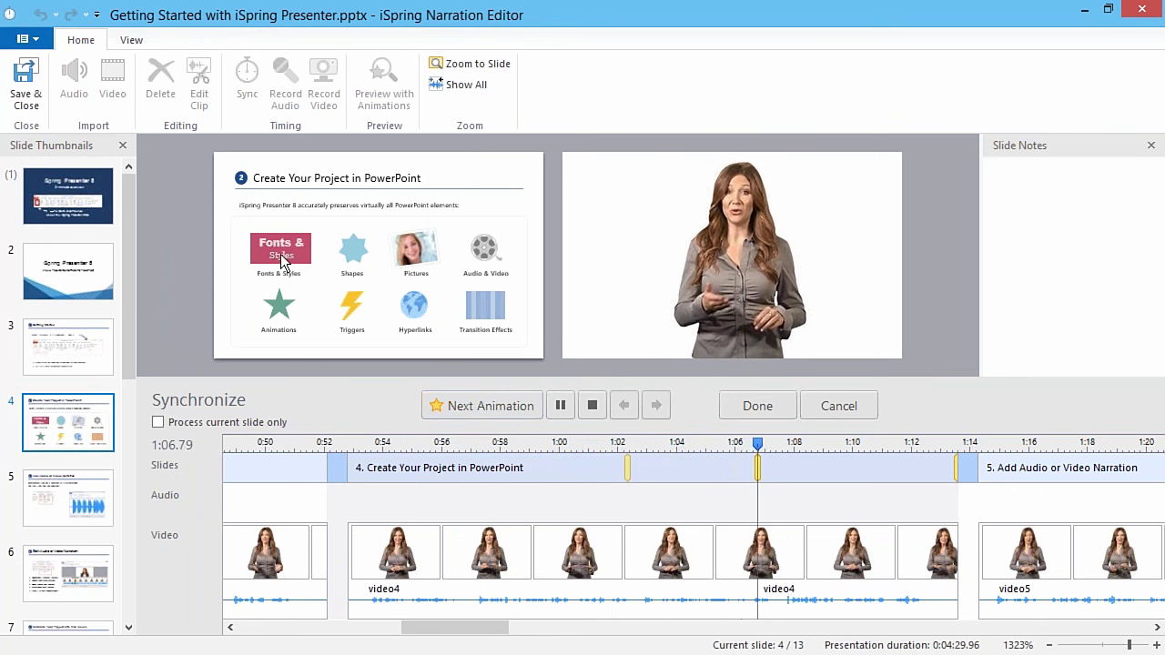
click(482, 407)
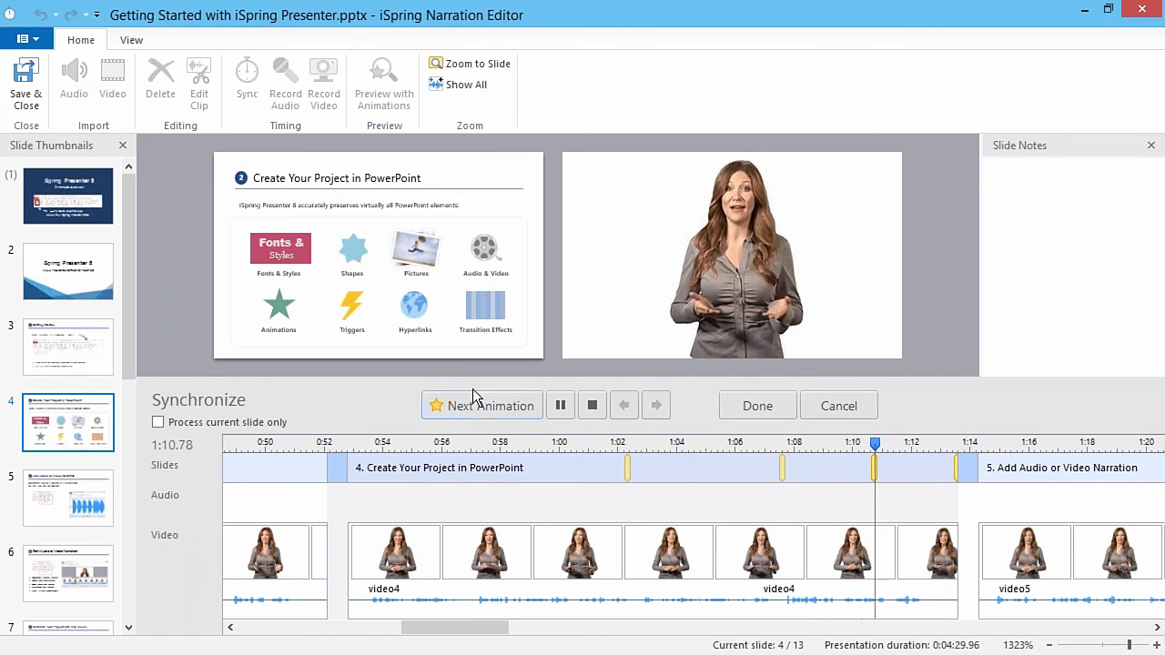
click(481, 411)
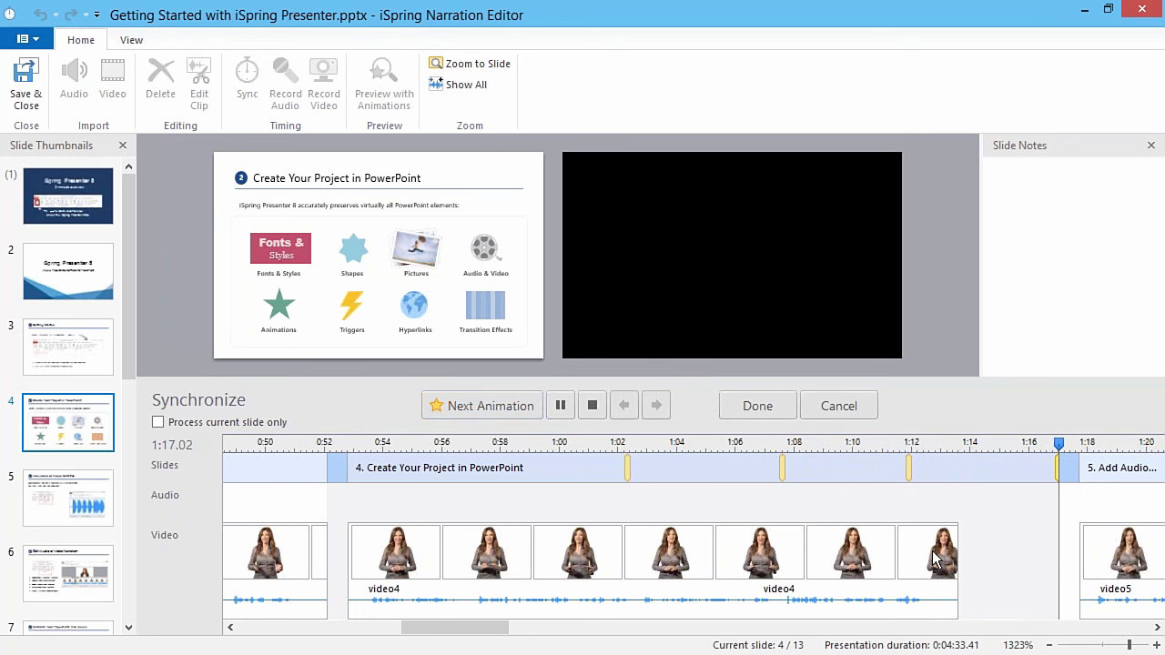
Cue slide 4's remaining animations, advance to slide 5, stop, and move playback back.
click(497, 408)
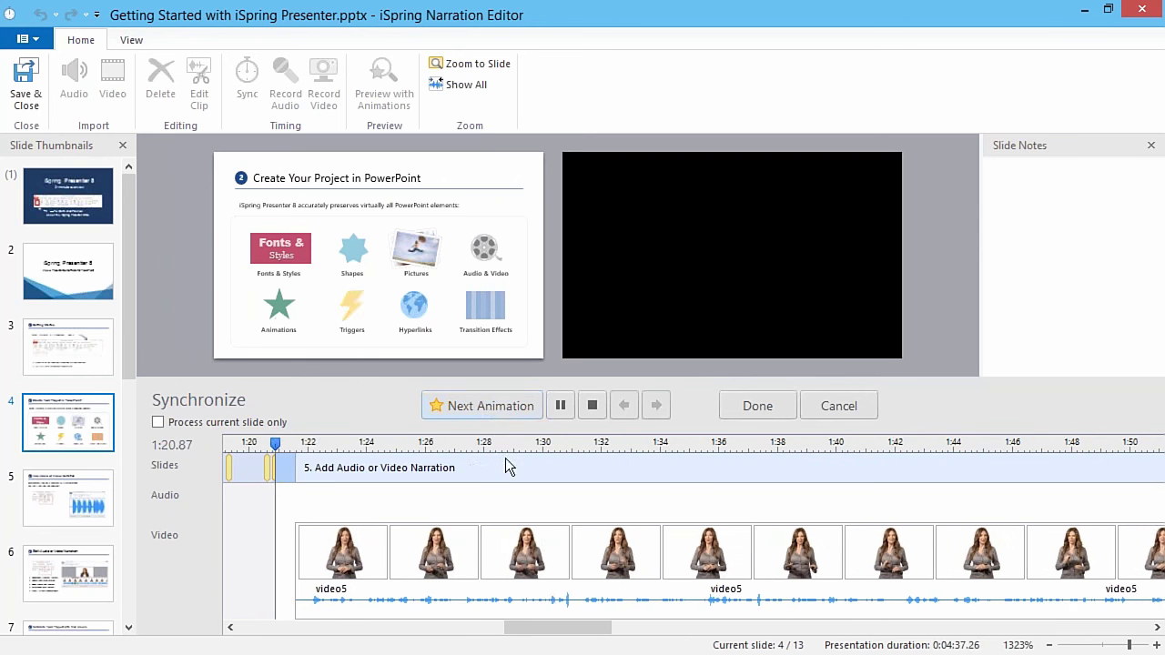
click(475, 403)
click(482, 402)
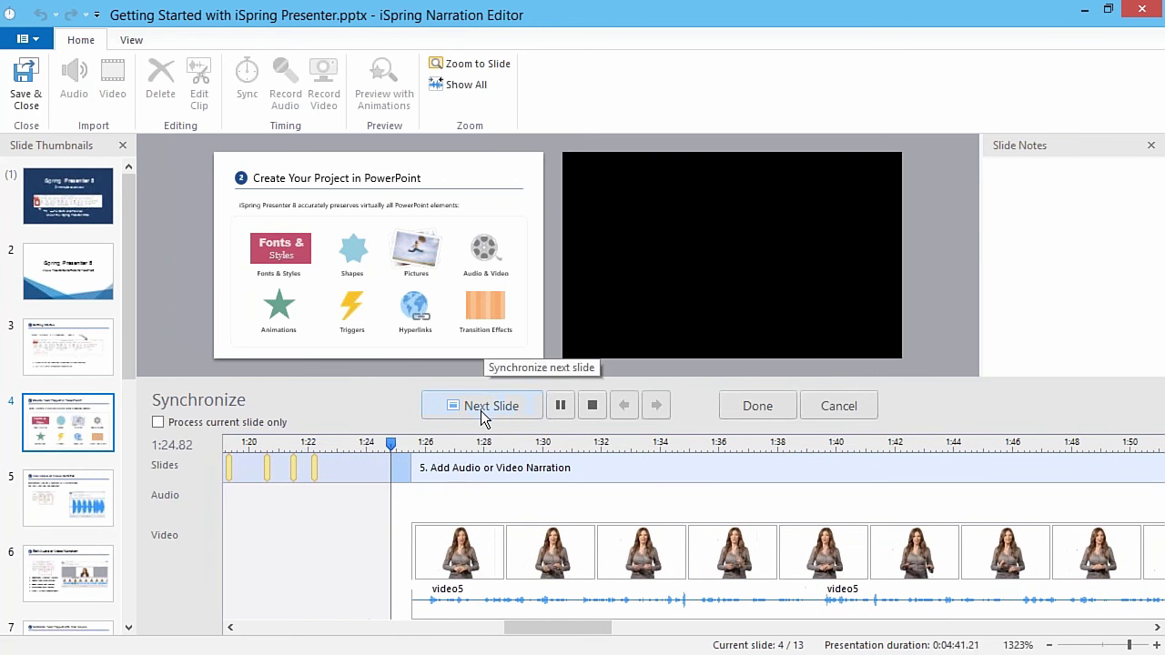
click(480, 408)
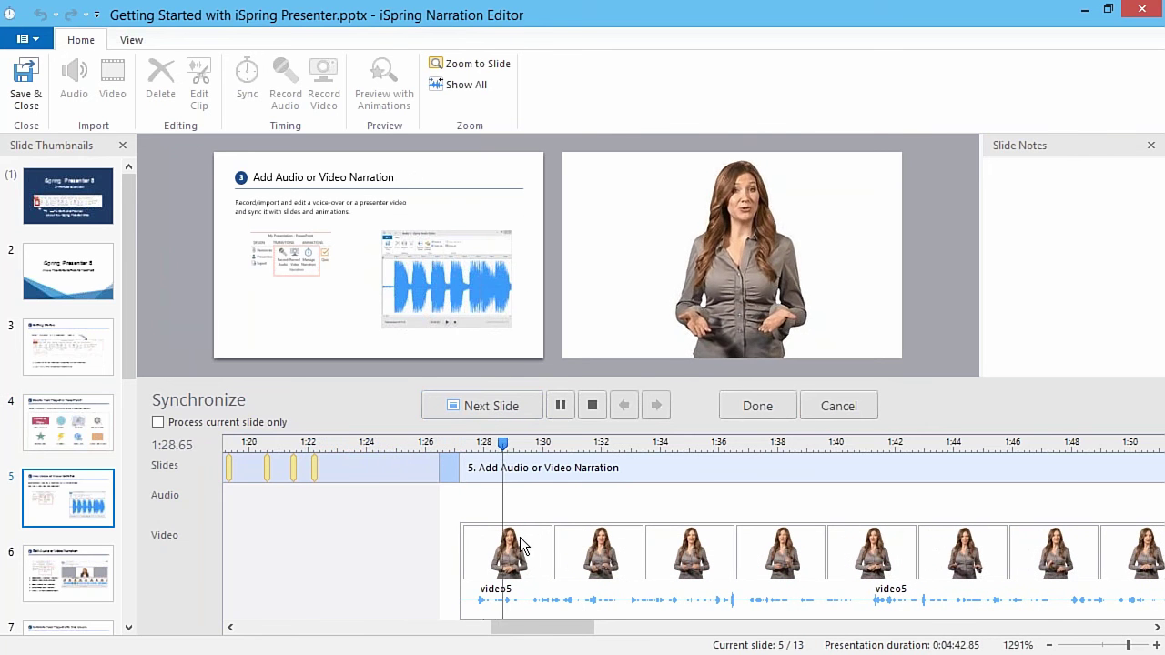
click(591, 406)
drag(441, 443, 280, 453)
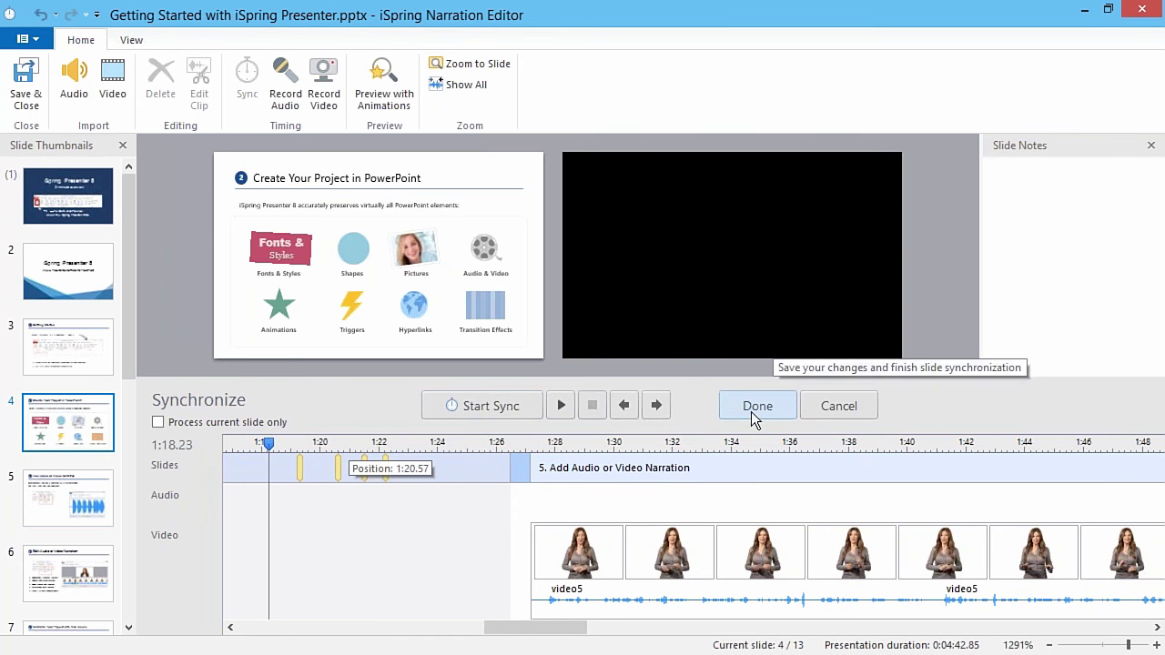
drag(269, 443, 269, 444)
Discard the new synchronization timings and move playback to 0:53.82.
click(897, 444)
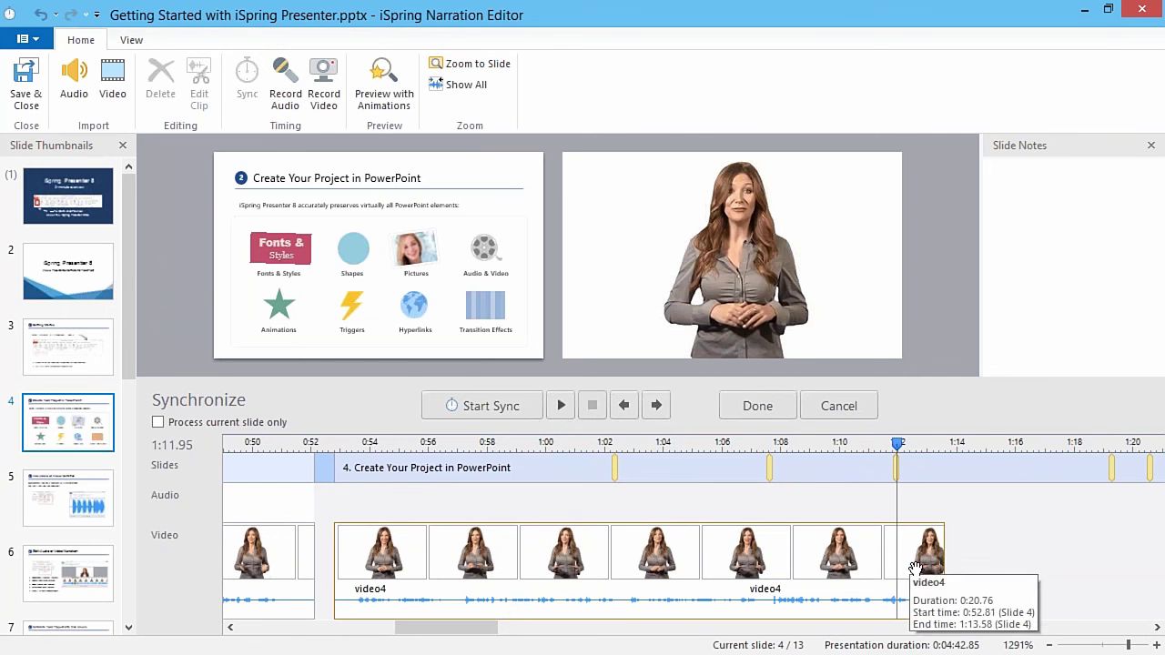
click(846, 415)
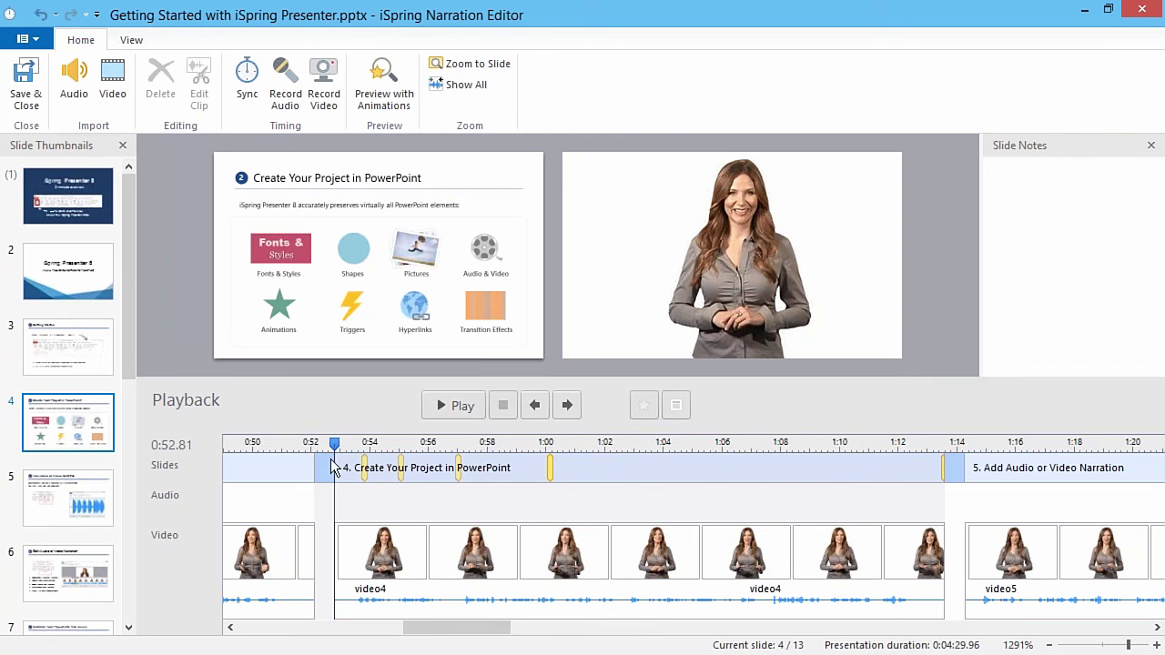
drag(374, 443, 364, 442)
Drag slide 4's first animation marker later, to about 0:56.8.
scroll(369, 474, up, 4)
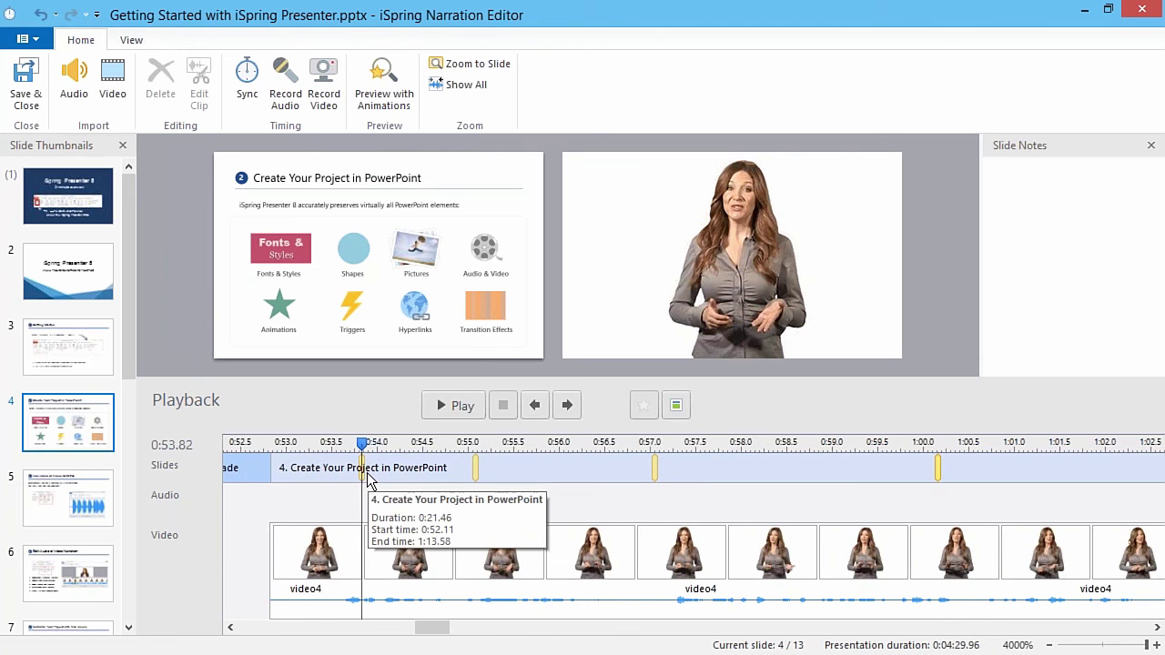
scroll(370, 481, down, 2)
scroll(419, 480, up, 2)
mouse_move(480, 472)
mouse_down()
mouse_move(556, 465)
mouse_move(459, 477)
mouse_move(546, 476)
mouse_move(535, 476)
mouse_up()
click(728, 591)
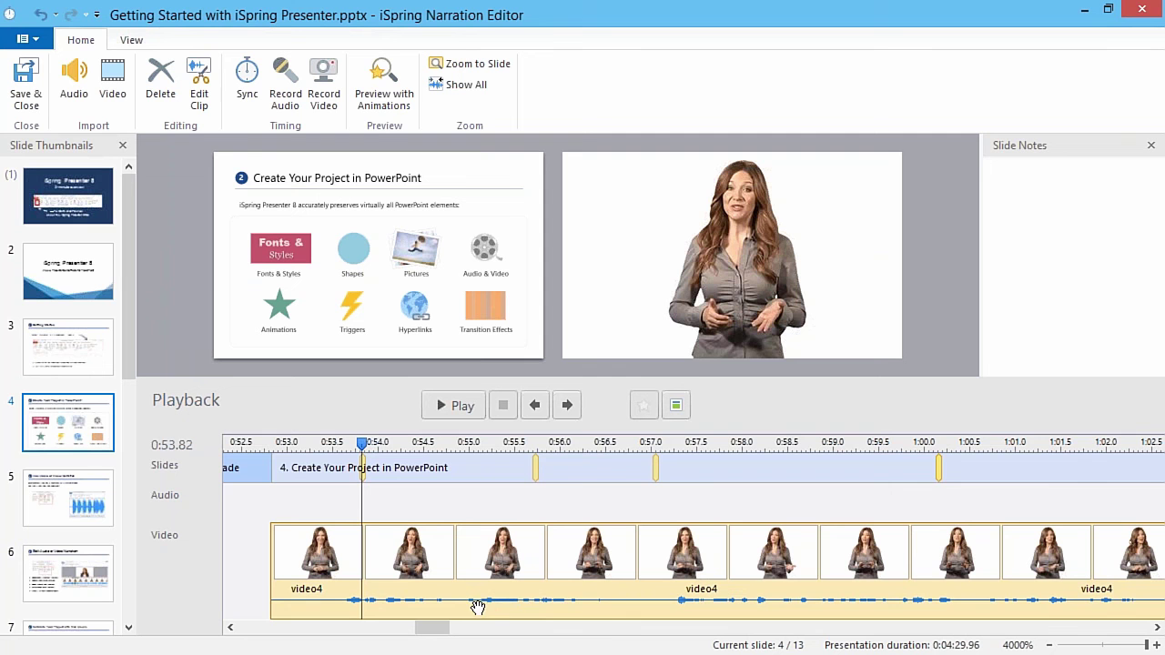
mouse_move(536, 468)
mouse_down()
mouse_move(462, 480)
mouse_move(622, 490)
mouse_up()
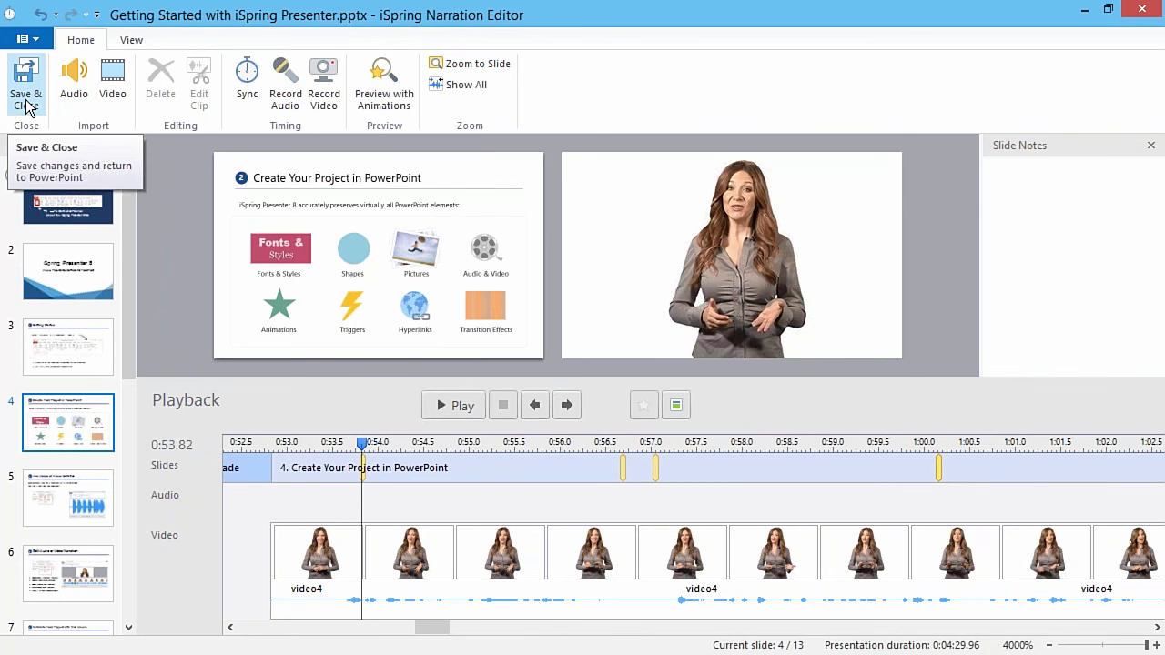
Select every webcam video clip on the timeline and delete them, confirming the Delete Clip prompt.
click(418, 508)
scroll(414, 508, down, 10)
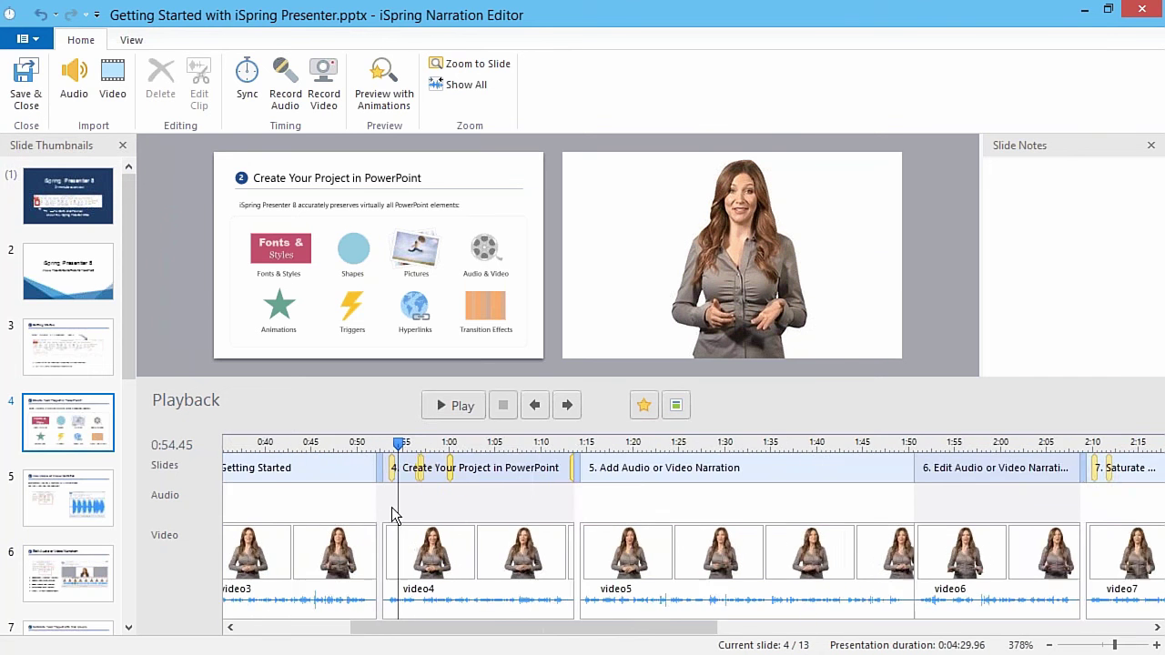
scroll(567, 513, up, 1)
click(897, 558)
shift+click(237, 563)
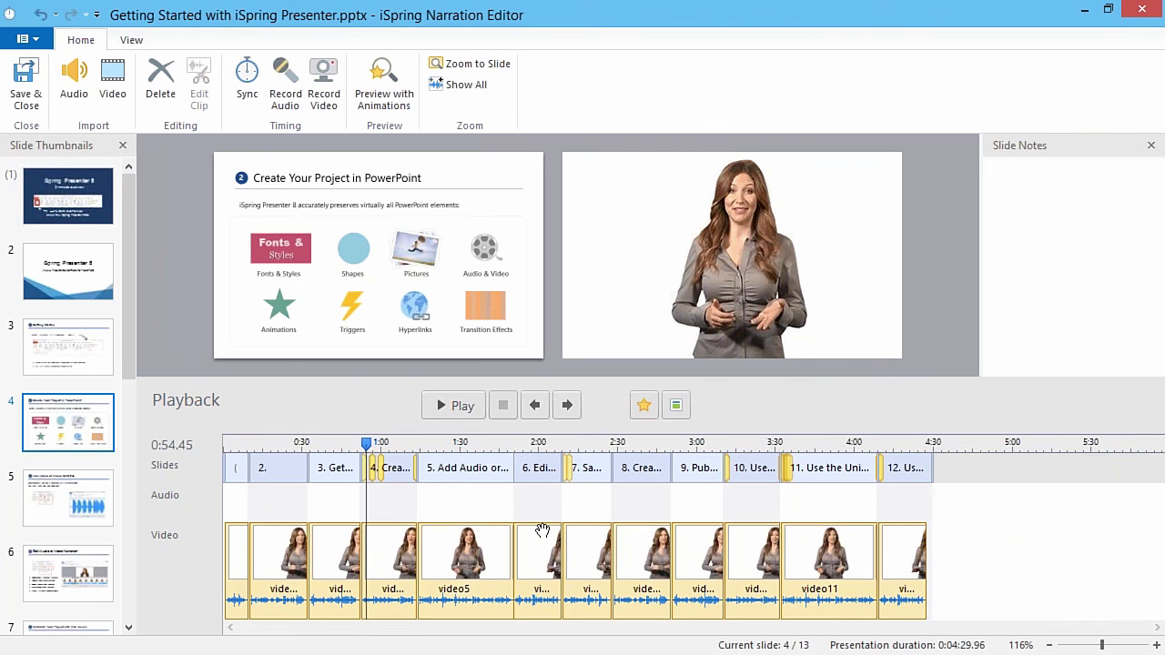
key(Delete)
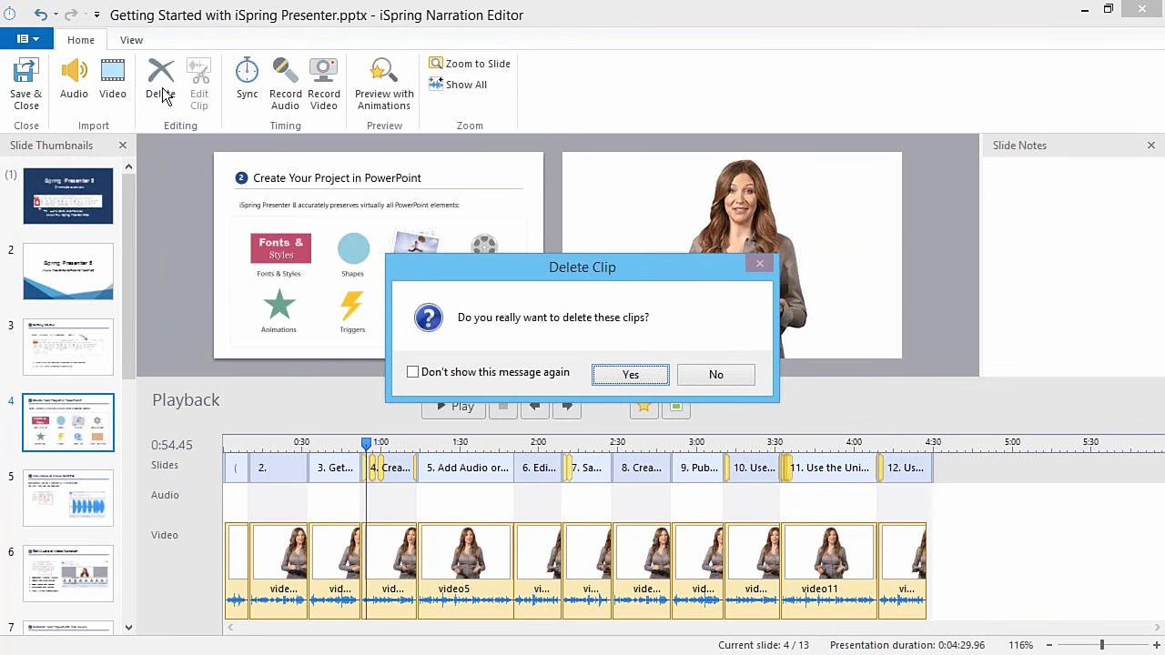
click(619, 371)
Save & Close the narration edits and select slide 1 in PowerPoint.
click(26, 84)
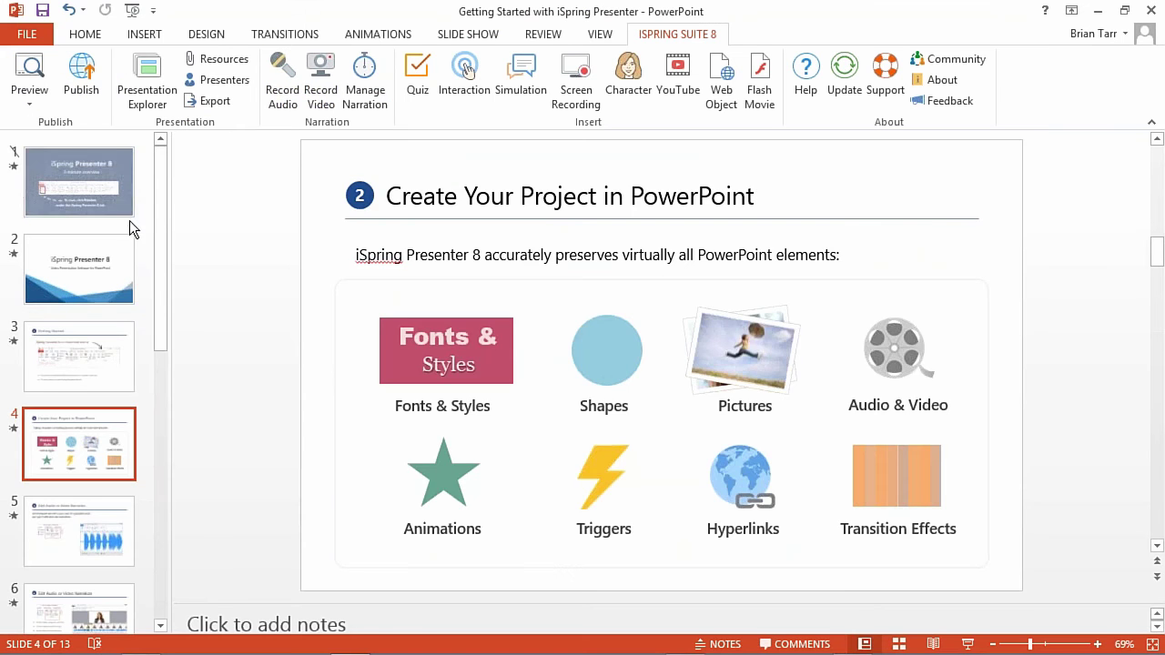
click(88, 197)
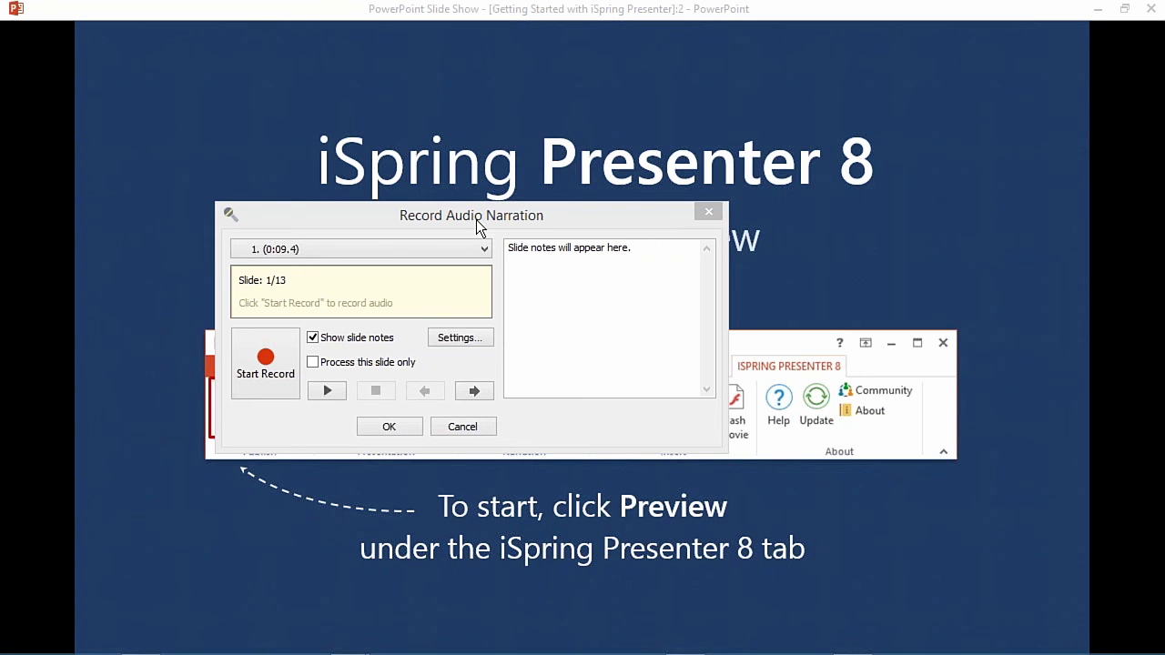
Drag the Record Audio Narration dialog to the upper left of the screen.
drag(476, 220, 294, 70)
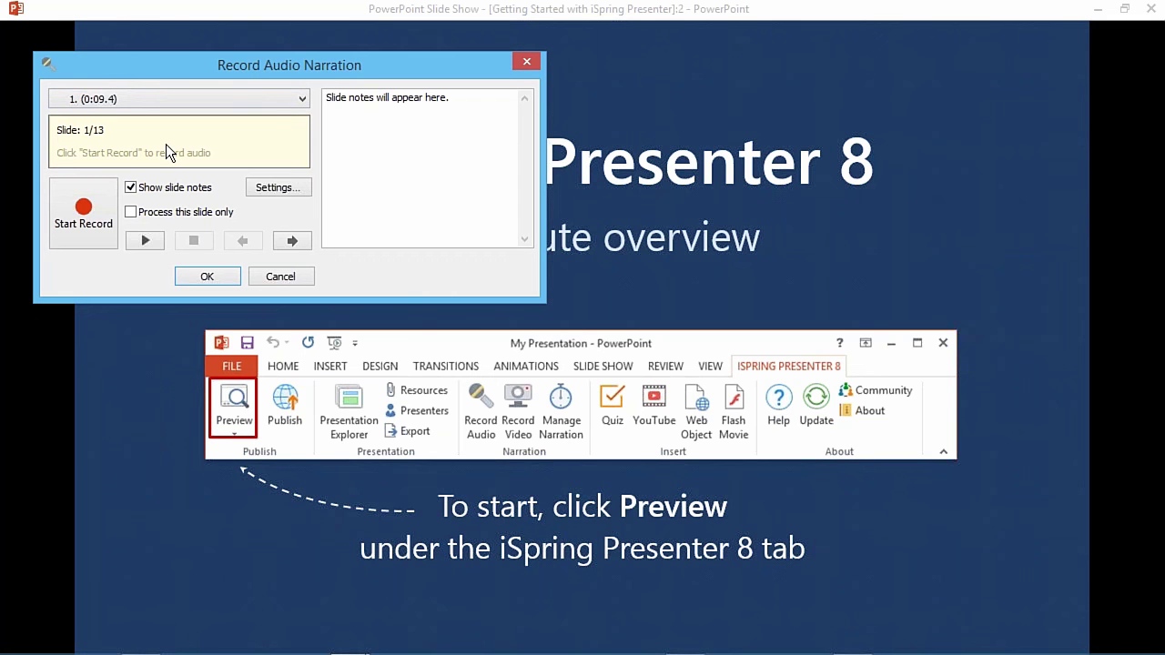
click(277, 189)
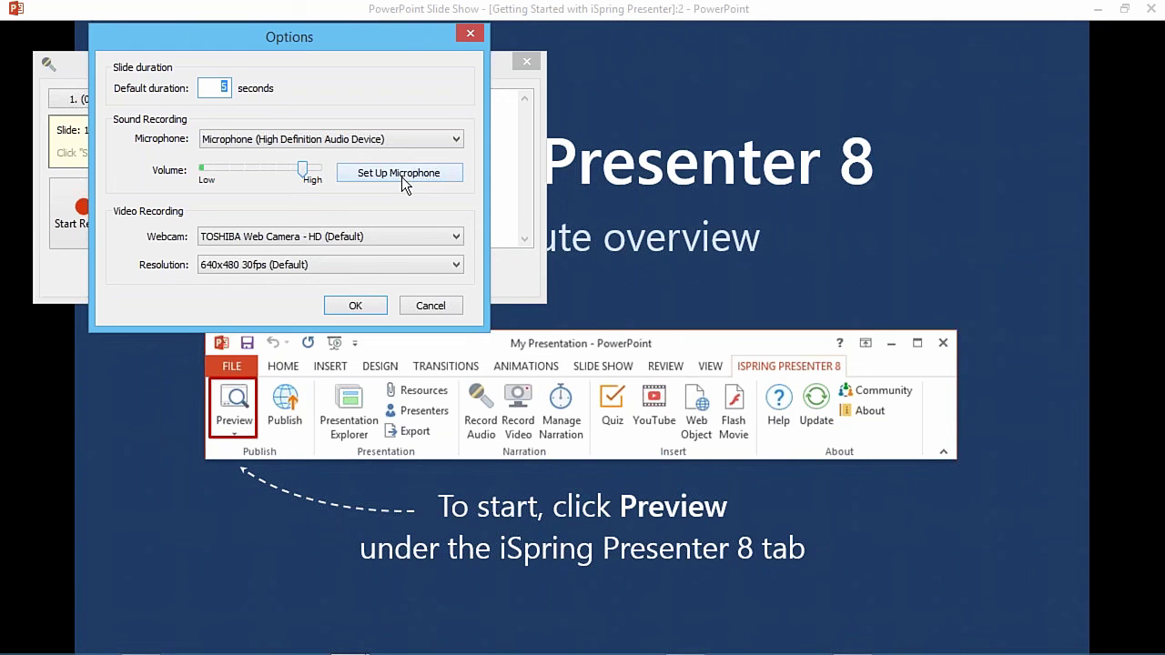
click(365, 306)
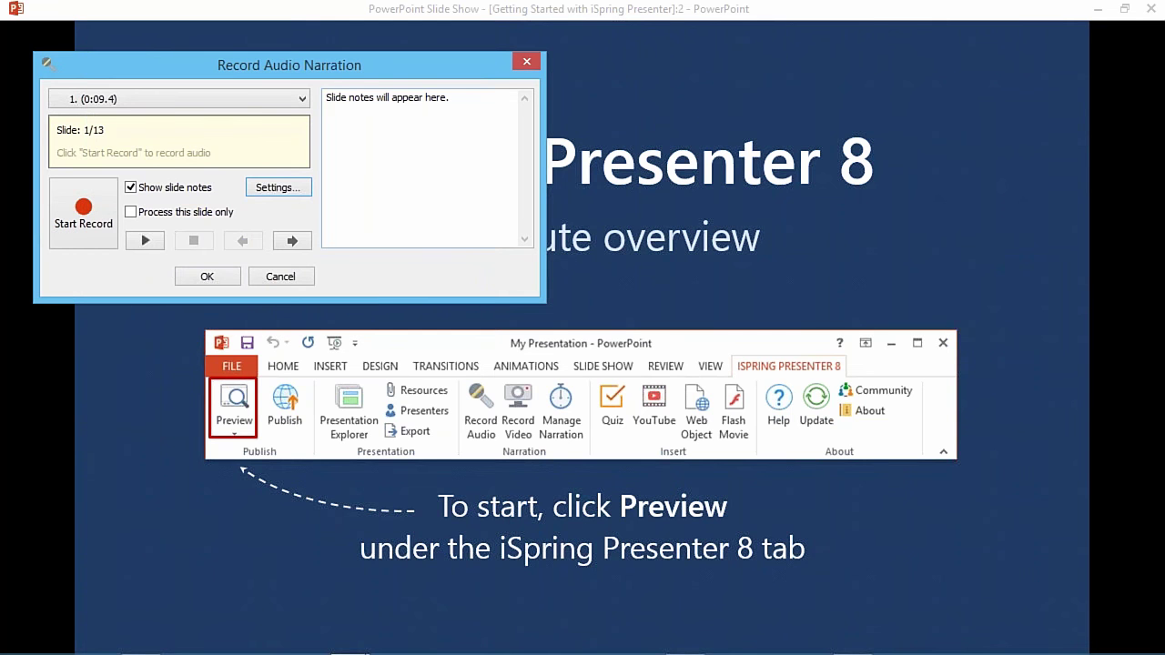
click(303, 98)
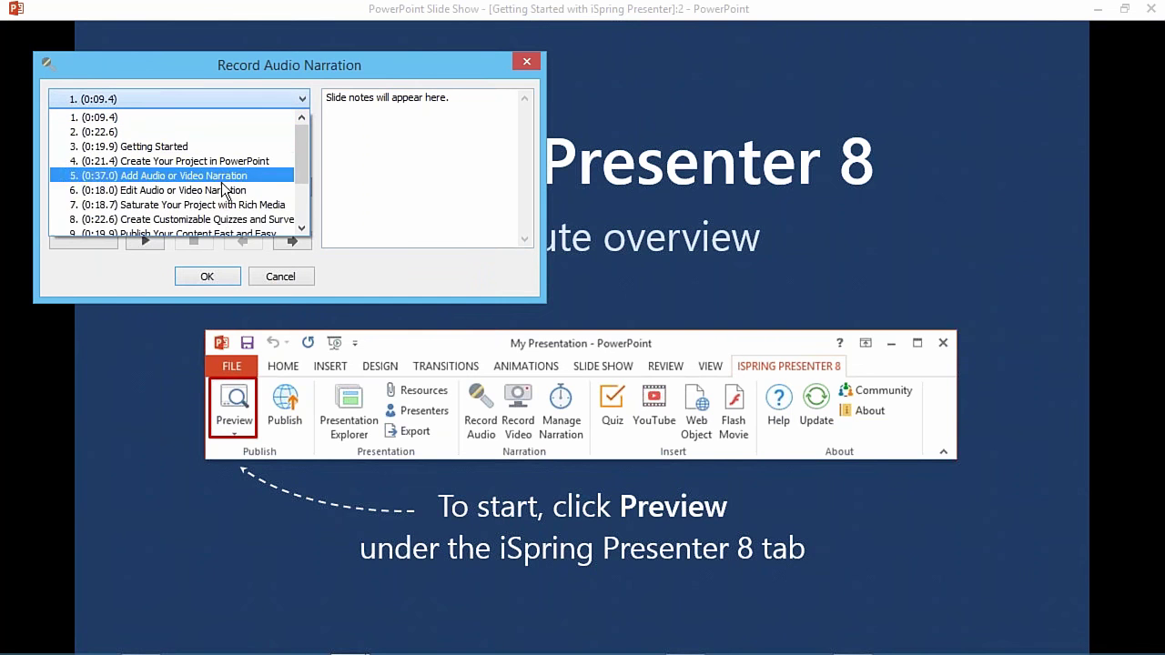
click(297, 102)
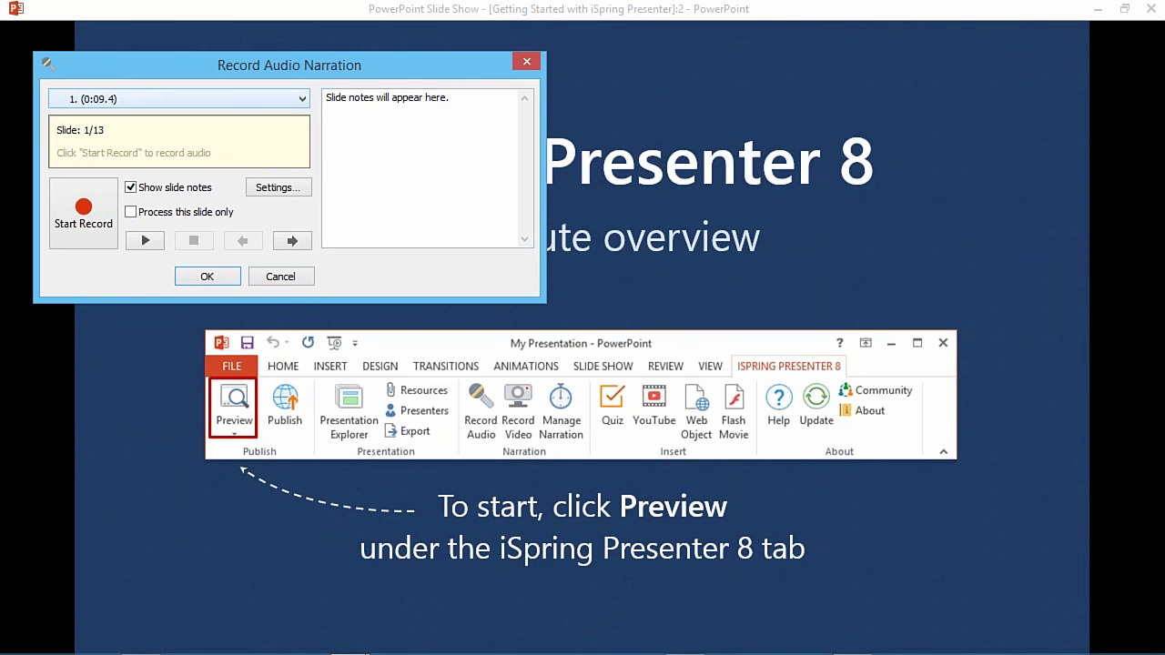
click(179, 192)
click(150, 192)
click(137, 188)
click(133, 188)
click(133, 212)
click(133, 213)
click(133, 213)
click(132, 213)
click(131, 214)
Start recording narration and advance through slides 1 to 4.
click(94, 224)
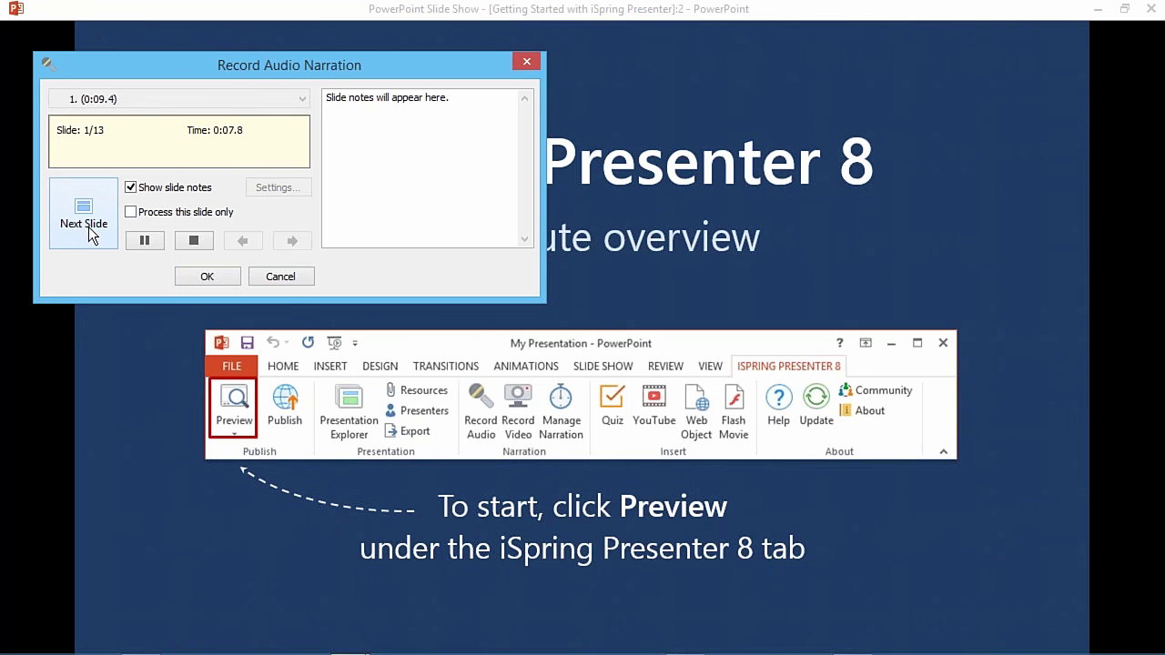
click(92, 232)
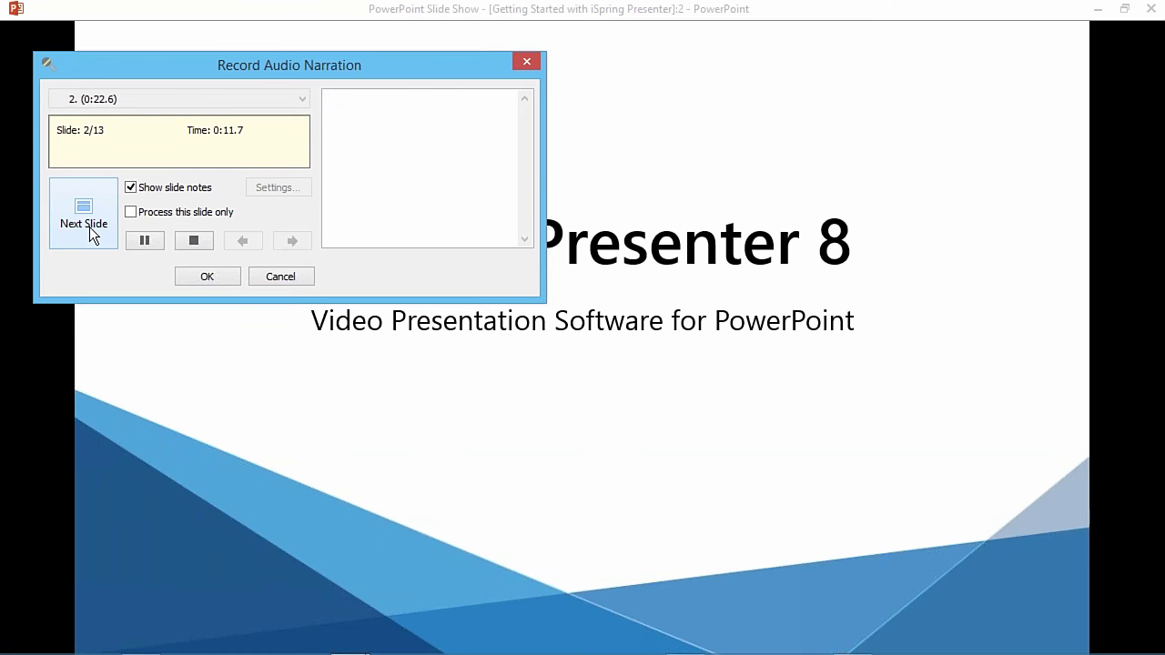
click(87, 229)
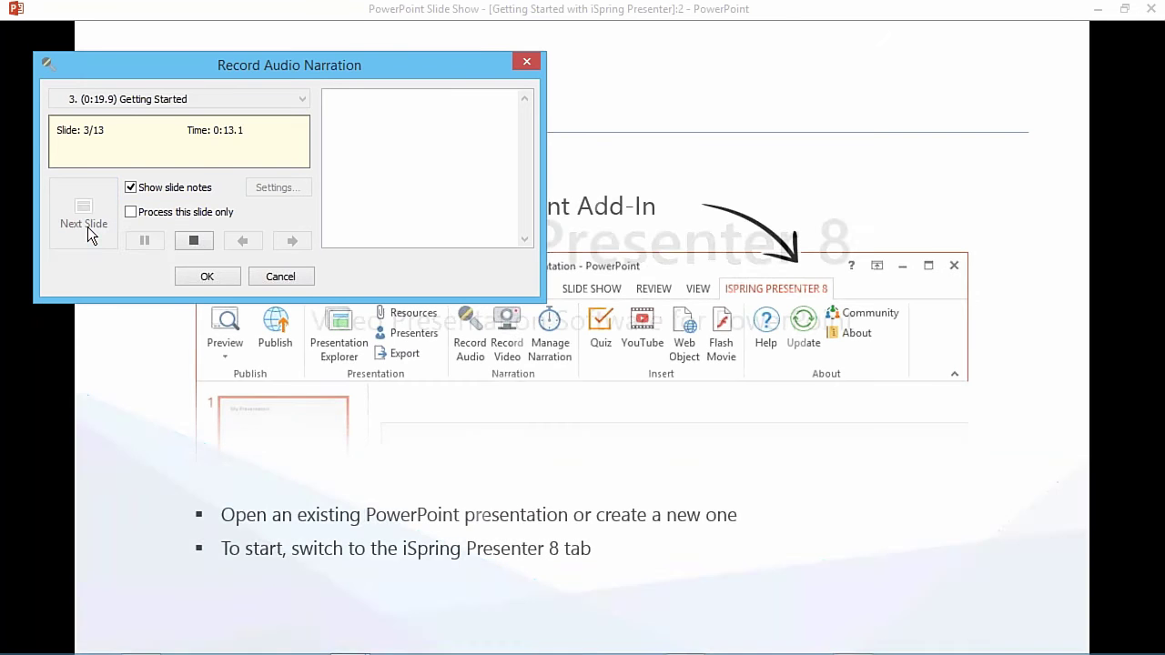
click(88, 233)
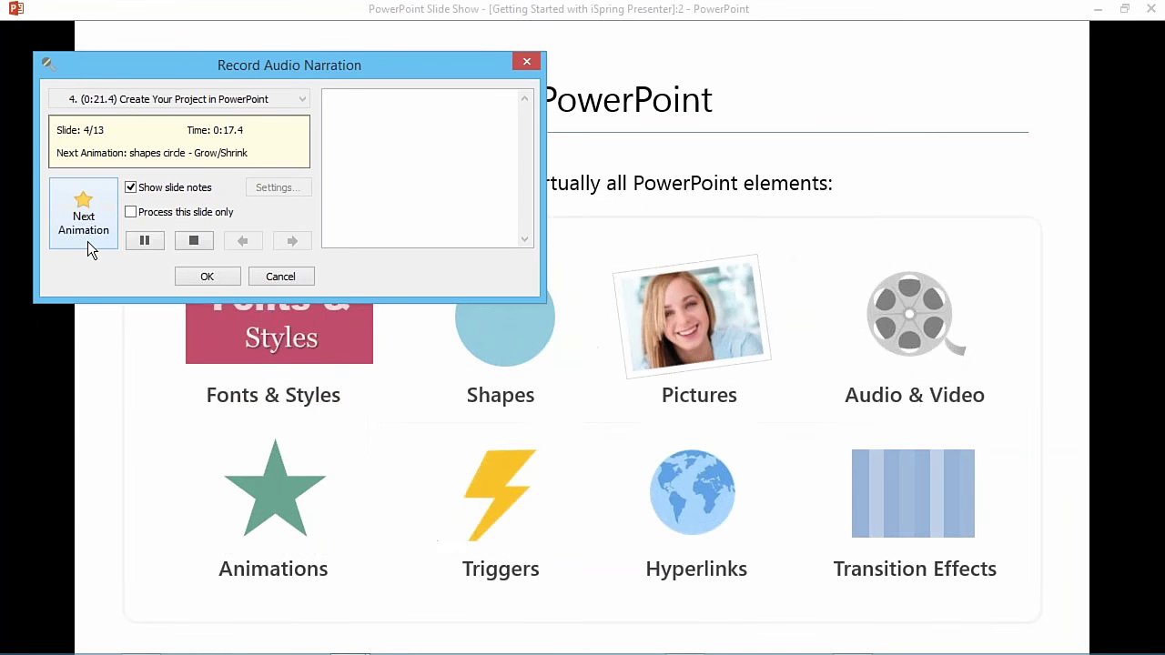
drag(257, 62, 257, 20)
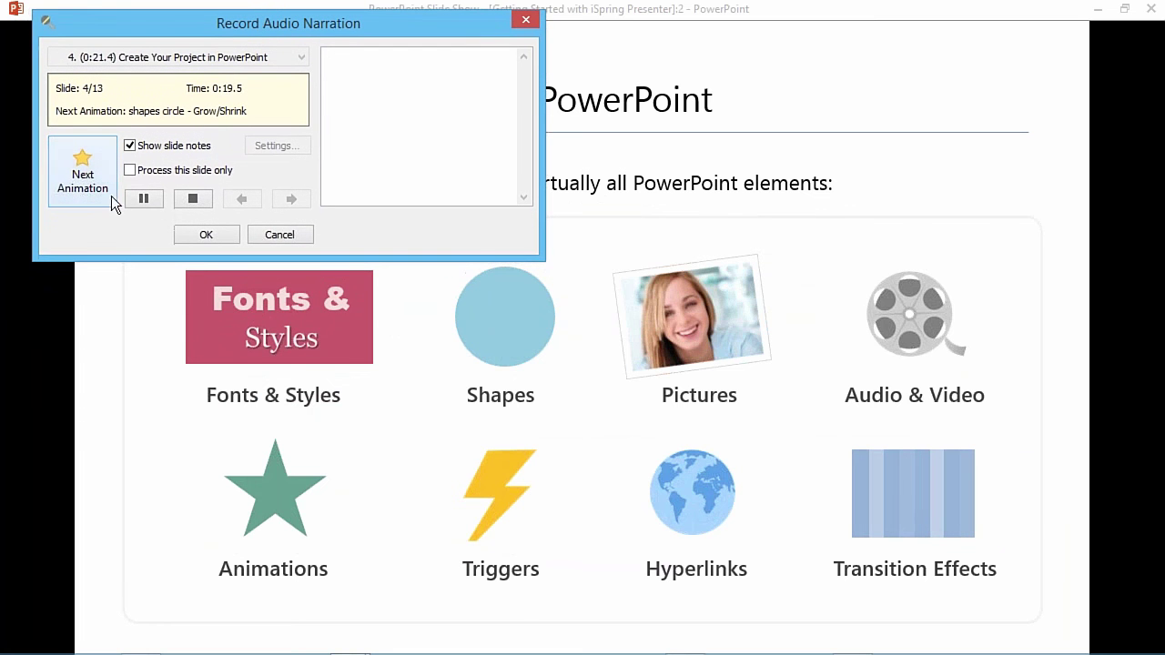
Cue slide 4's Shapes, Pictures, Audio & Video, Animations, Triggers and Hyperlinks animations with the speech.
click(82, 186)
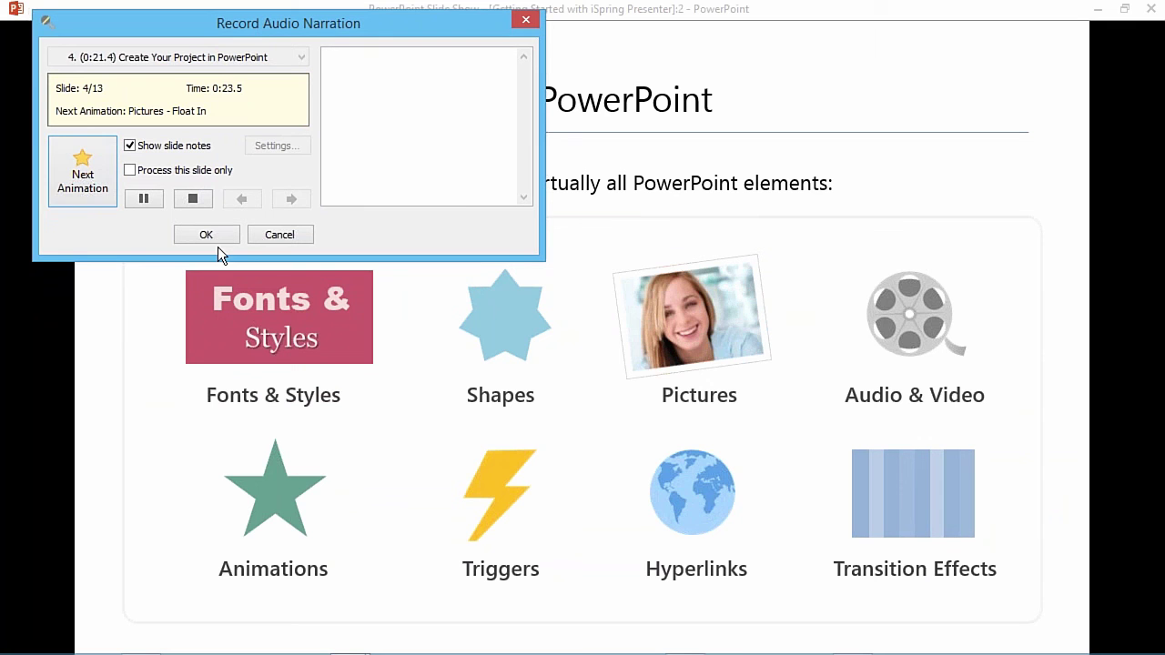
click(91, 182)
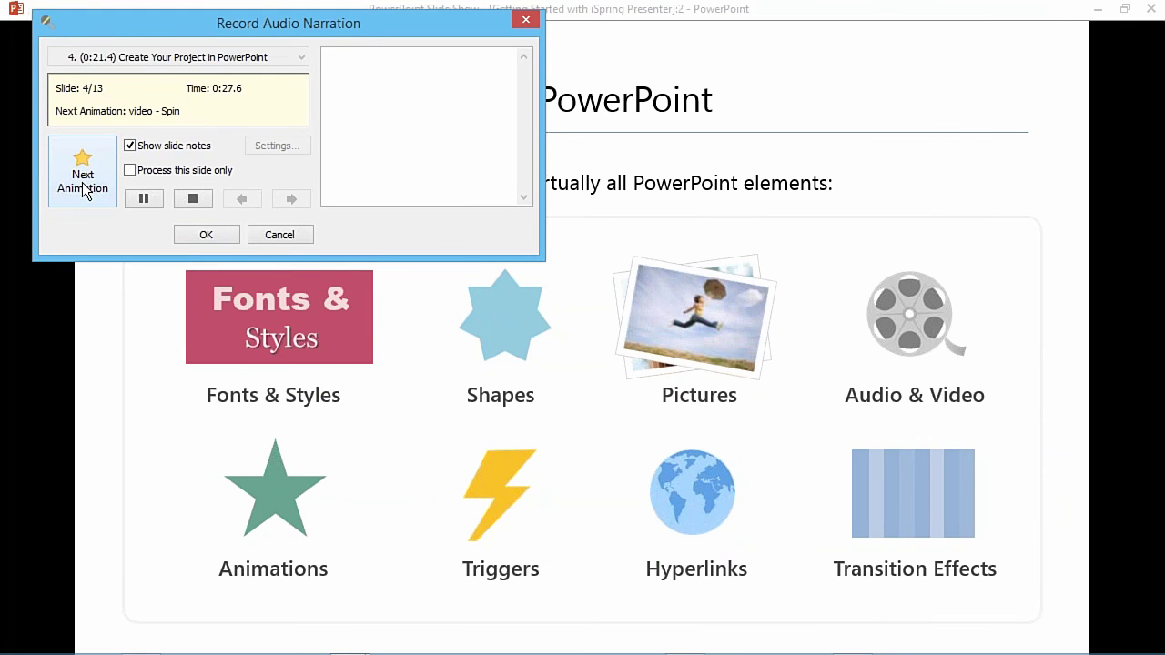
click(83, 189)
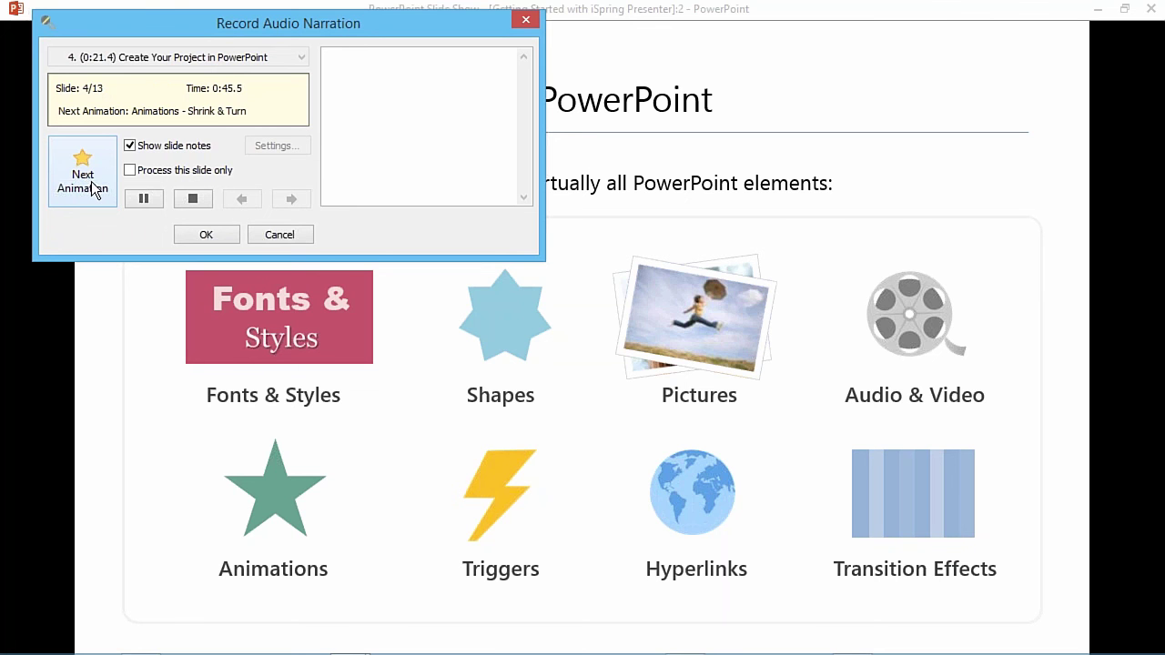
click(92, 191)
click(92, 188)
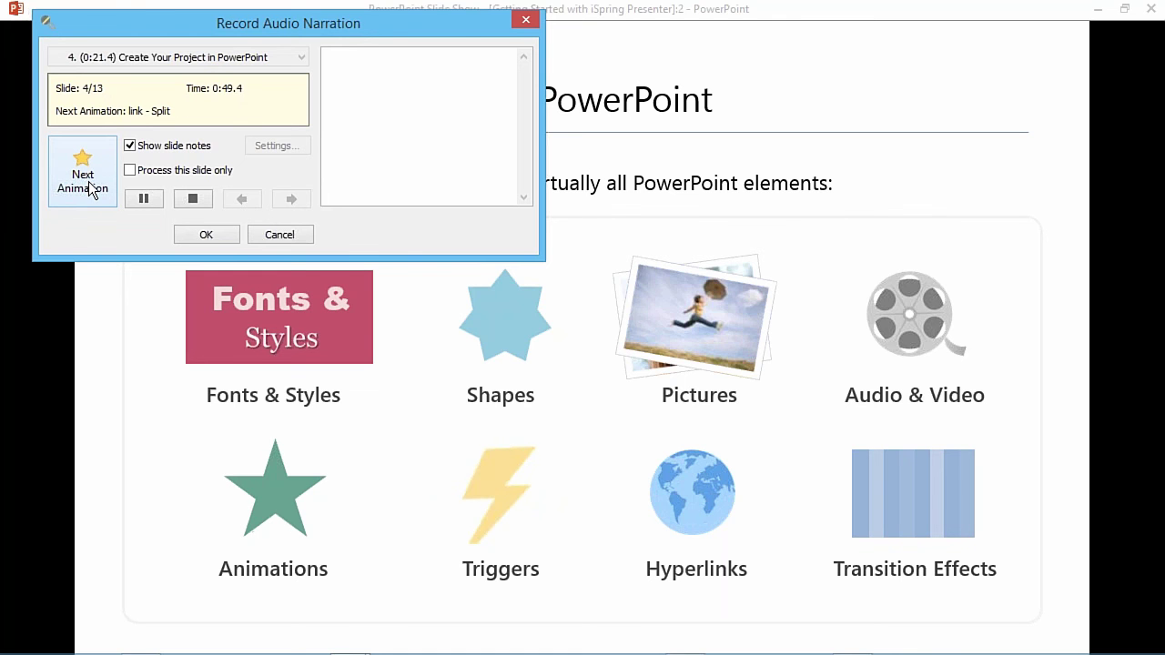
click(92, 189)
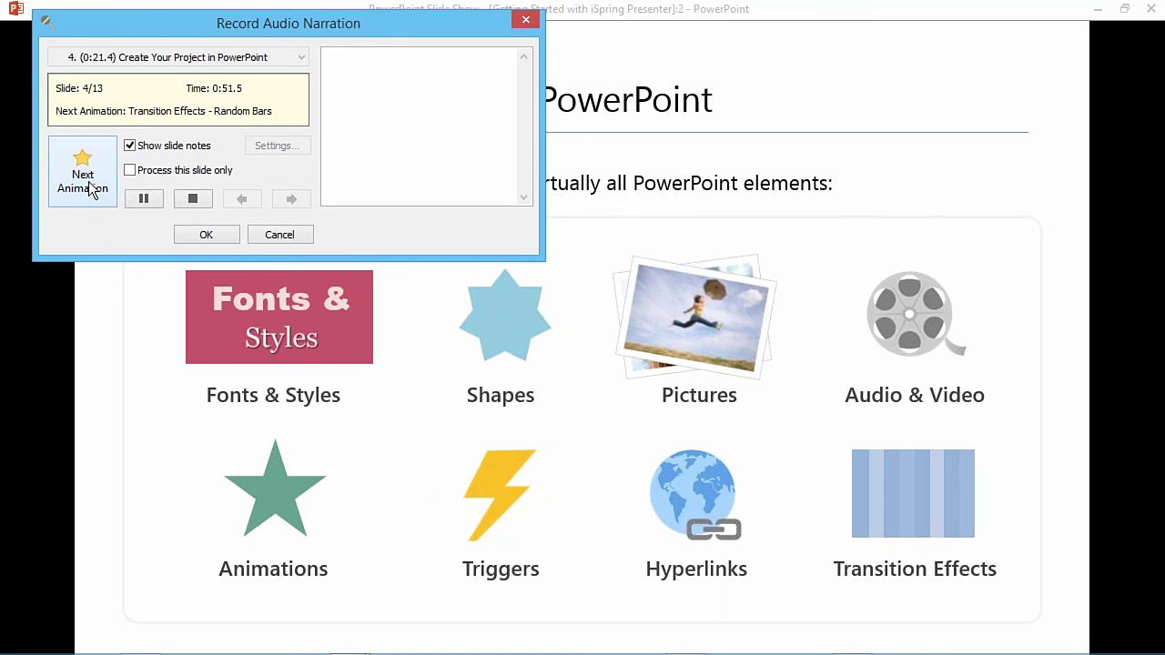
Stop and keep the narration recording, then select slide 5, 'Add Audio or Video Narration'.
click(195, 204)
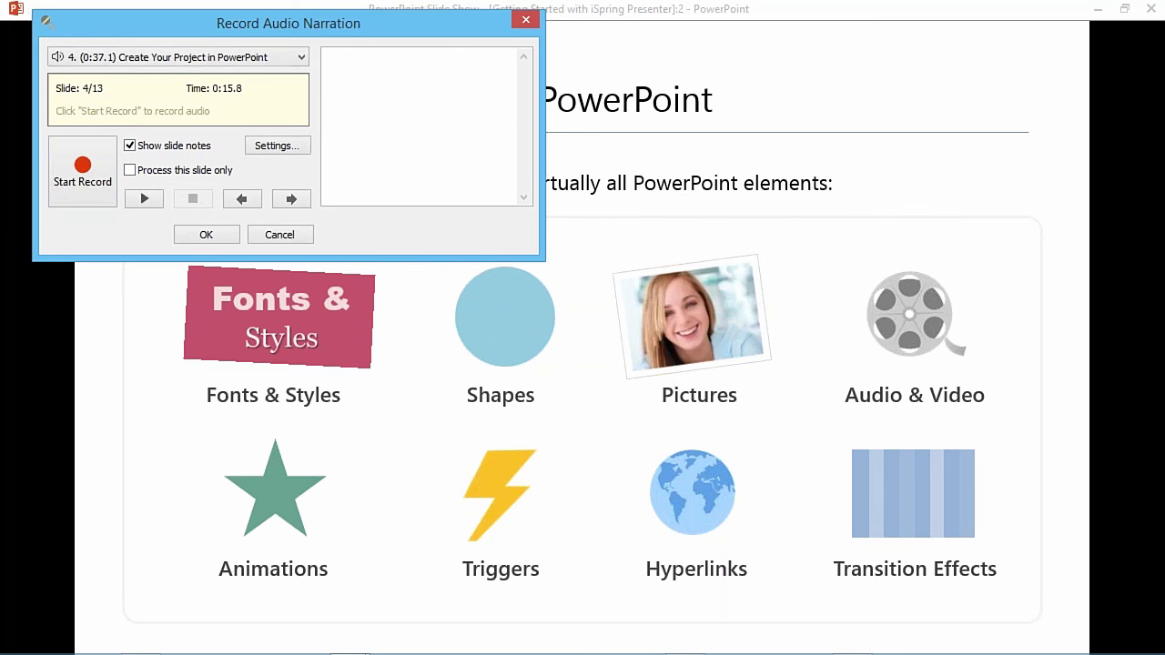
click(208, 234)
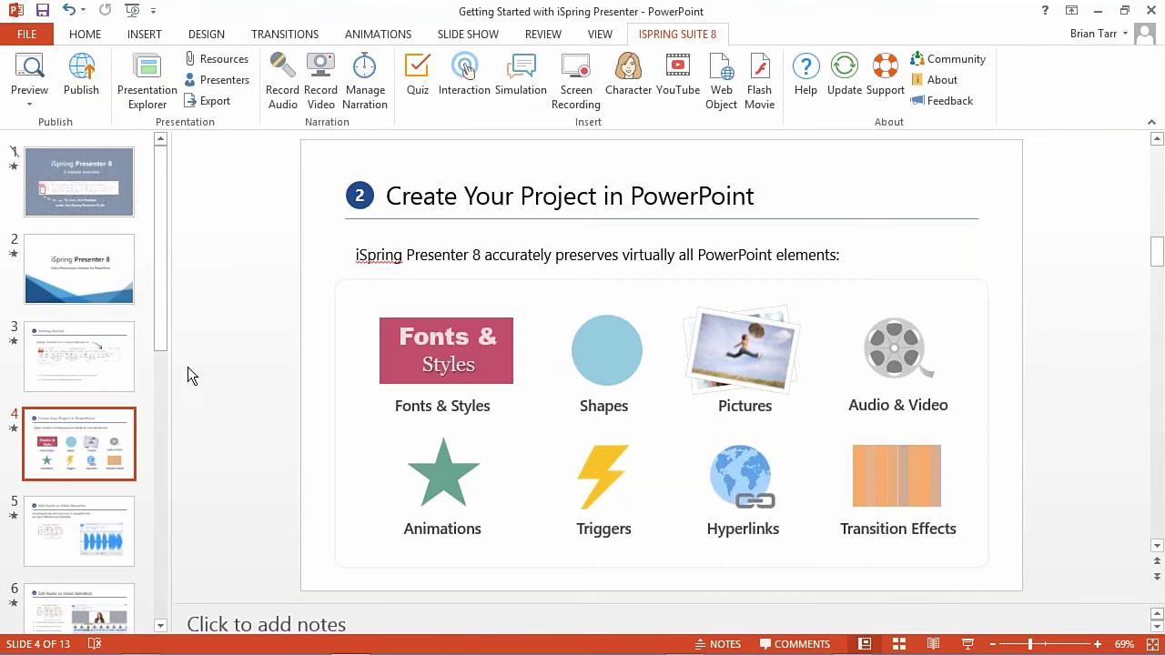
drag(160, 279, 163, 370)
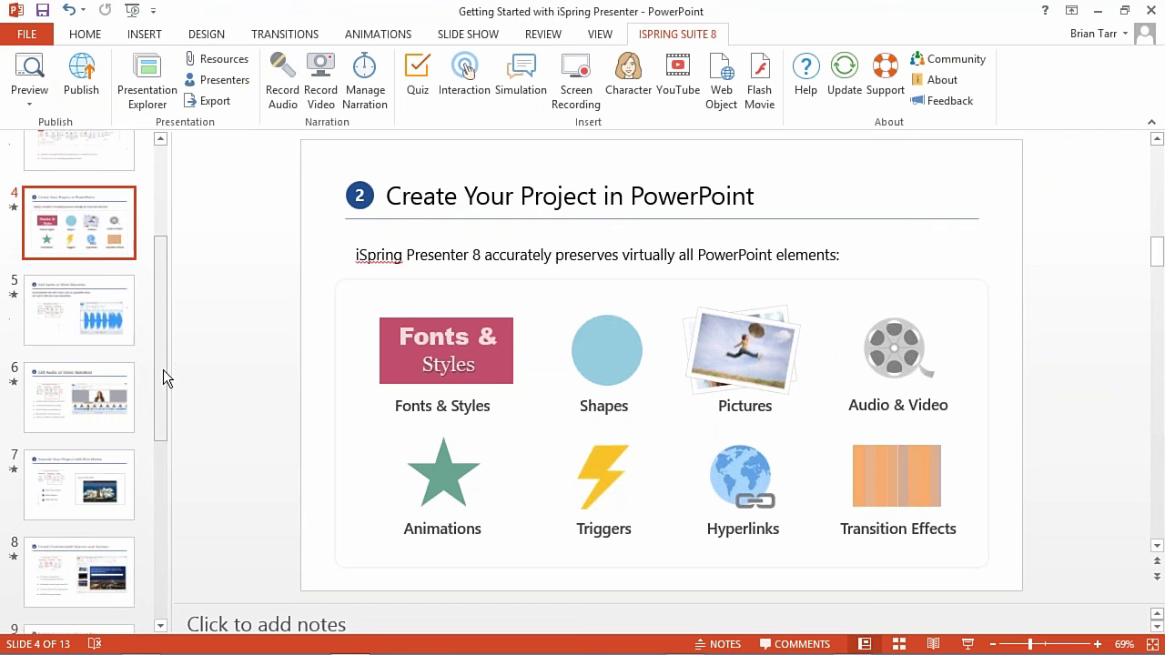
click(89, 319)
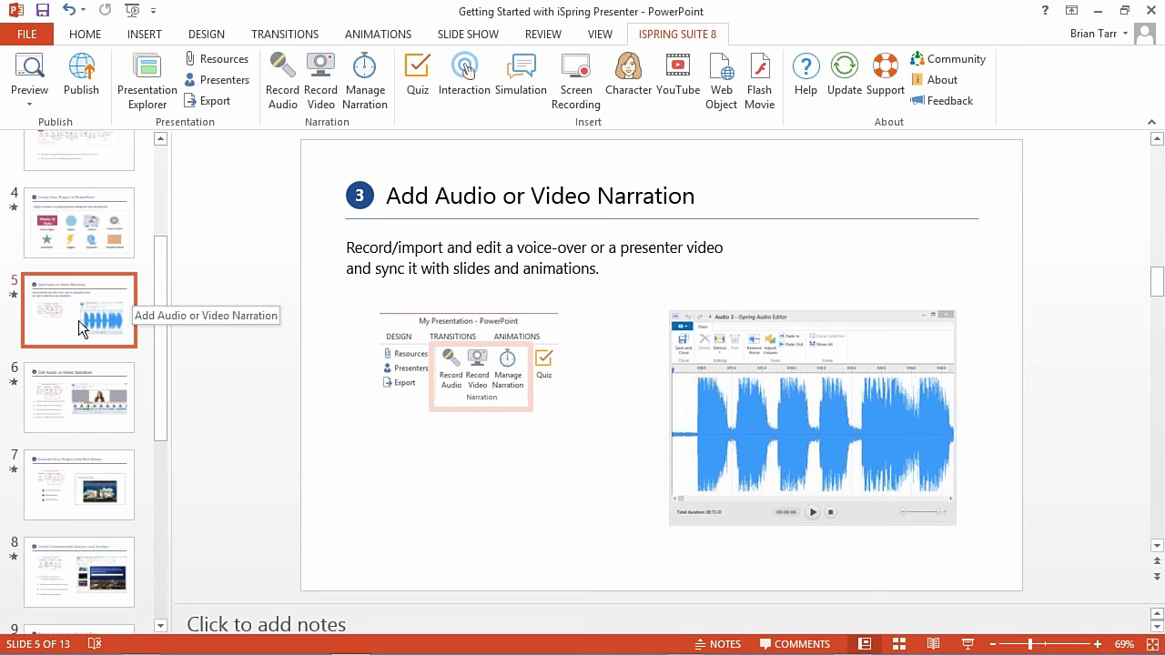
Open Record Video and confirm settings with the TOSHIBA webcam at 640x480 30fps (Default).
click(323, 105)
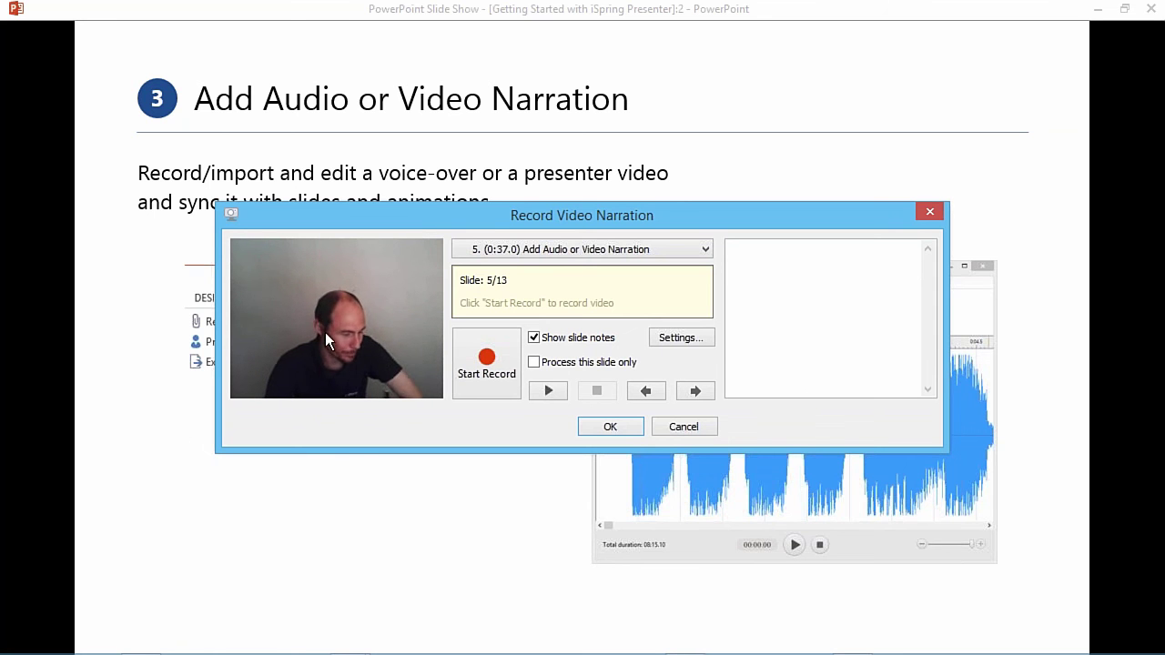
click(680, 338)
click(555, 390)
click(559, 398)
click(510, 421)
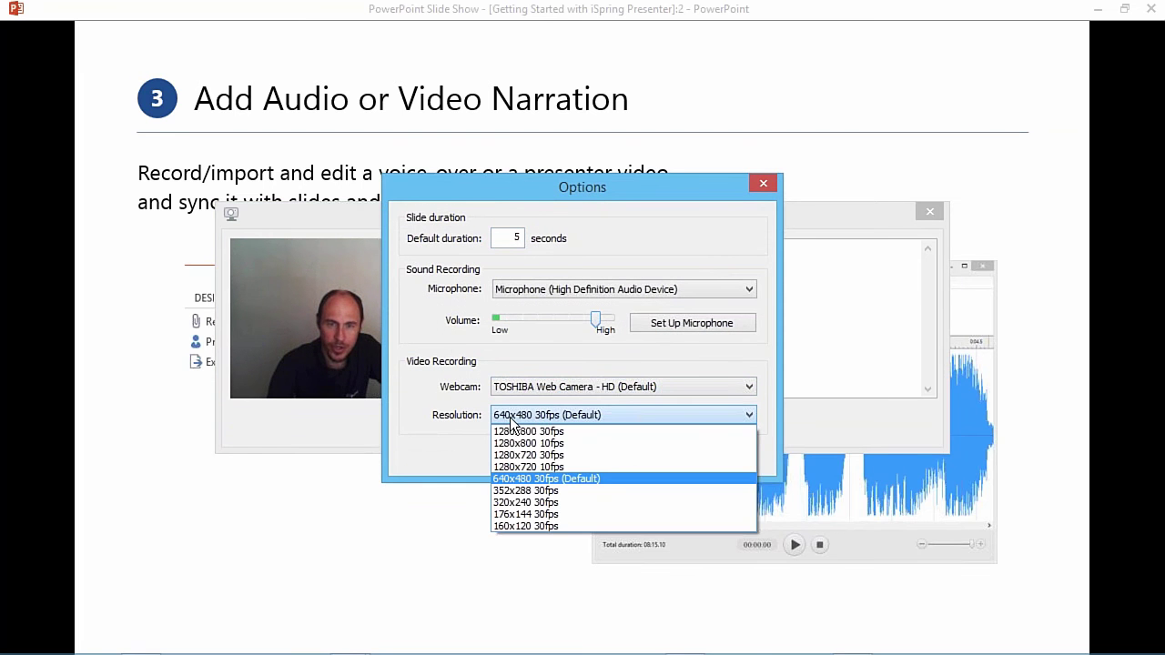
click(562, 480)
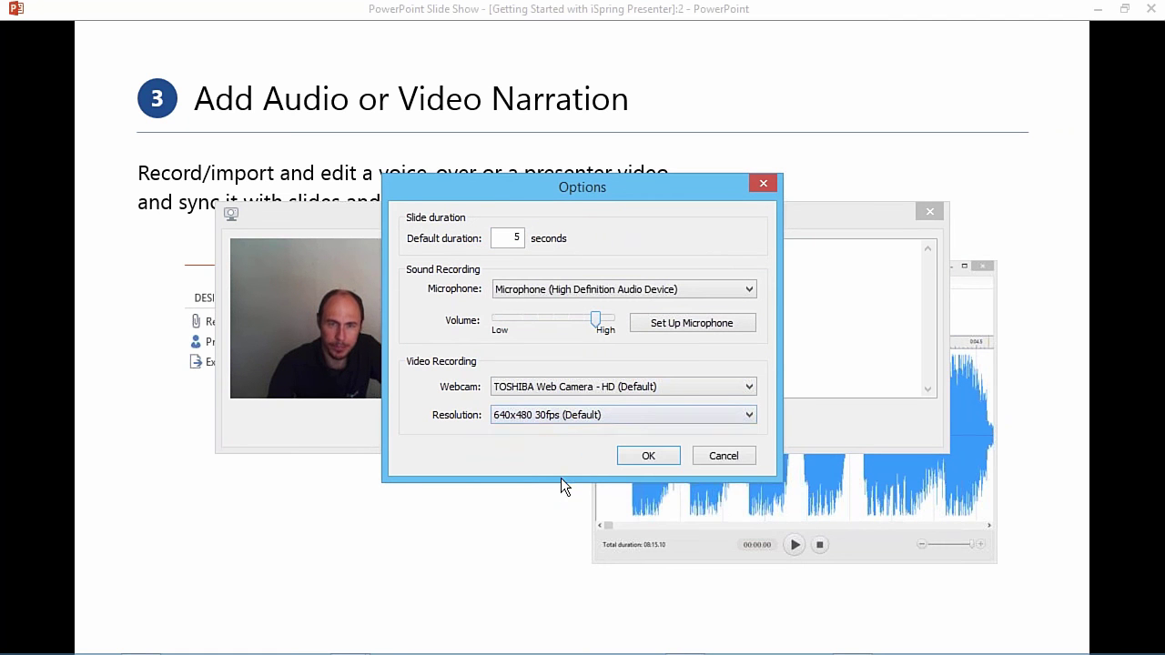
click(560, 416)
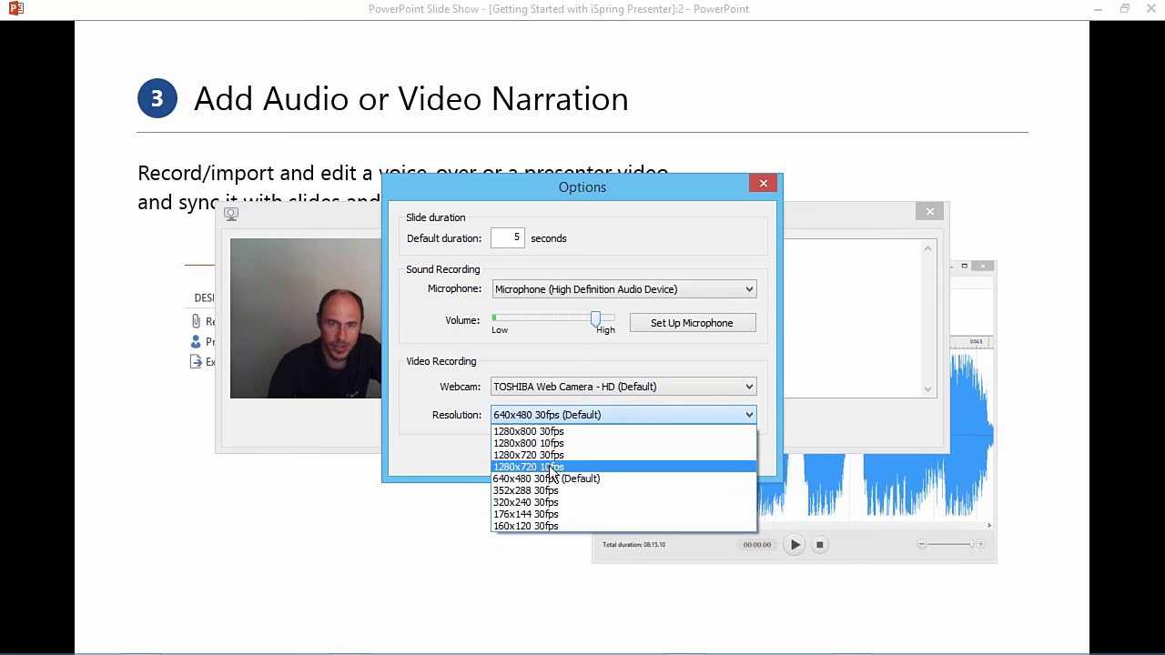
click(559, 417)
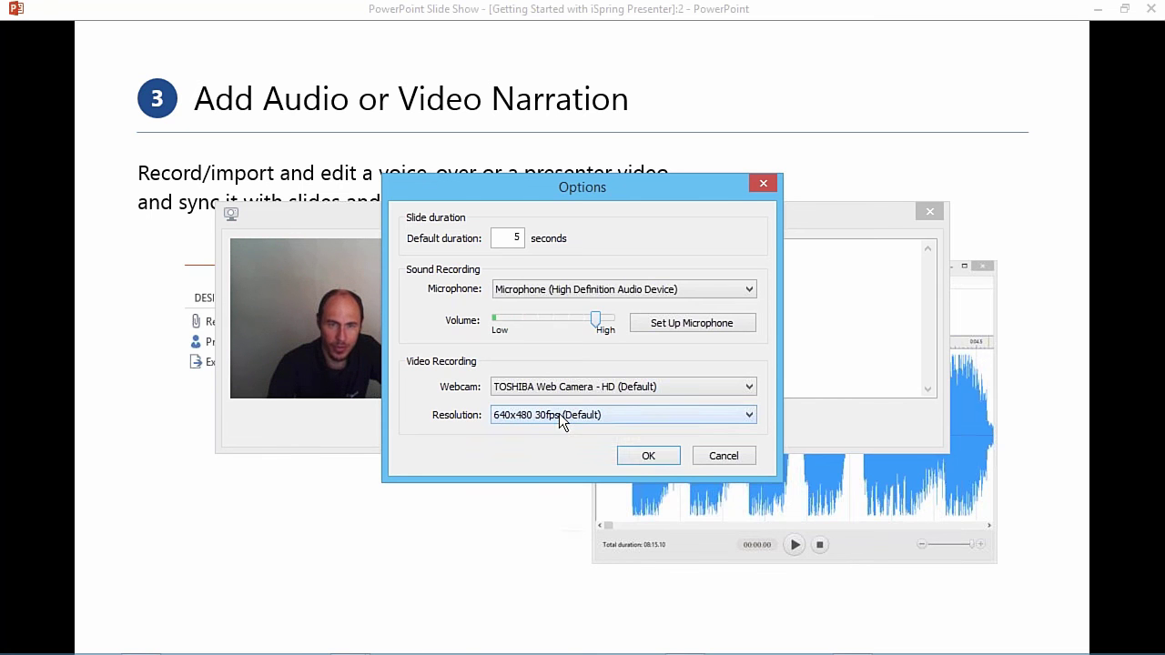
click(656, 452)
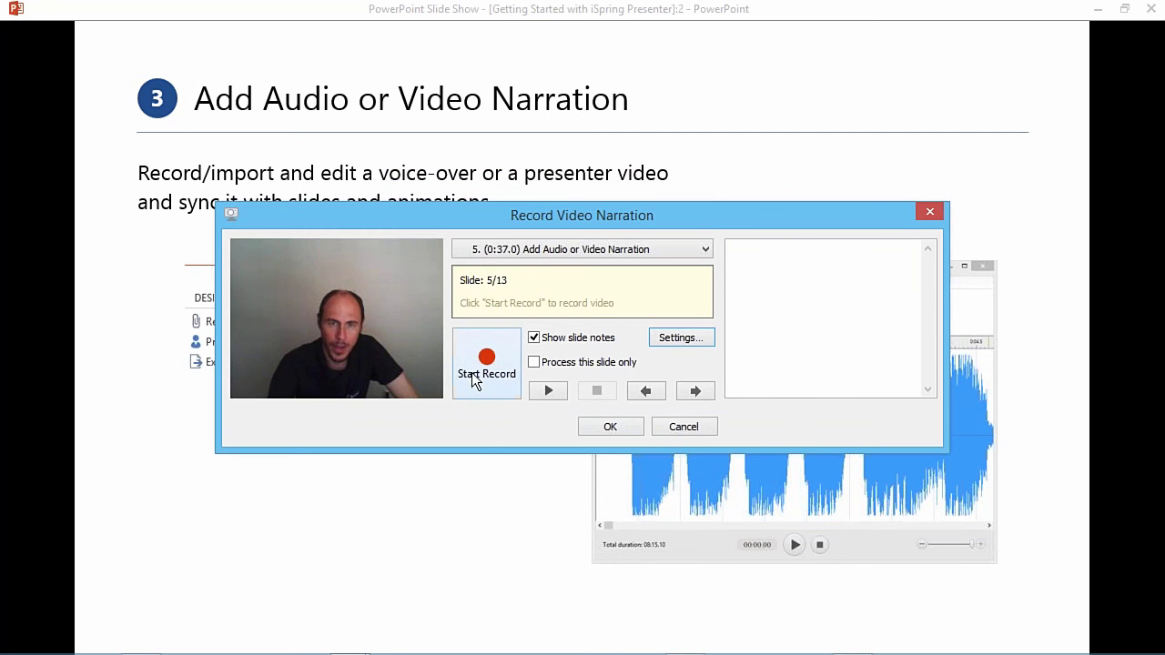
Start the webcam narration and advance from slide 5 through slide 6 to slide 7.
click(492, 379)
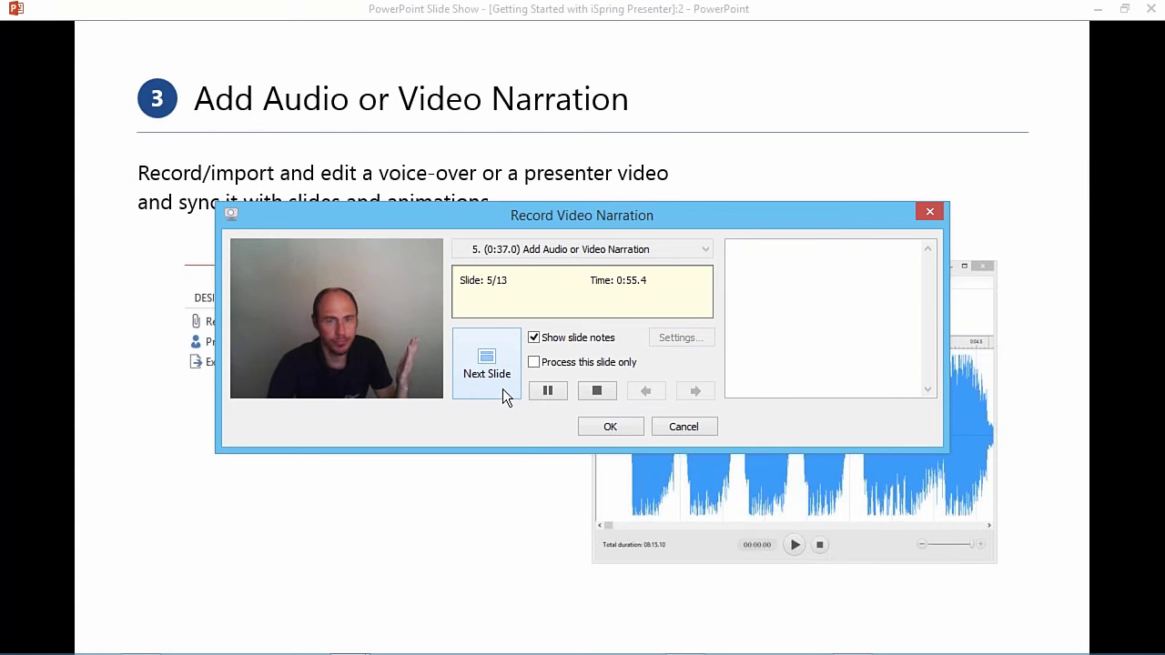
click(769, 273)
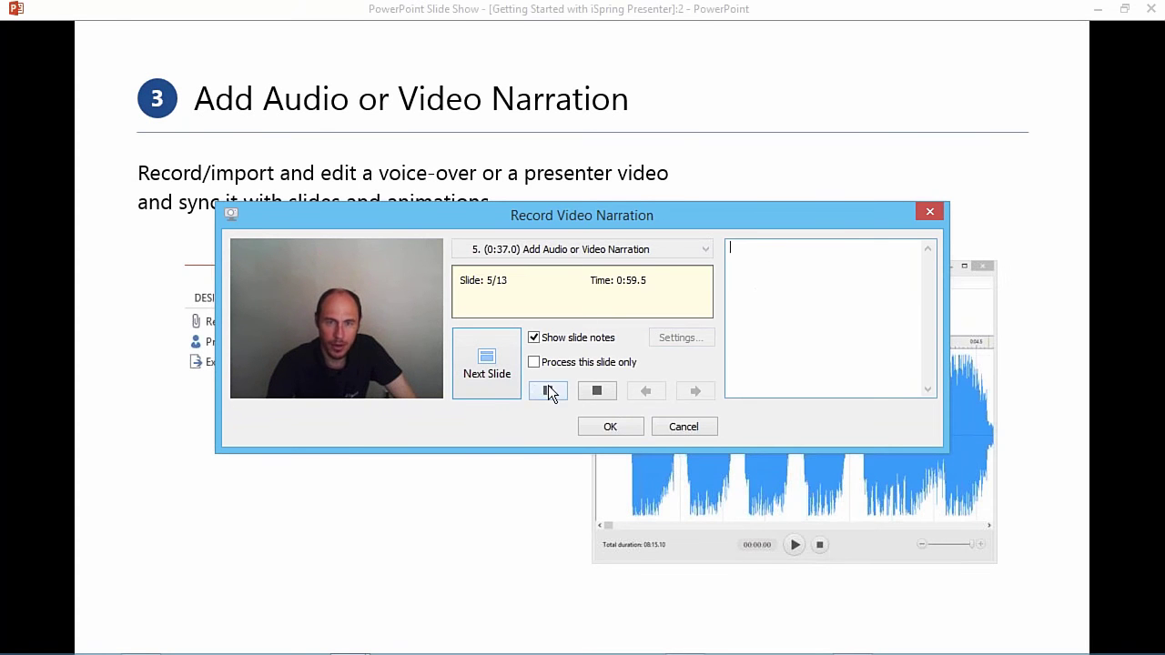
click(487, 369)
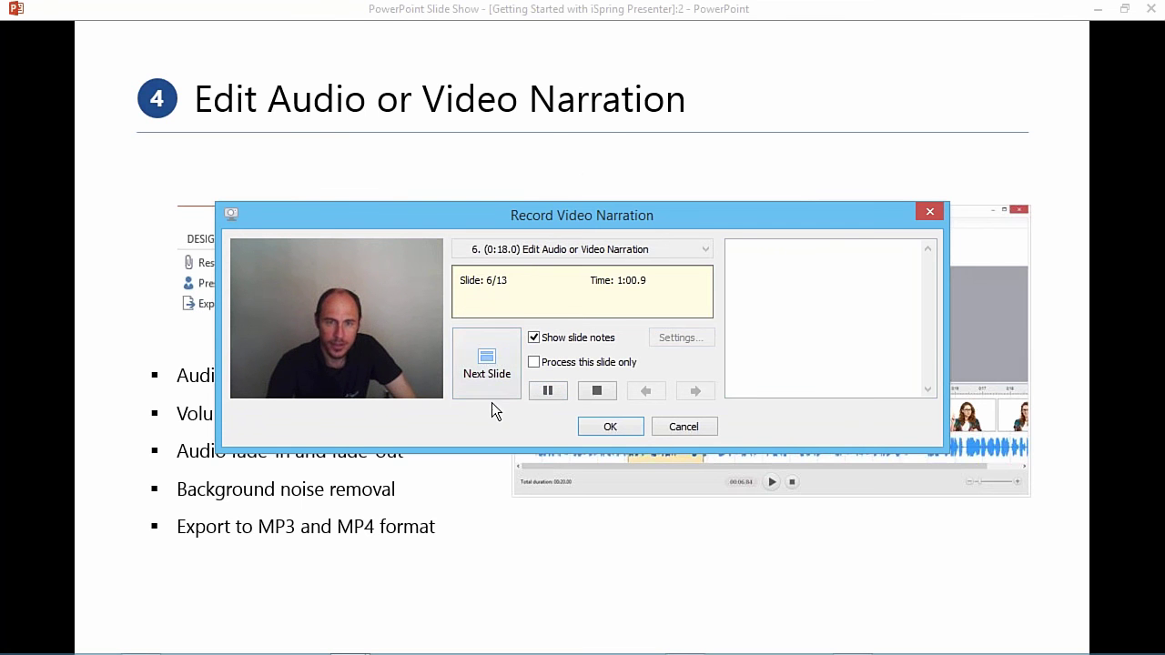
click(492, 381)
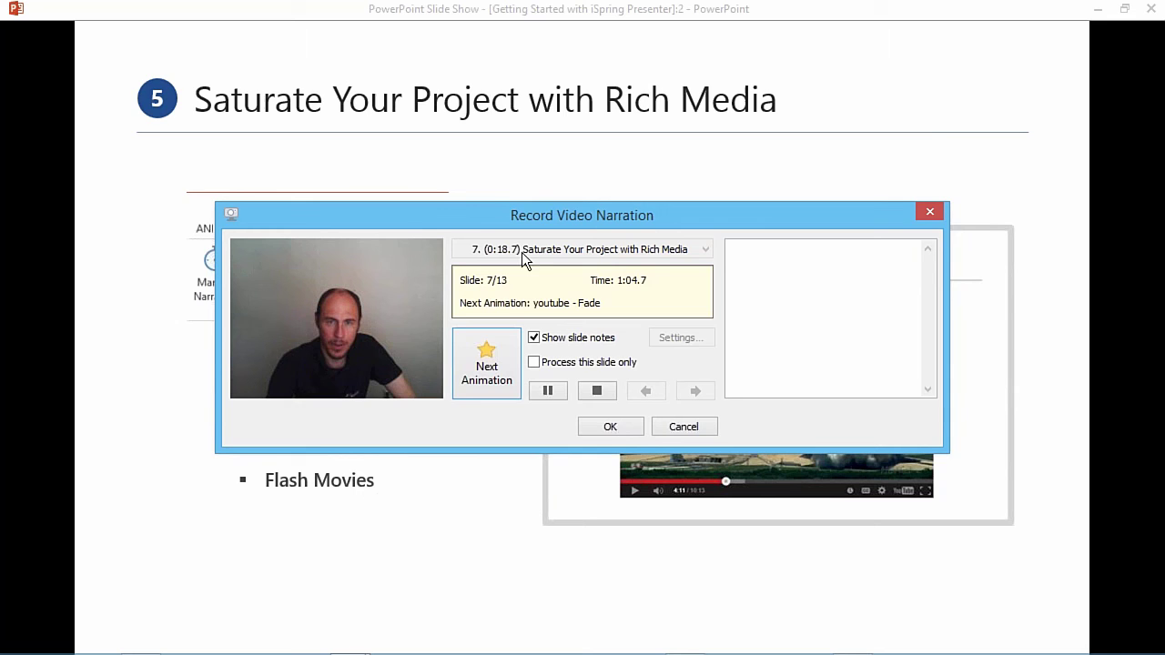
drag(548, 218, 390, 37)
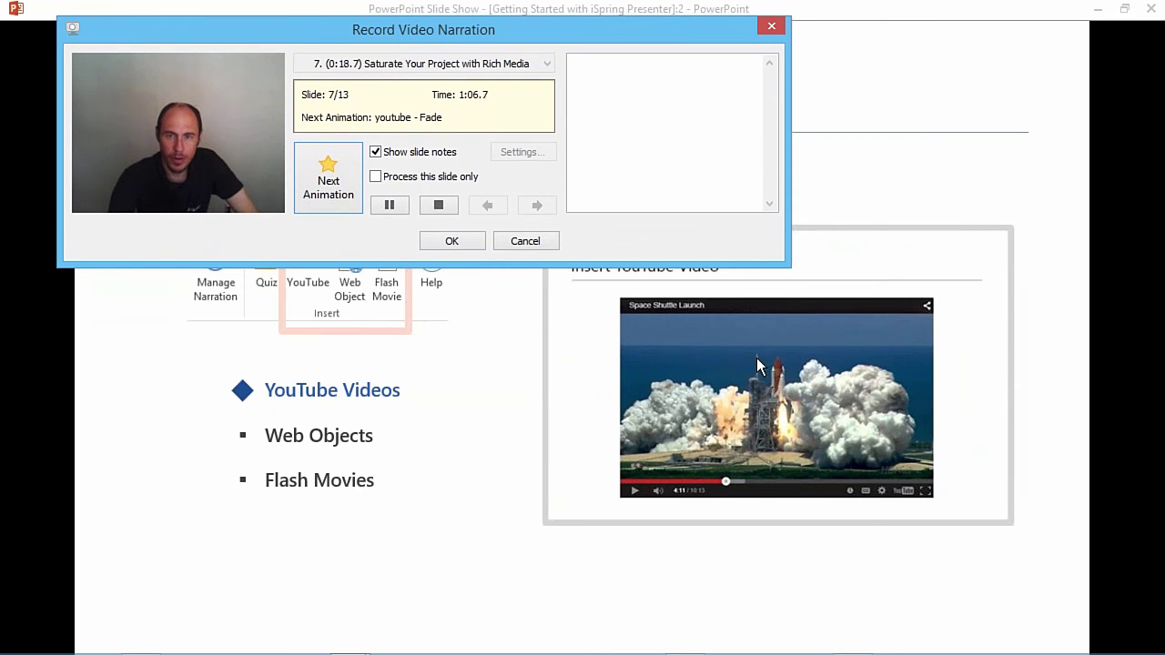
Time slide 7's Web Objects and Flash Movies animations, reach slide 8, then stop and keep the recording.
click(328, 194)
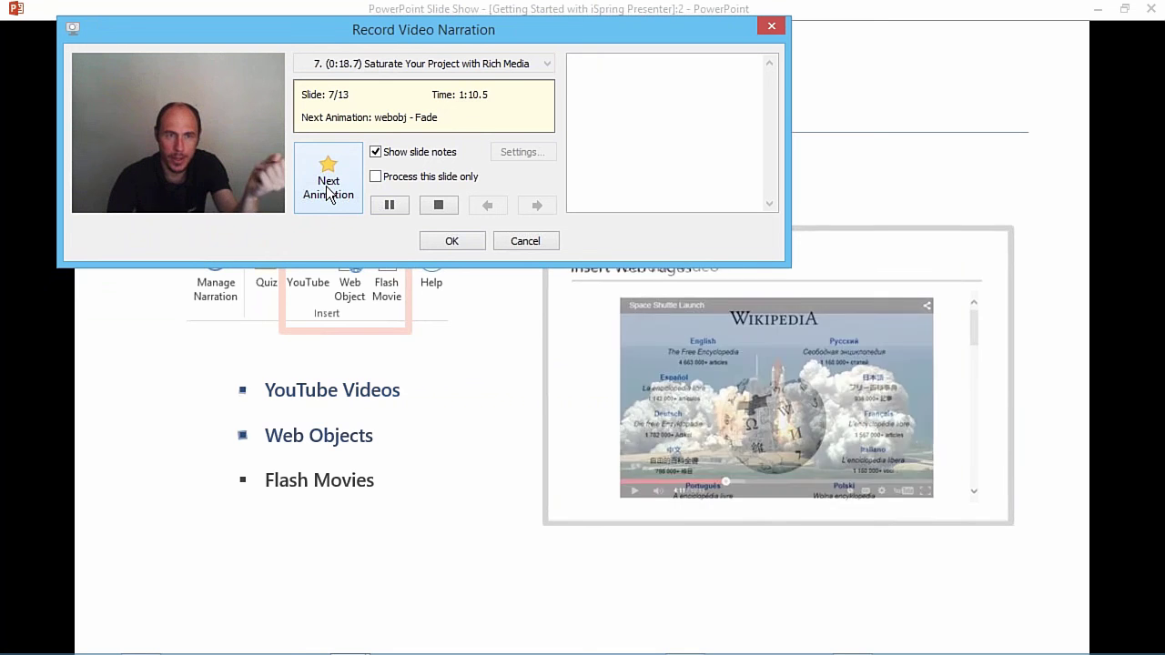
click(329, 182)
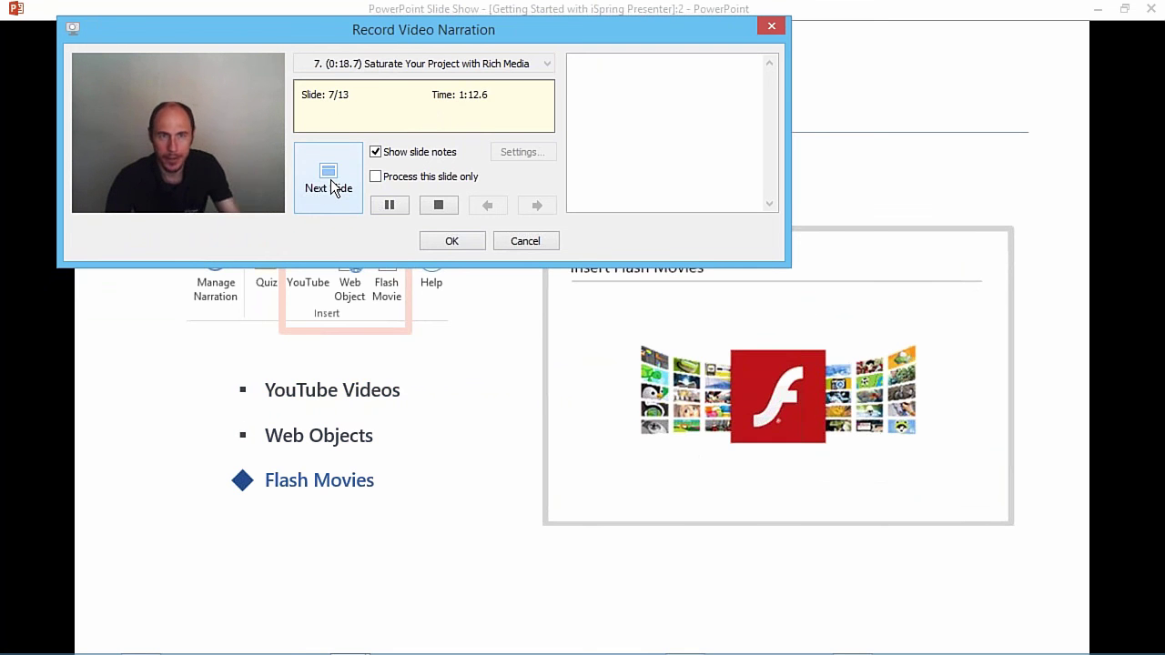
click(331, 184)
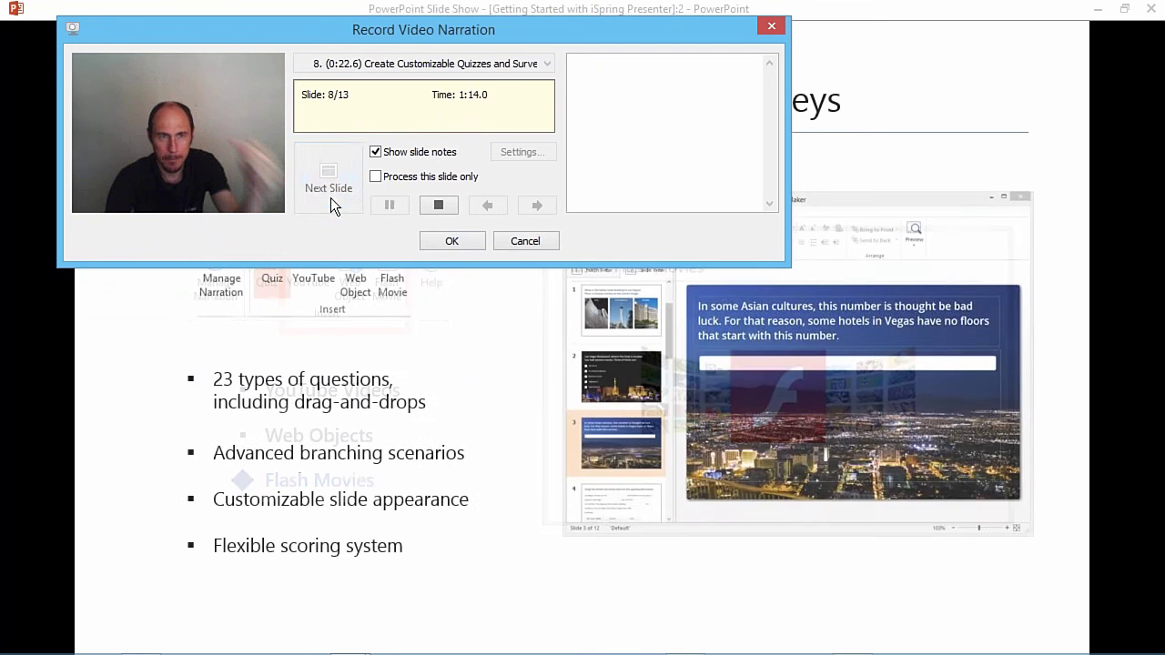
click(439, 207)
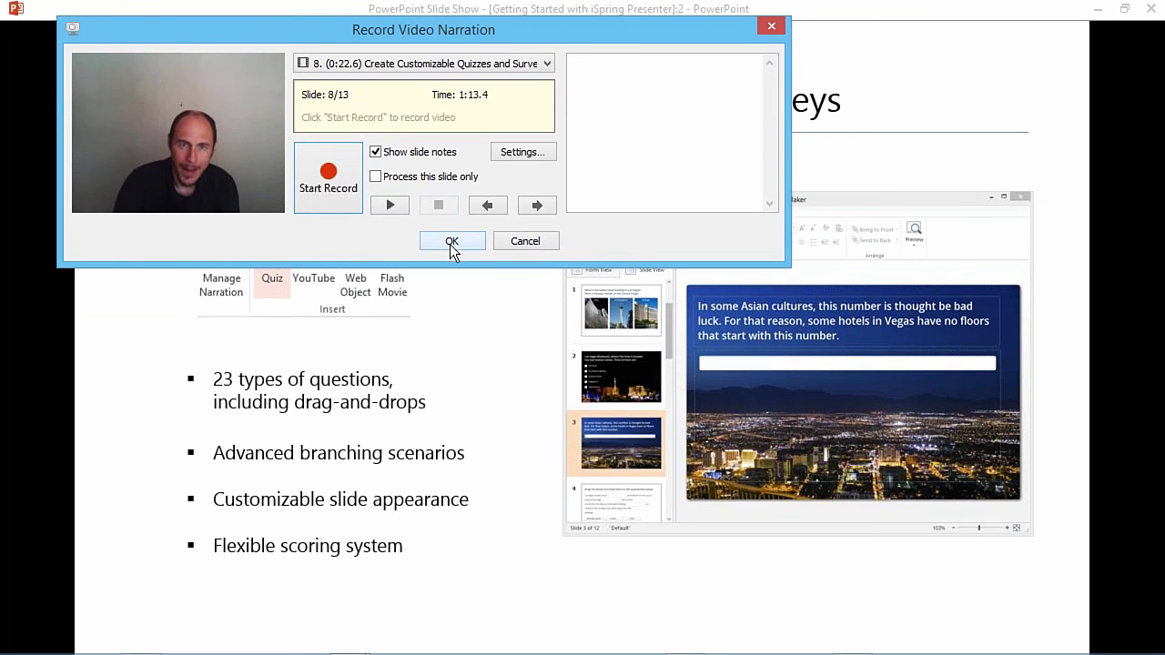
click(453, 242)
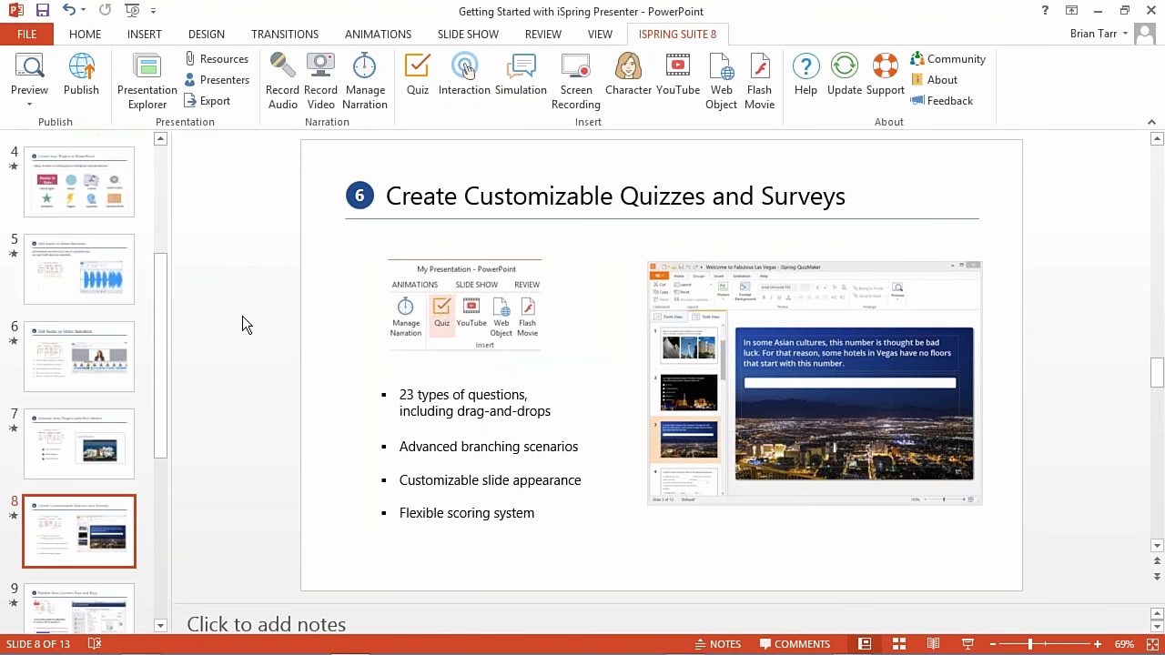
Open the narration timeline with Manage Narration and scrub playback between slides 4 and 7.
drag(162, 382, 165, 229)
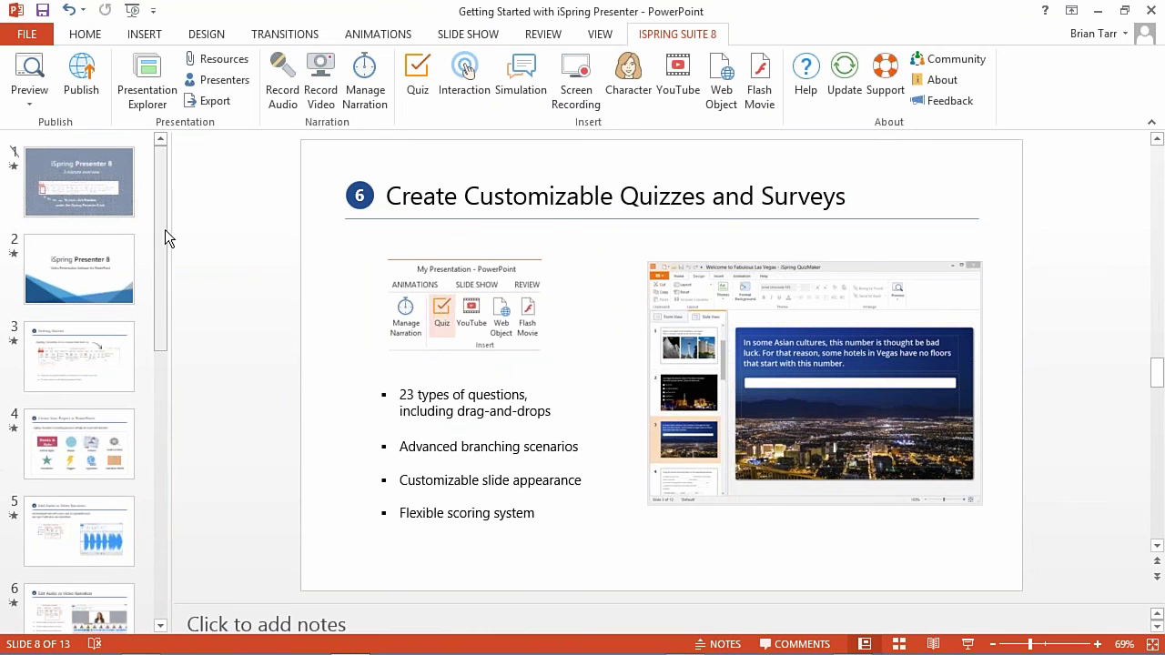
click(367, 100)
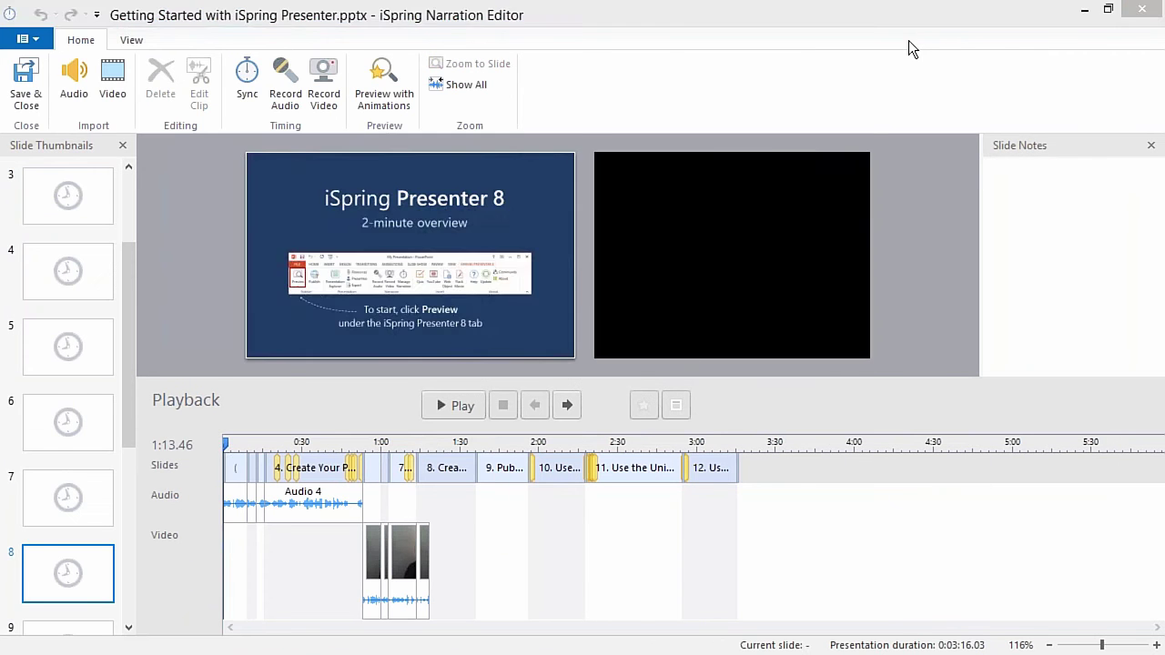
click(322, 443)
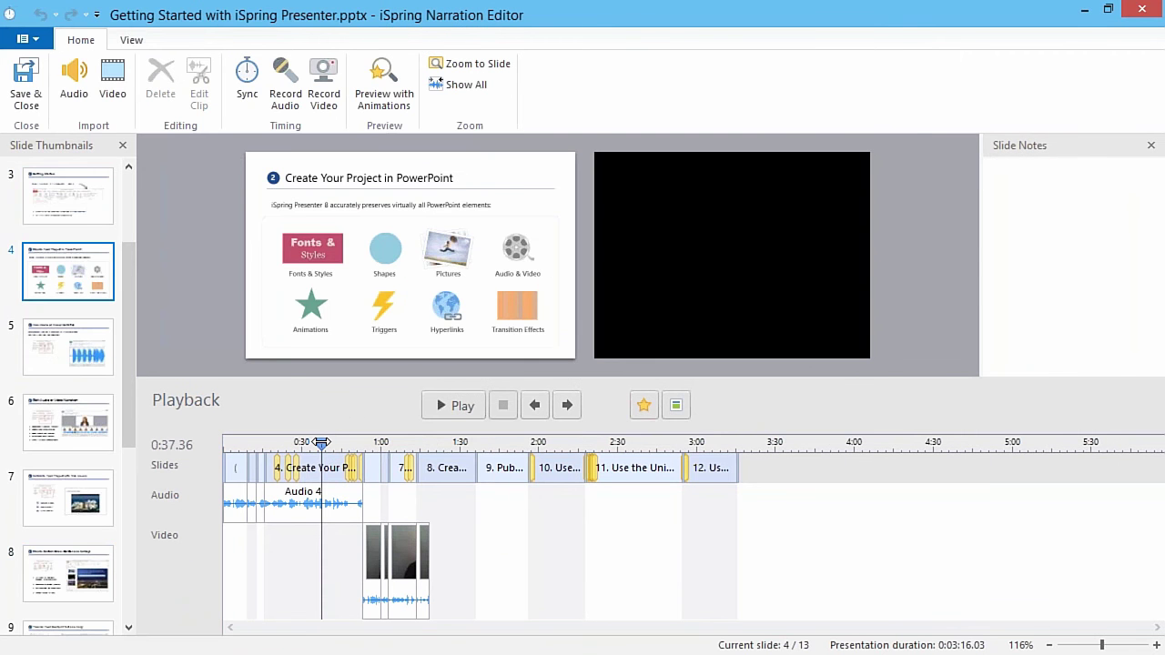
drag(322, 443, 202, 445)
drag(249, 443, 285, 440)
Zoom the timeline and open slide 4's Audio 4 clip in the audio editor.
scroll(296, 446, up, 5)
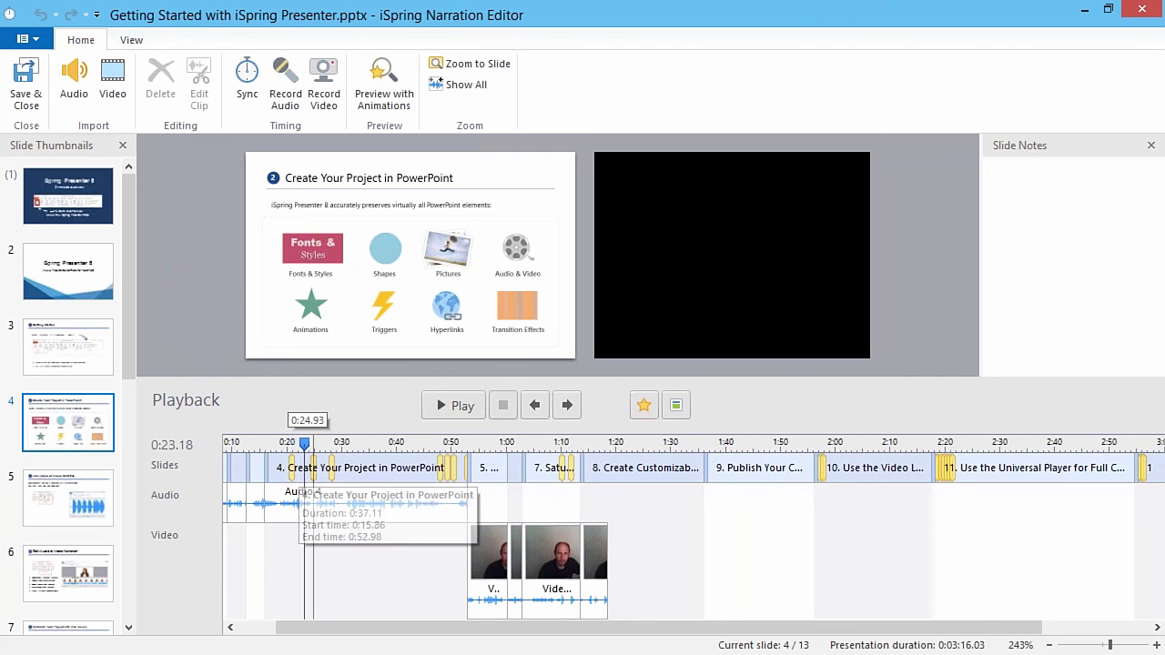
drag(305, 443, 385, 445)
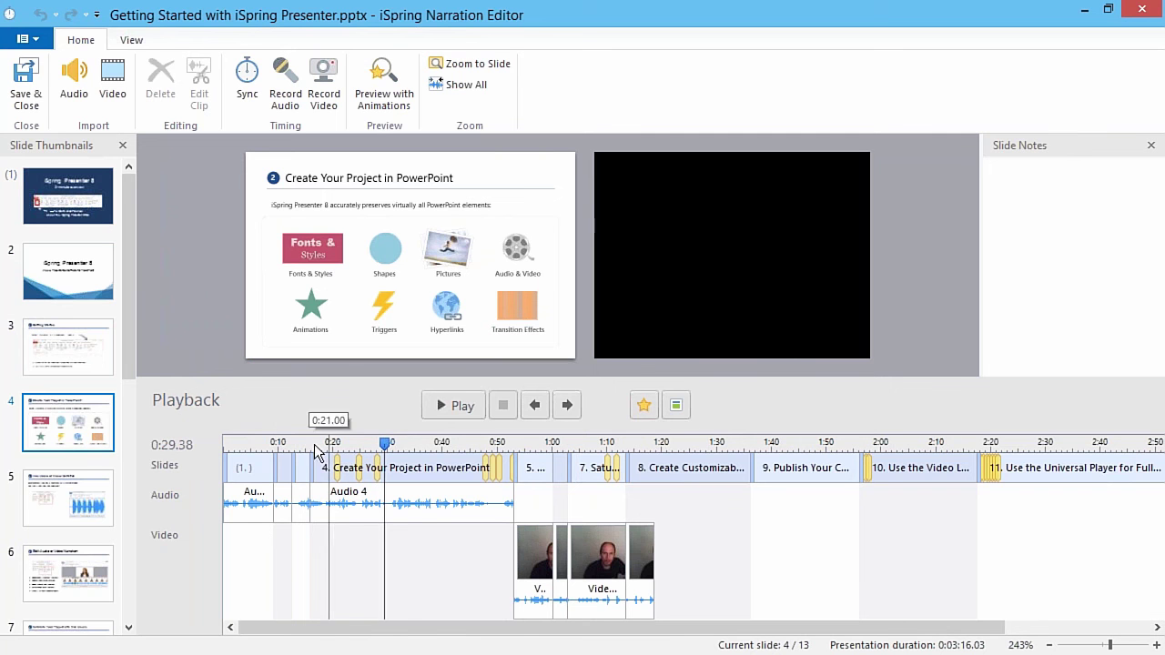
click(406, 512)
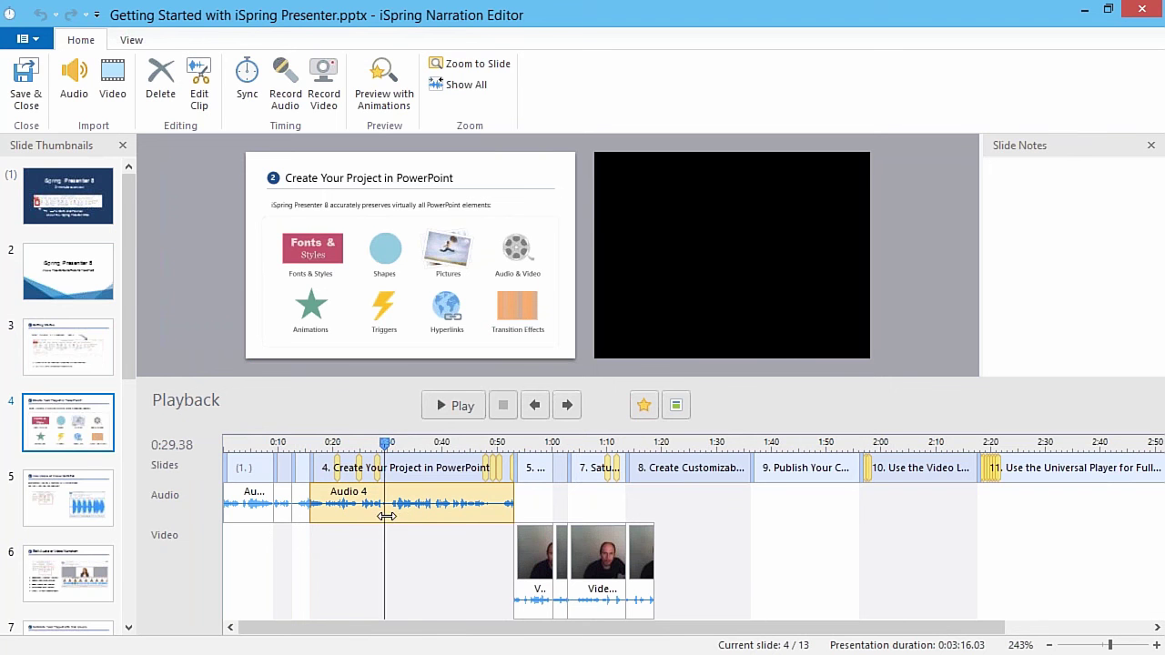
click(204, 109)
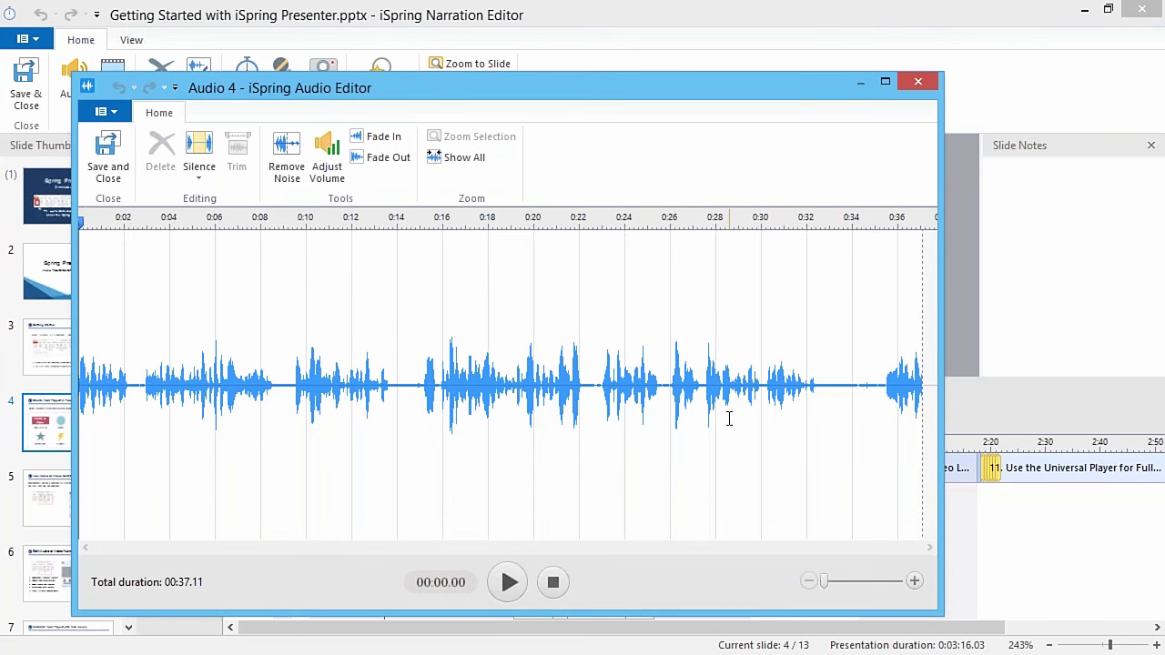
Remove Audio 4's background noise using the 0:32.56–0:35.44 quiet stretch as sample, then close the editor.
drag(820, 389, 884, 386)
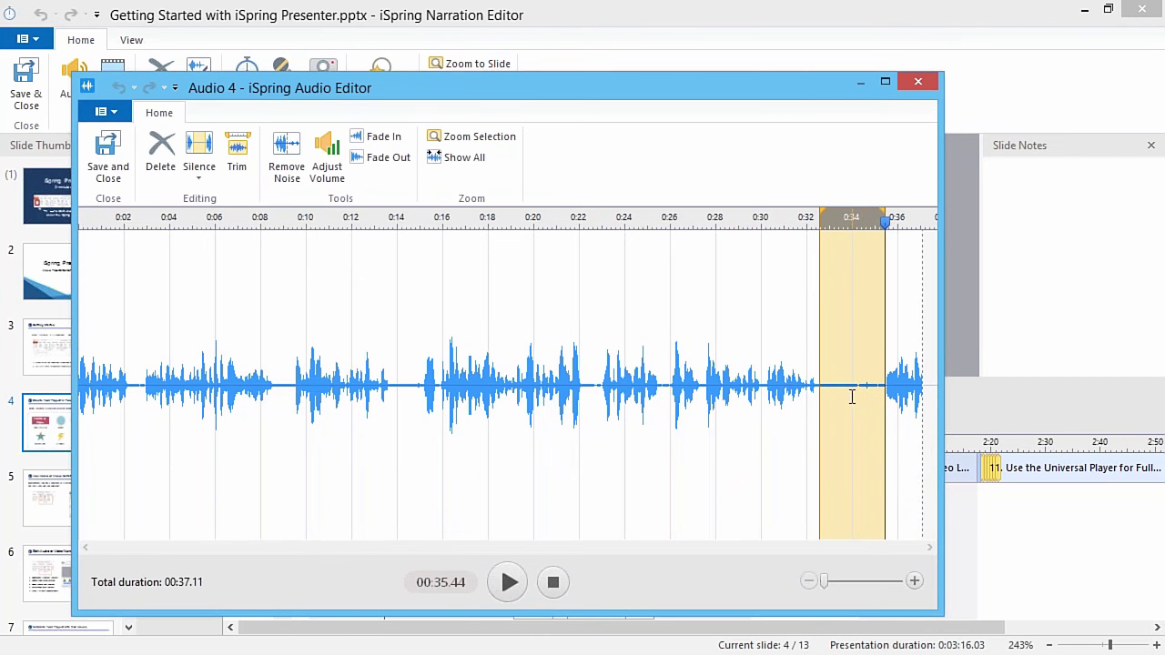
click(287, 173)
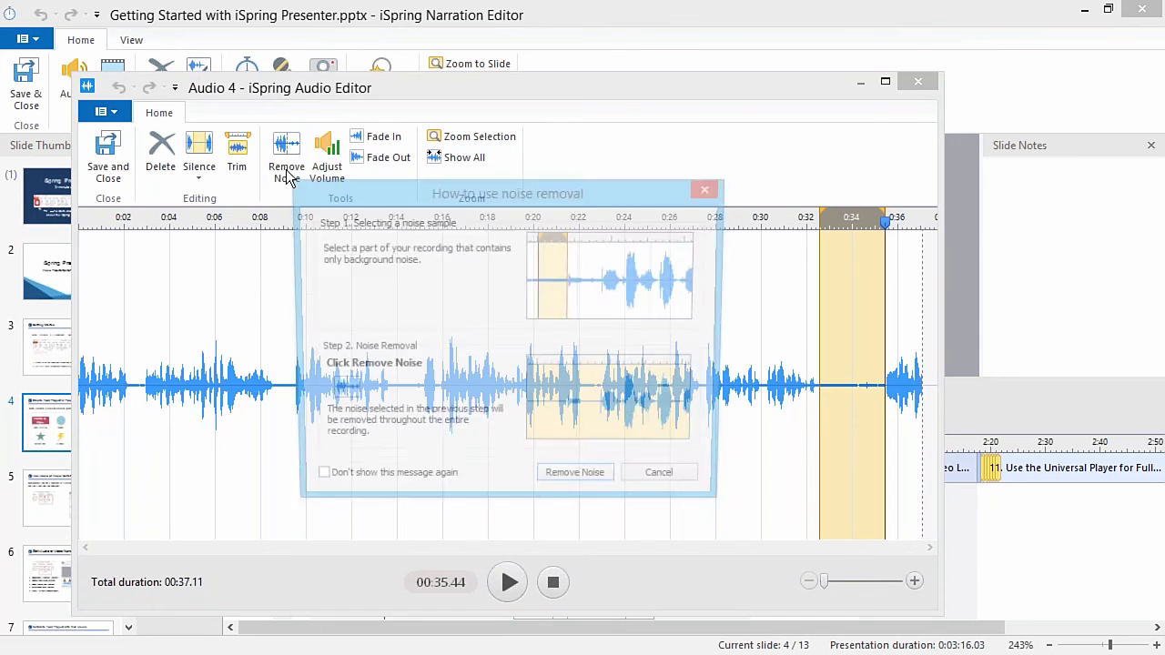
click(589, 483)
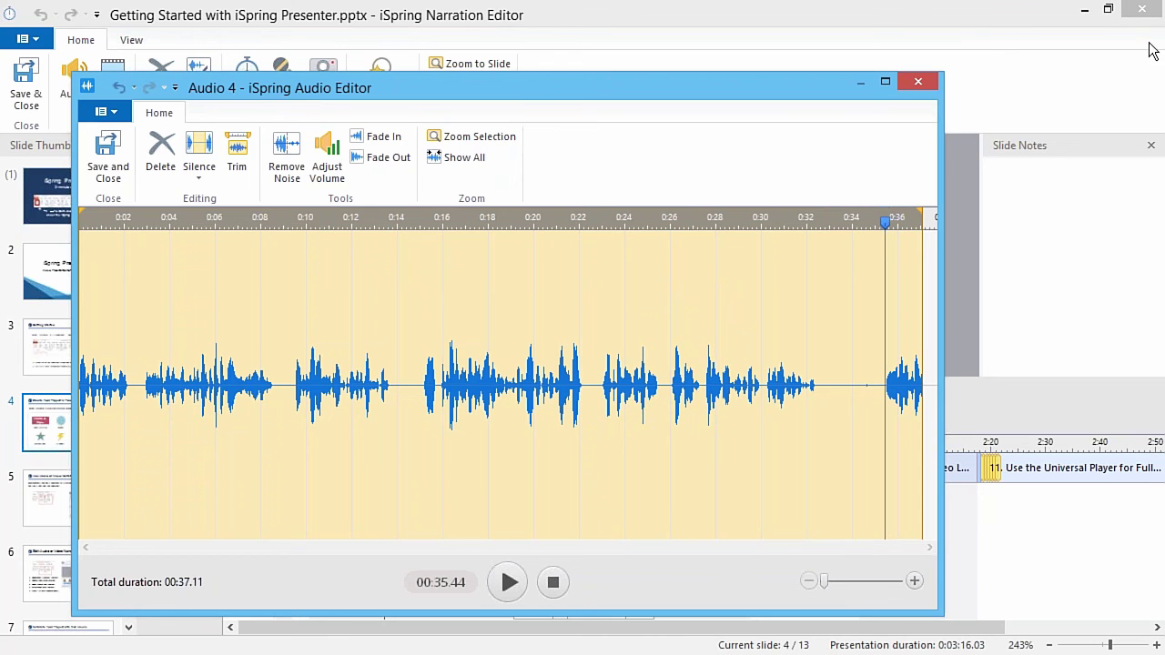
click(918, 81)
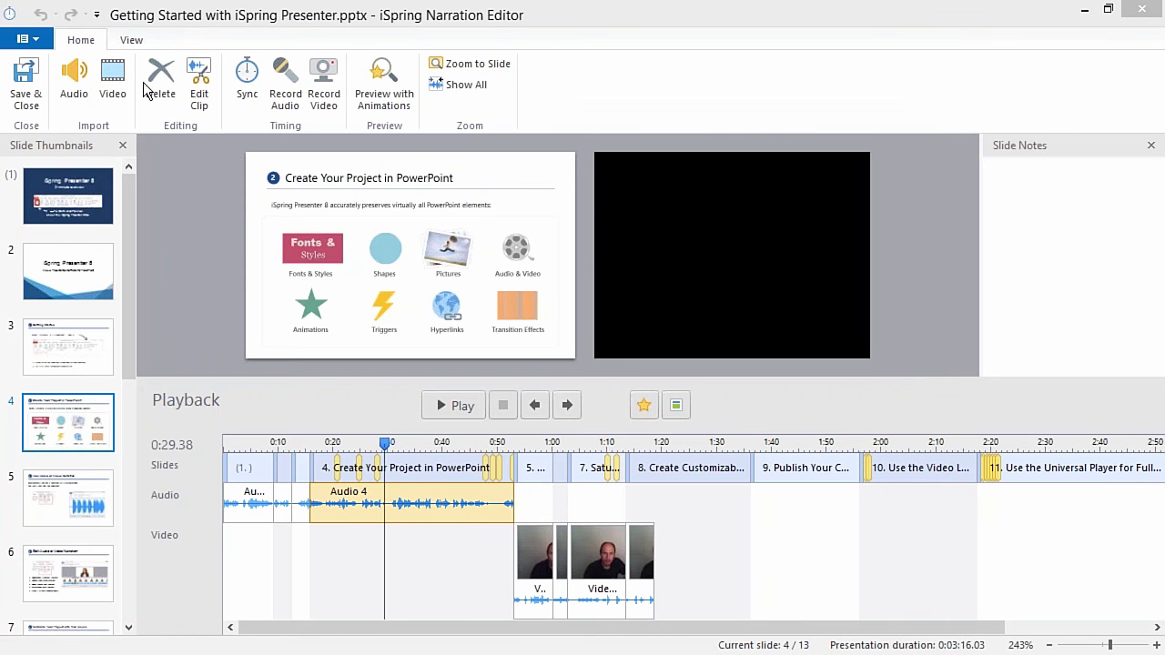
Reopen the Audio 4 clip and select the noise-only sample from 0:32.76 to 0:33.56.
double_click(377, 496)
mouse_move(526, 82)
mouse_down()
mouse_move(461, 80)
mouse_move(532, 62)
mouse_up()
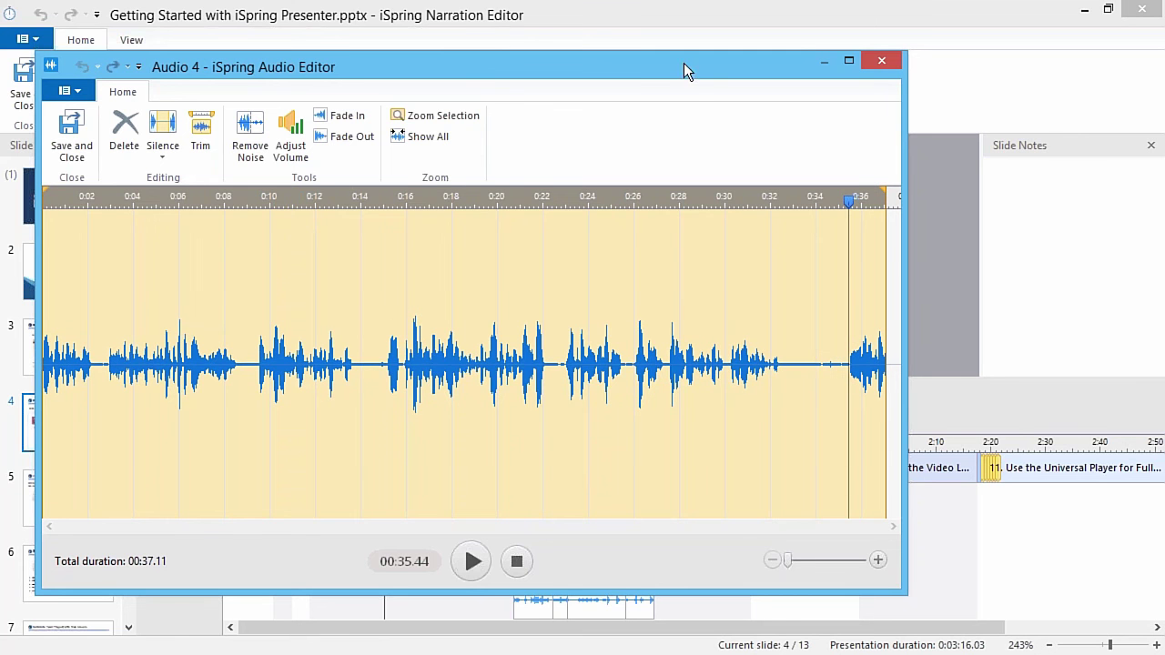
mouse_move(689, 80)
mouse_down()
mouse_move(641, 71)
mouse_move(674, 67)
mouse_up()
click(771, 362)
drag(767, 362, 833, 376)
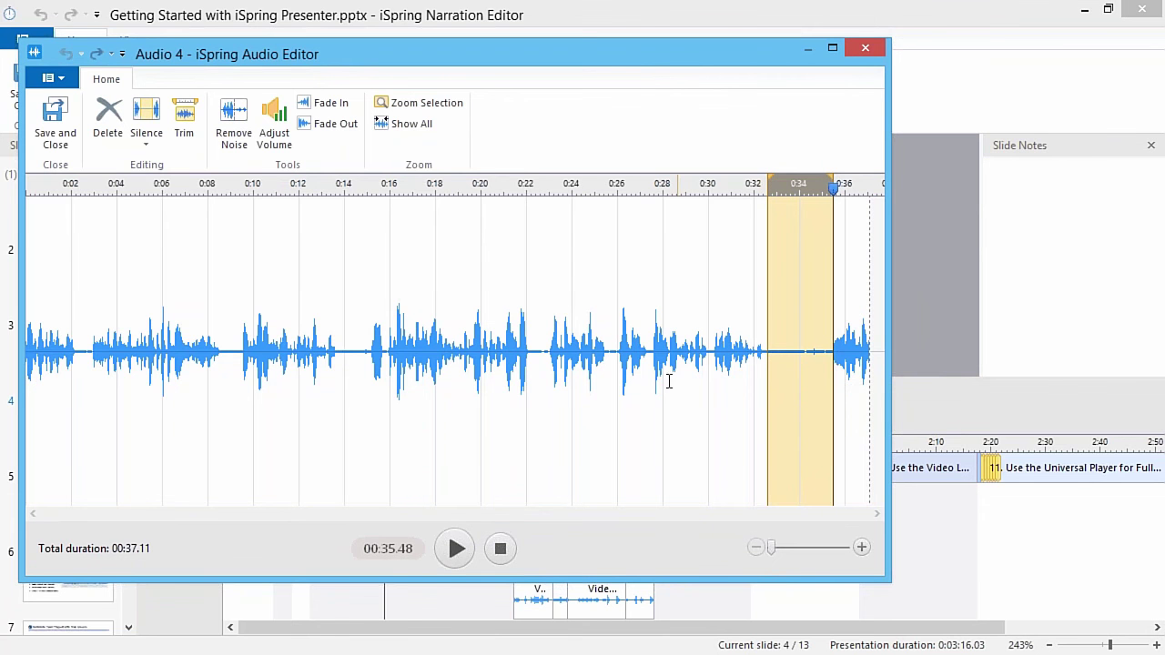
click(810, 364)
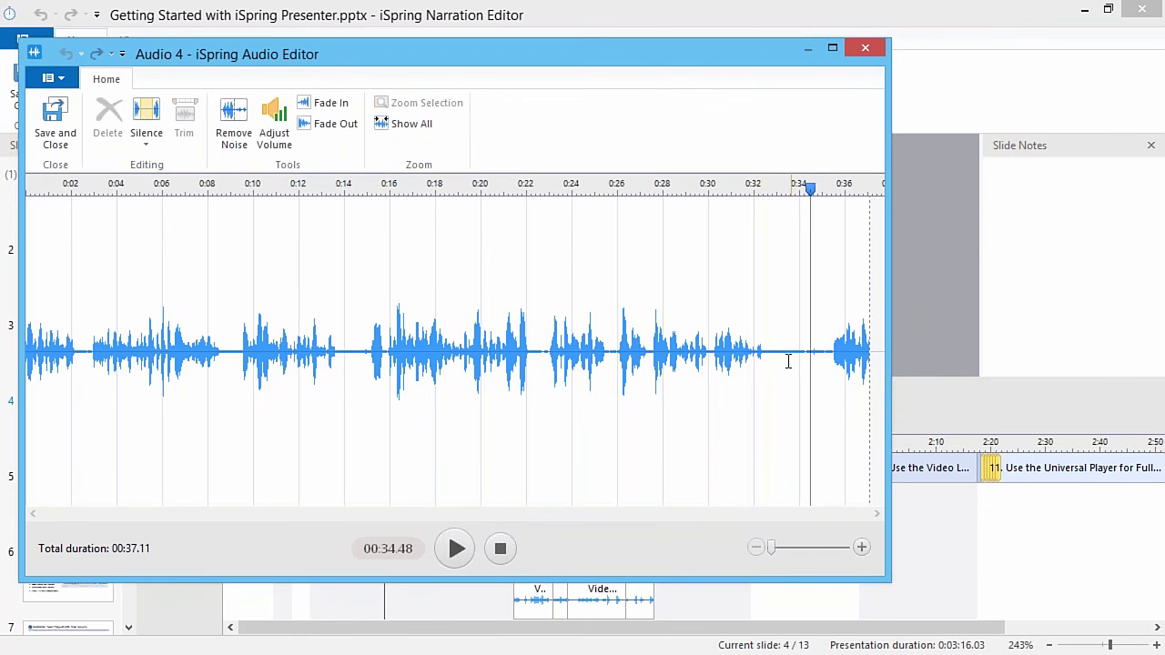
drag(771, 359, 823, 361)
Remove background noise from the whole recording with the help prompt disabled, leaving the playhead near 0:32.88.
click(236, 135)
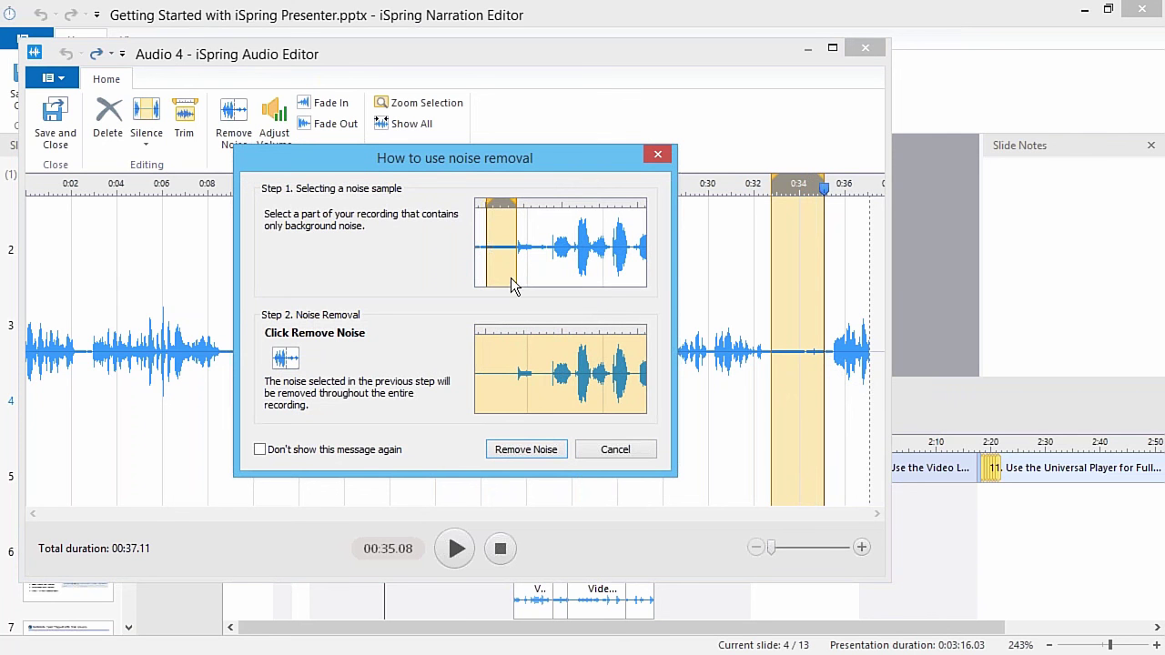
click(260, 451)
click(528, 448)
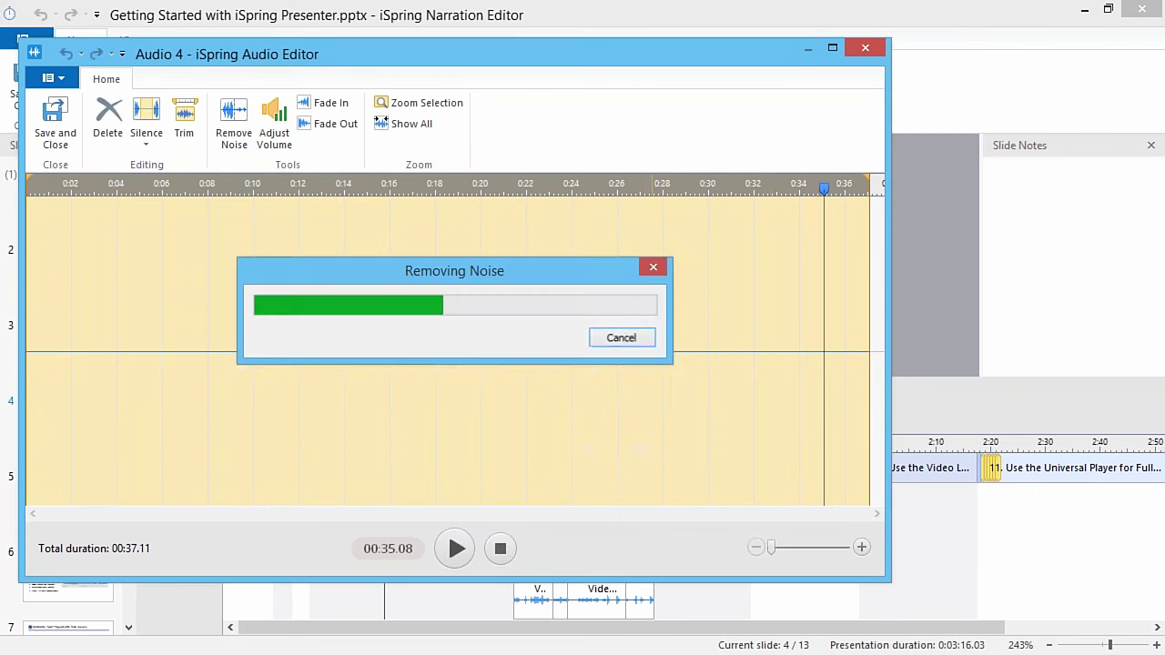
drag(770, 358, 811, 362)
click(785, 369)
click(773, 362)
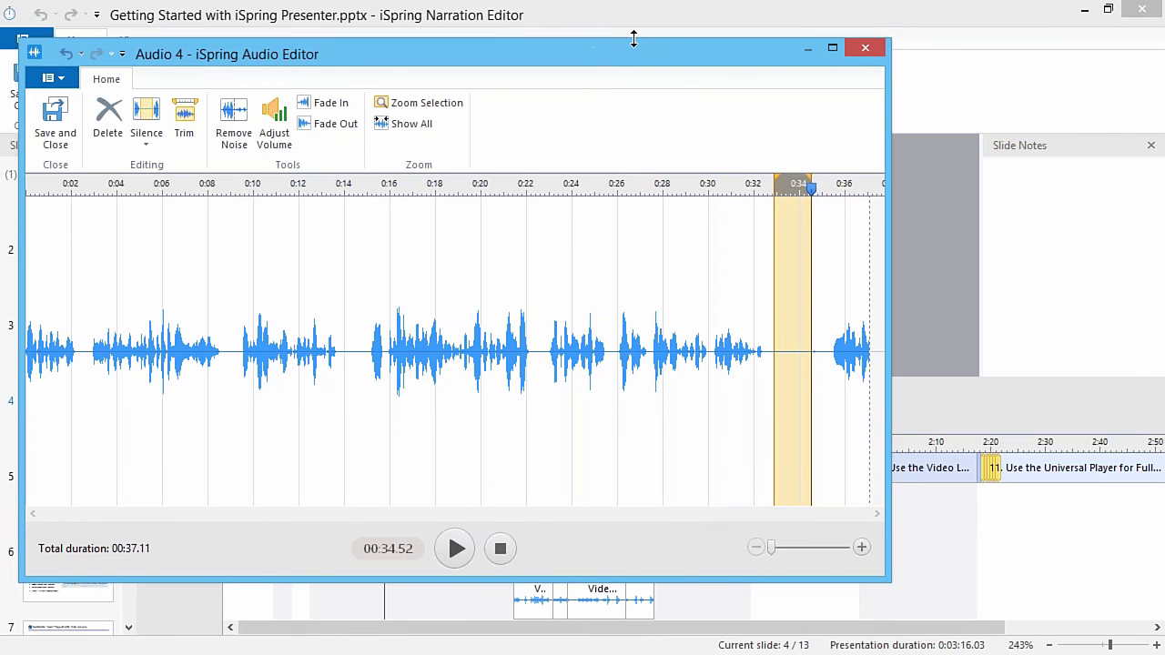
Cancel closing the editor and delete the 0:15.00–0:22.52 portion of Audio 4.
click(865, 45)
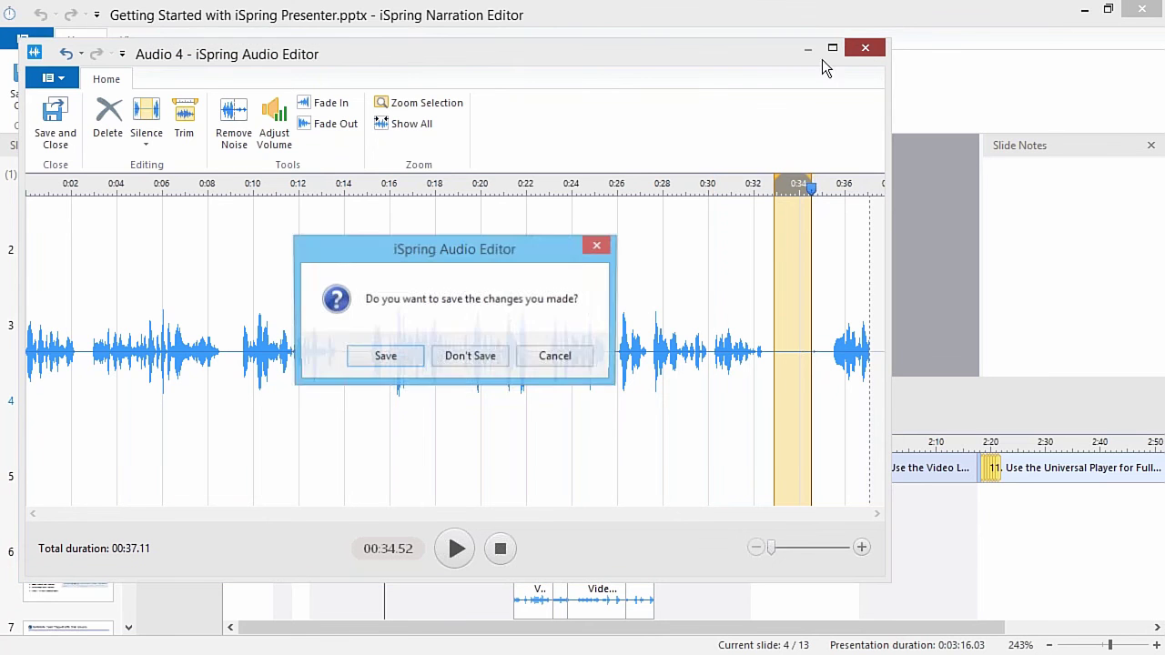
click(554, 356)
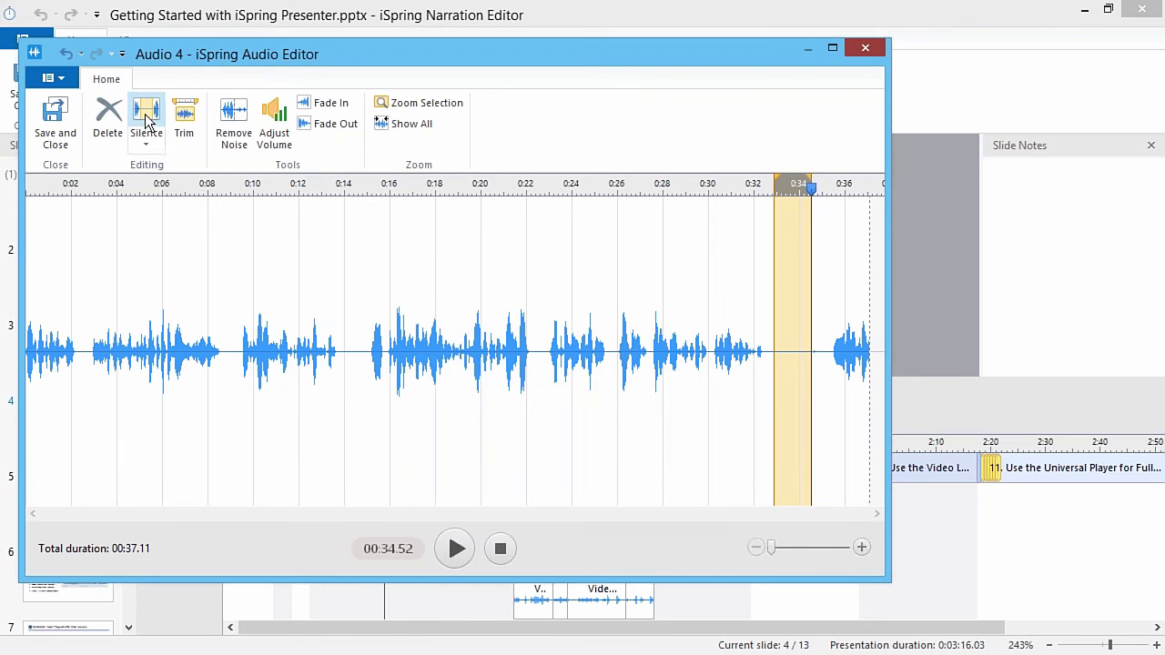
drag(327, 362, 535, 382)
click(318, 355)
drag(367, 353, 538, 395)
key(Delete)
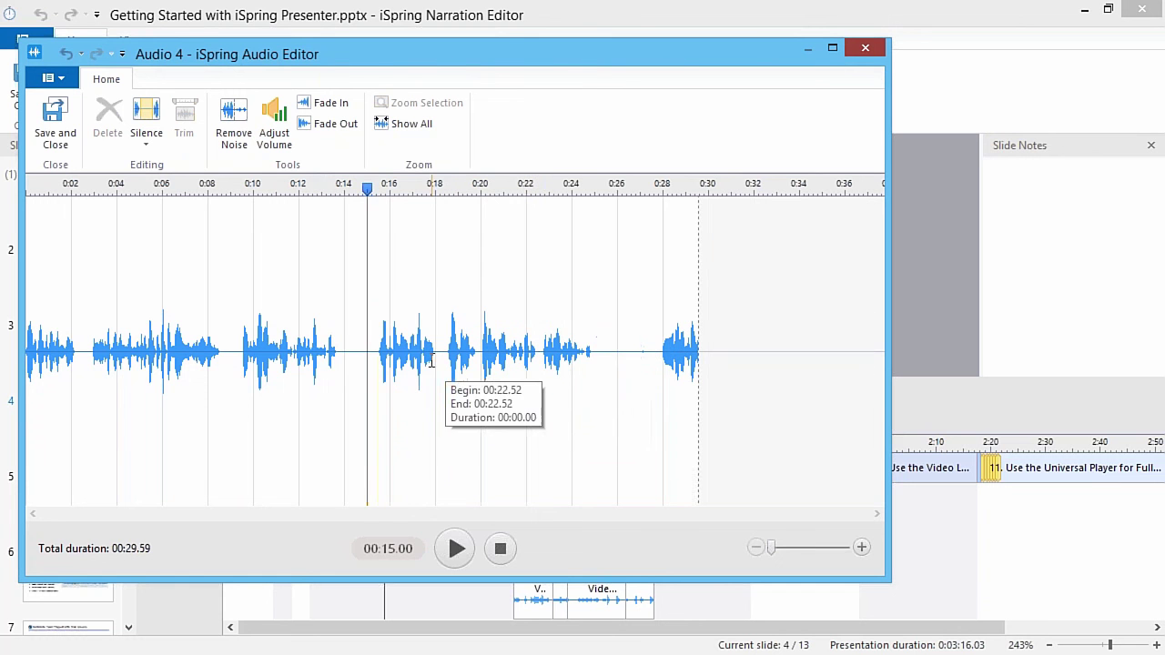
Trim to about 0:09–0:25, undo the edits, close the editor and select the webcam video clip.
drag(606, 353, 231, 377)
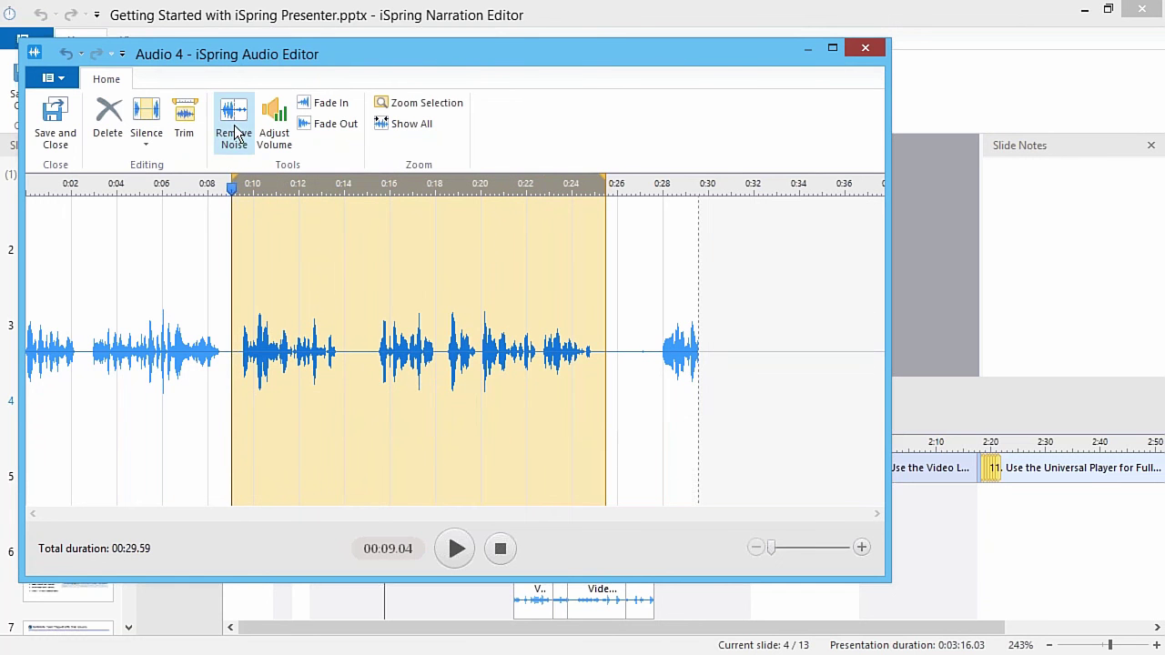
click(188, 138)
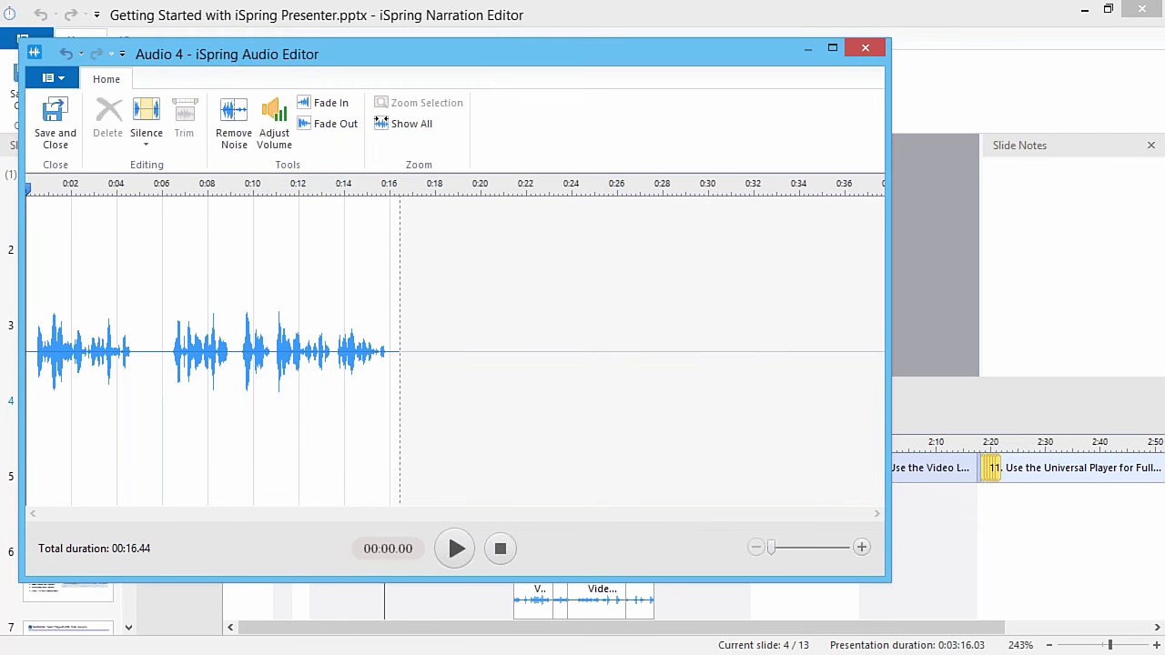
key(ctrl+z)
key(ctrl+z)
key(ctrl+z)
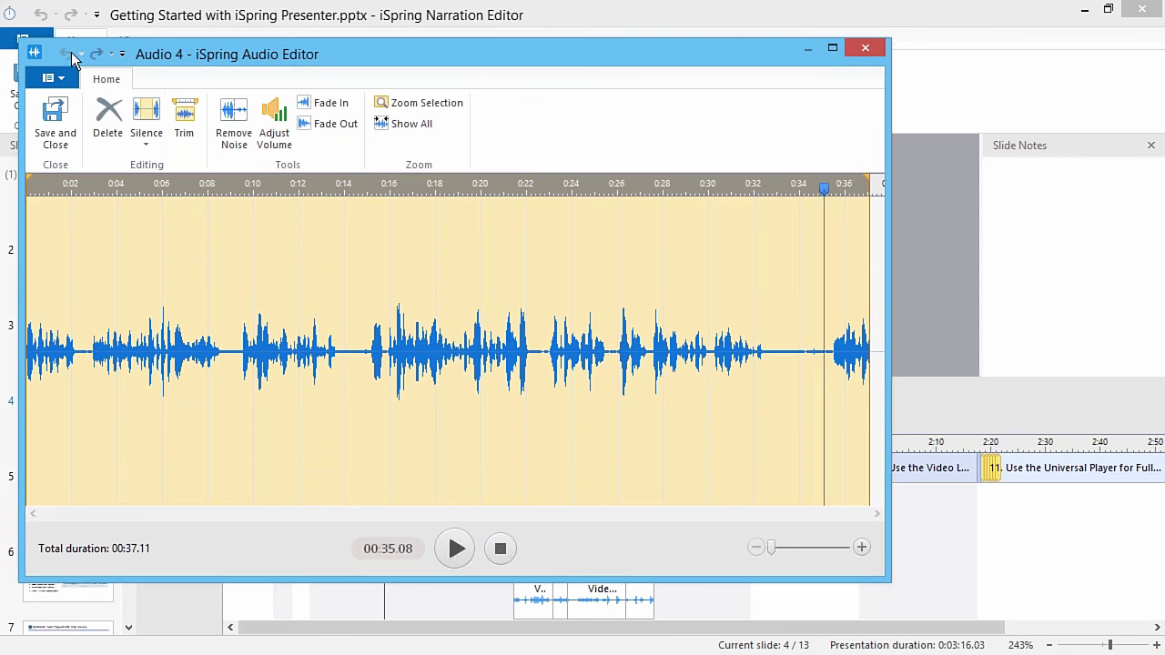
click(97, 53)
click(65, 54)
drag(507, 62, 423, 60)
click(792, 56)
click(596, 556)
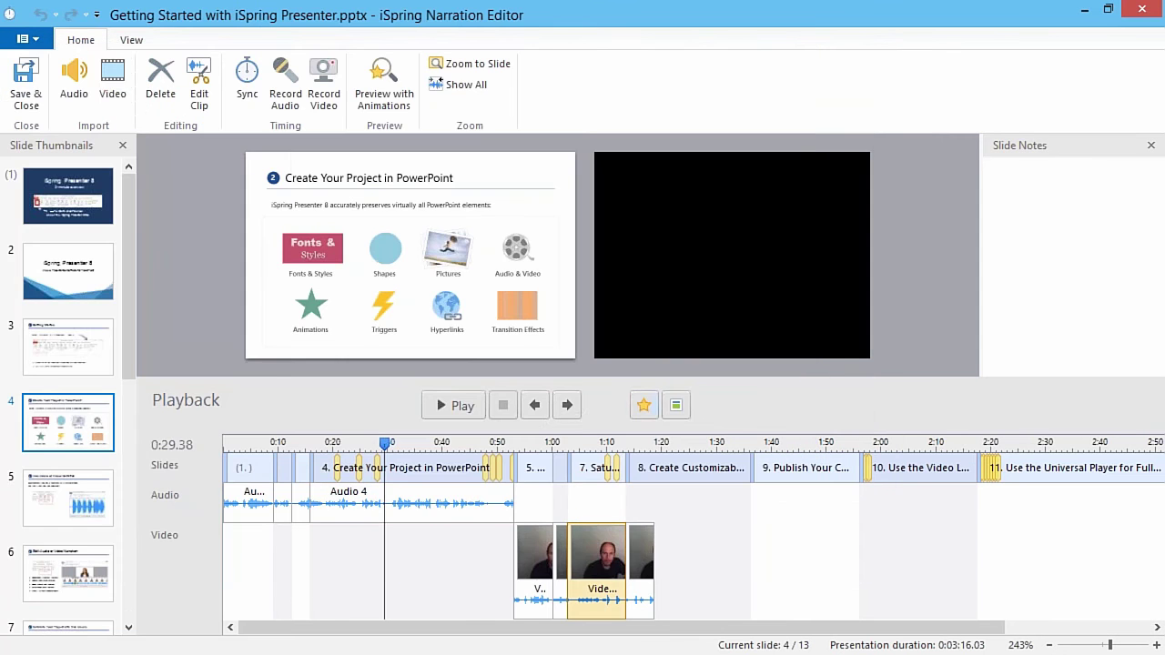
Open the Video 3 clip in the video editor and delete its first 1.66 seconds.
click(200, 101)
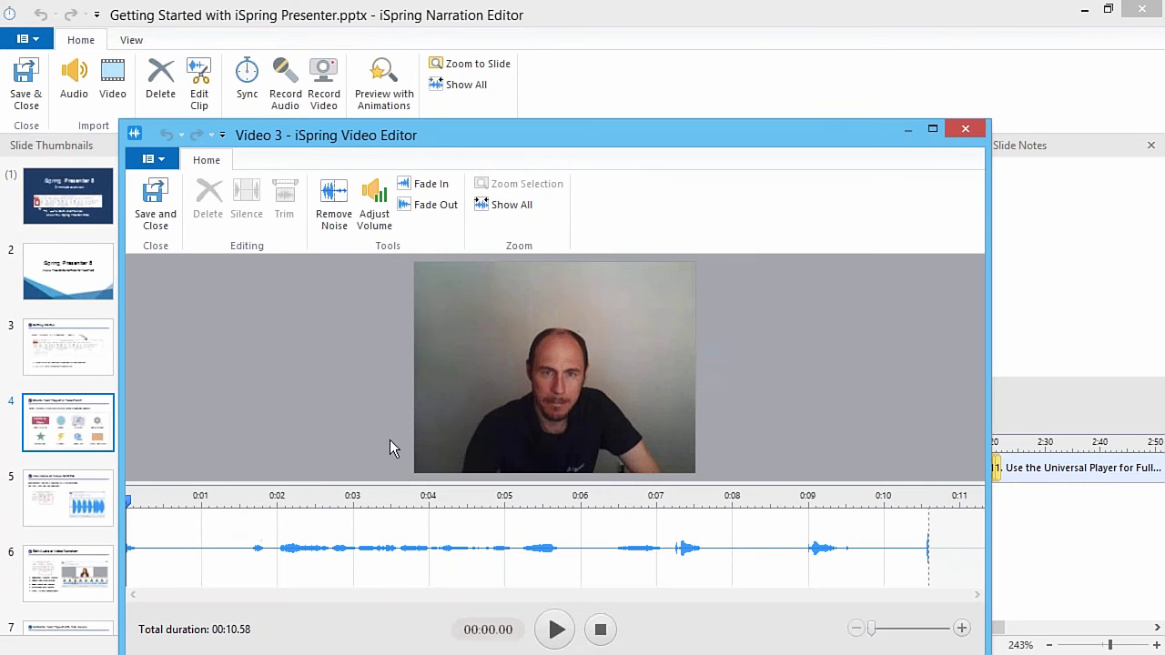
drag(178, 508, 592, 514)
drag(253, 550, 100, 557)
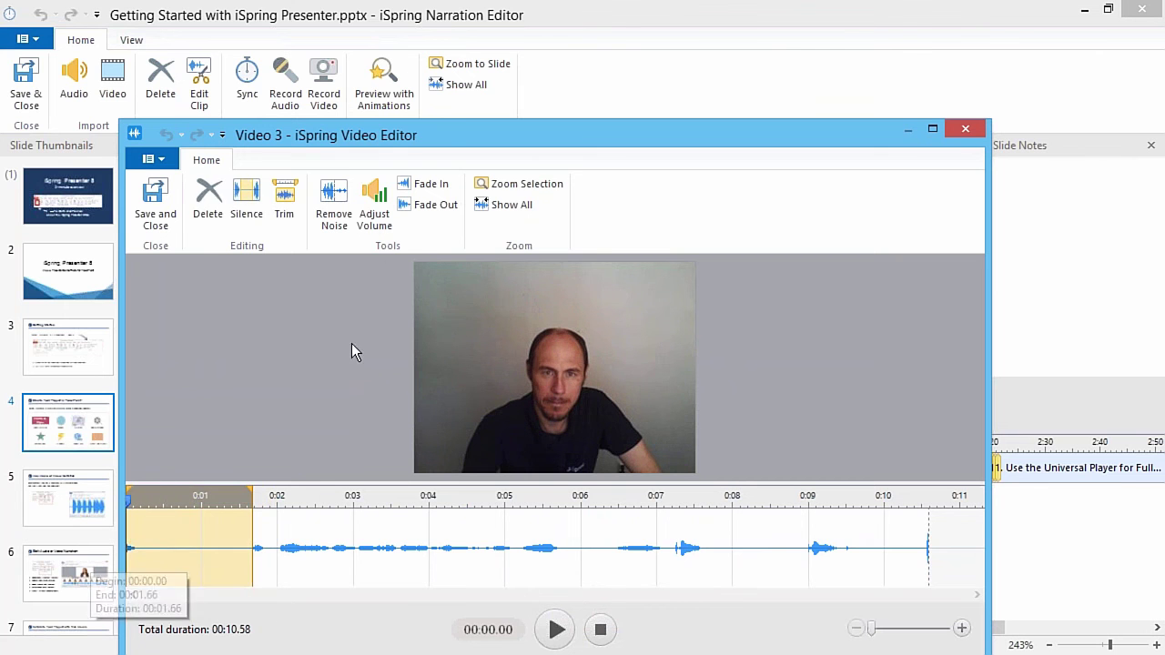
click(207, 205)
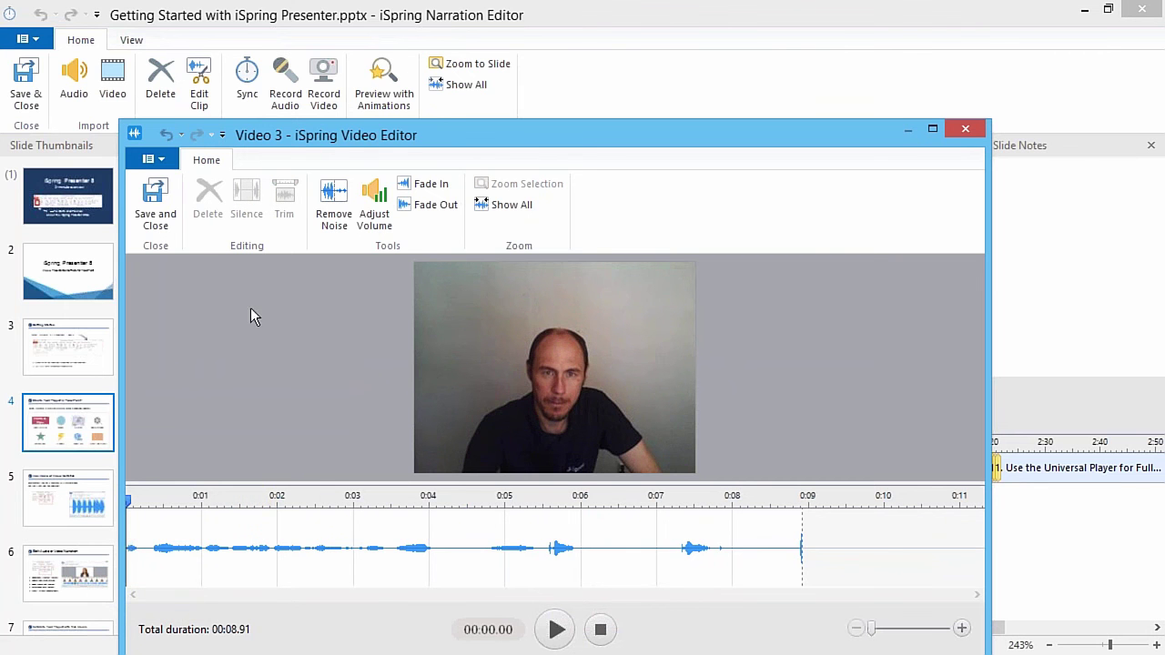
drag(601, 554, 686, 550)
click(609, 550)
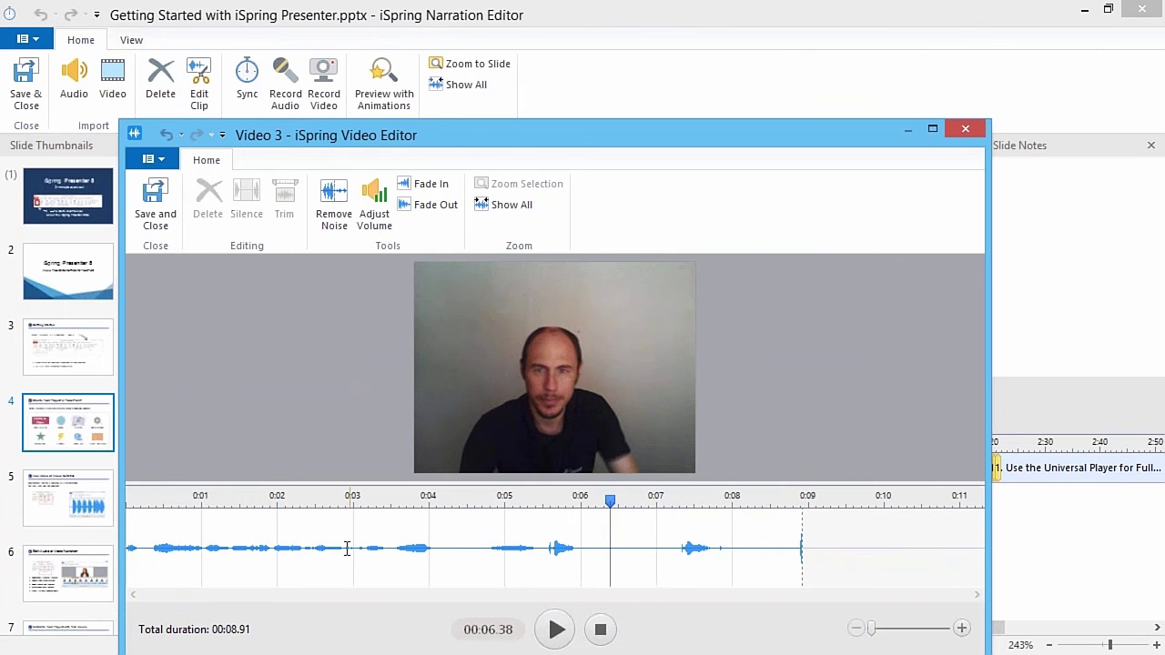
Trim the video to 0:00.32–0:04.28, fade out its end and fade in the first 1.2 seconds.
drag(151, 551, 445, 558)
click(283, 216)
drag(312, 549, 459, 445)
click(435, 206)
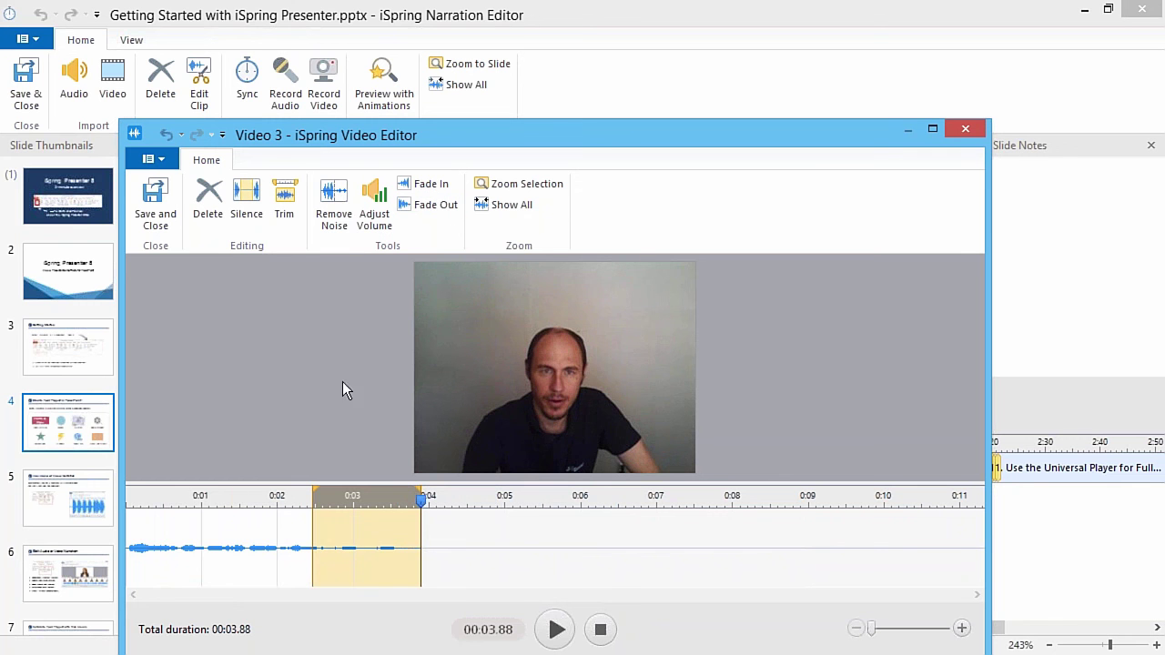
drag(216, 548, 127, 548)
click(431, 189)
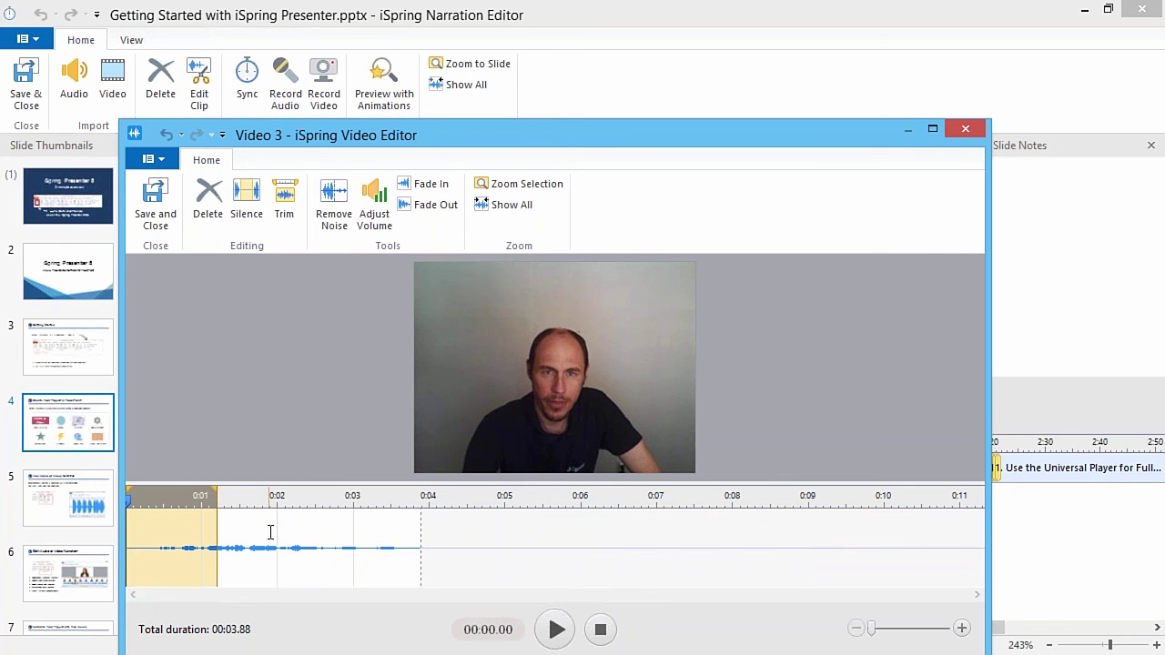
click(225, 564)
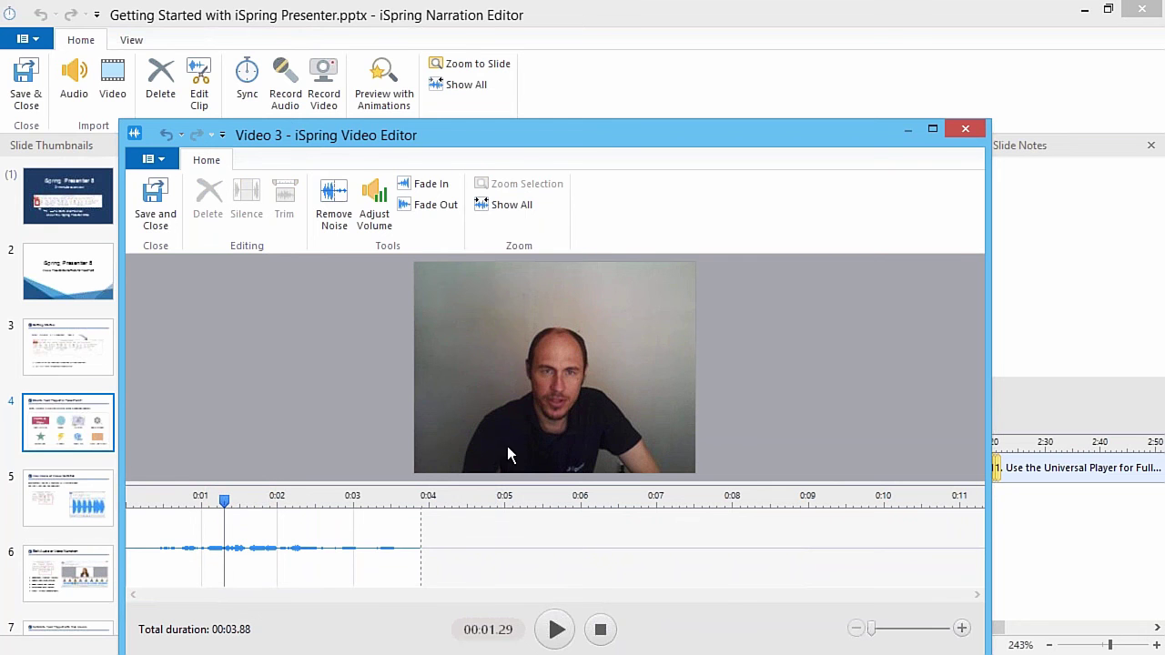
Review the edited clip from start to end, then close the video editor without saving.
drag(600, 127, 505, 60)
click(190, 431)
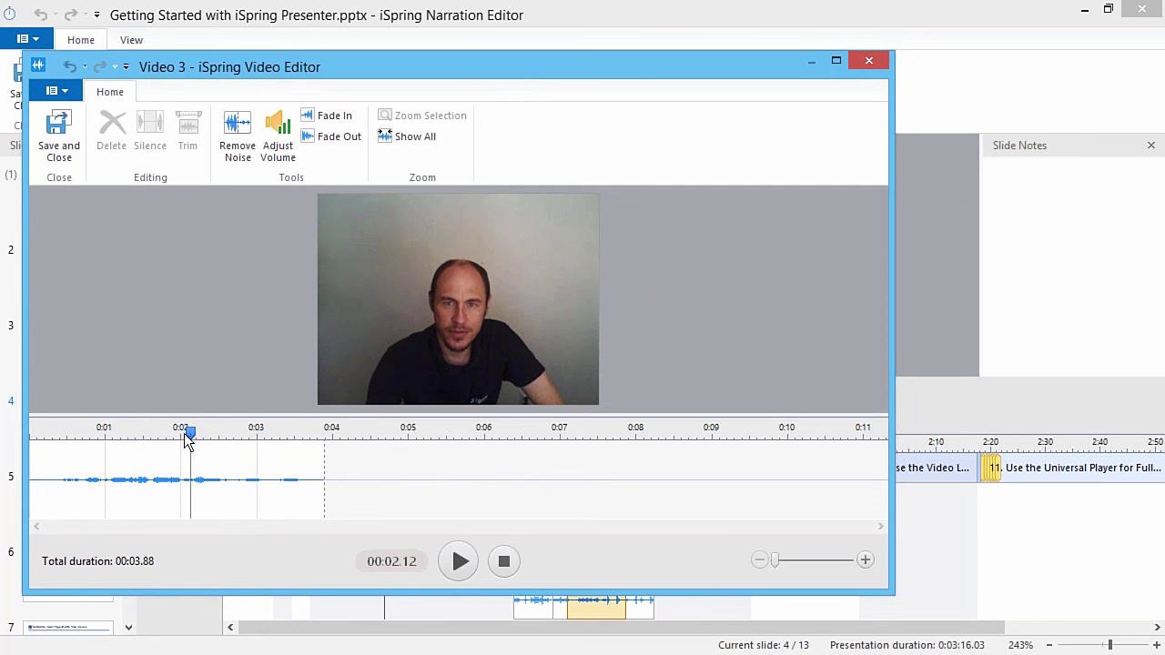
click(320, 441)
click(55, 448)
drag(53, 449, 32, 448)
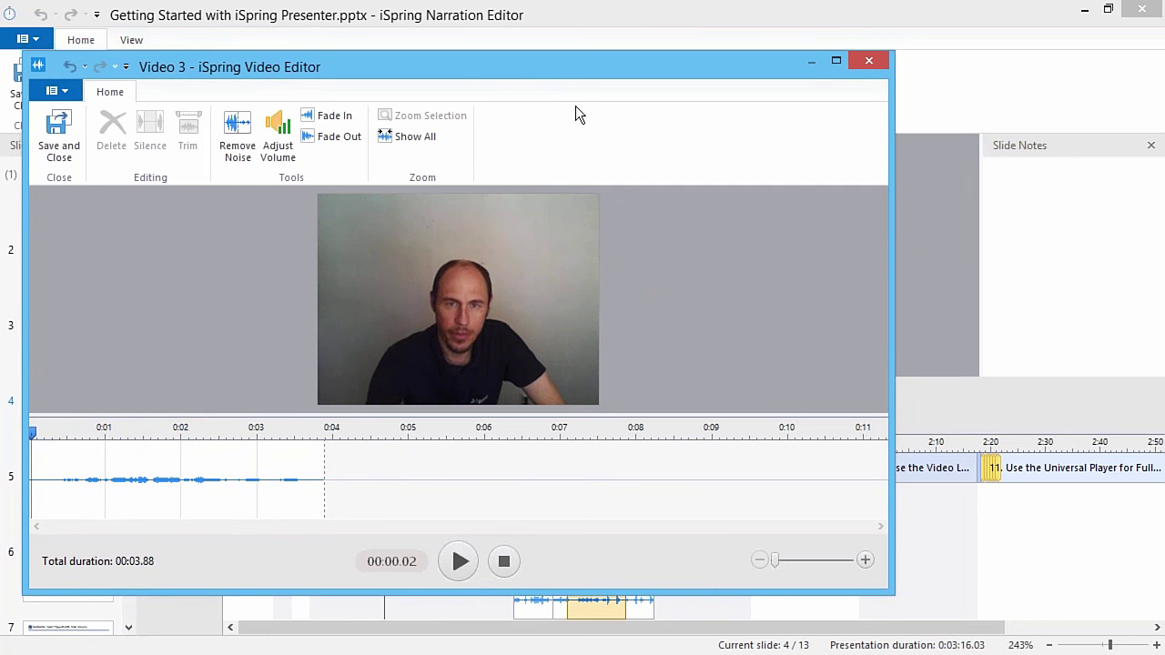
click(868, 61)
click(475, 369)
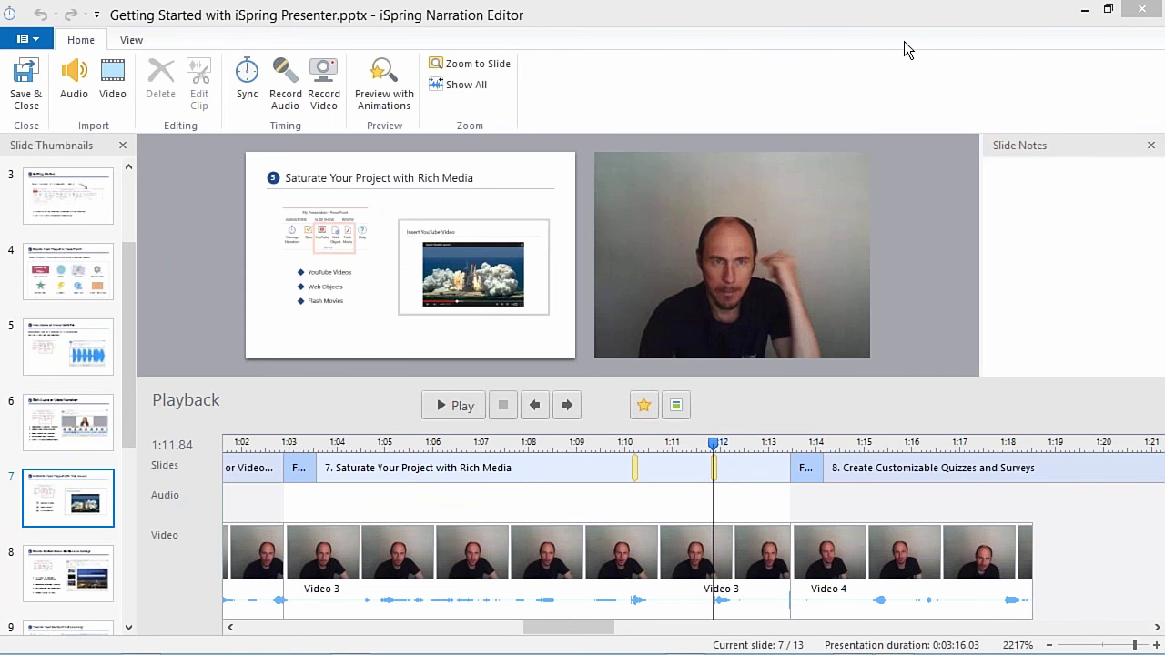
Scrub slide 7's playback to the first animation marker near 1:10.2, then restore the editor window.
click(616, 443)
drag(572, 443, 634, 438)
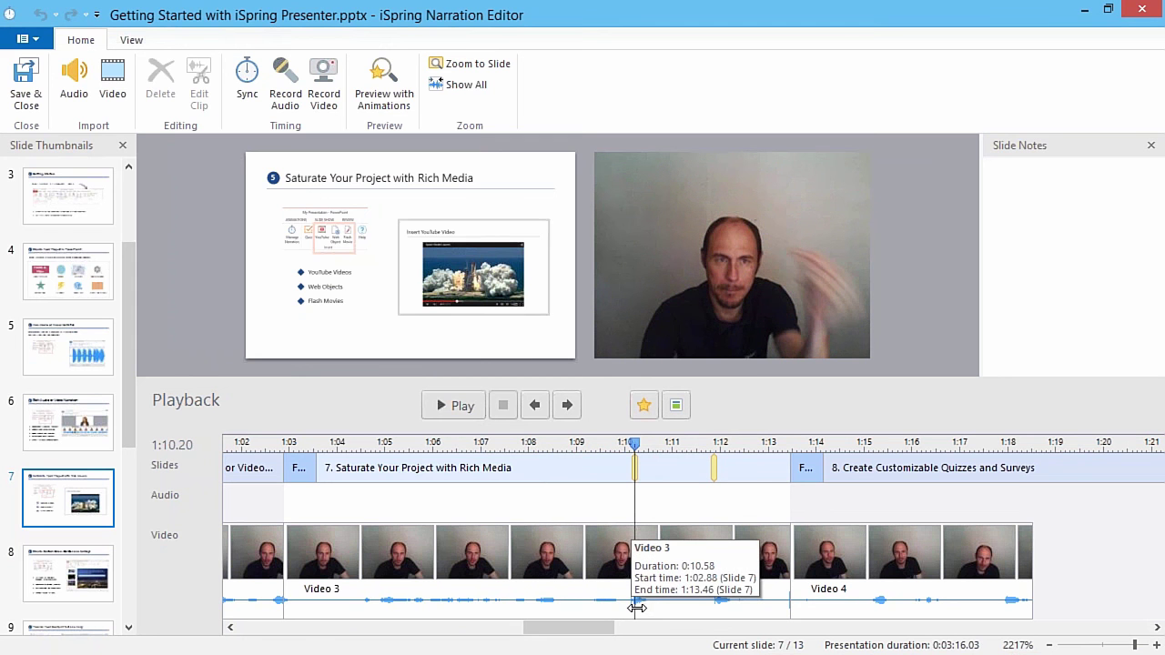
drag(638, 608, 714, 614)
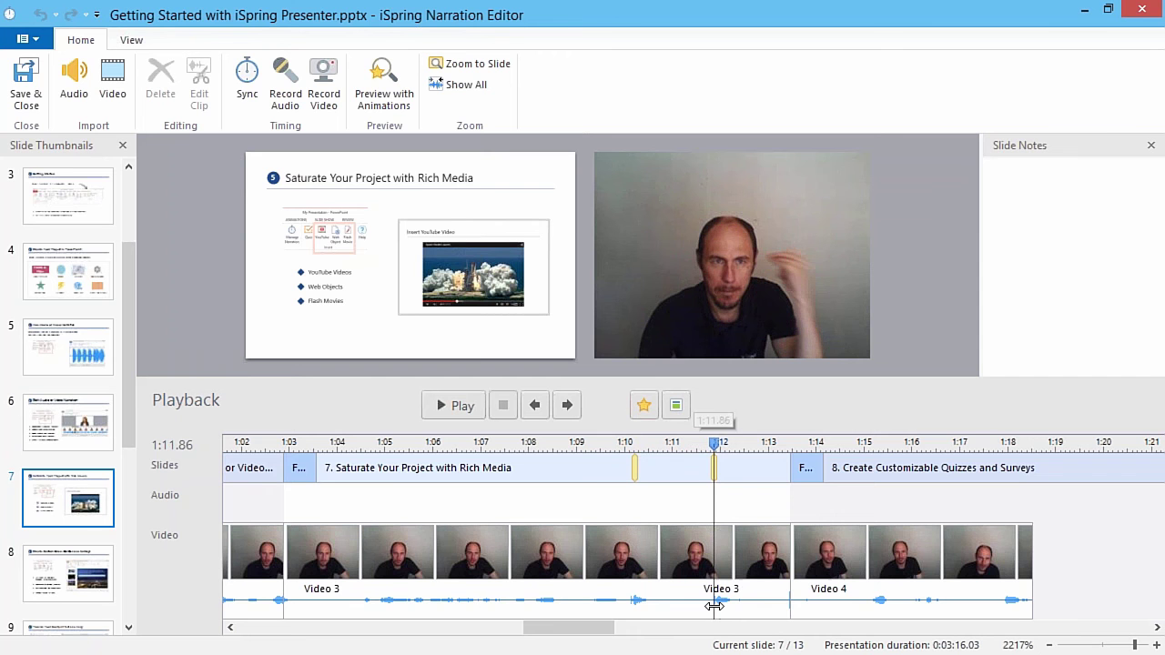
double_click(512, 21)
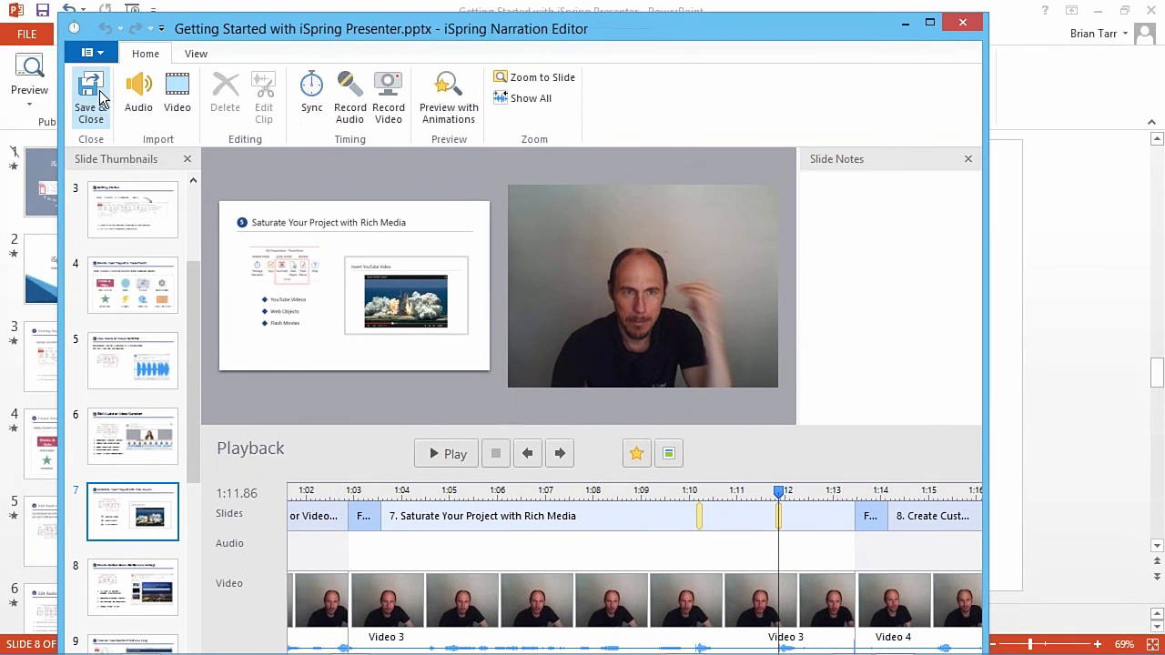
Save and close the narration editor, then open slide 7's Animation Pane with the YouTube animation kept On Click.
click(98, 107)
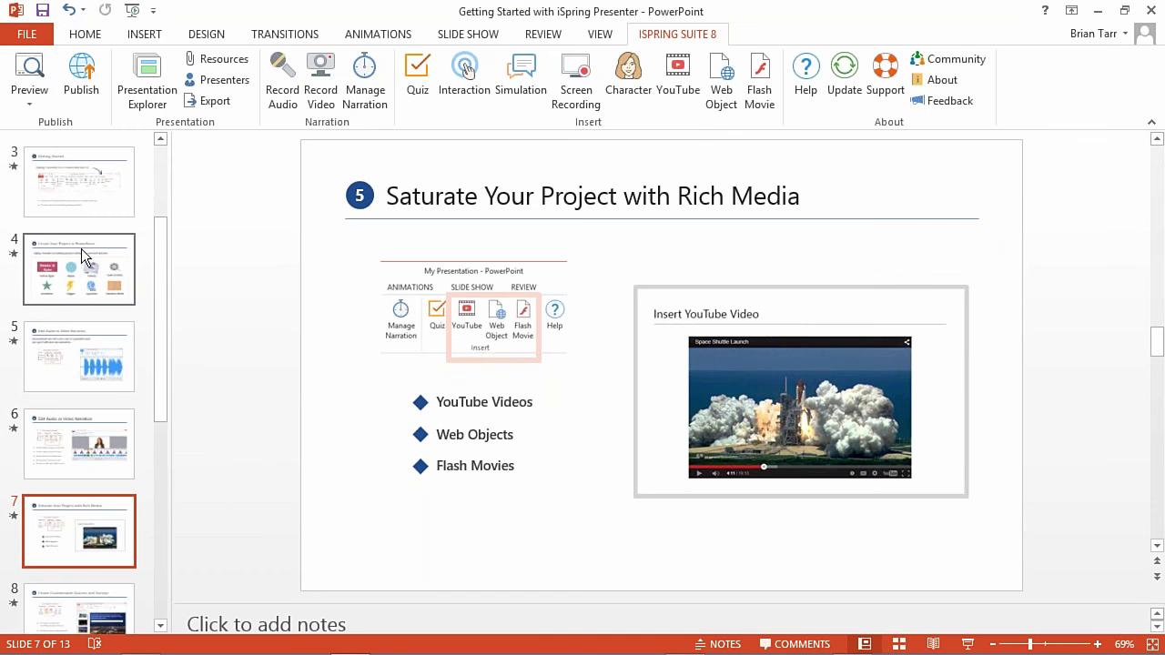
click(748, 401)
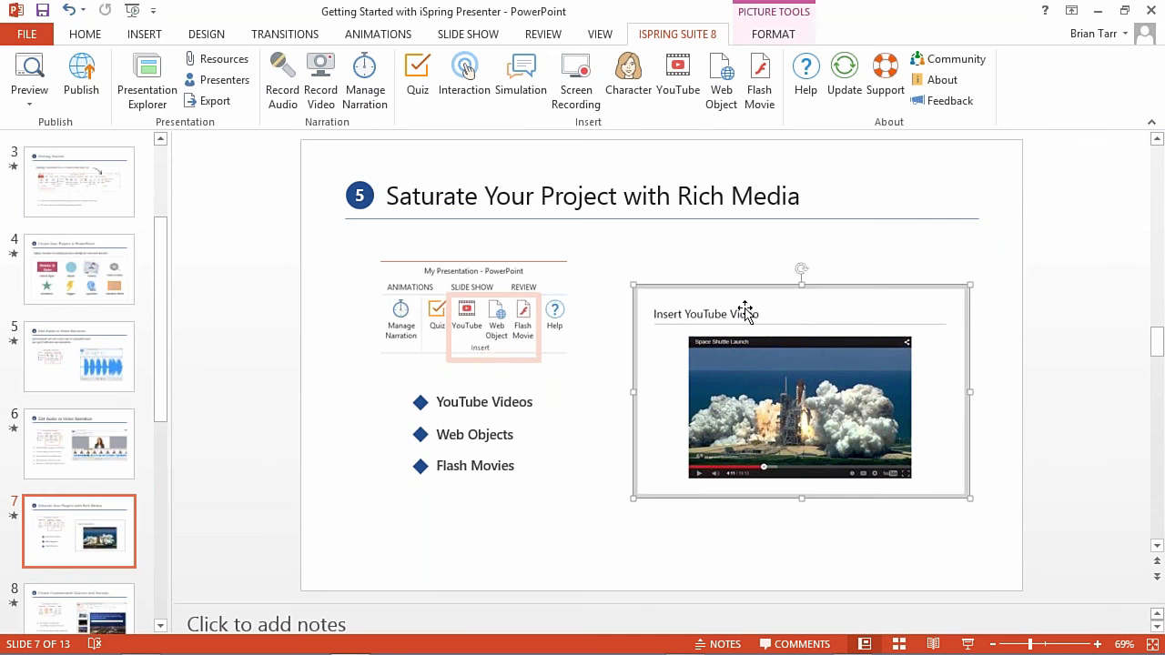
click(380, 39)
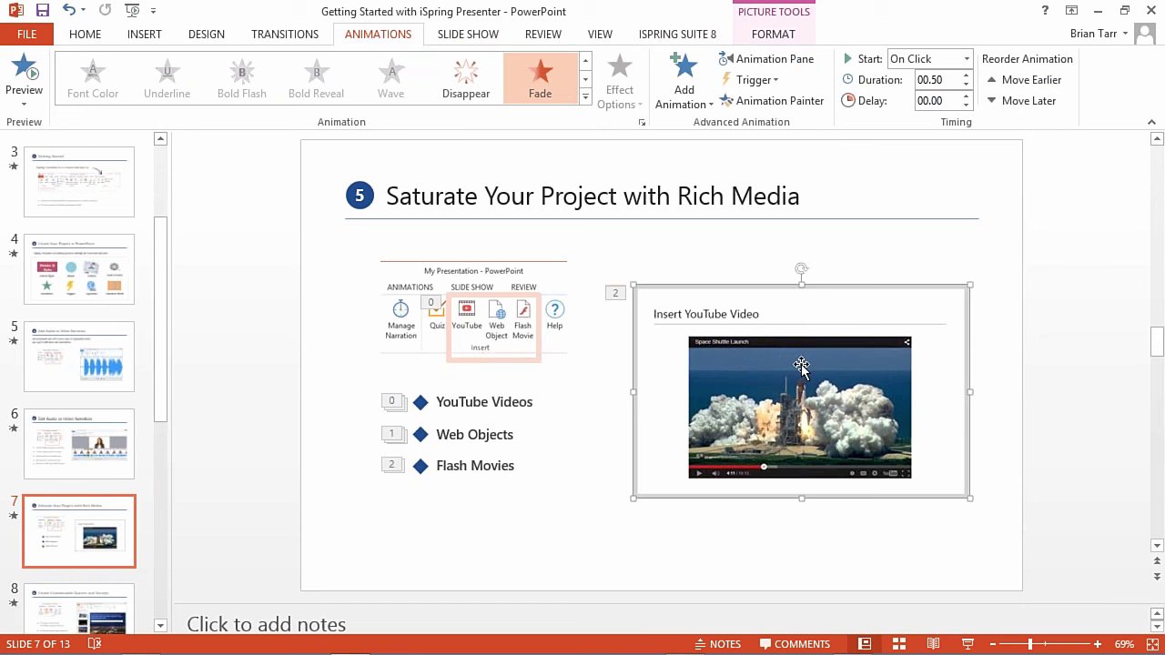
click(763, 61)
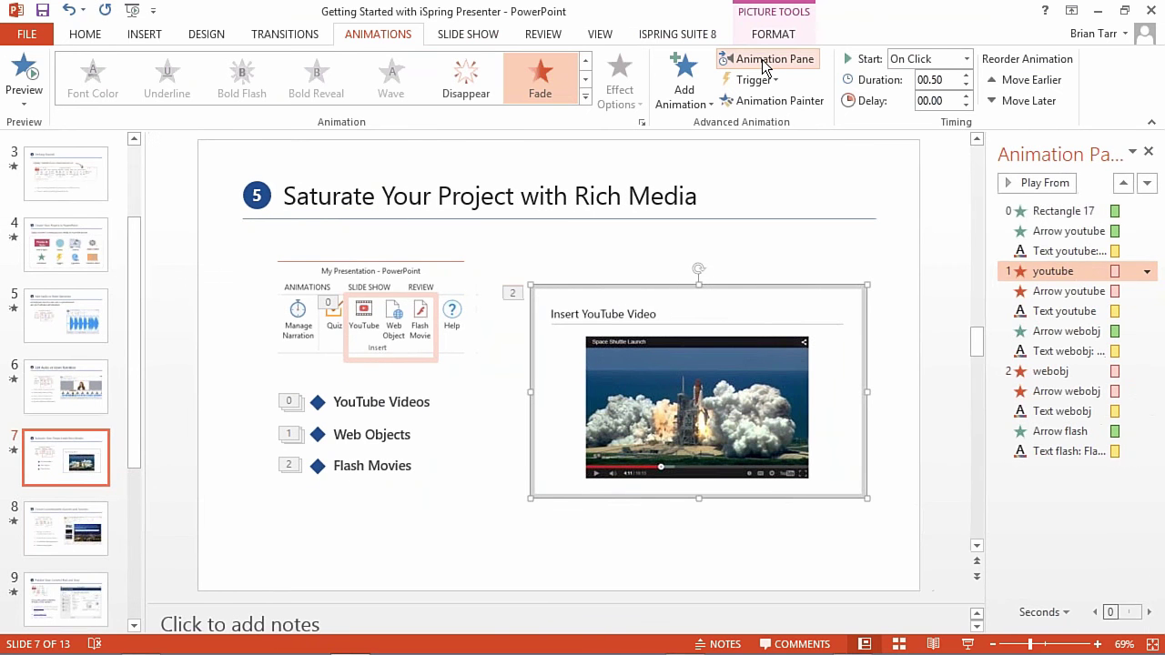
click(966, 60)
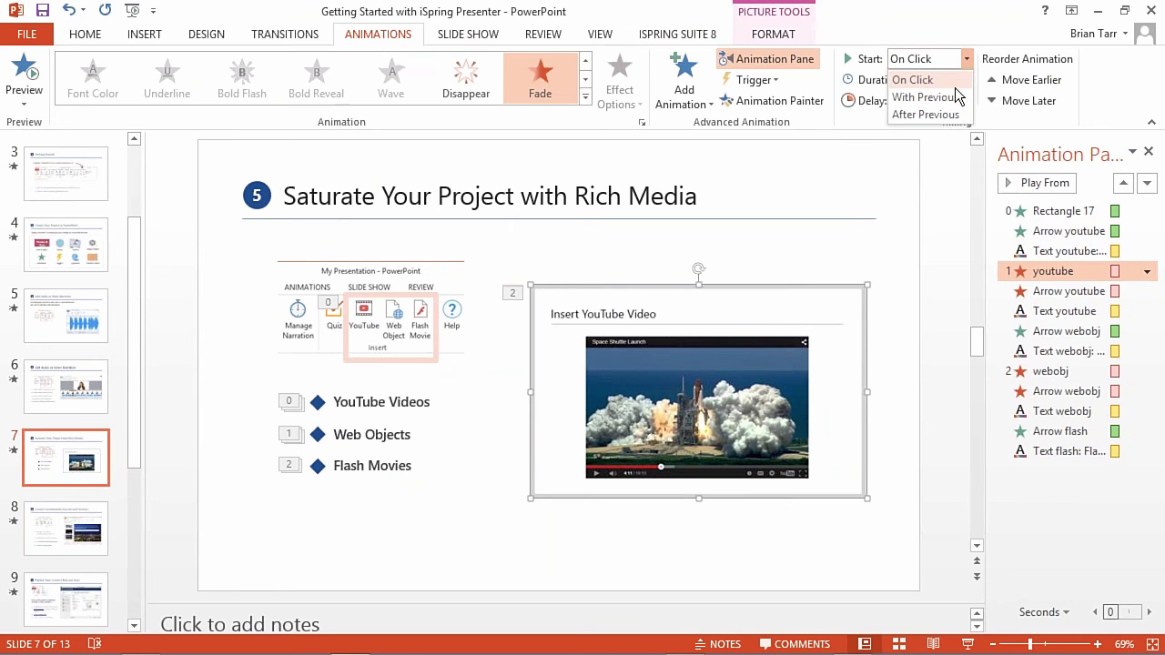
click(966, 59)
Select all of slide 7's animations and confirm they all start On Click.
click(1086, 512)
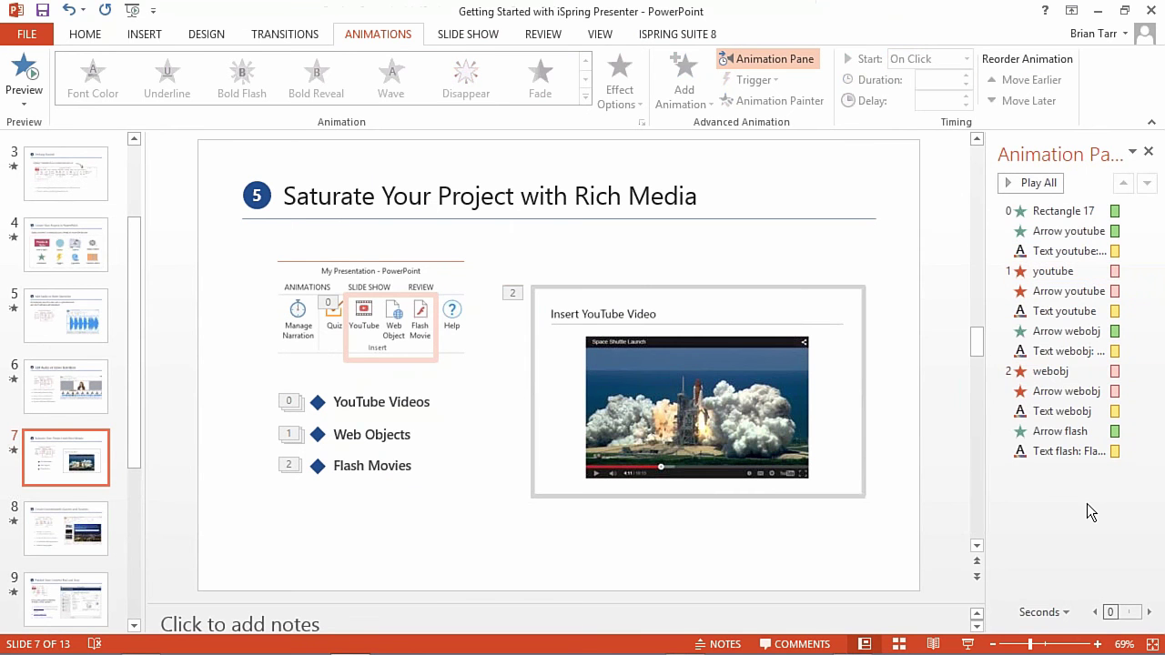
key(ctrl+a)
click(966, 60)
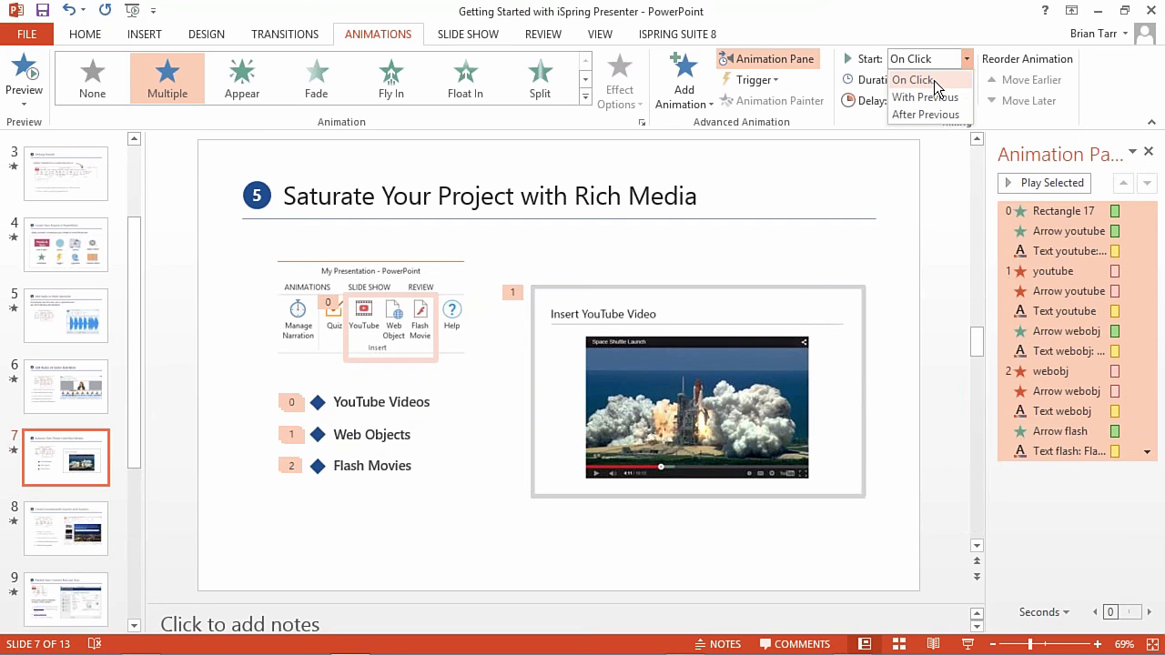
click(1092, 550)
click(1080, 539)
click(1082, 514)
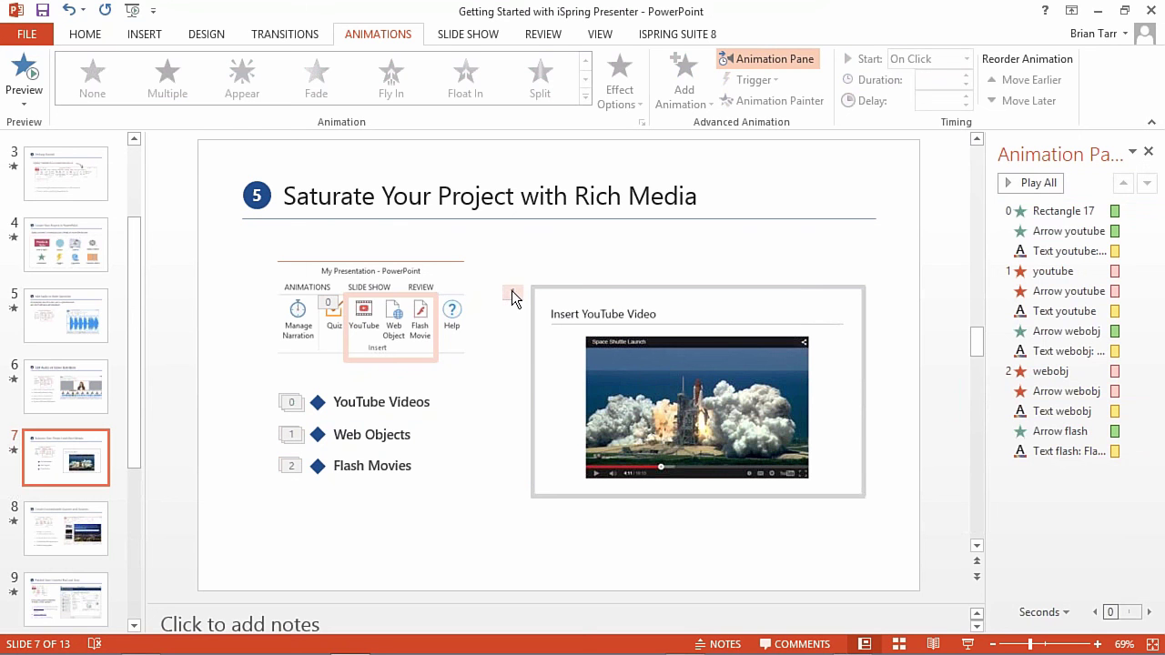
key(ctrl+a)
click(966, 58)
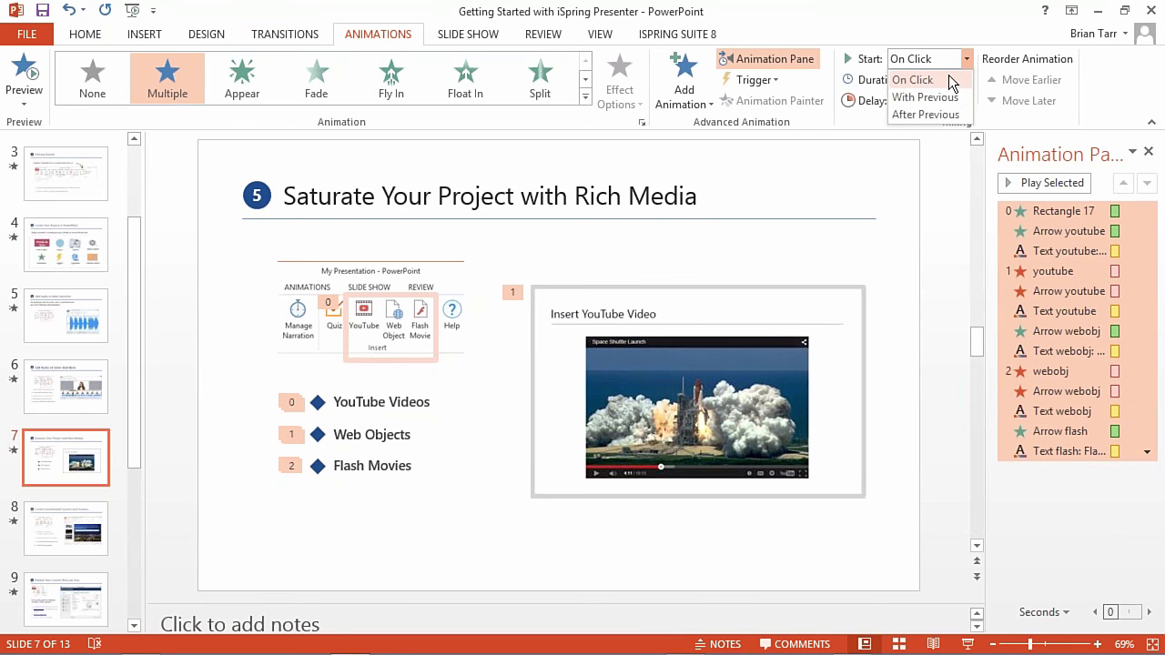
click(967, 59)
click(683, 34)
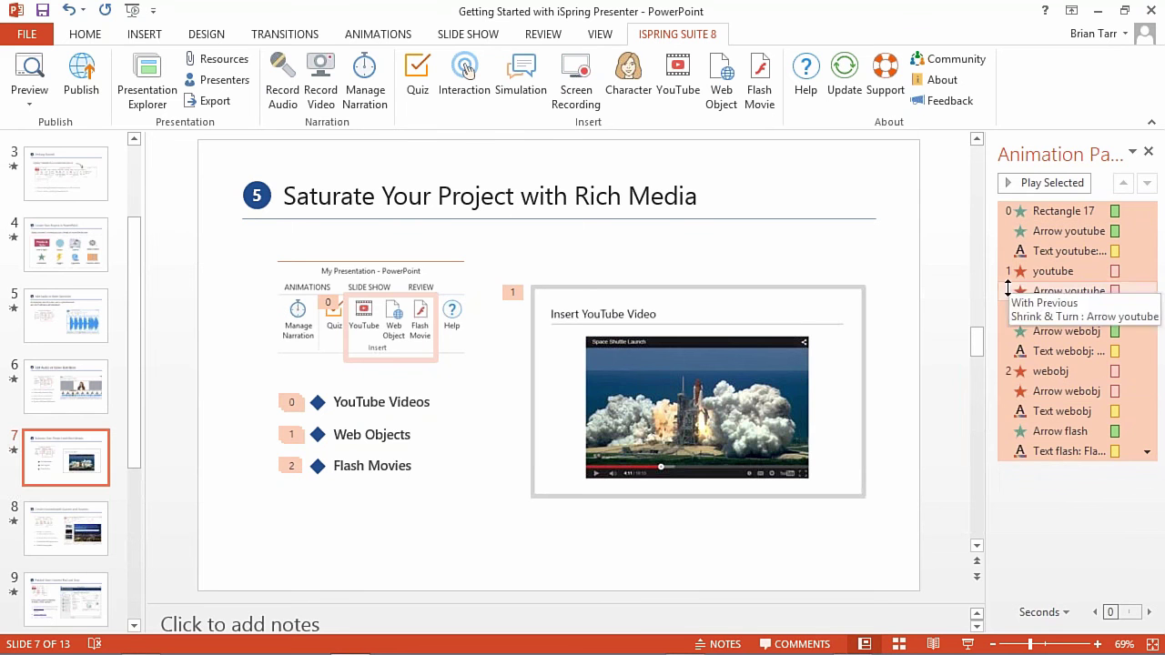
drag(985, 310, 737, 296)
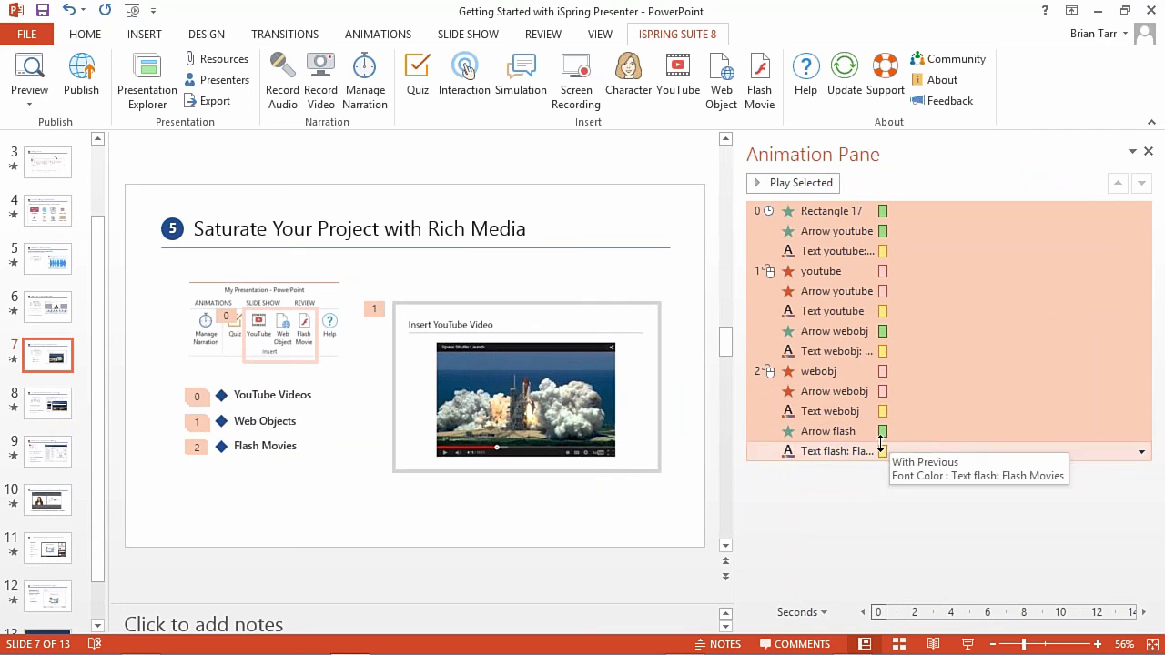
drag(881, 212, 906, 218)
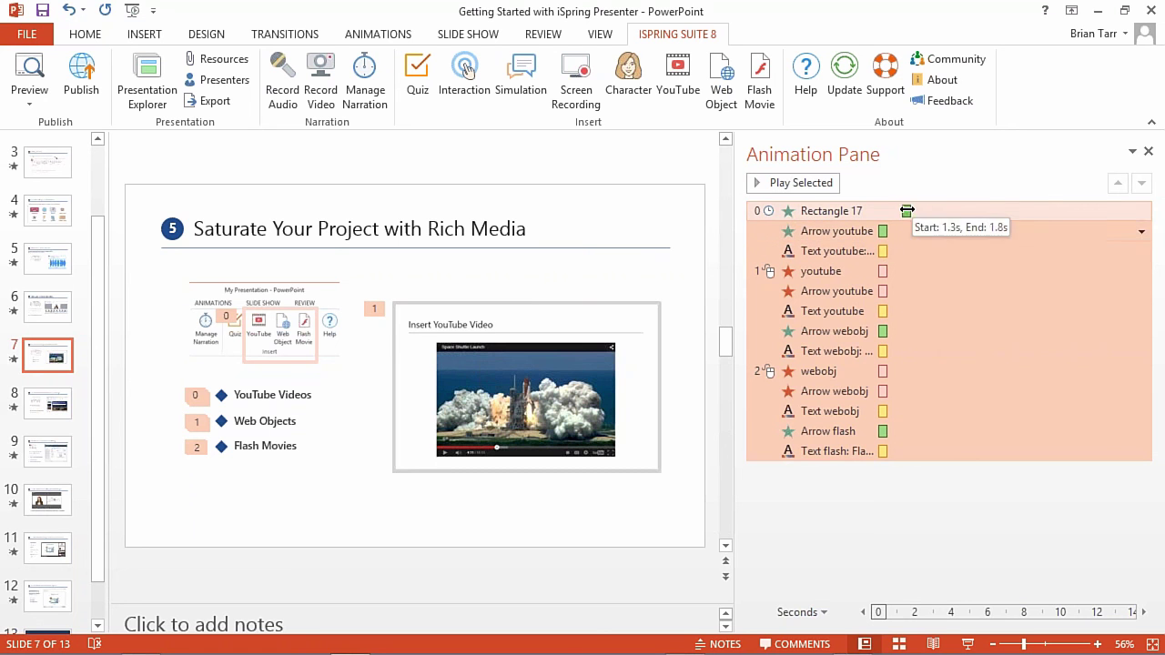
drag(902, 211, 881, 211)
key(ctrl+z)
key(ctrl+z)
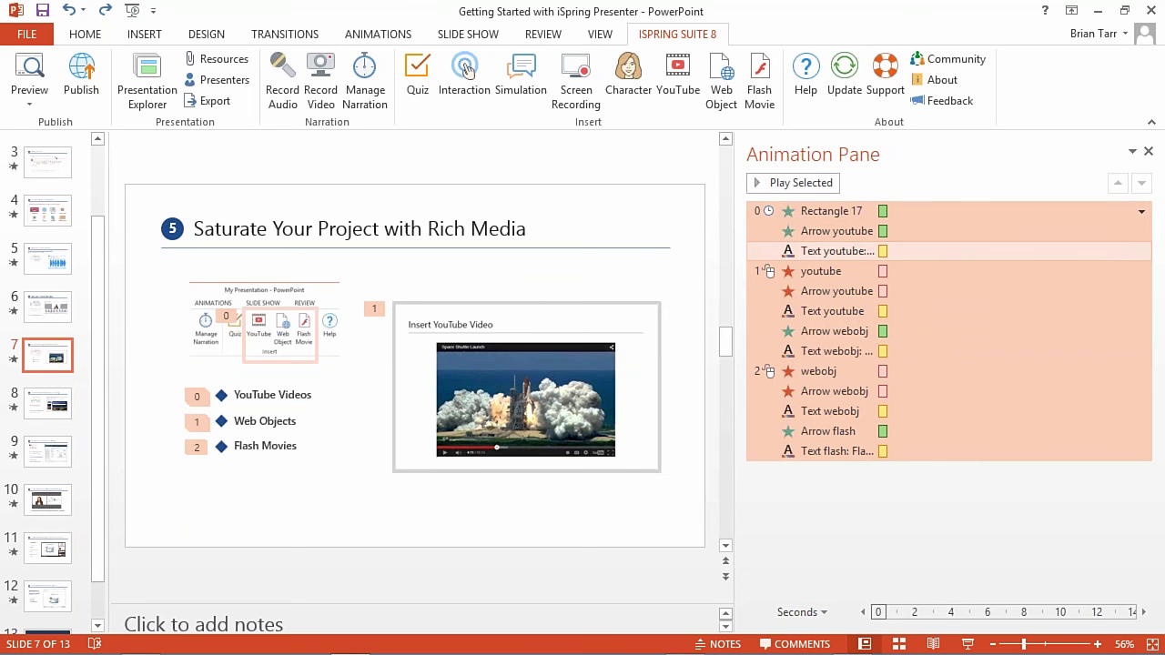
click(953, 522)
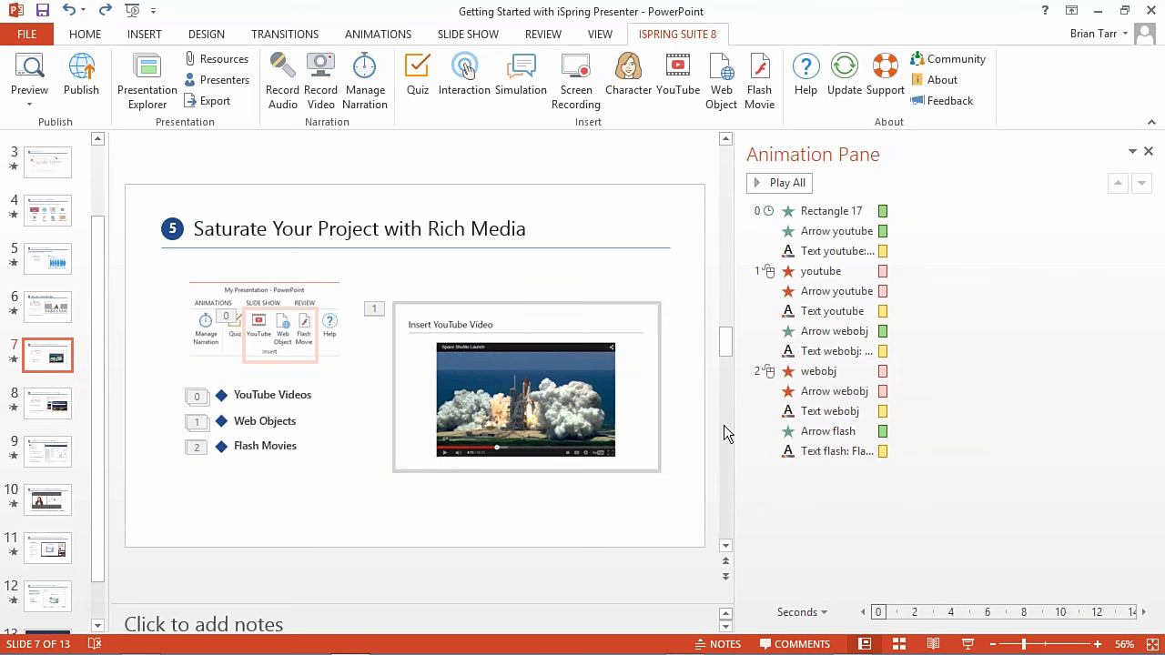
drag(732, 390, 994, 382)
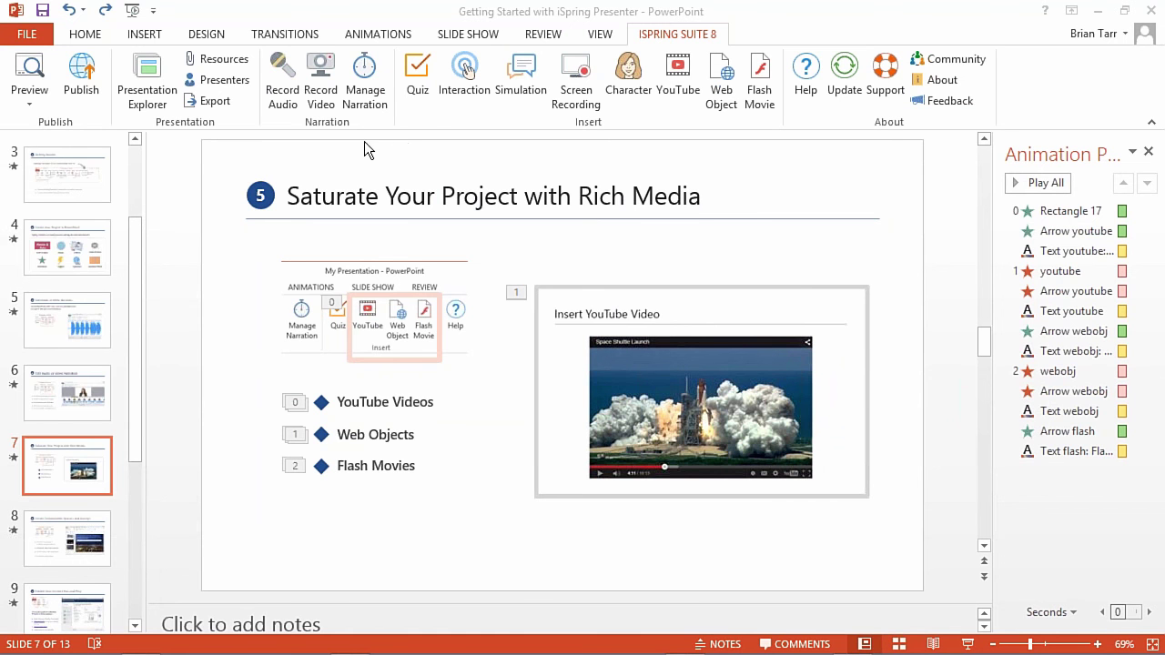
click(367, 102)
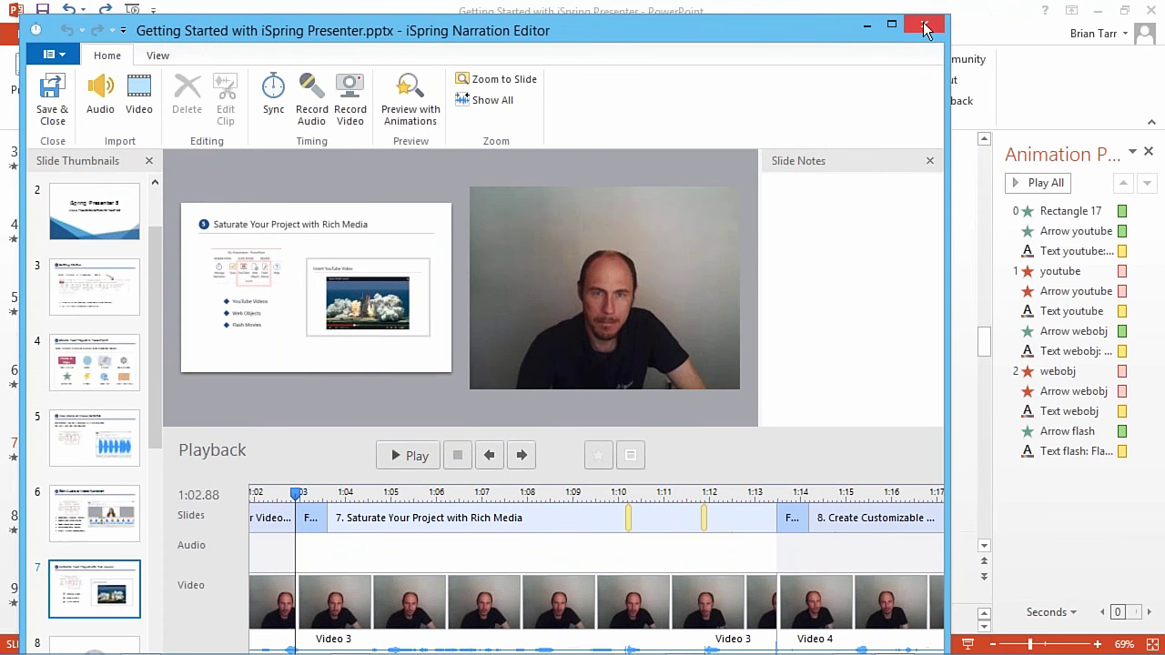
click(924, 28)
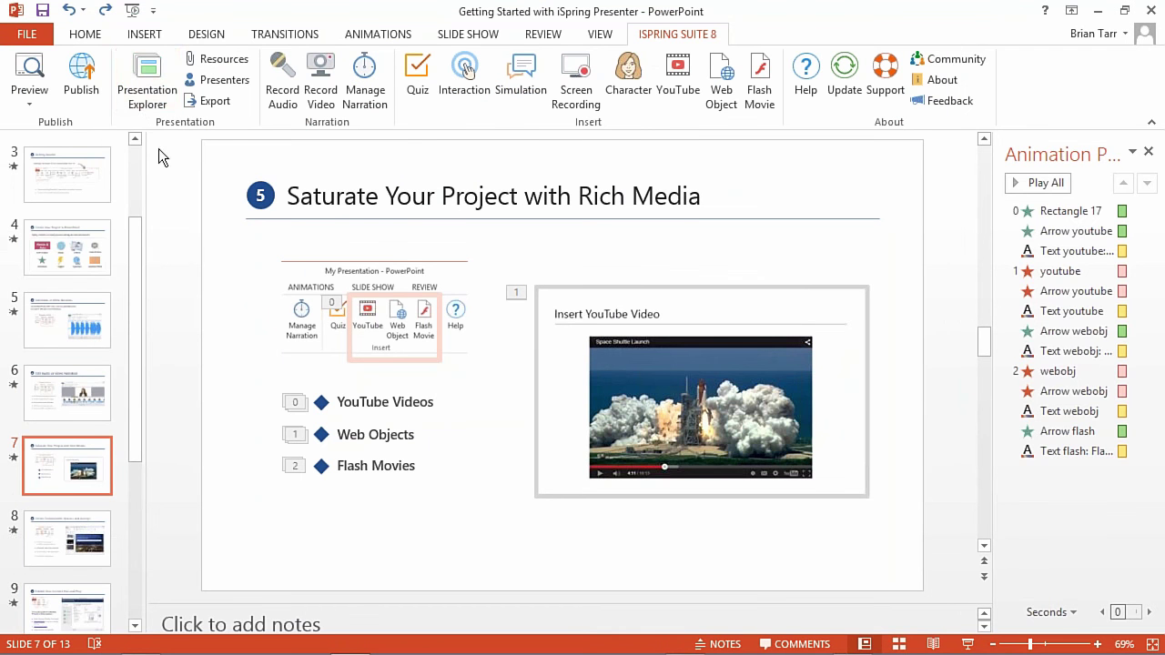
Import seven audio tracks from the Music folder into slide 2's Background Audio playlist.
click(147, 106)
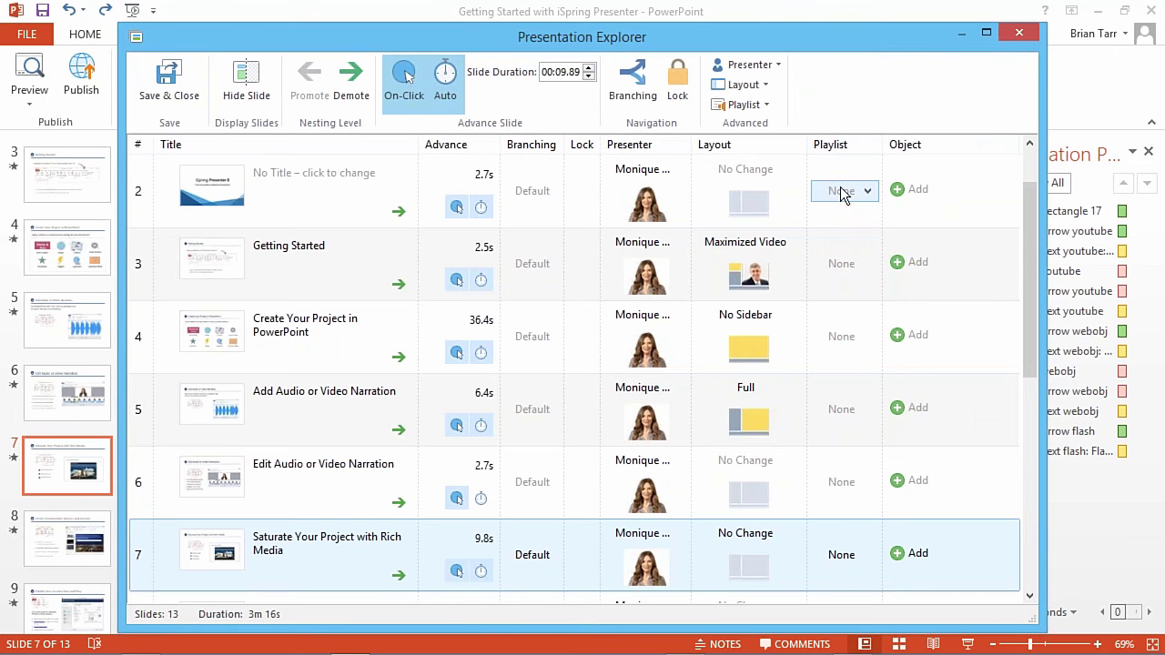
click(867, 193)
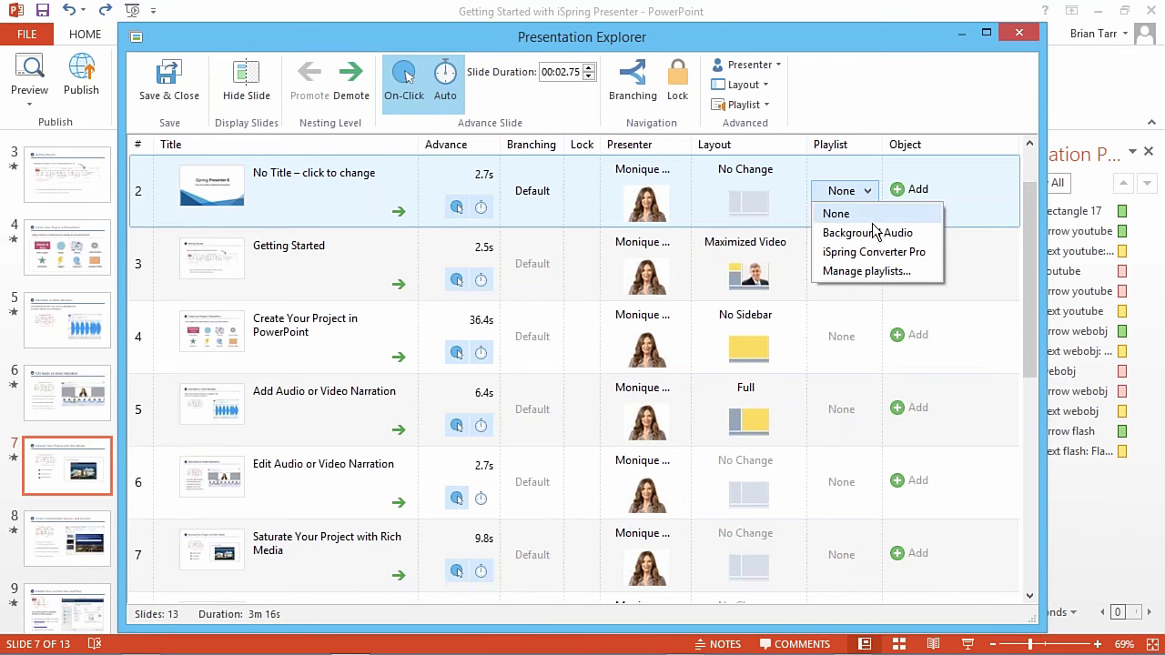
click(867, 272)
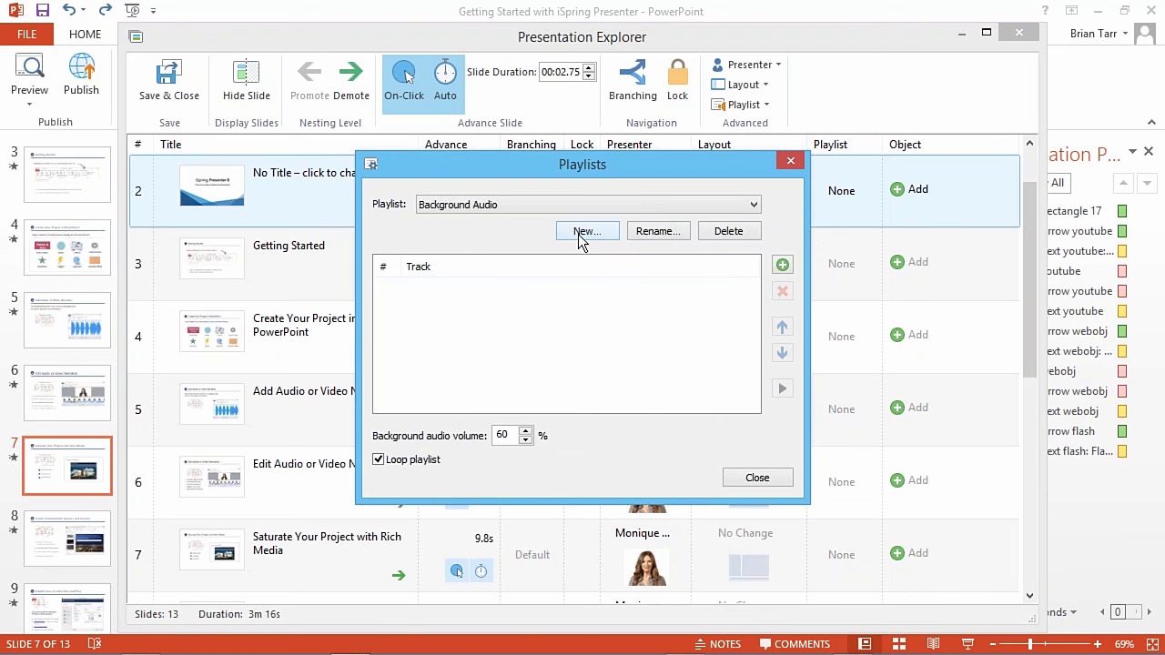
click(782, 264)
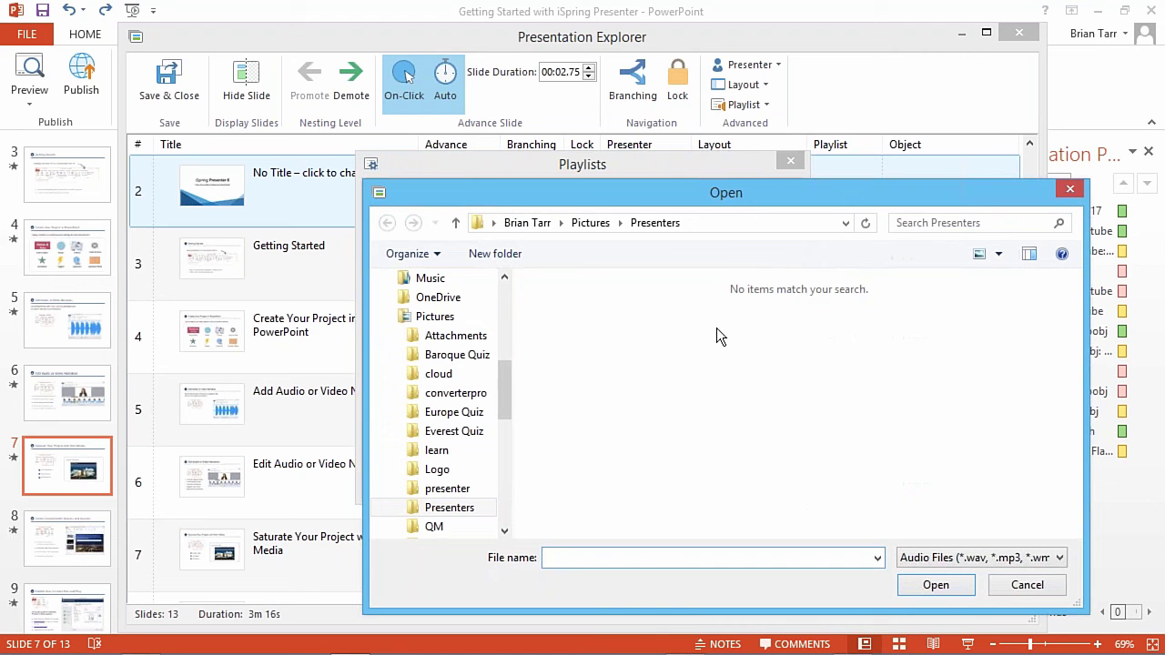
drag(758, 189, 670, 147)
drag(416, 341, 438, 309)
click(338, 353)
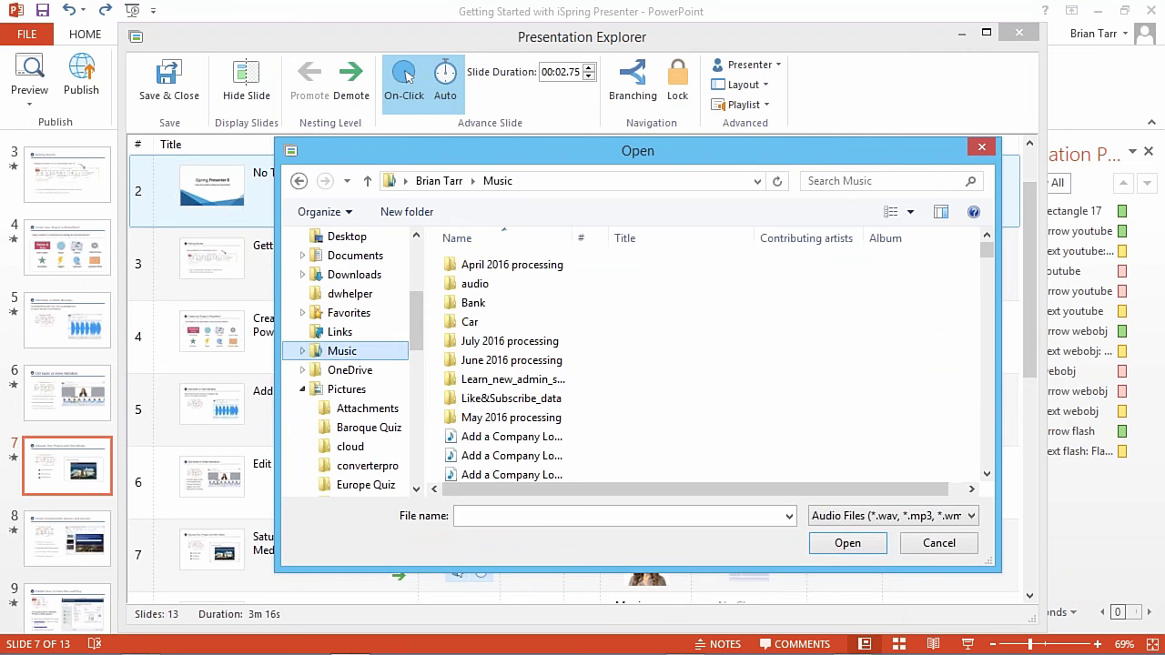
click(510, 440)
drag(437, 447, 540, 389)
click(846, 542)
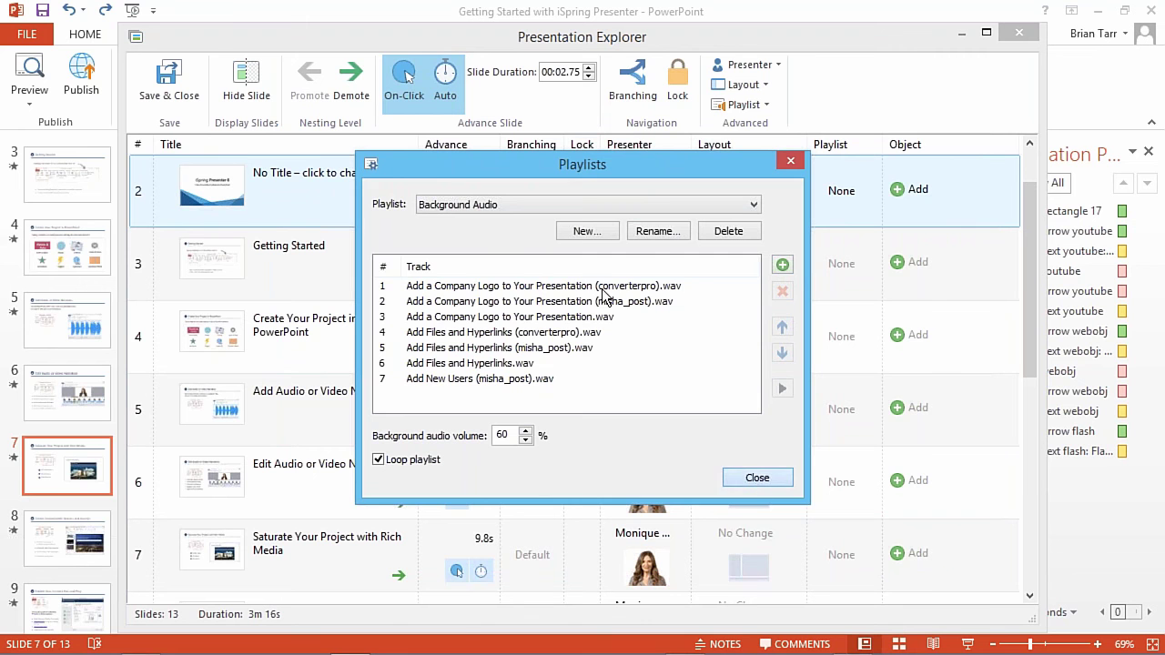
Rename the playlist to 'Example', keeping 60% volume and looping, and close playlist settings.
click(656, 232)
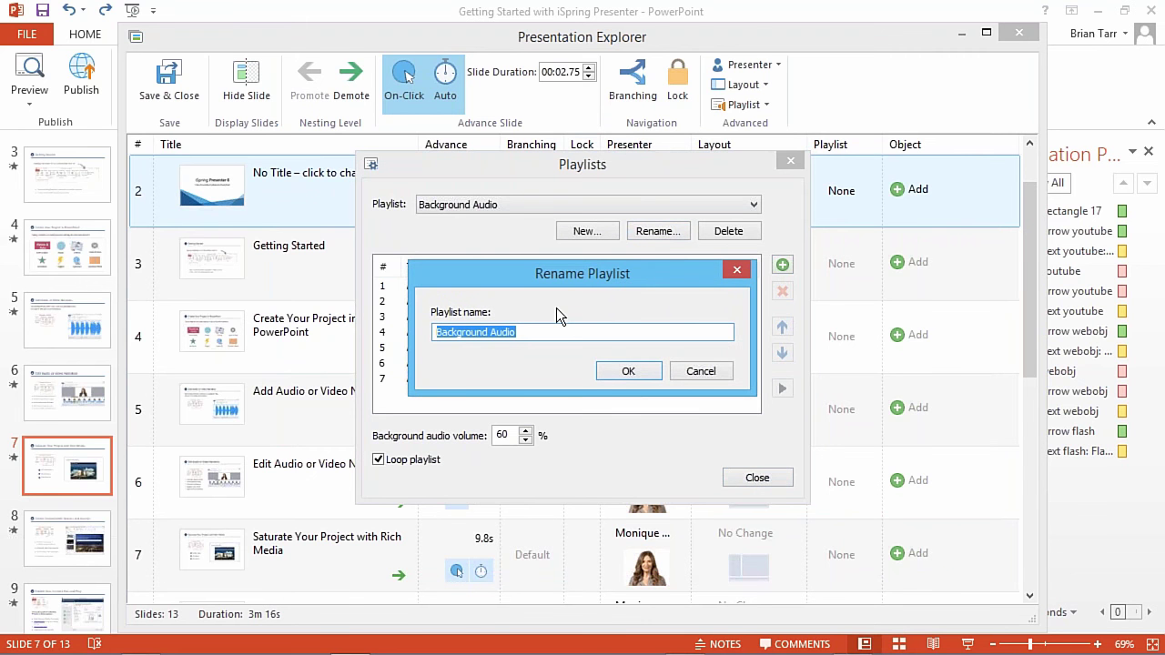
text(Example)
key(Return)
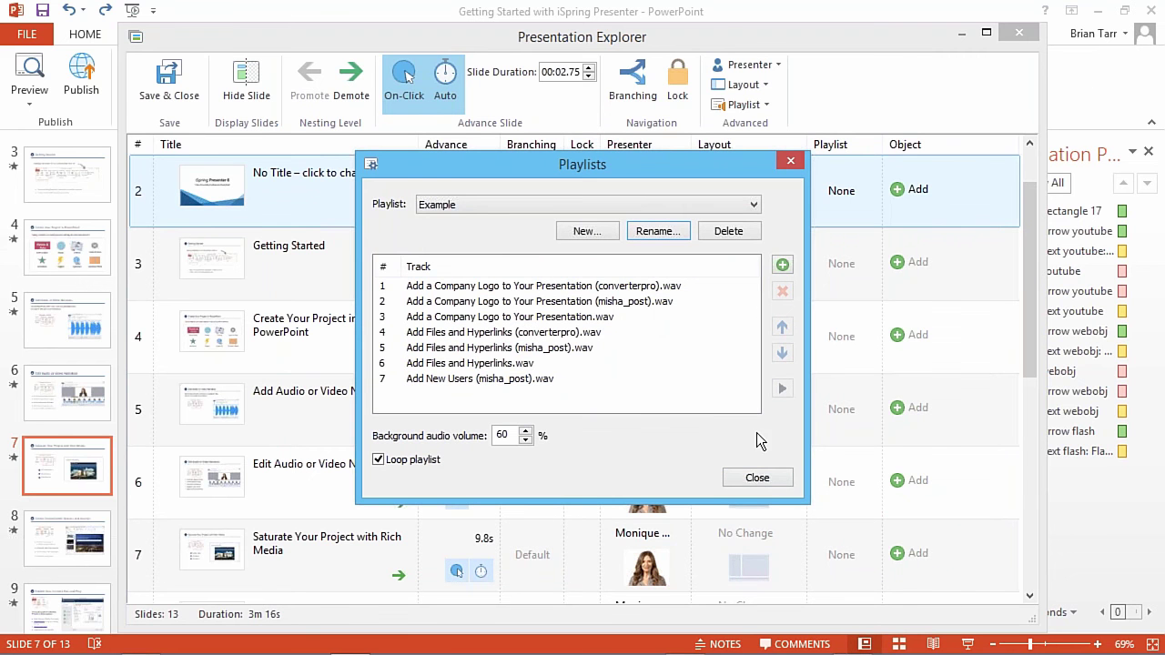
click(775, 480)
click(871, 194)
Assign the Example playlist to slide 2, leaving slide 3 on None.
click(865, 229)
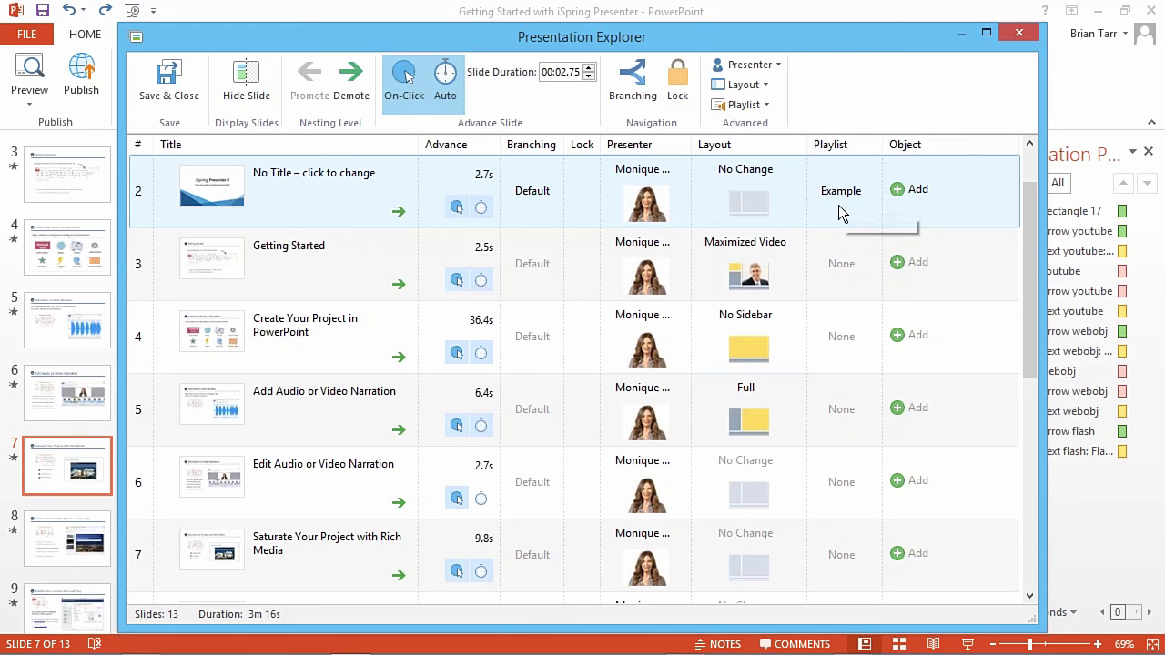
click(867, 267)
click(851, 369)
scroll(852, 369, down, 2)
scroll(853, 376, down, 4)
scroll(851, 414, up, 2)
scroll(851, 419, up, 5)
click(867, 264)
click(865, 266)
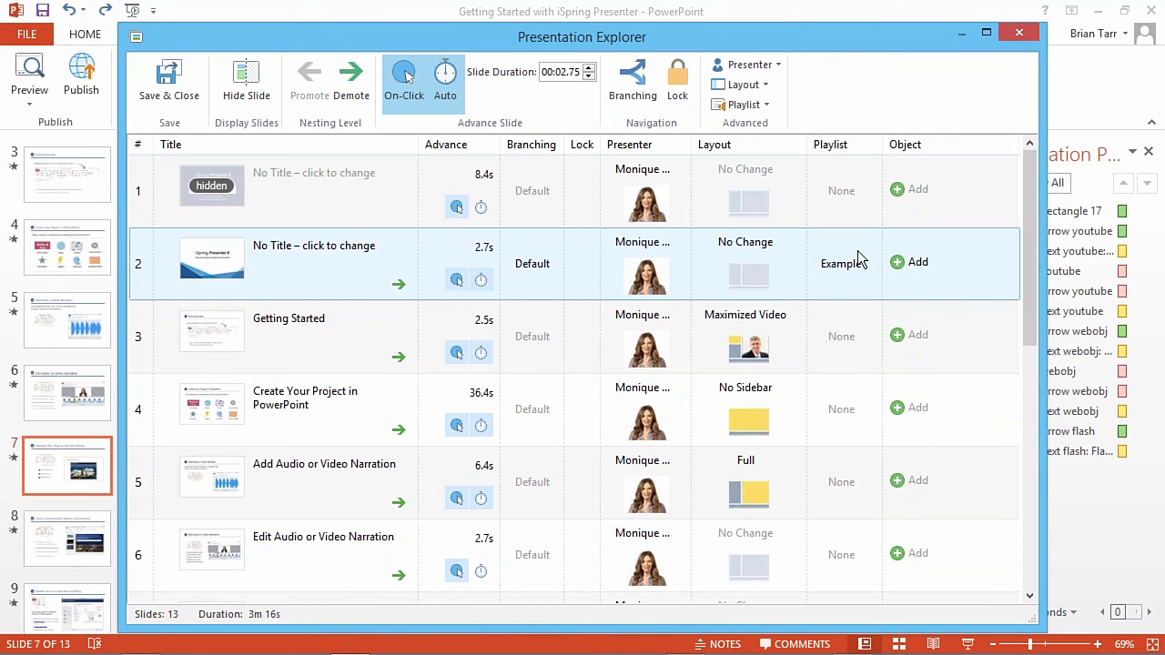
Toggle Loop playlist off and back on for the Example playlist, keeping looping enabled.
click(837, 263)
click(853, 345)
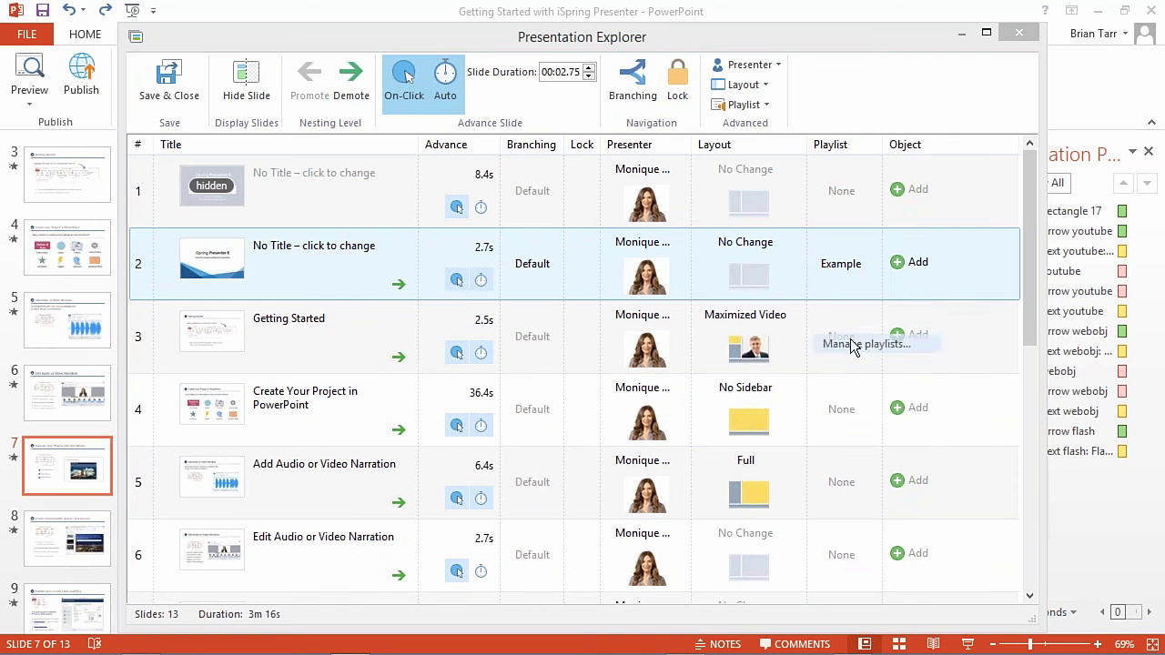
click(377, 461)
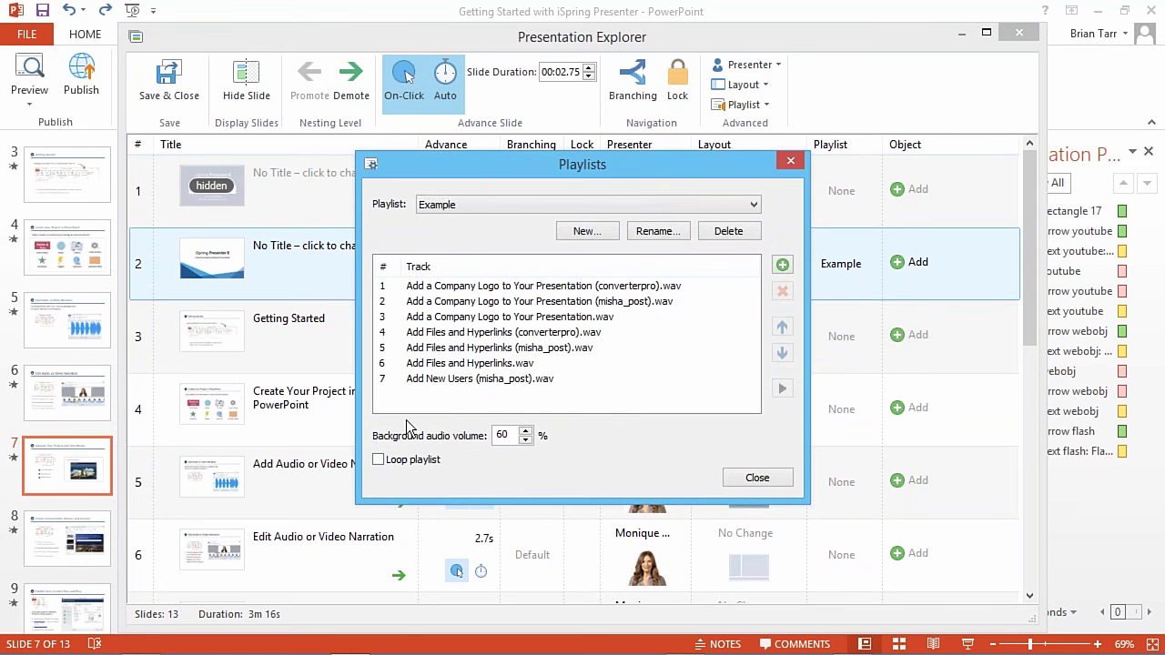
click(378, 460)
click(772, 484)
Assign Example to slide 1, and reset slide 2 to None before reassigning Example.
click(845, 190)
click(856, 232)
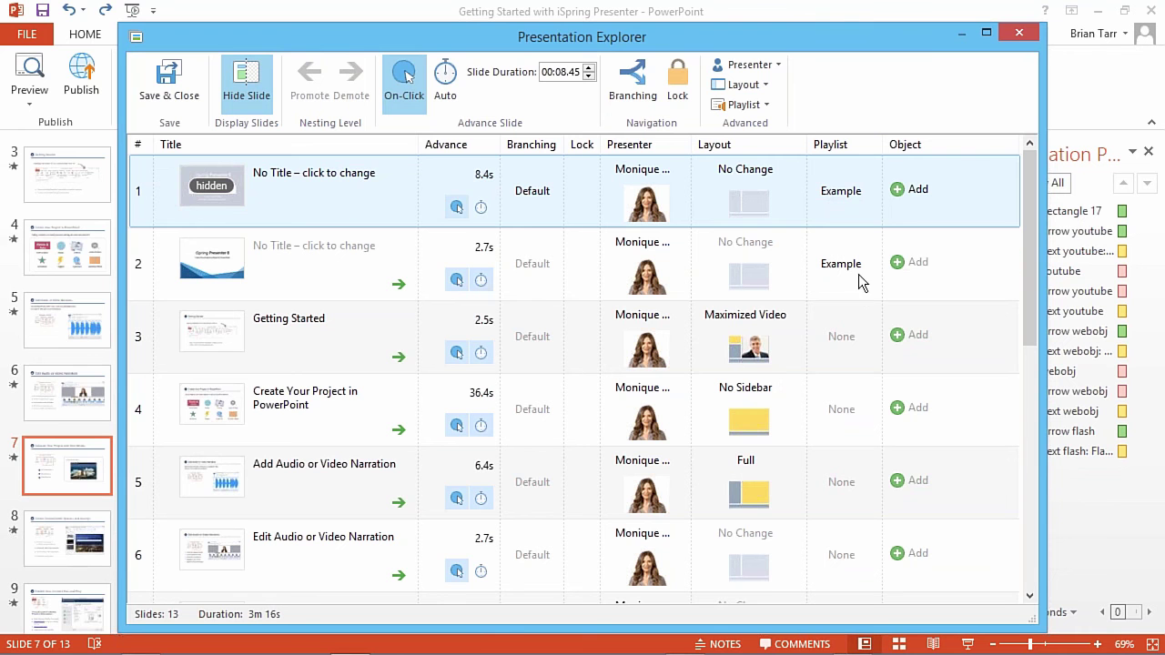
click(855, 263)
click(858, 289)
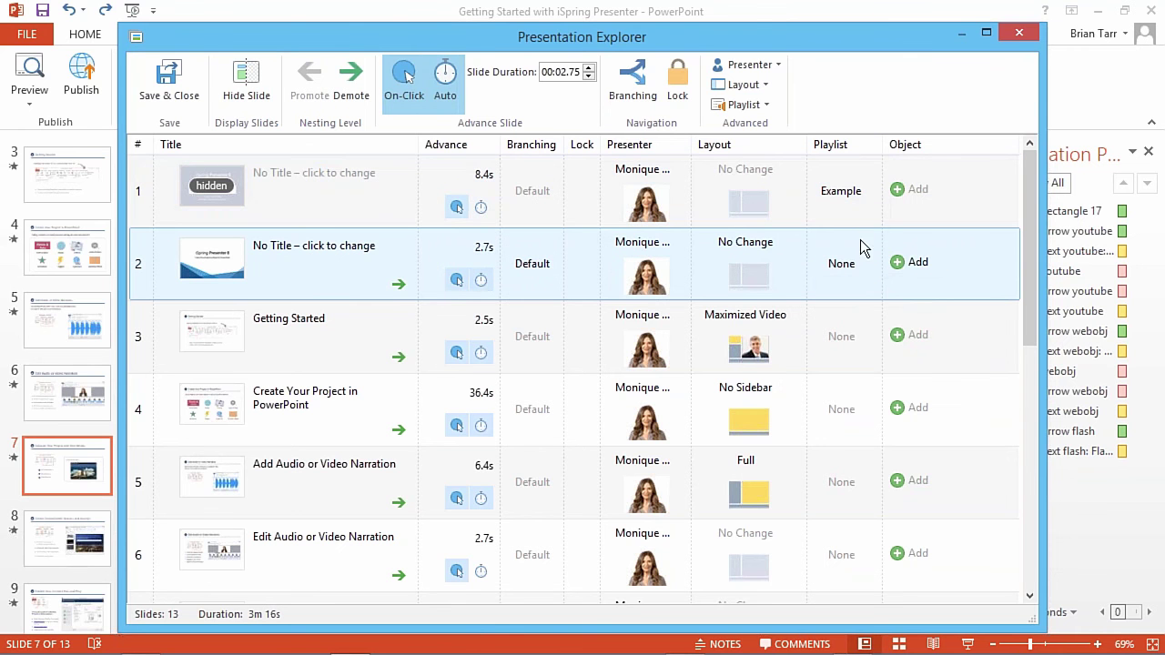
click(866, 265)
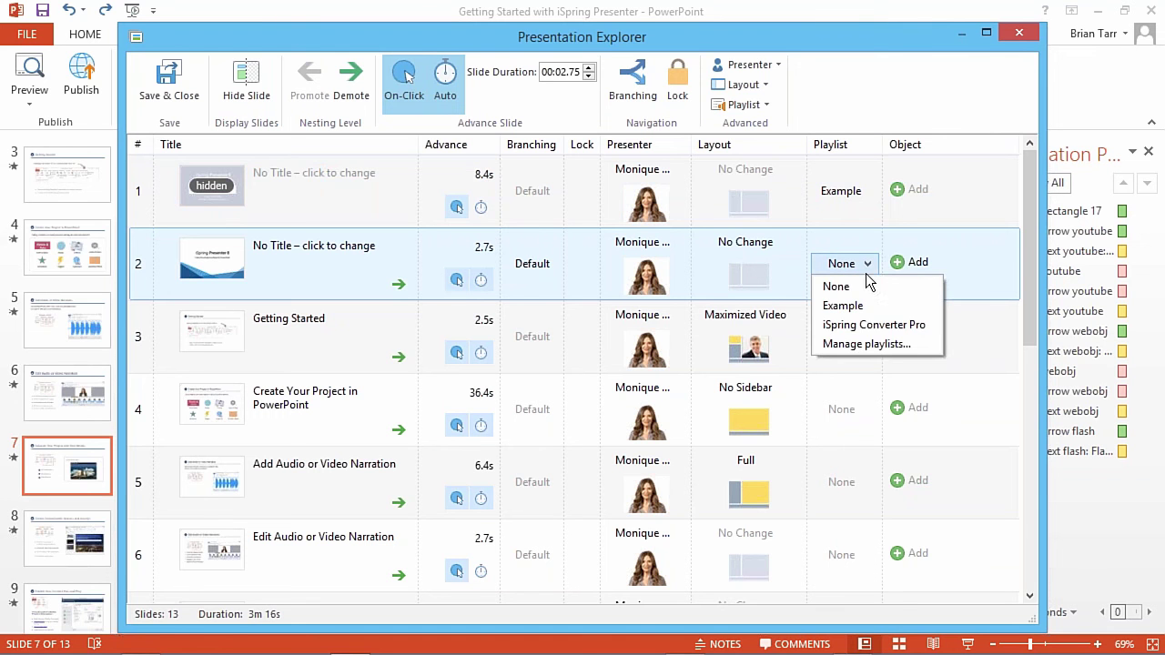
click(870, 264)
click(866, 264)
click(848, 306)
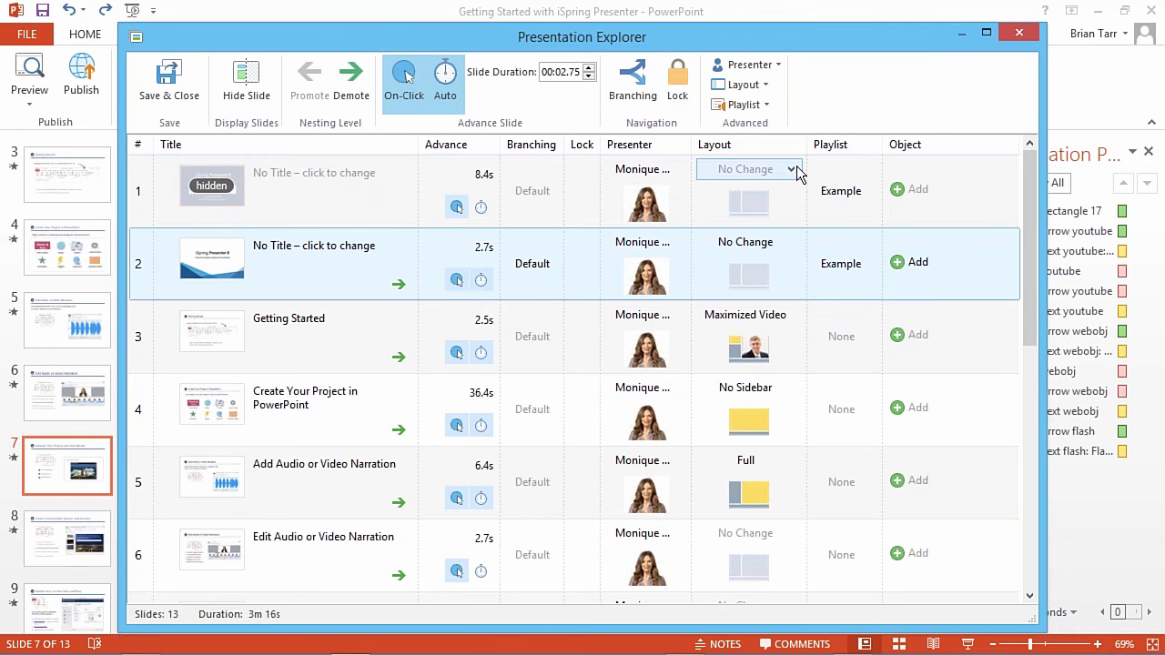
key(ctrl+a)
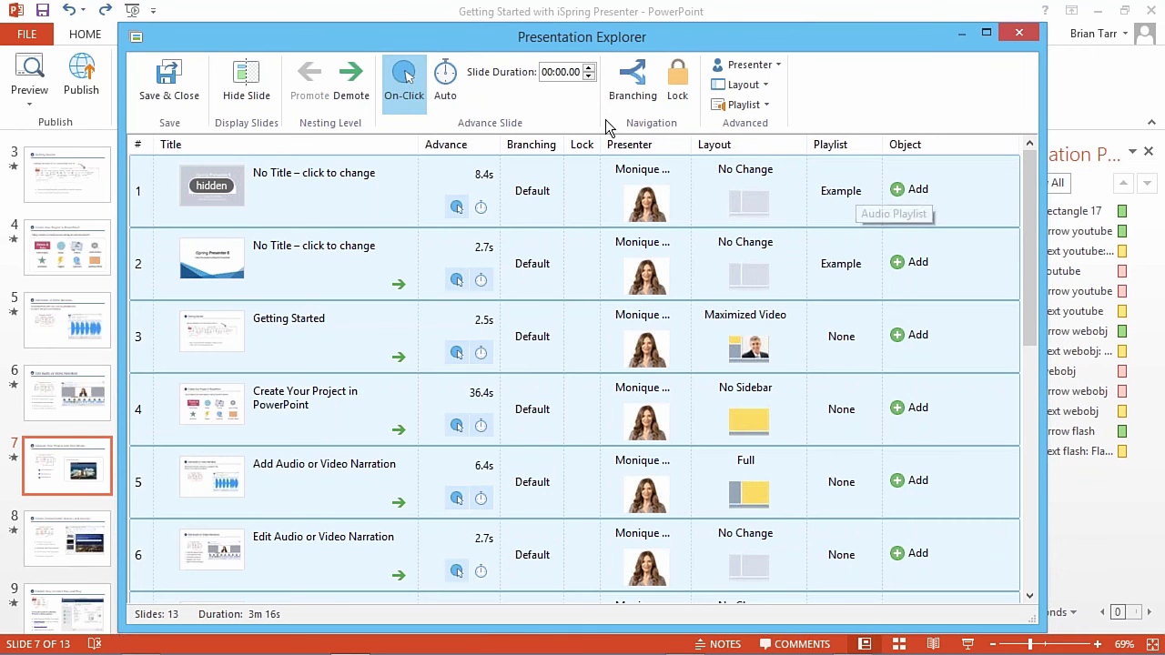
Give every slide the Example playlist, then set slide 3 to None.
click(755, 104)
click(764, 146)
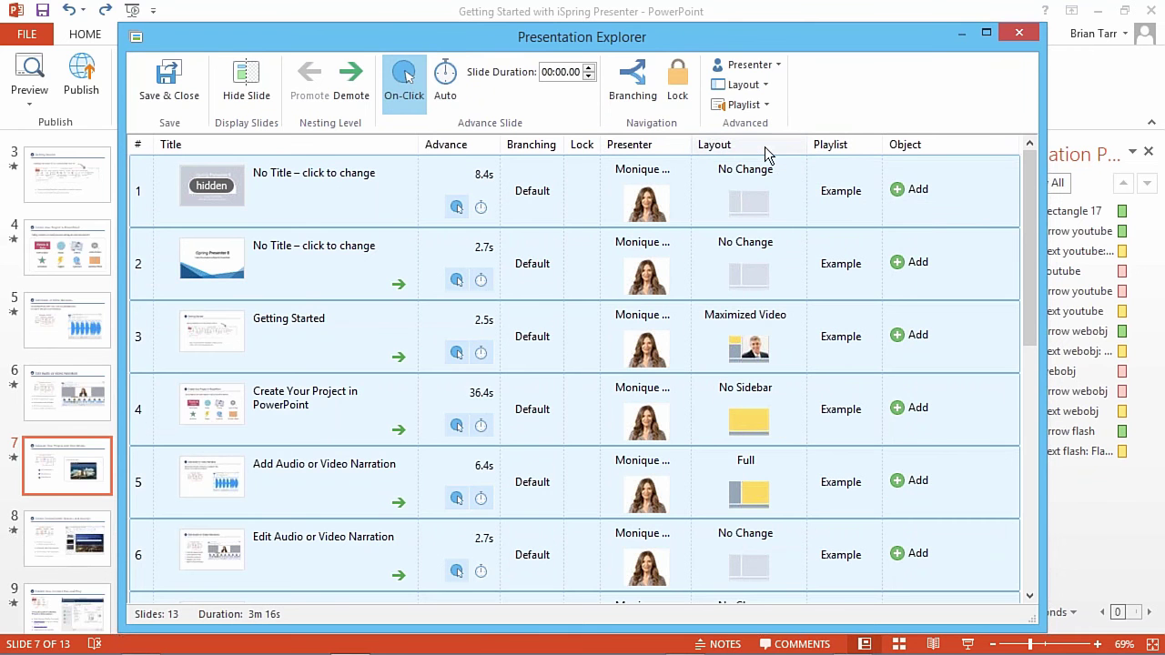
click(865, 339)
click(854, 358)
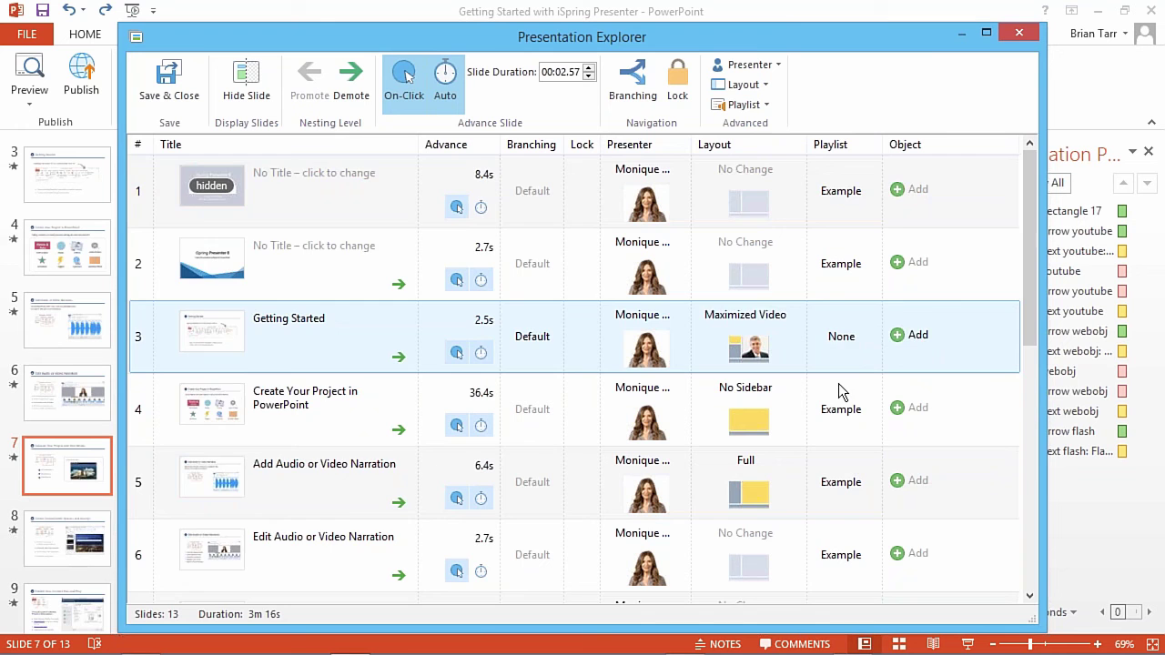
scroll(831, 391, down, 5)
scroll(831, 392, up, 5)
Try iSpring Converter Pro on slide 3, then reset it to None, keeping slides 1 and 4 on Example.
mouse_move(869, 348)
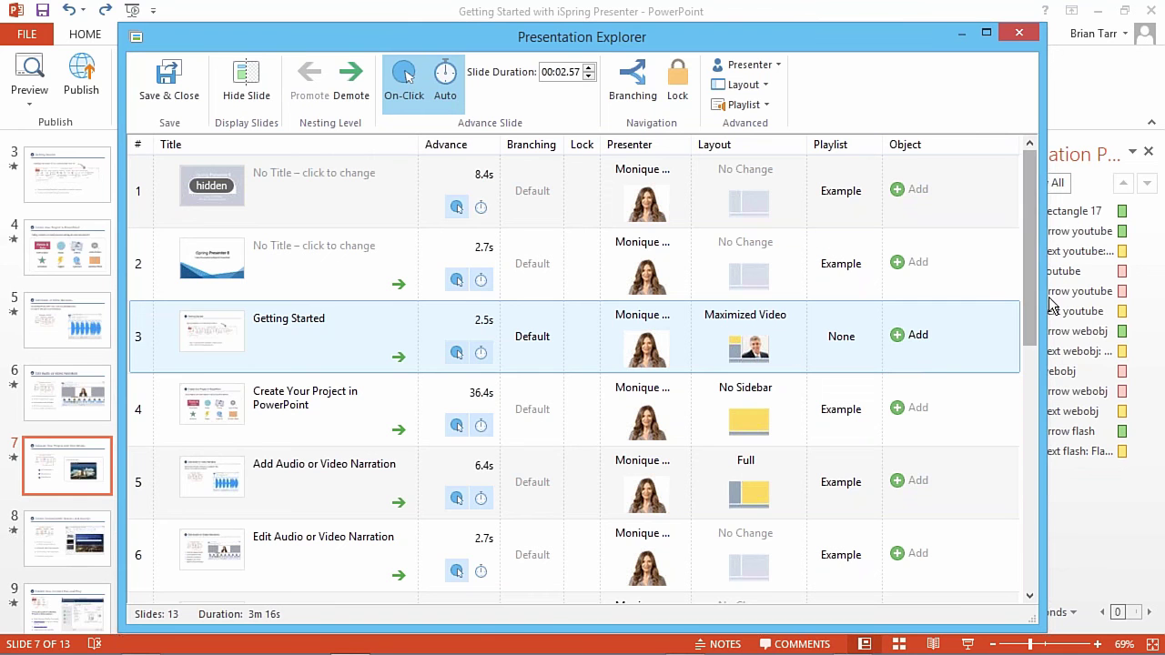
click(846, 342)
click(864, 400)
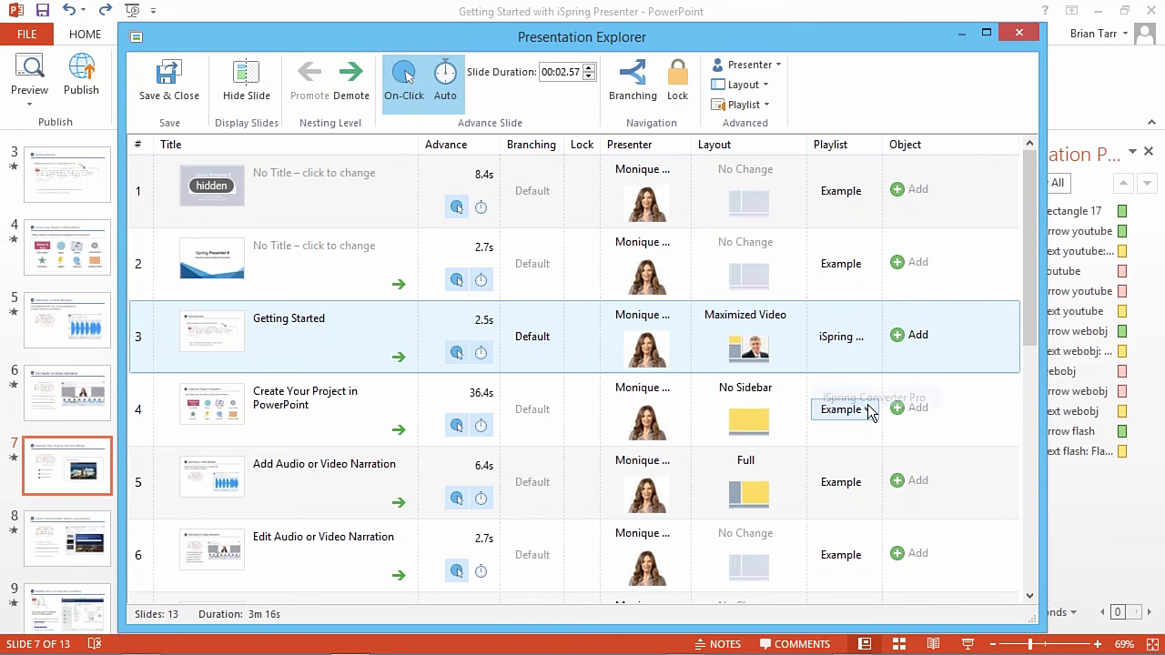
click(853, 410)
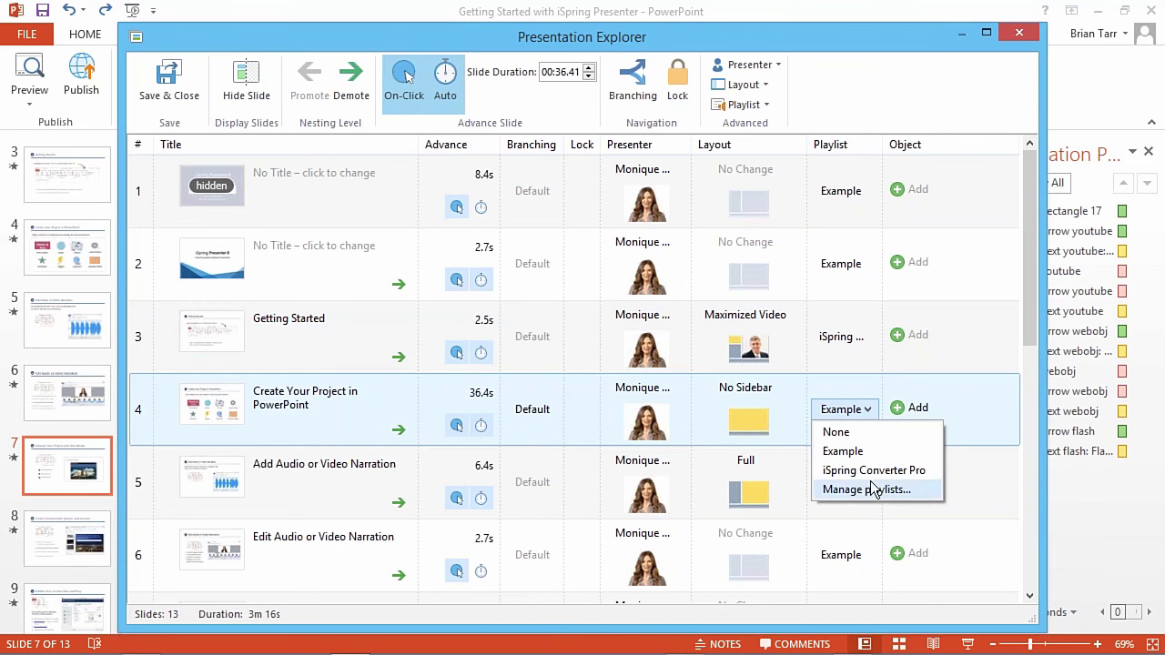
click(869, 414)
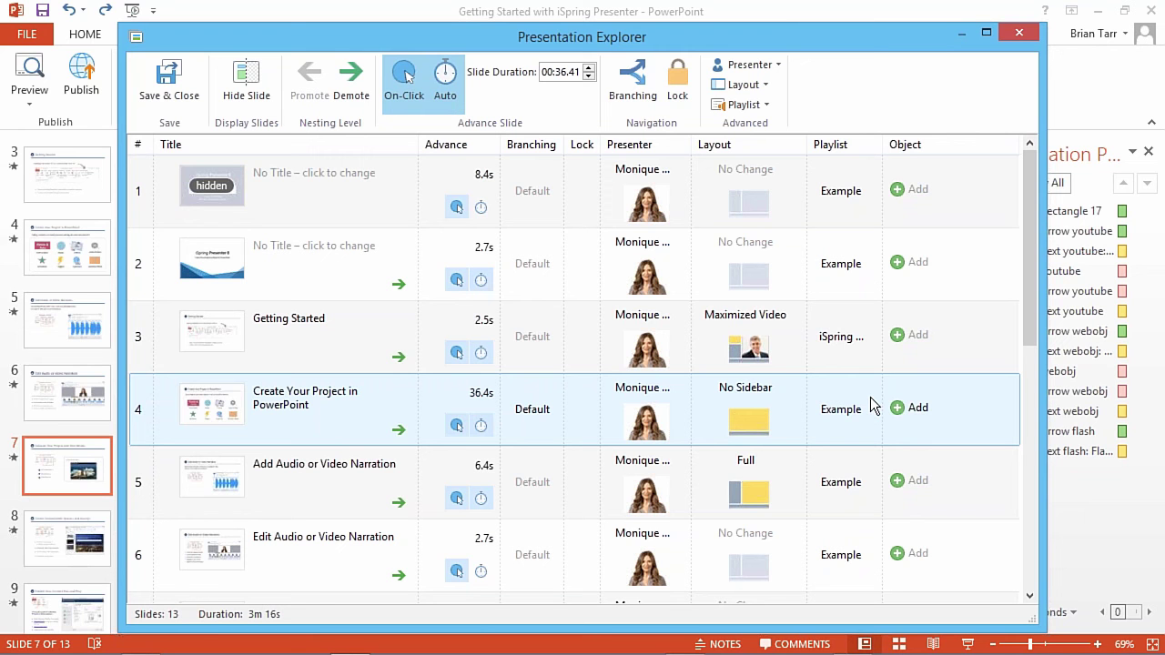
click(852, 338)
click(837, 360)
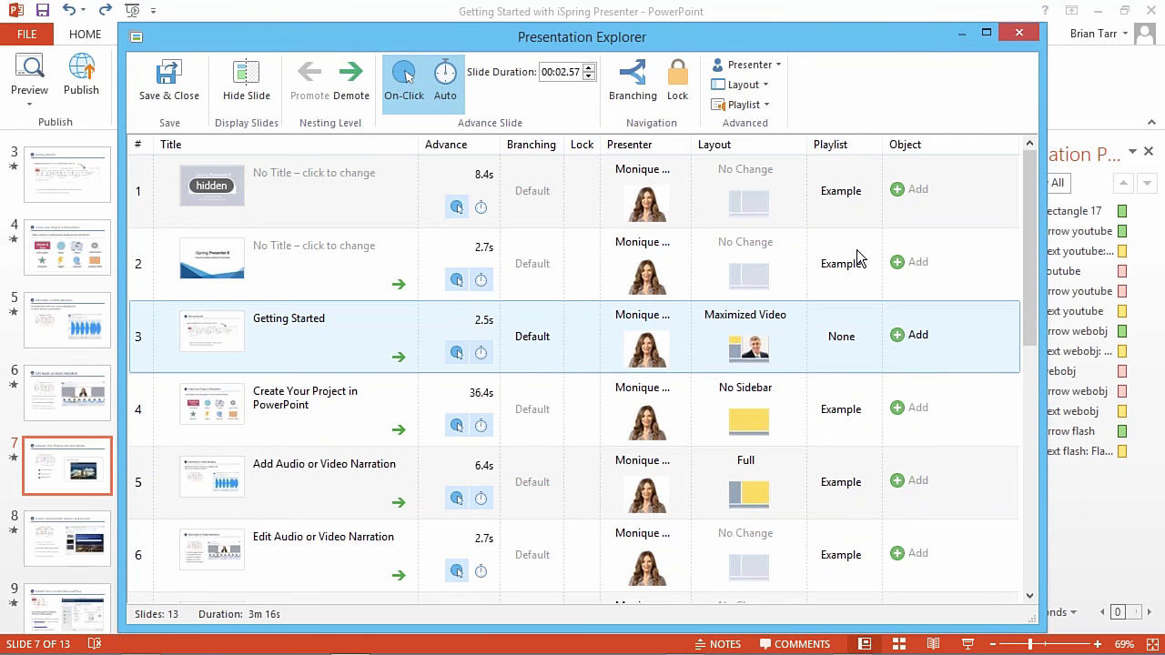
click(861, 192)
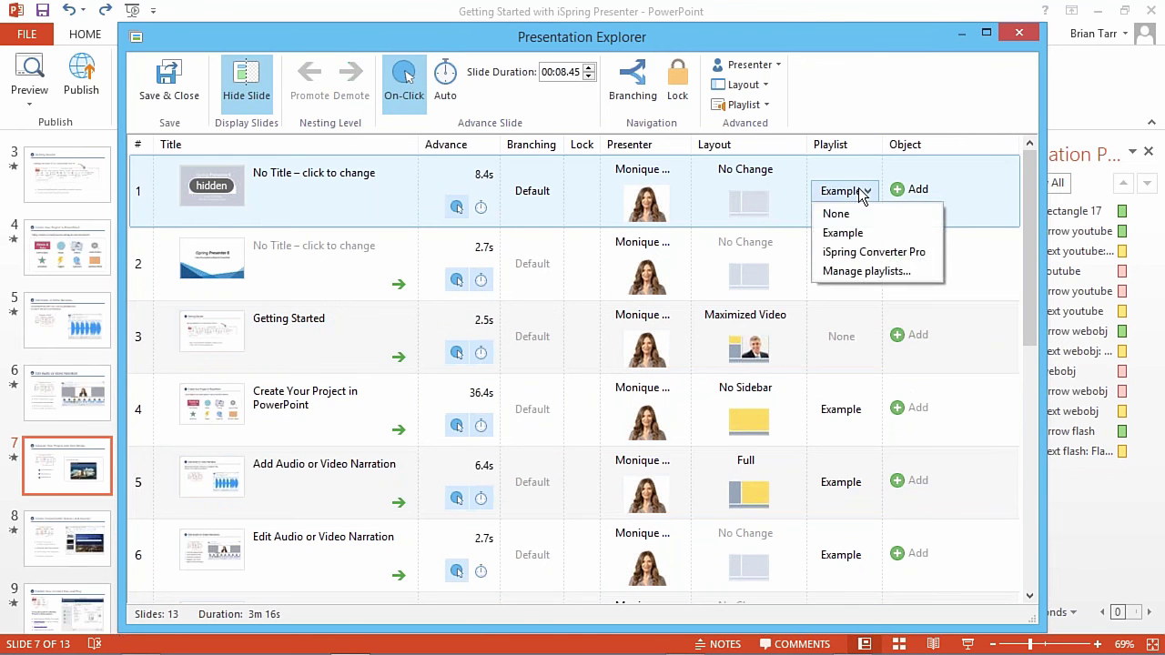
click(854, 190)
key(ctrl+a)
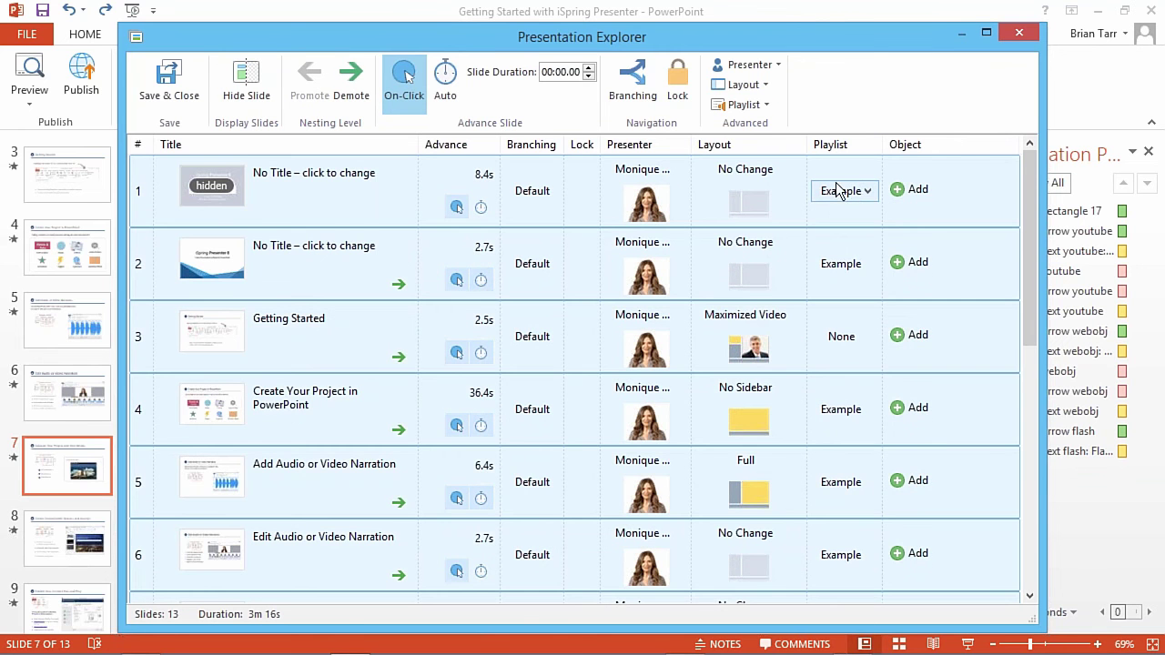
Set every slide's playlist to None and close Presentation Explorer without saving.
click(765, 105)
click(748, 122)
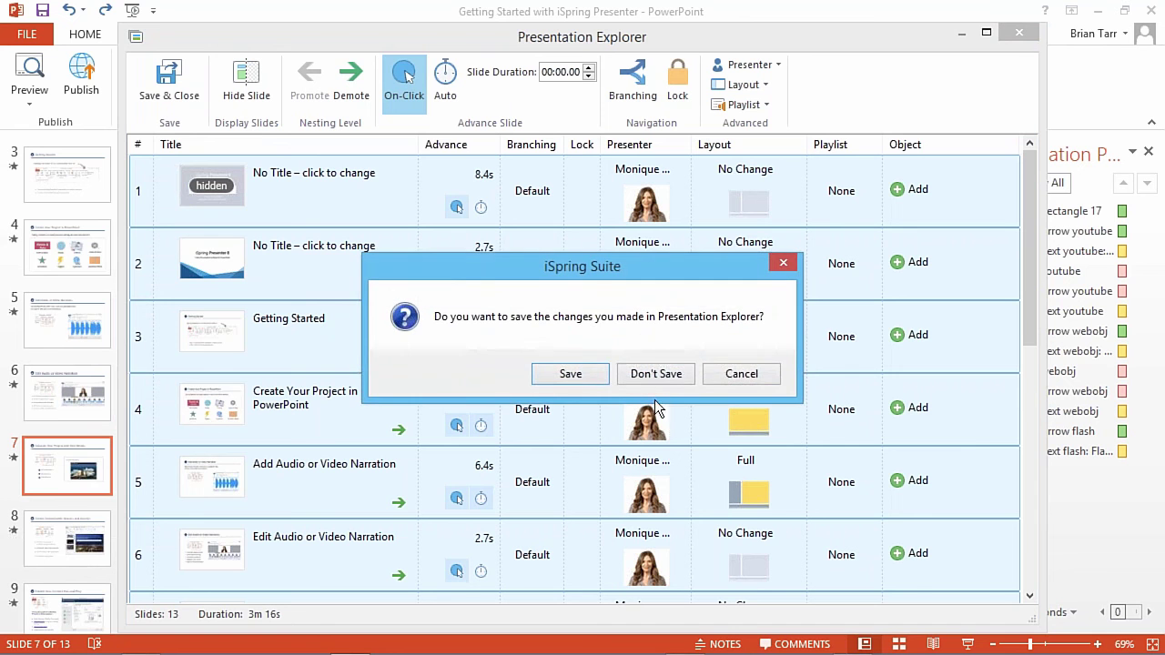
key(Return)
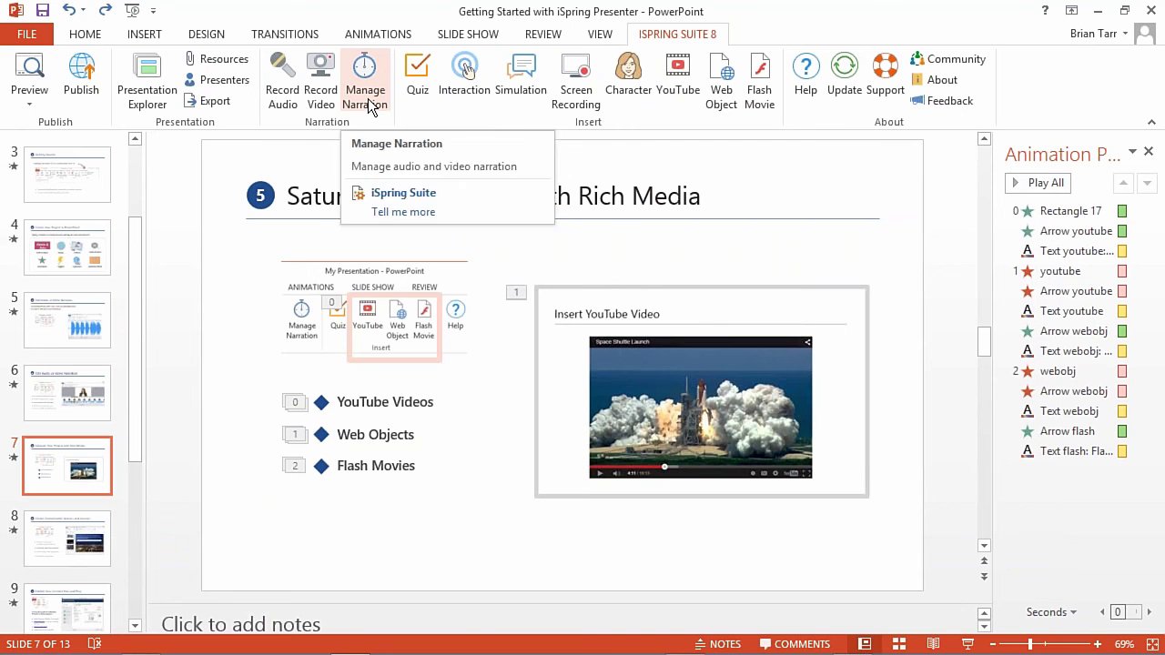
Open slide 7's Video 3 webcam clip in the Video Editor, cancelling a trial volume change.
click(368, 104)
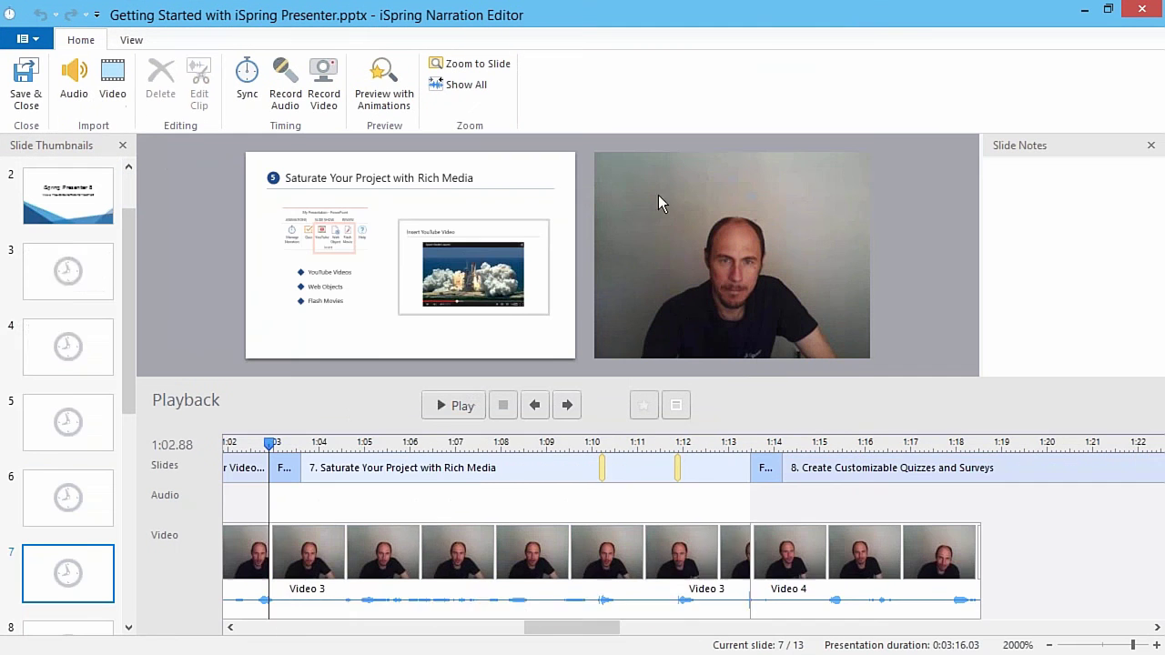
click(424, 546)
scroll(424, 546, down, 5)
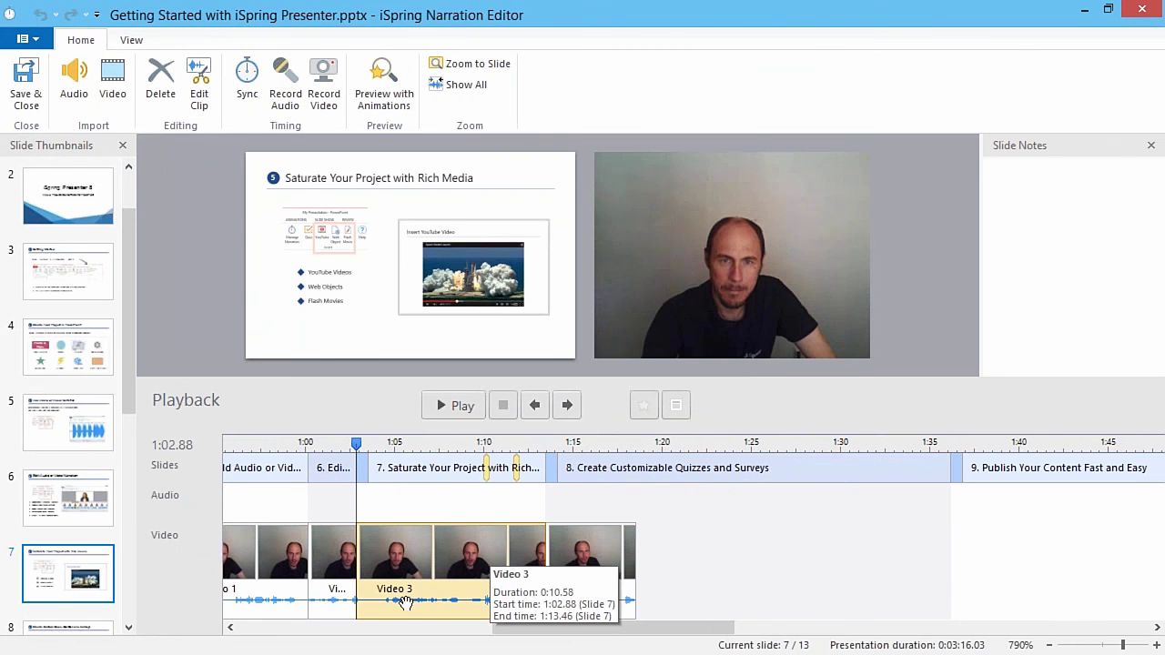
click(202, 107)
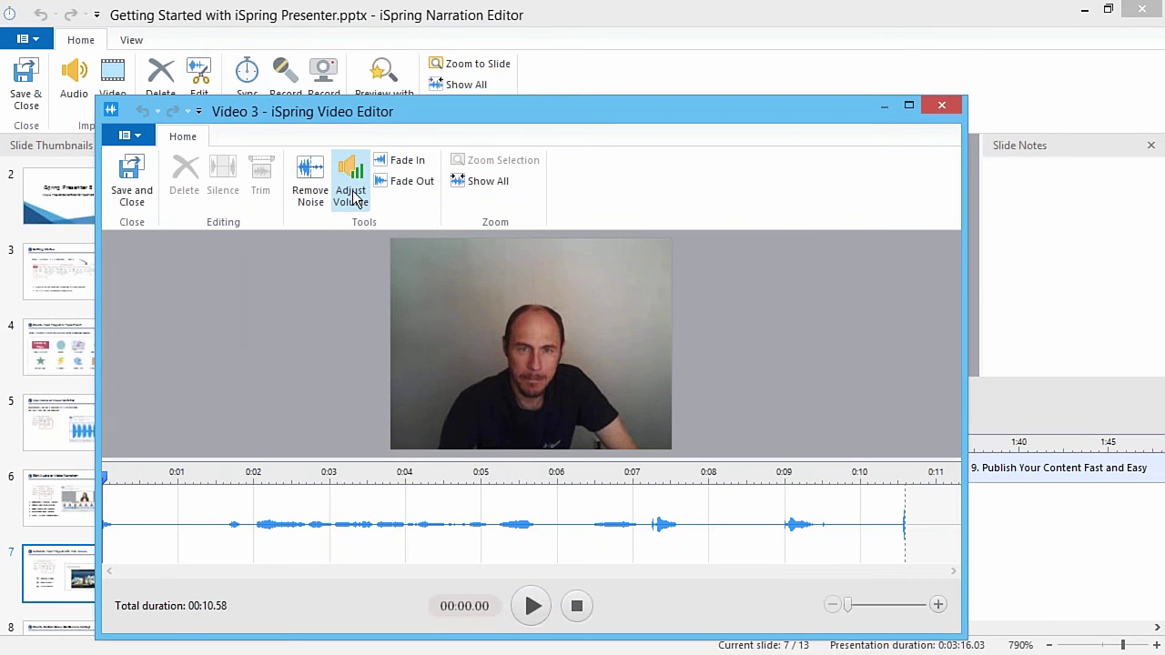
click(351, 195)
mouse_move(446, 367)
mouse_down()
mouse_move(434, 373)
mouse_move(467, 372)
mouse_move(463, 382)
mouse_move(611, 376)
mouse_move(418, 364)
mouse_move(582, 365)
mouse_move(426, 370)
mouse_move(468, 367)
mouse_move(440, 369)
mouse_move(465, 369)
mouse_move(450, 369)
mouse_up()
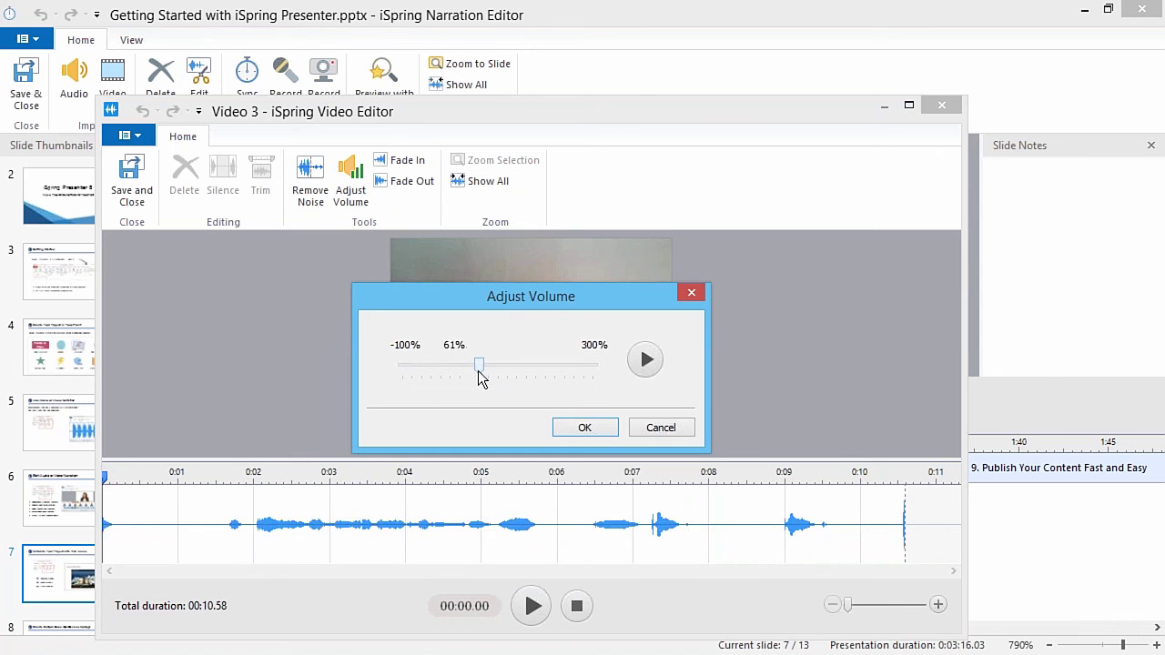
click(670, 428)
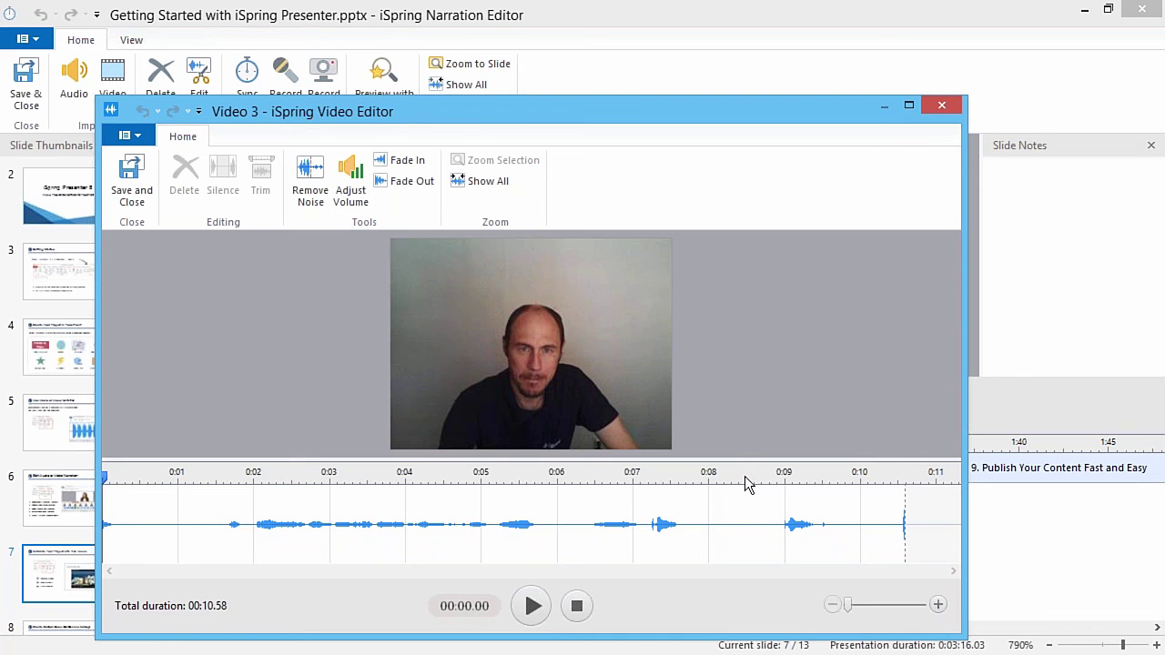
Scrub the clip to about eight seconds, close the clip editor, and scrub the timeline toward 1:08.
drag(447, 491, 698, 482)
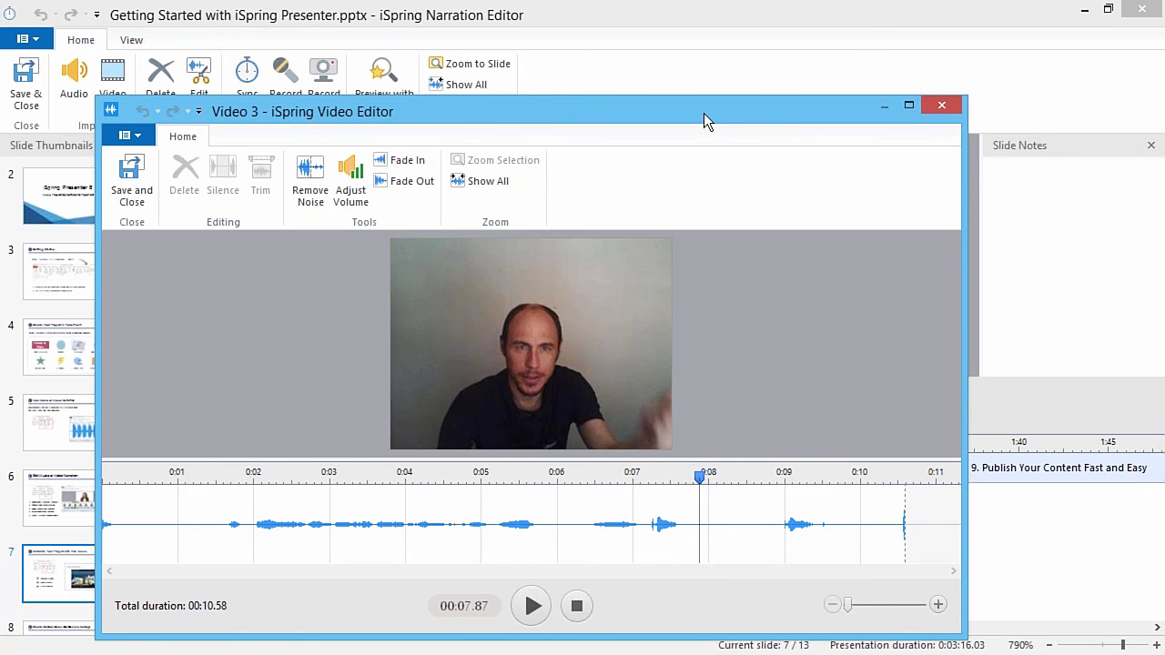
click(942, 105)
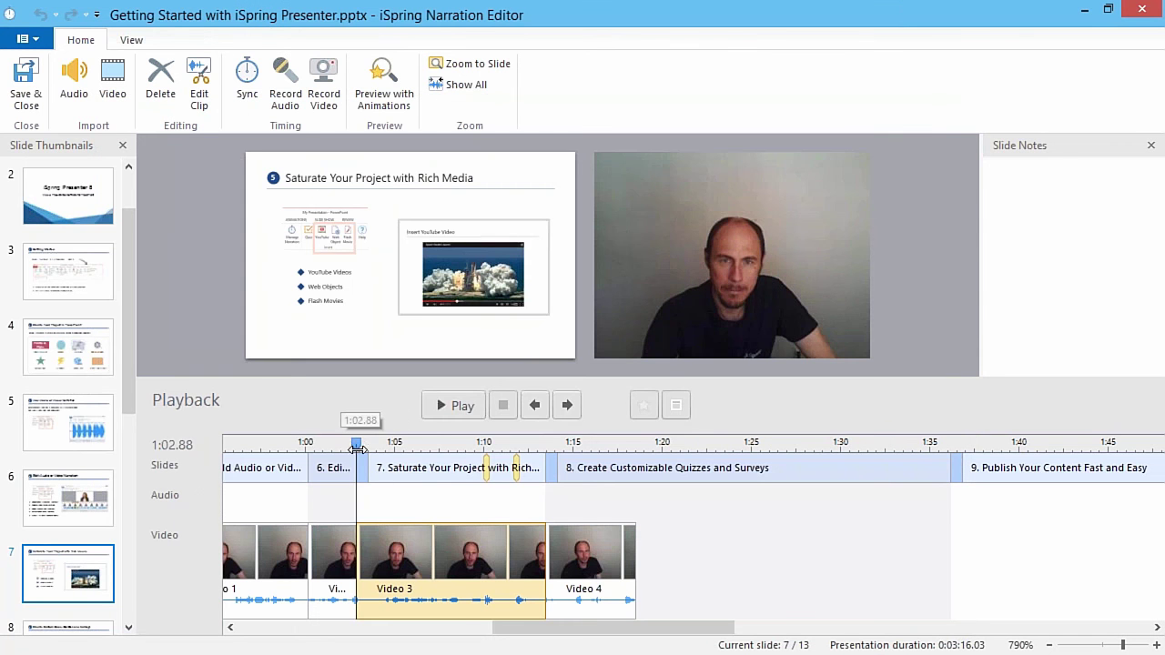
drag(358, 443, 546, 443)
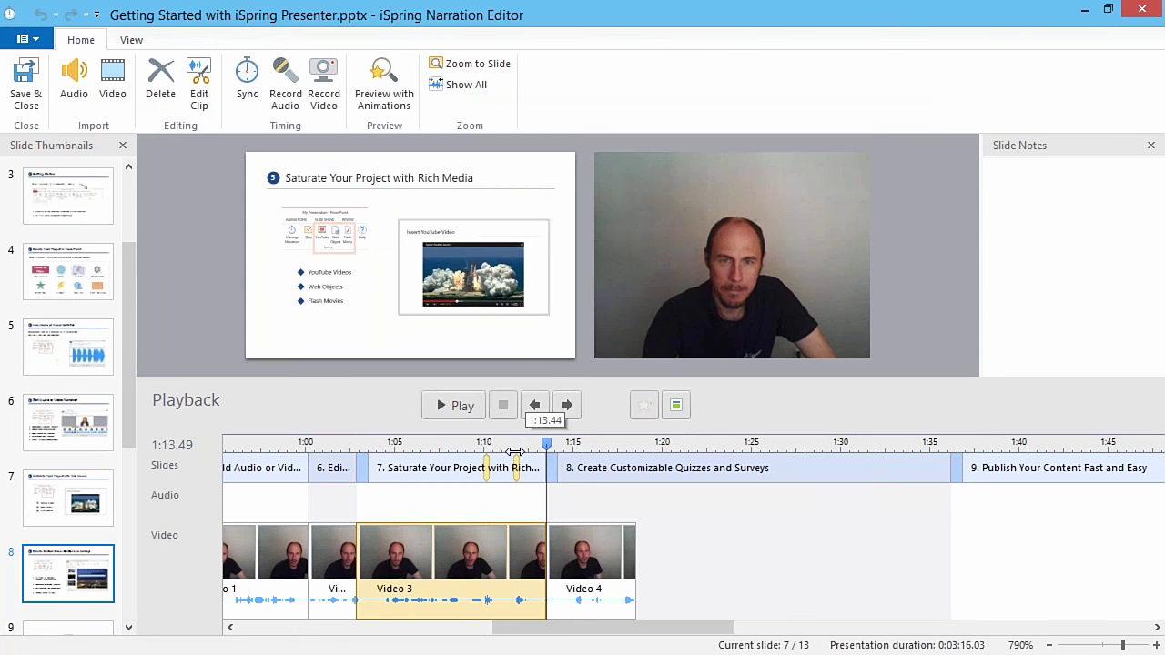
drag(476, 451, 412, 446)
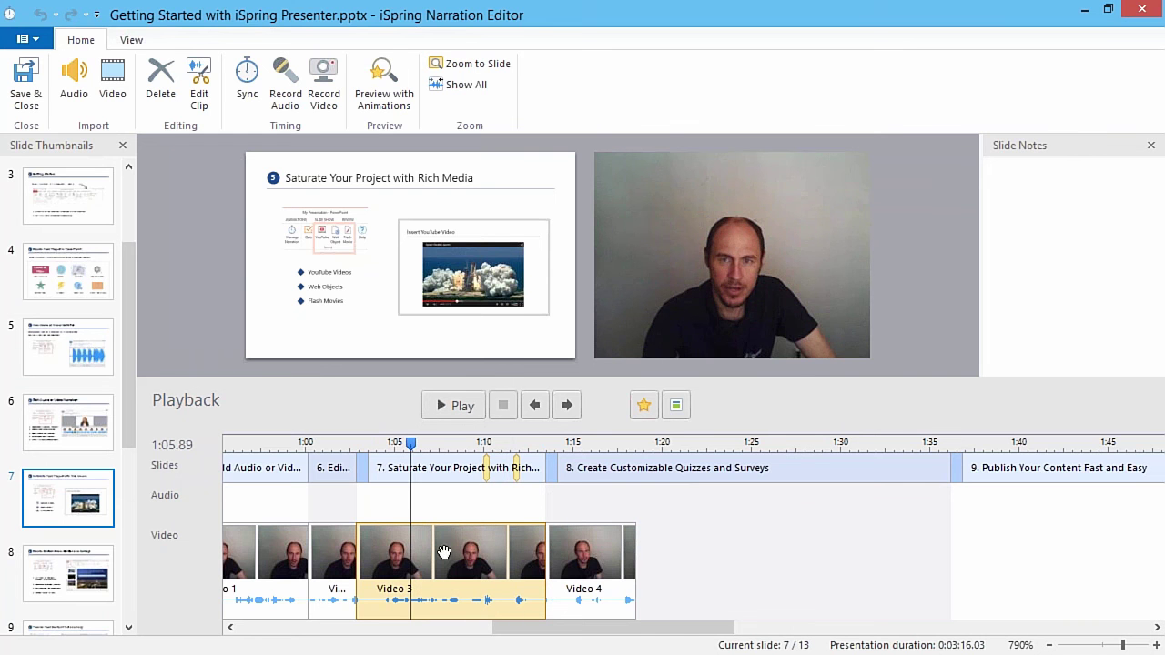
Scrub the timeline between slides 6 and 7, settling at 1:02.93 at slide 7's start.
drag(411, 443, 282, 443)
click(460, 444)
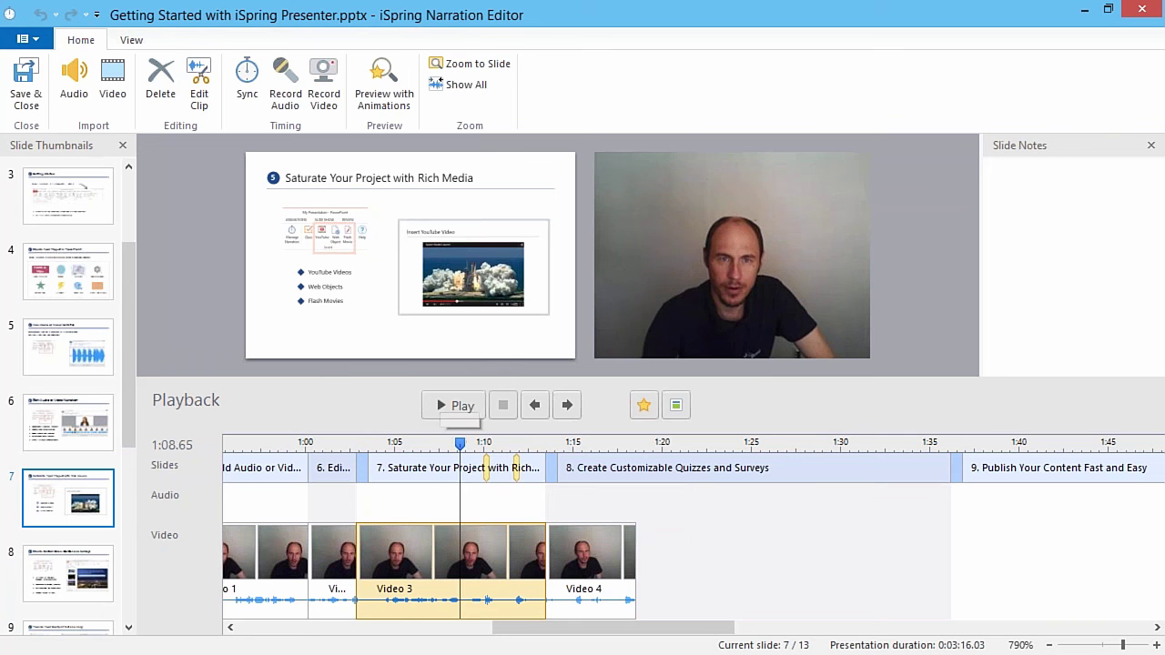
drag(460, 443, 348, 443)
click(460, 444)
drag(461, 443, 358, 443)
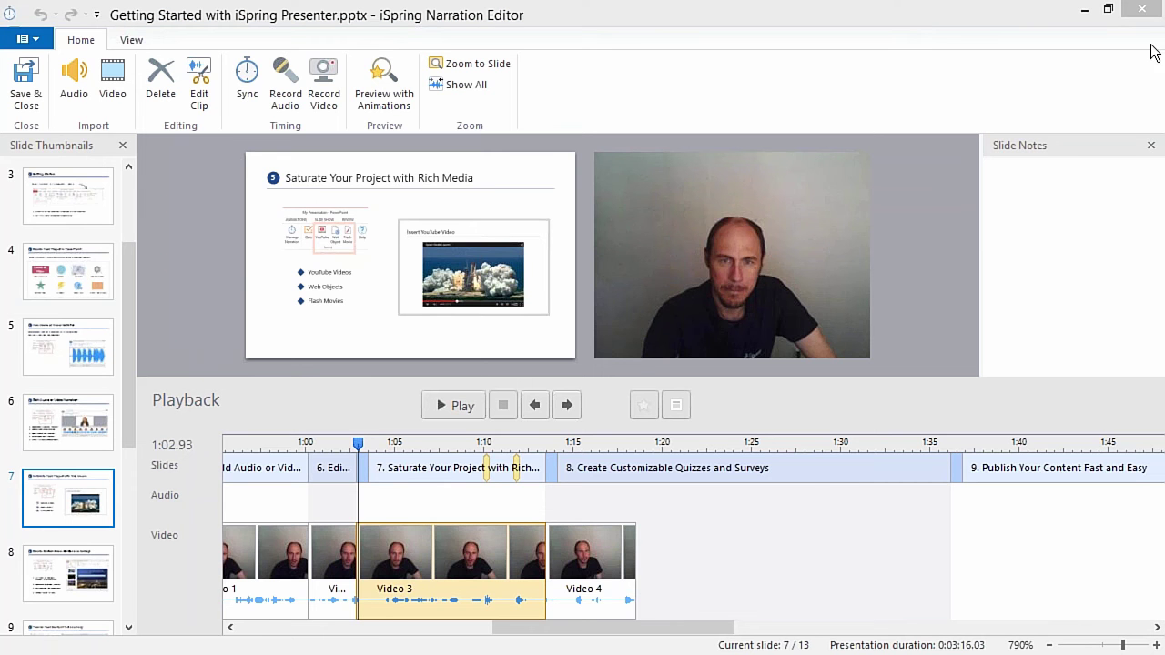
click(901, 39)
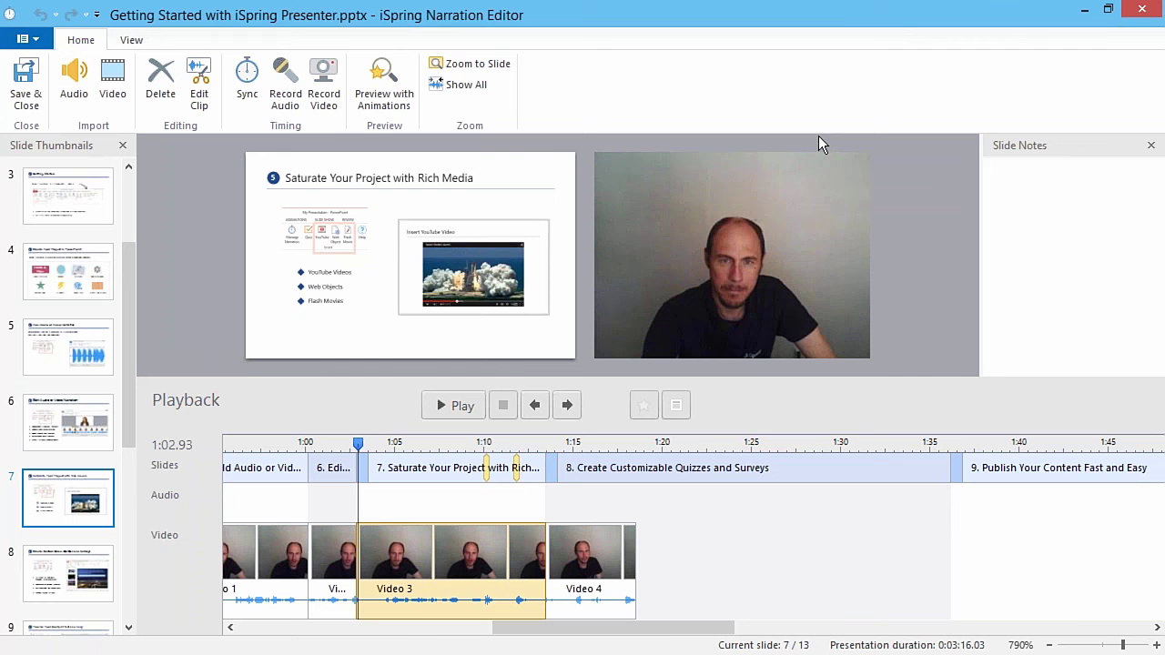
key(super+plus)
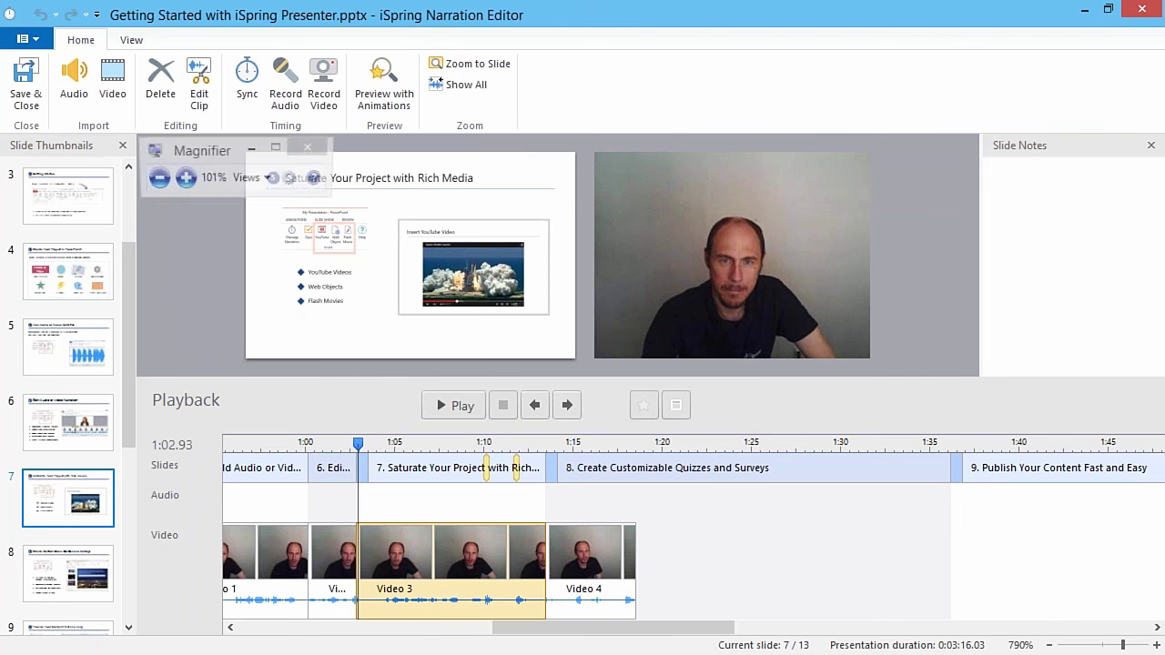
key(super)
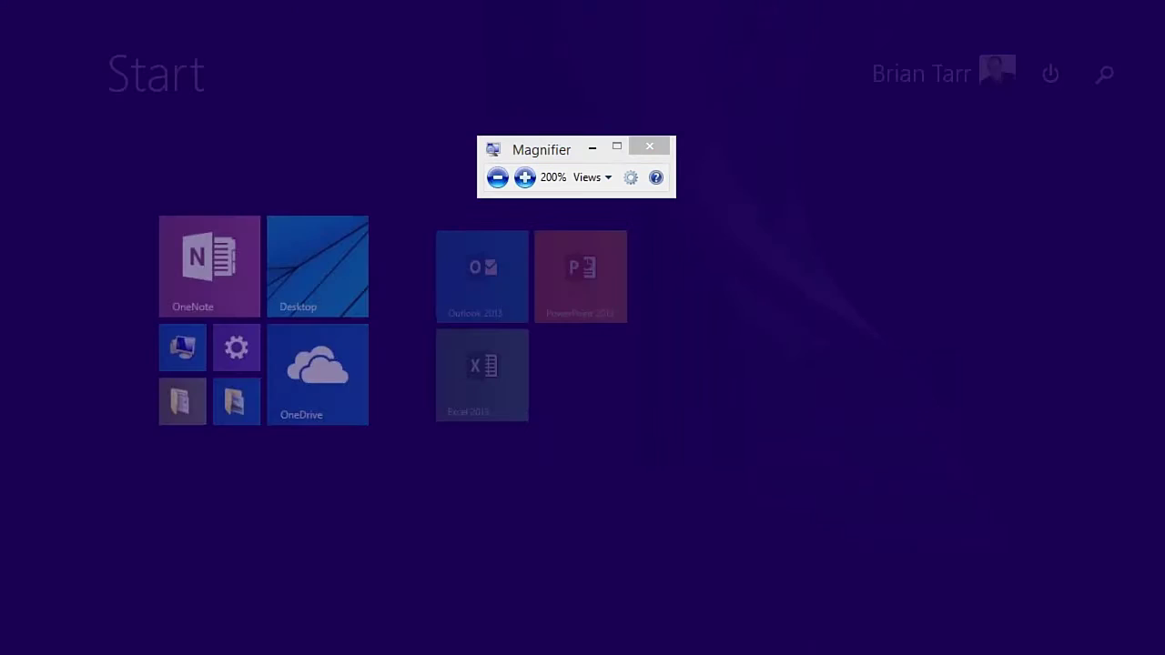
key(super)
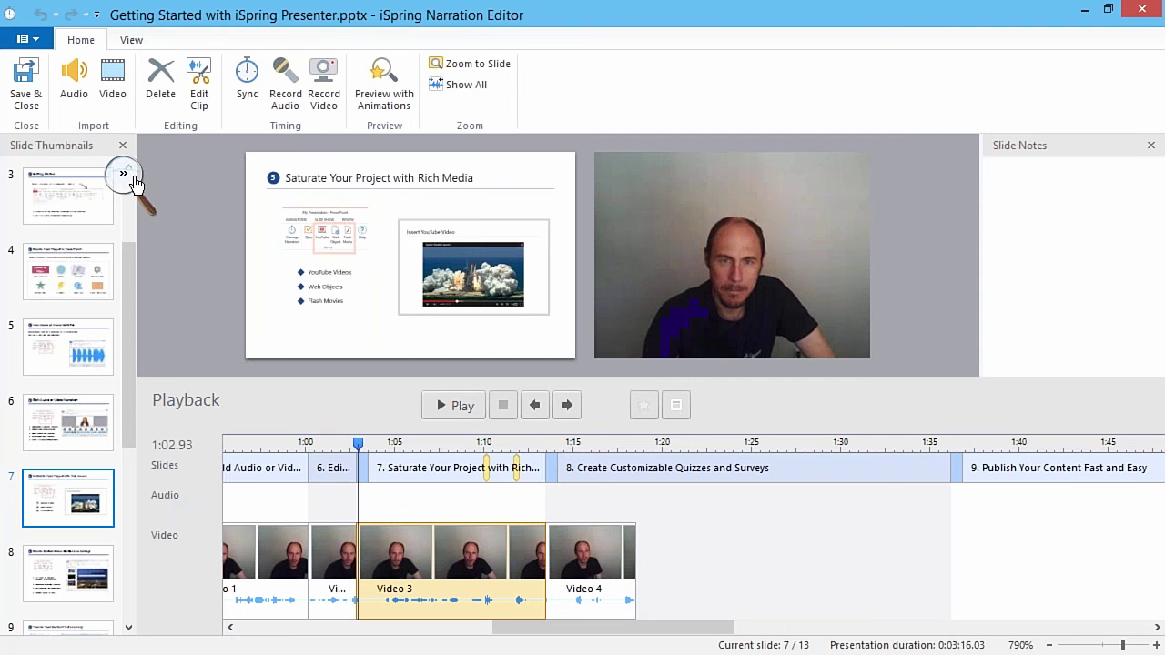
click(132, 180)
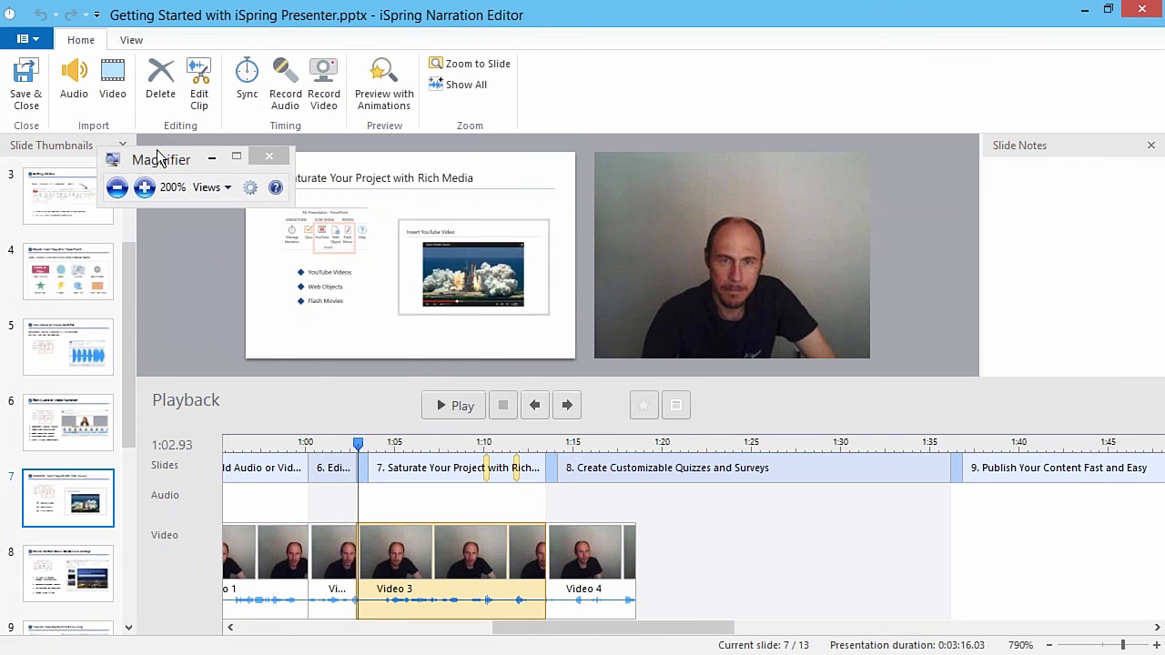
drag(167, 161, 195, 211)
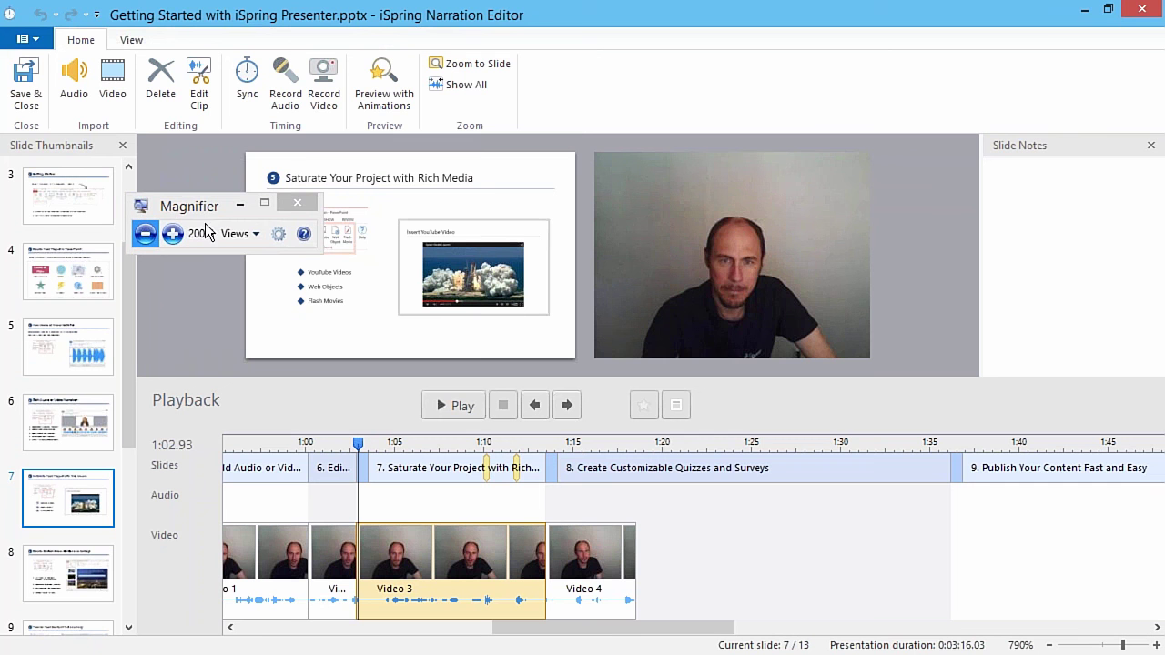
click(296, 202)
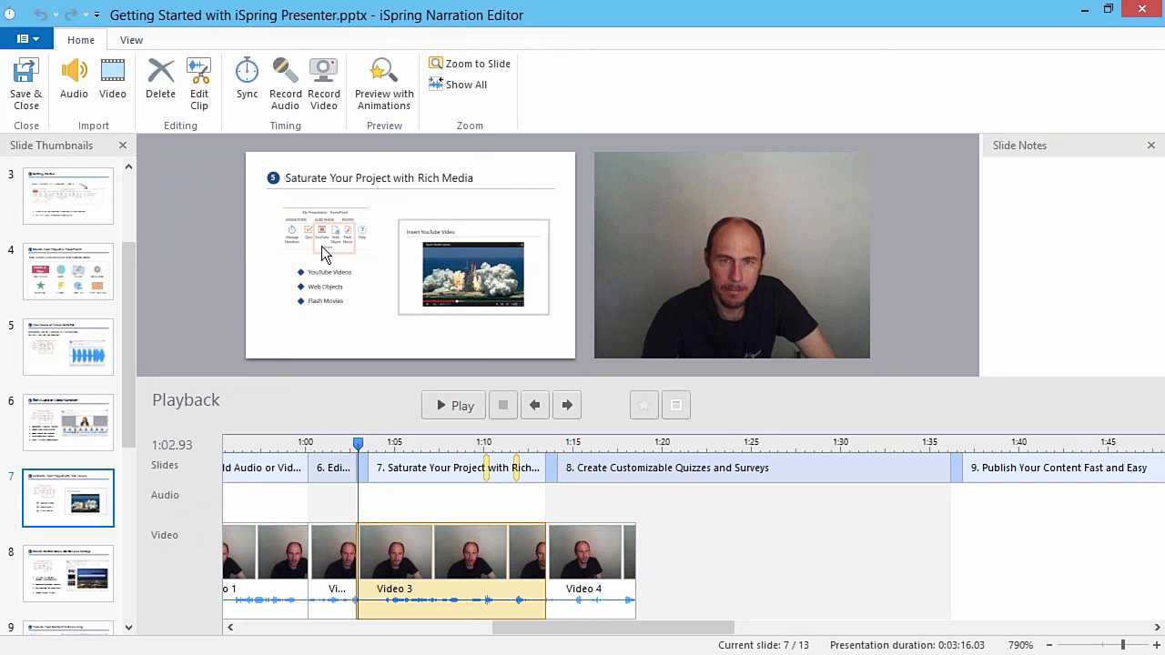
key(super+r)
text(magnify)
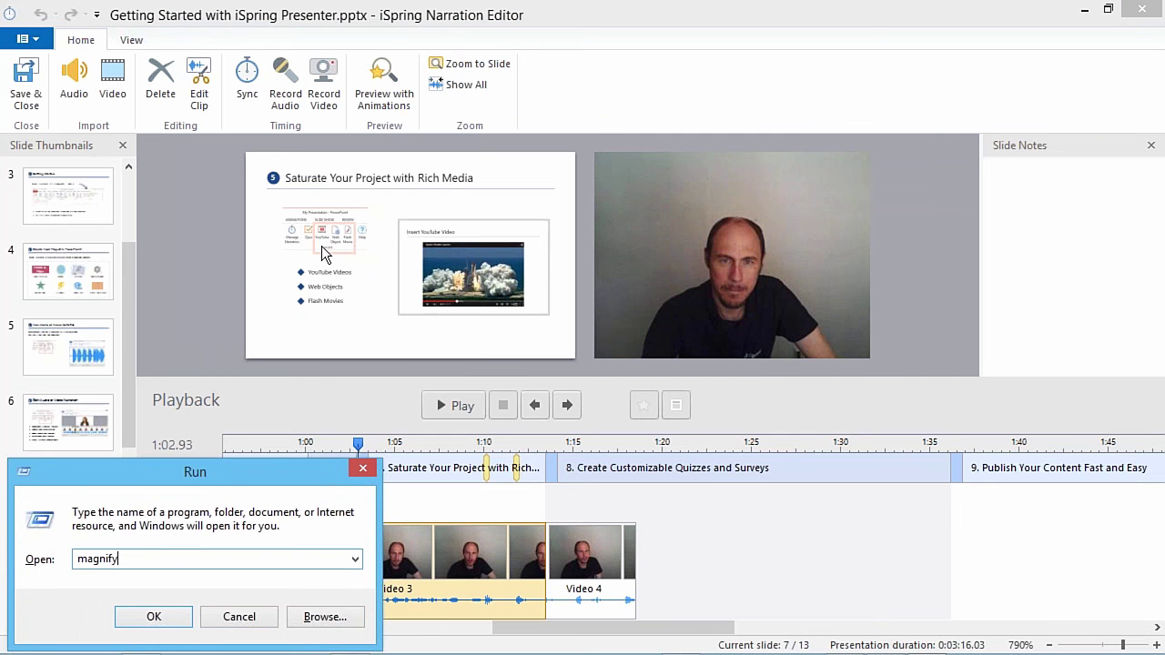
key(Return)
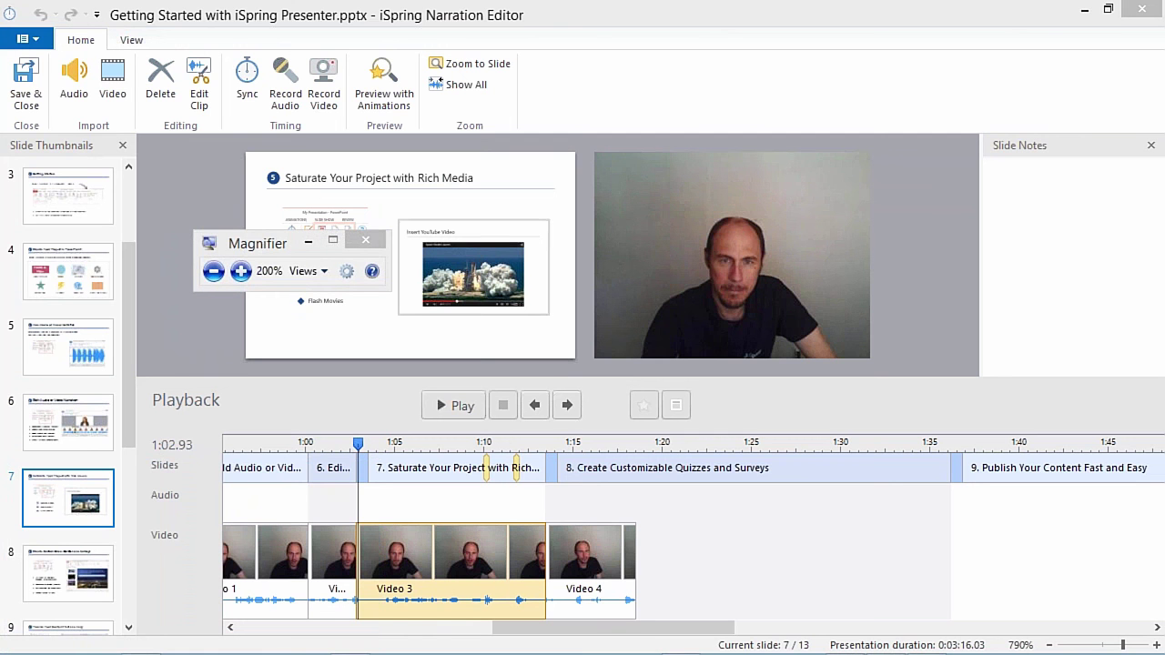
click(357, 237)
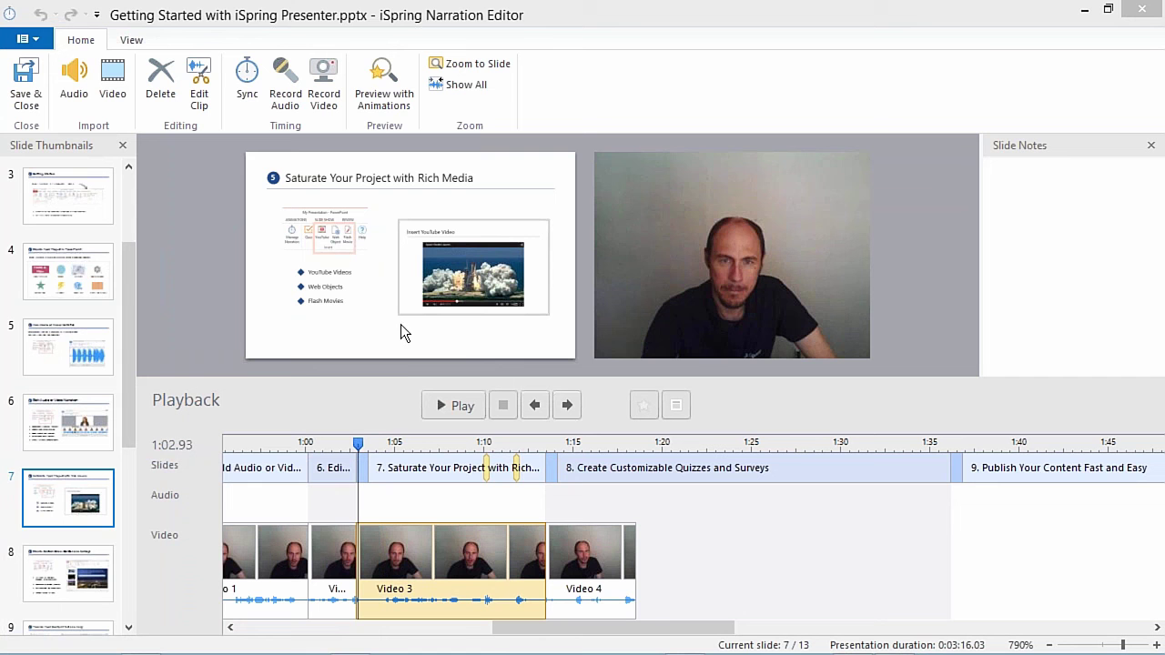
Close the Narration Editor with Don't Save, then bring up the Insert Character dialog.
click(1138, 10)
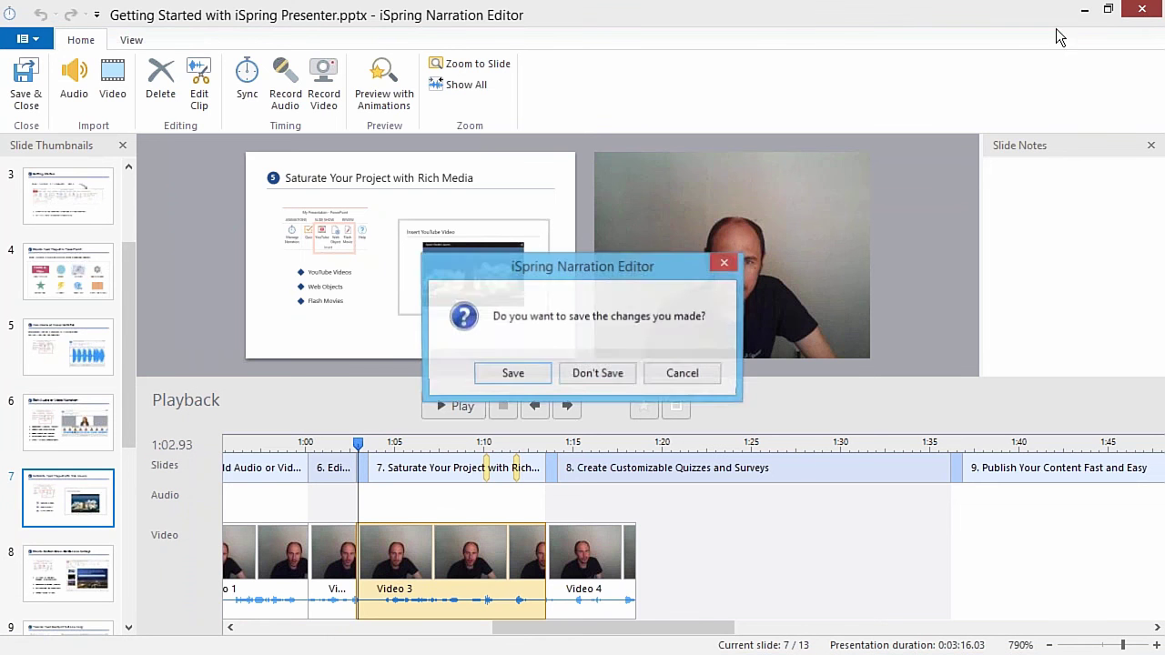
click(597, 377)
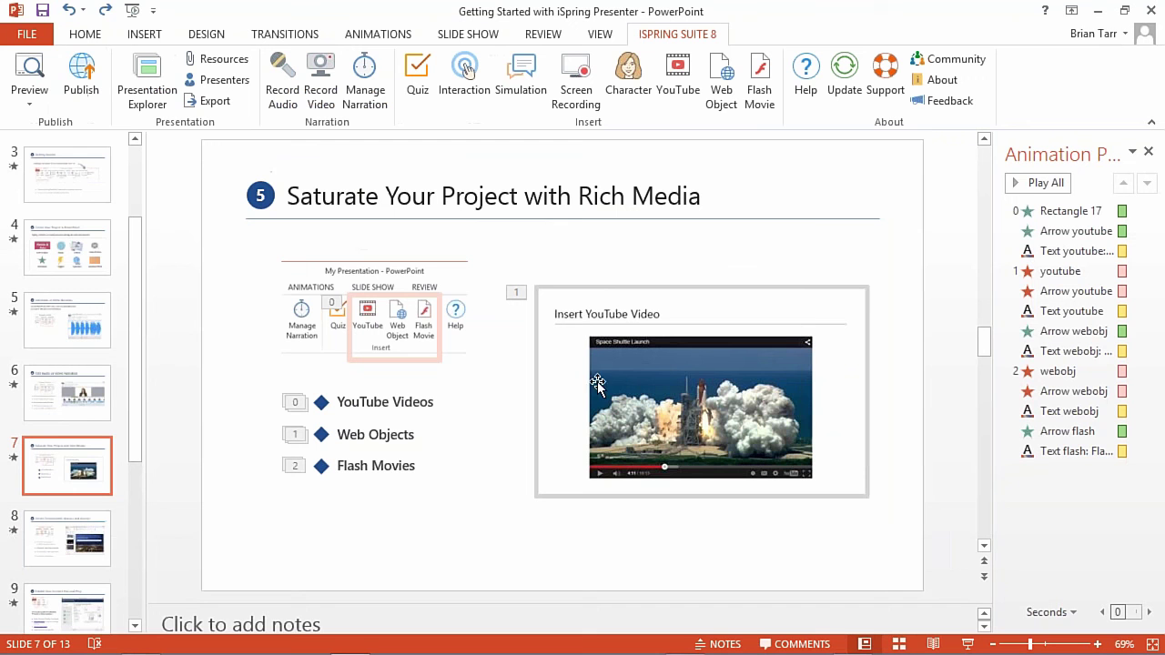
click(626, 97)
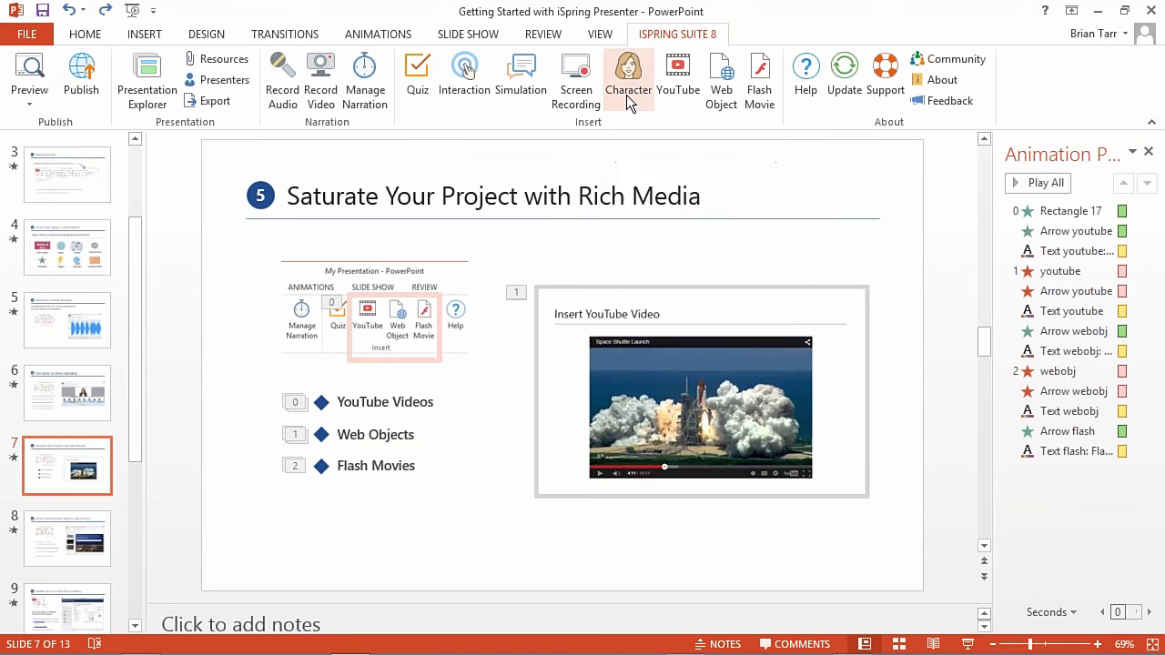
Preview the poses of Janet, John, Kate, Klein, Melanie and Randy.
click(308, 229)
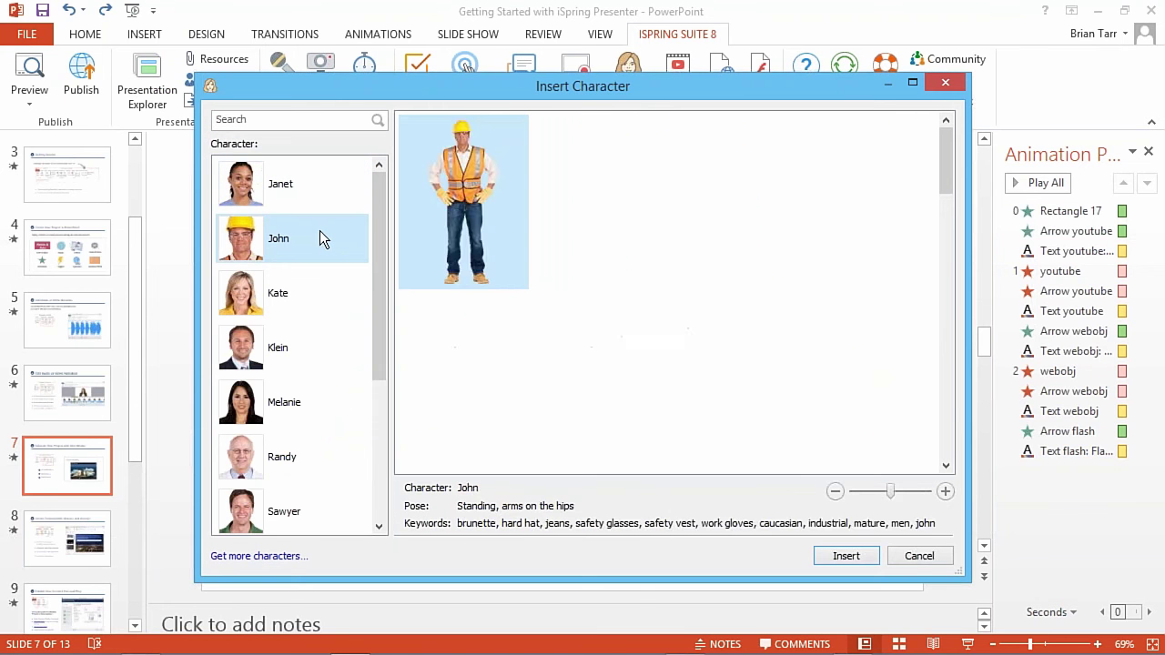
click(302, 195)
click(301, 235)
click(299, 293)
click(300, 351)
click(298, 403)
click(297, 469)
View the Sawyer, Steve and Susan poses, then cancel without inserting a character.
click(301, 505)
scroll(302, 491, down, 3)
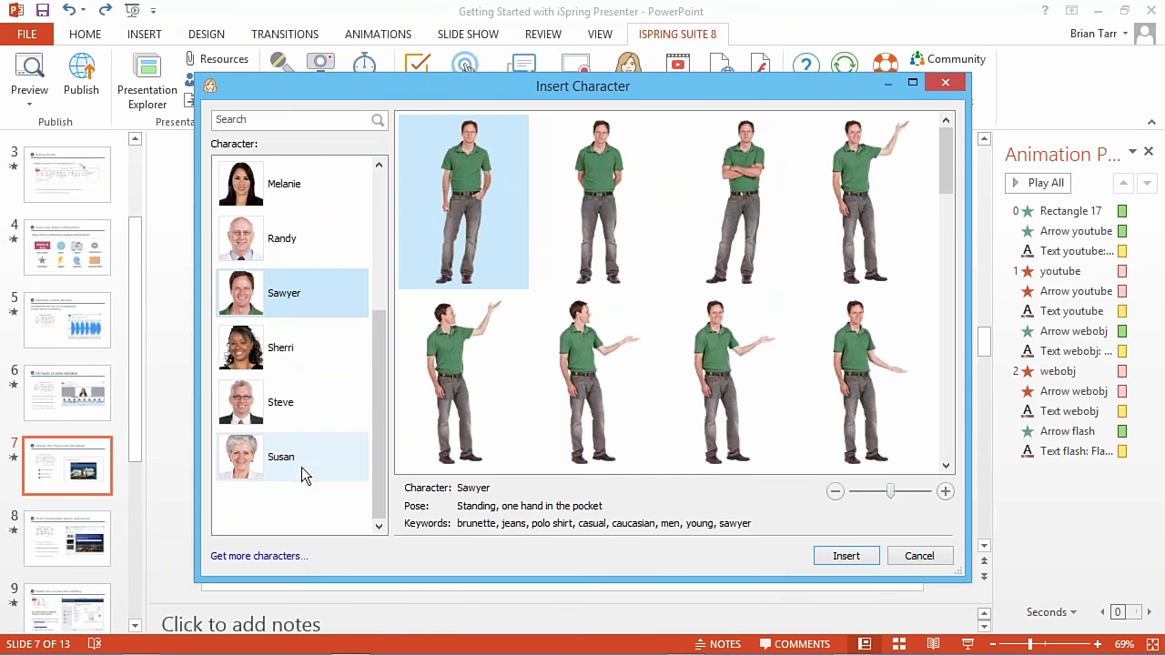
click(309, 357)
click(299, 404)
click(292, 457)
scroll(292, 434, up, 4)
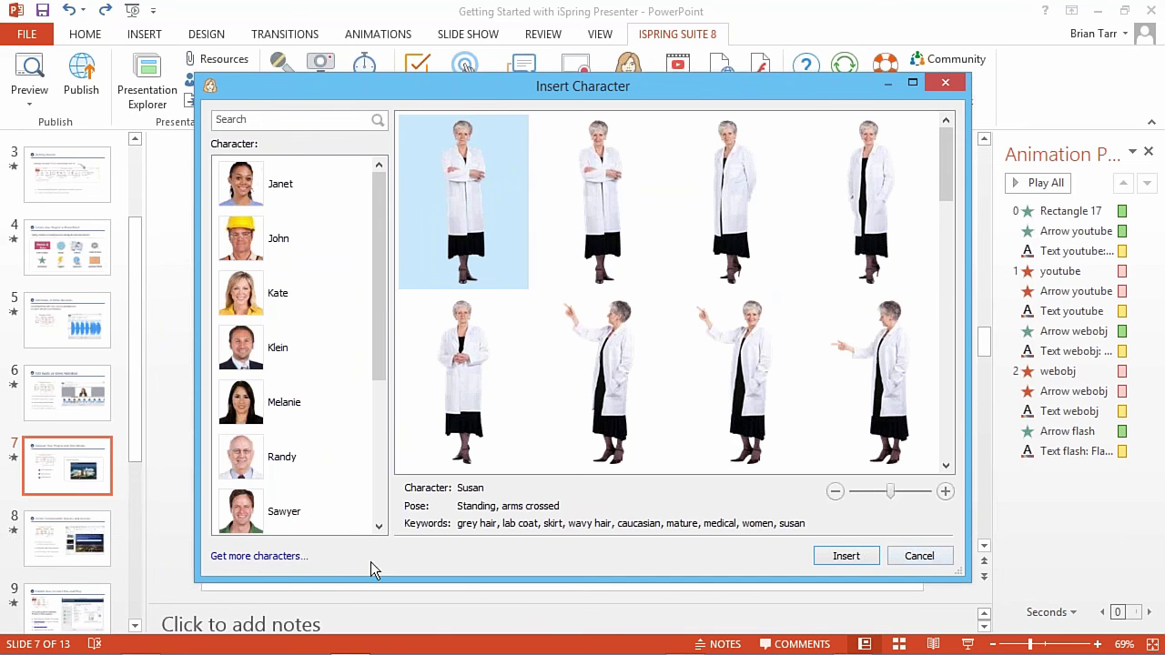
click(924, 557)
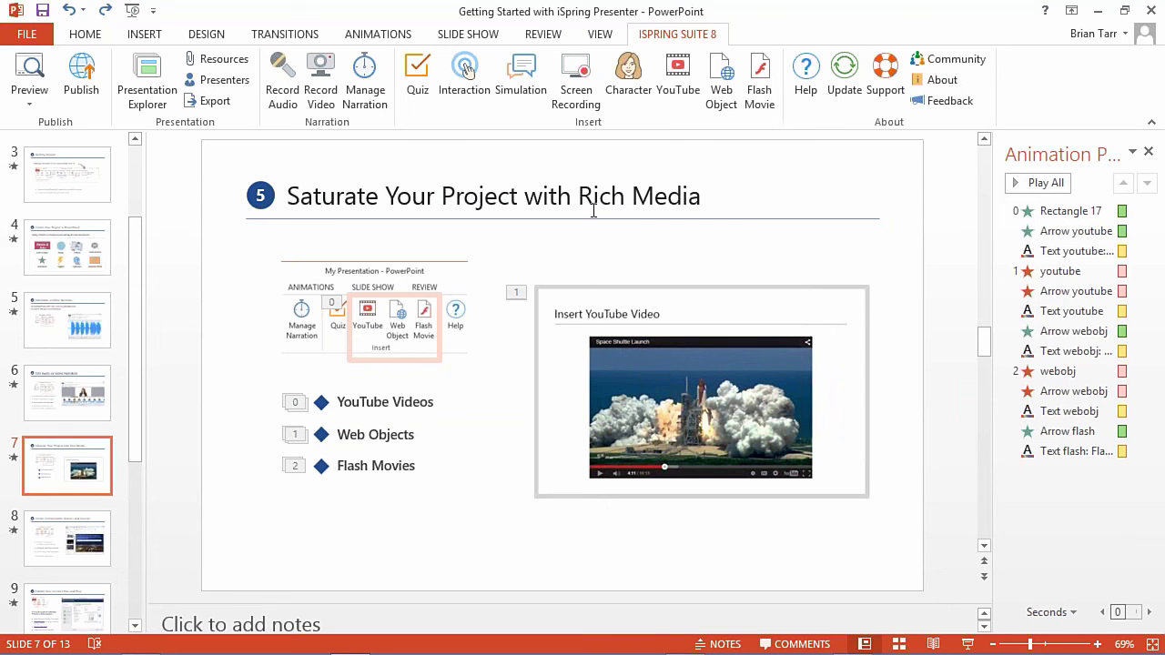
In Publish, keep the Video Lecture player and open its Customize Player window.
click(82, 98)
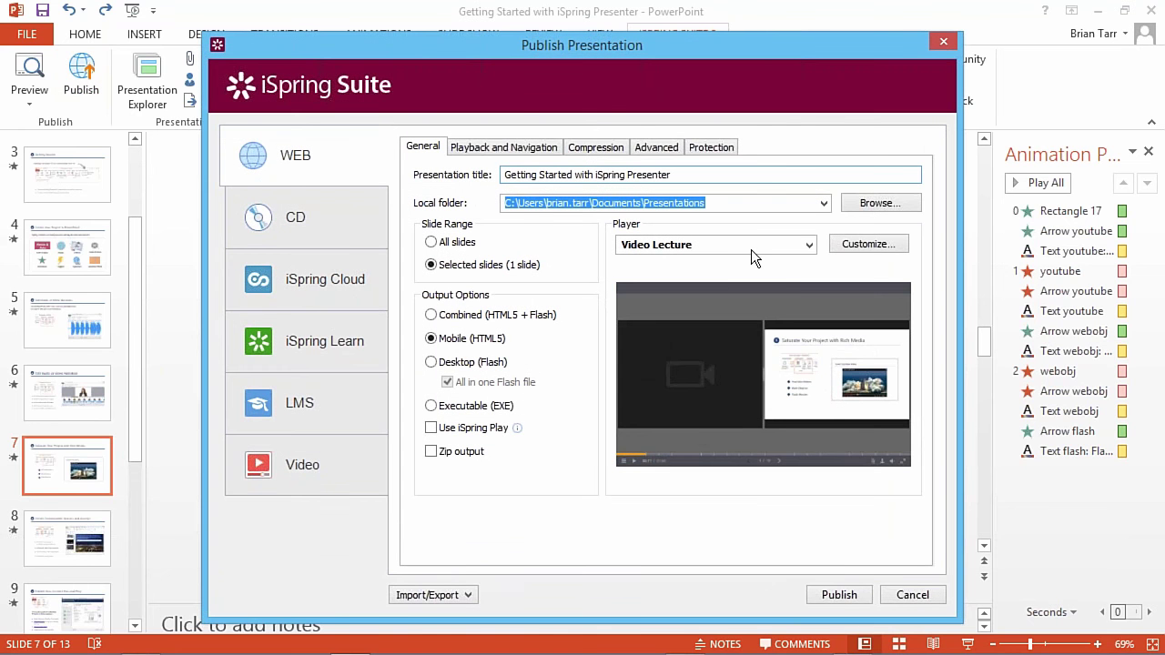
click(715, 246)
click(725, 239)
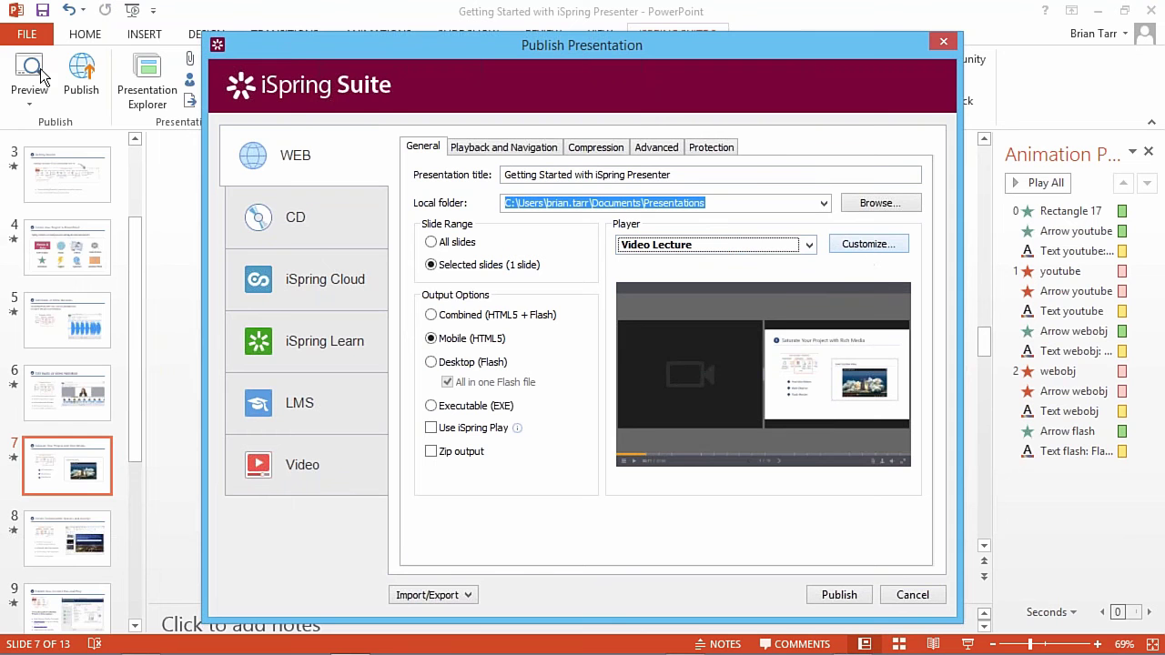
click(692, 247)
click(692, 247)
click(867, 248)
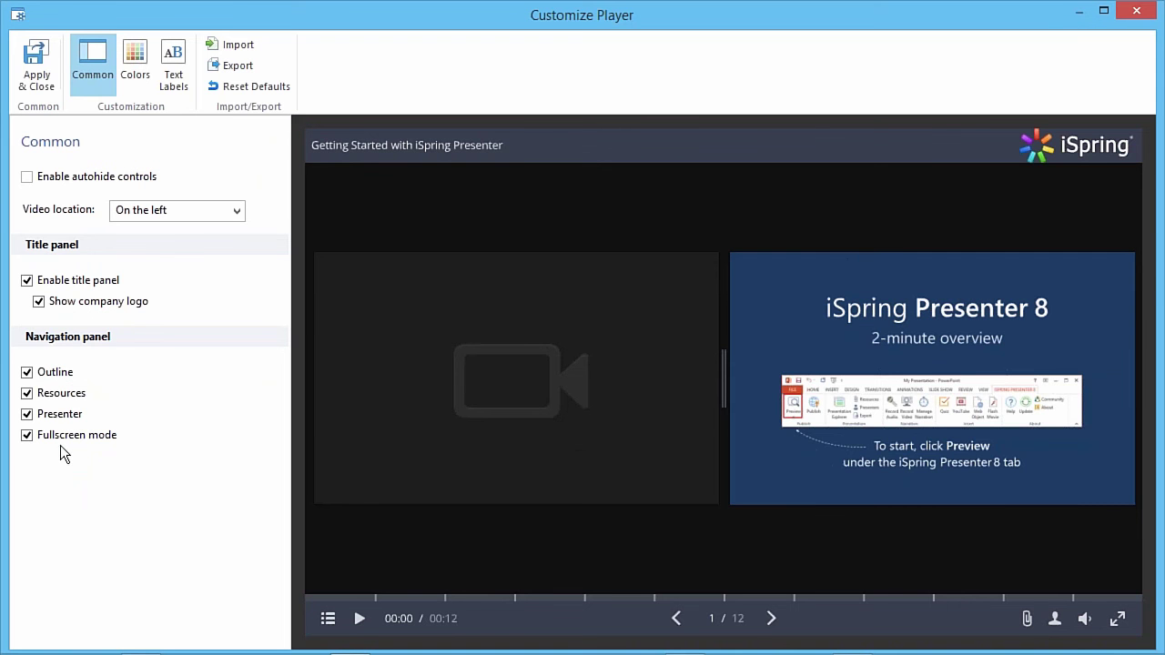
Toggle the title panel, outline and resources buttons off and back on.
click(26, 281)
click(26, 282)
click(27, 373)
click(27, 373)
click(28, 394)
click(27, 394)
Review the Colors tab keeping Sunflower and Text Labels keeping the English preset.
click(133, 76)
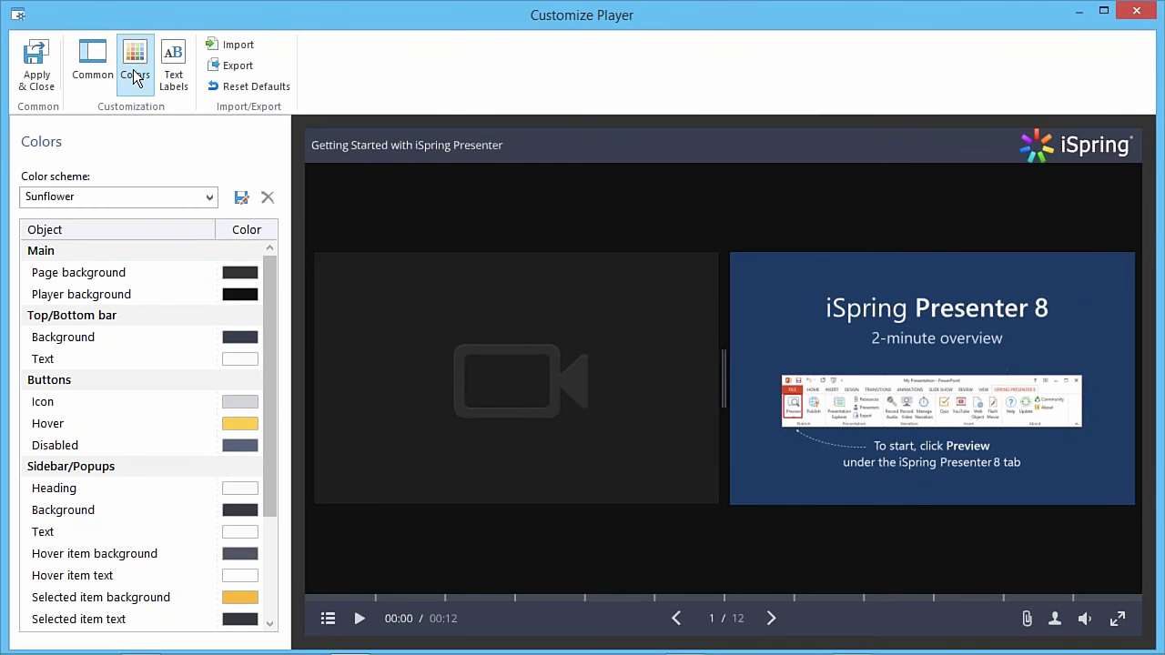
click(210, 197)
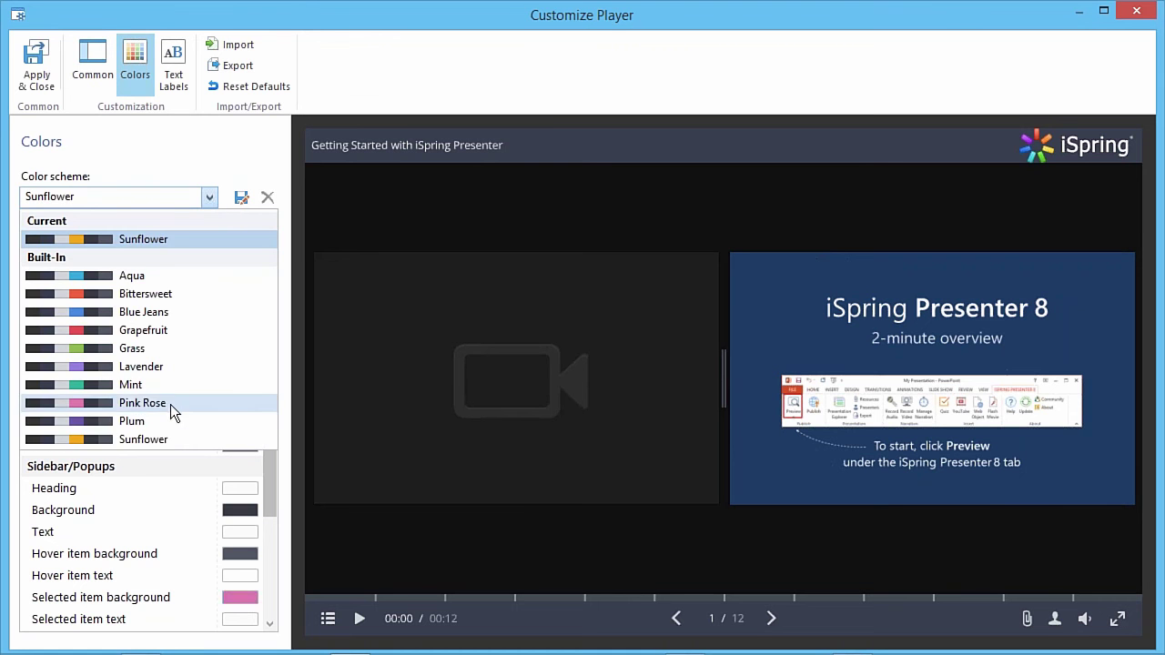
click(206, 198)
click(176, 82)
click(220, 176)
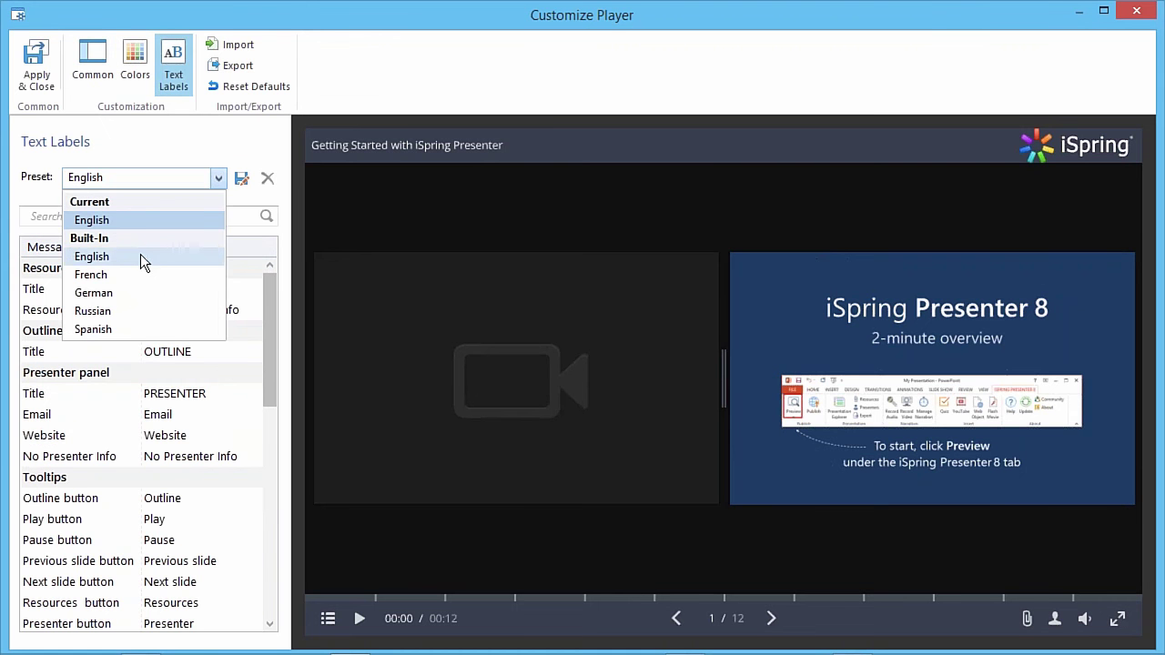
click(222, 177)
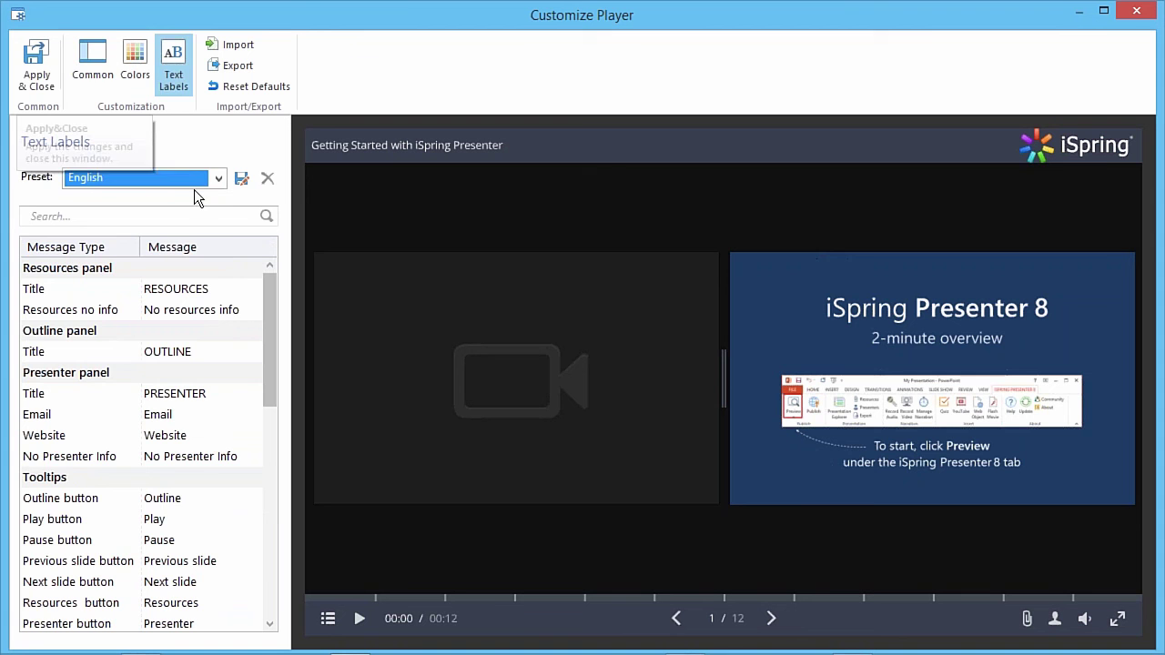
Switch Video location between right and left several times, leaving it on the left.
click(95, 80)
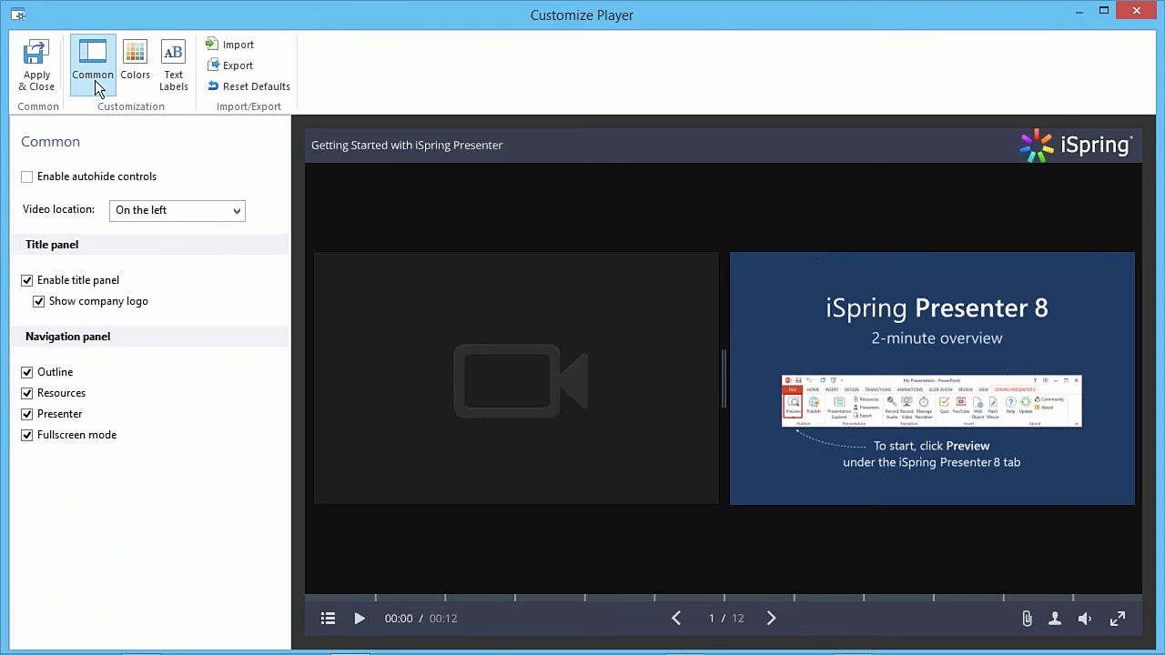
click(236, 211)
click(182, 246)
click(242, 209)
click(222, 232)
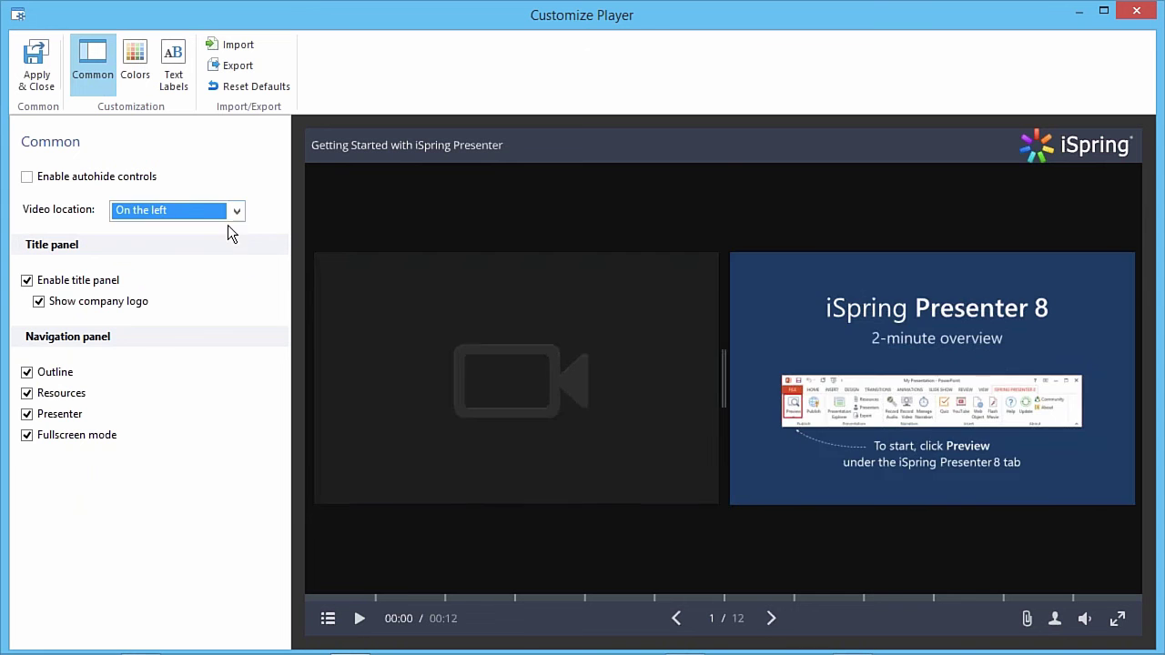
click(236, 212)
click(217, 248)
click(234, 213)
click(219, 232)
click(238, 216)
click(218, 248)
click(239, 208)
click(219, 232)
Apply the player settings, reopen and close customization, then cancel the Publish Presentation dialog.
click(36, 82)
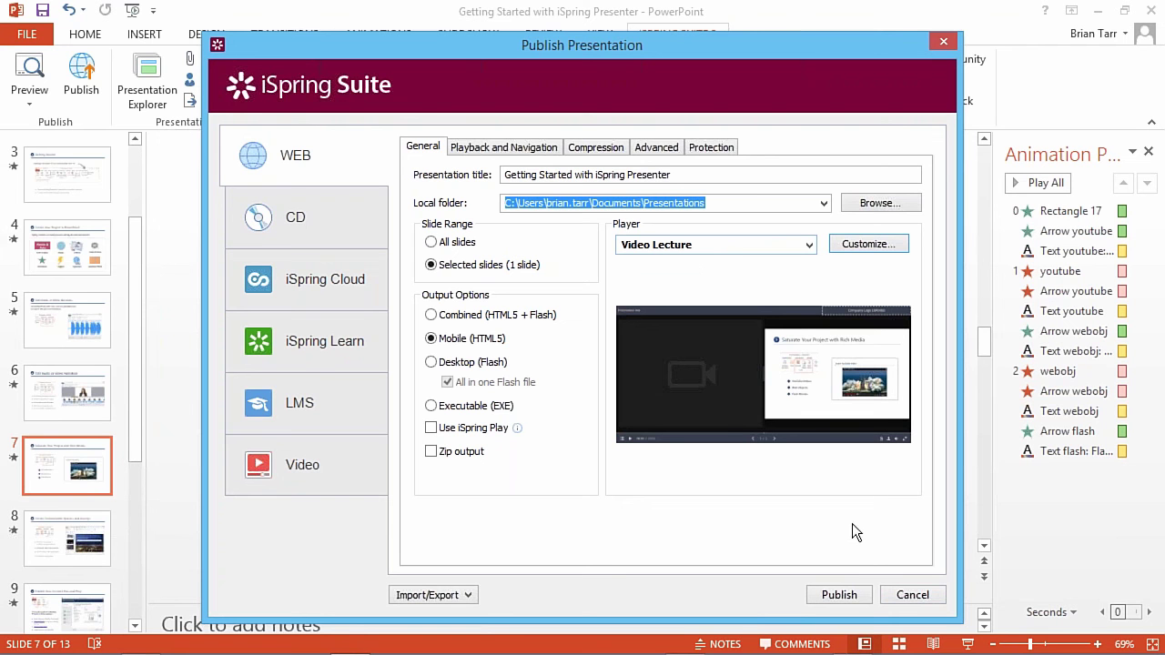
click(731, 244)
click(732, 277)
click(865, 244)
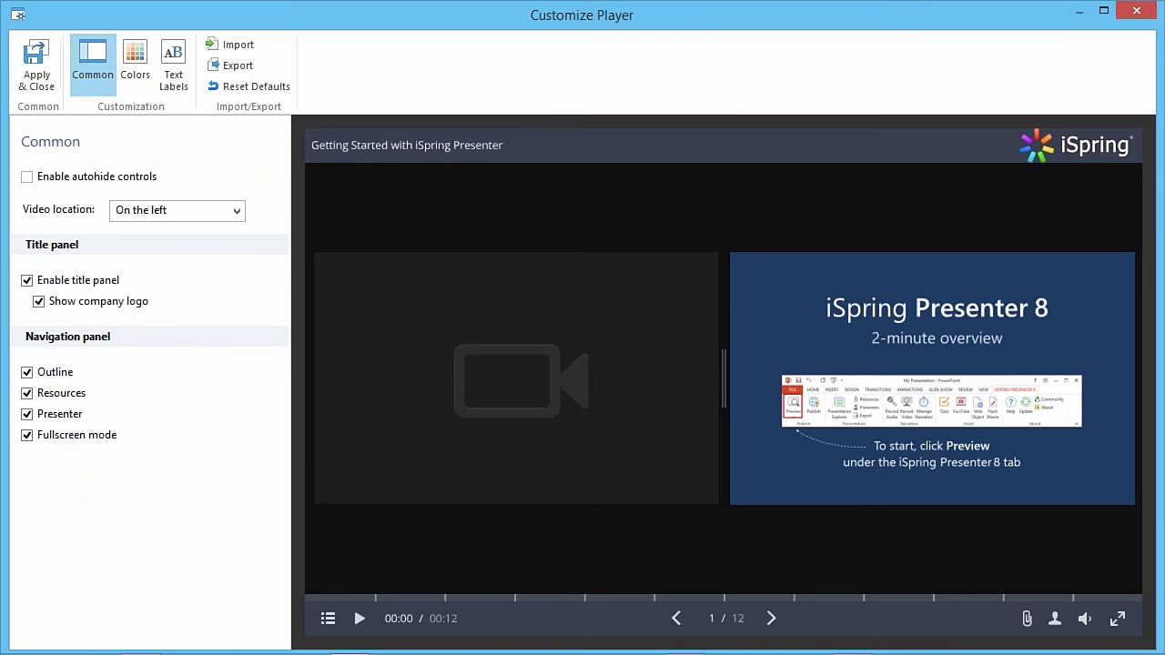
double_click(902, 21)
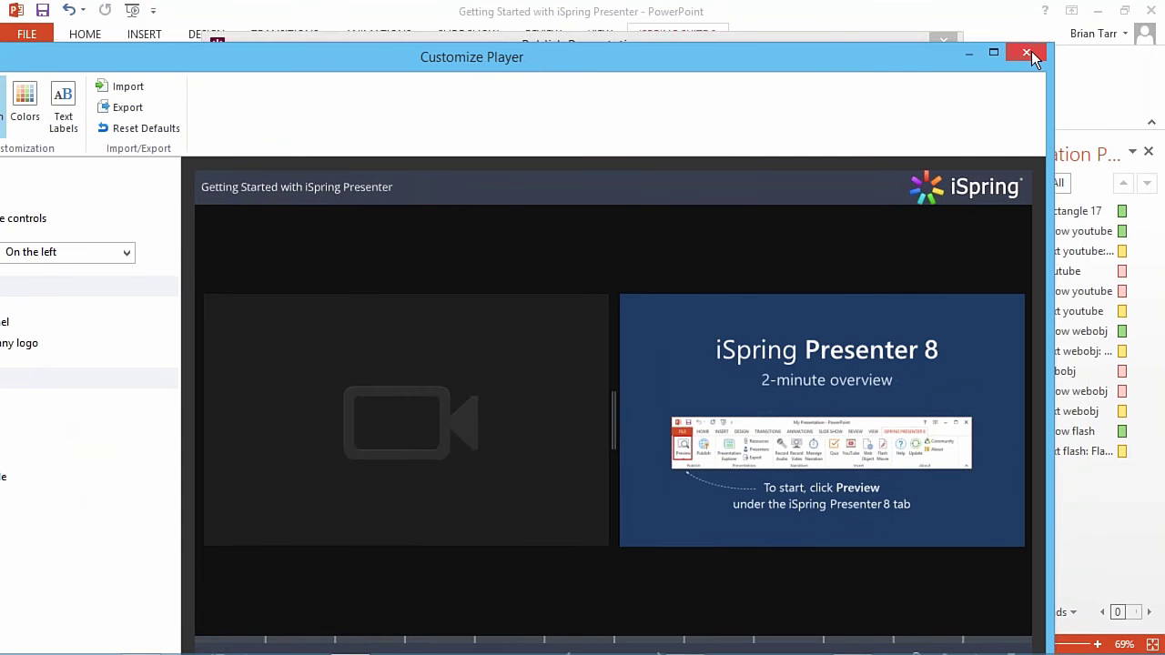
click(1031, 55)
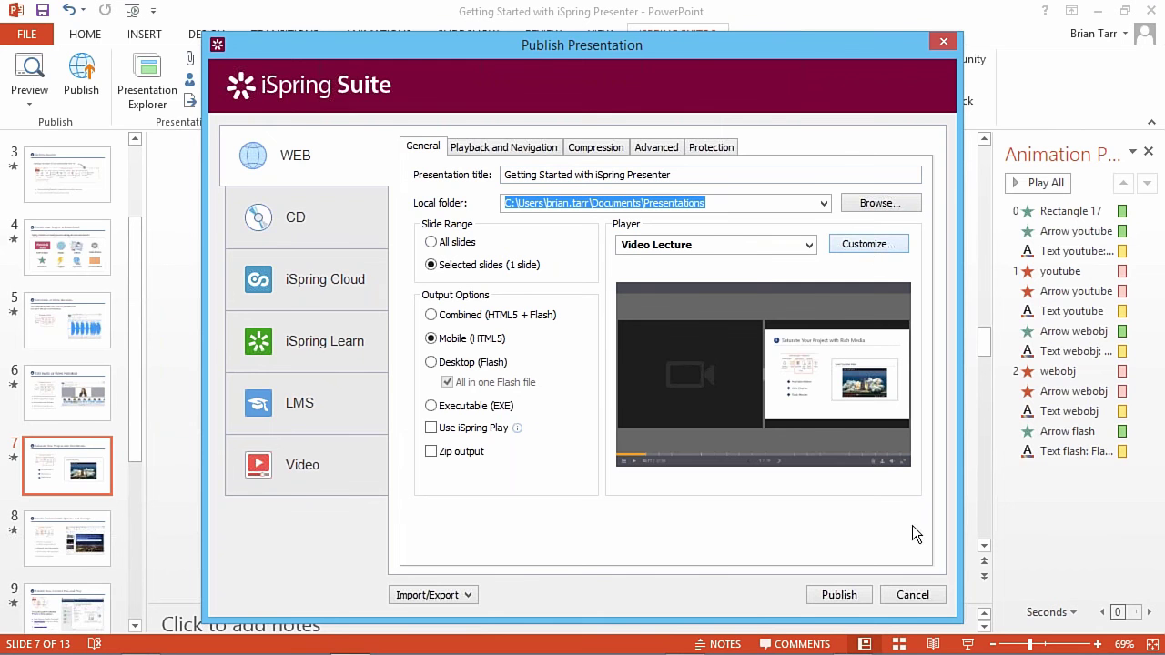
click(913, 594)
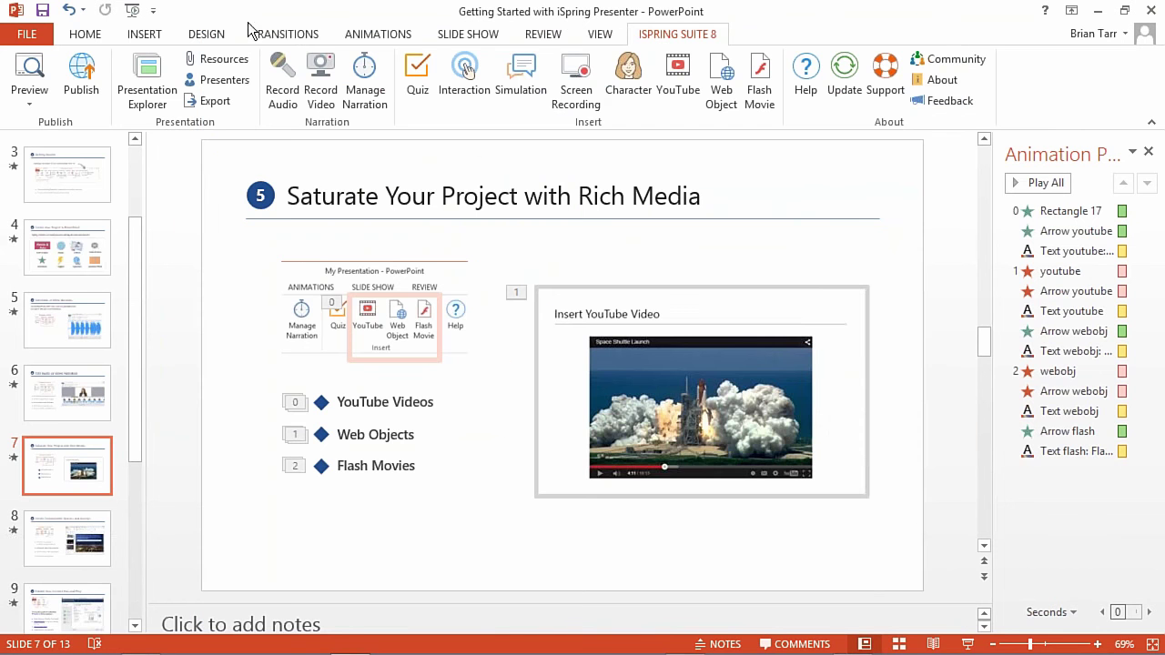
Bring up Presentation Explorer and expand the Layout choices for slide 1.
click(147, 99)
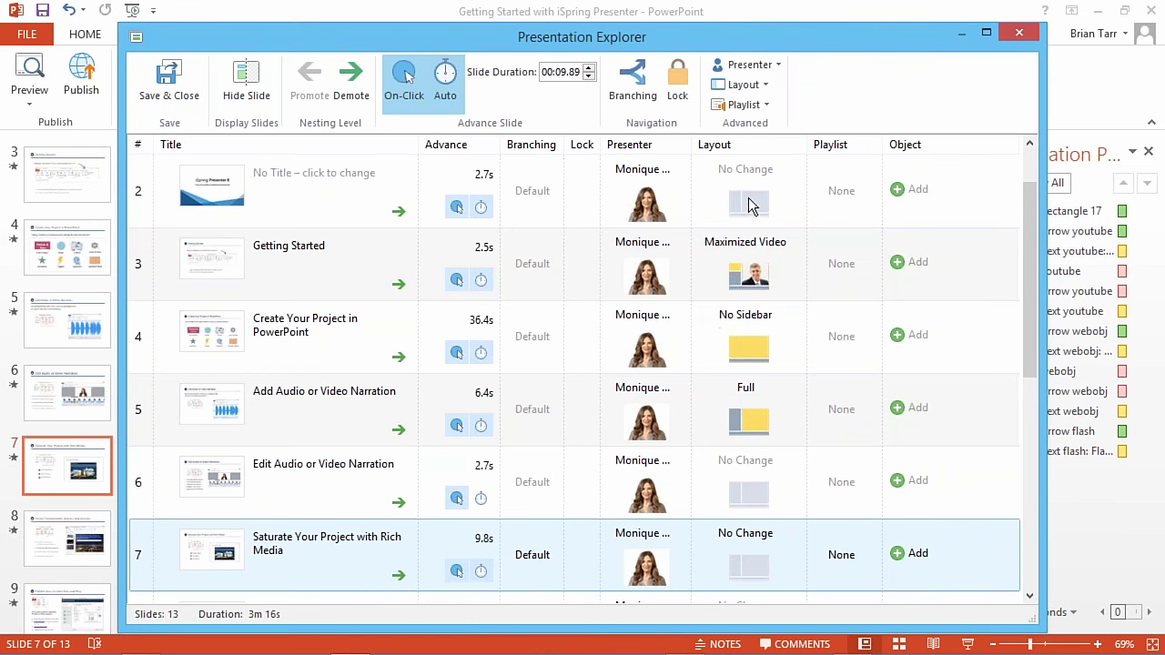
click(1018, 33)
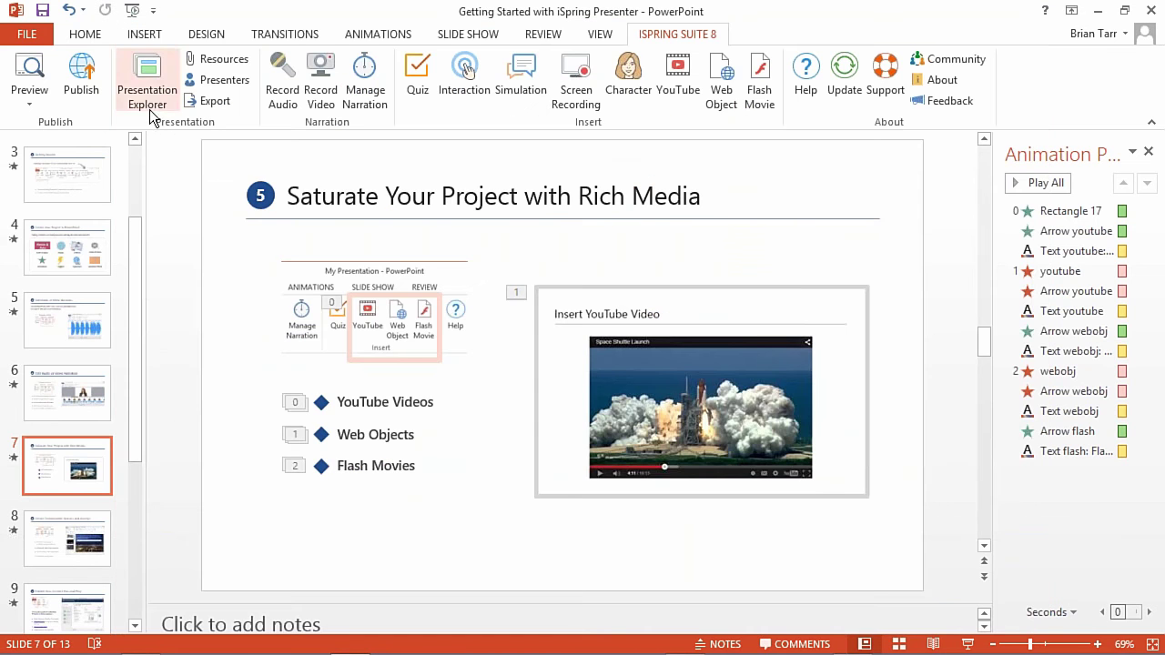
click(146, 99)
click(146, 99)
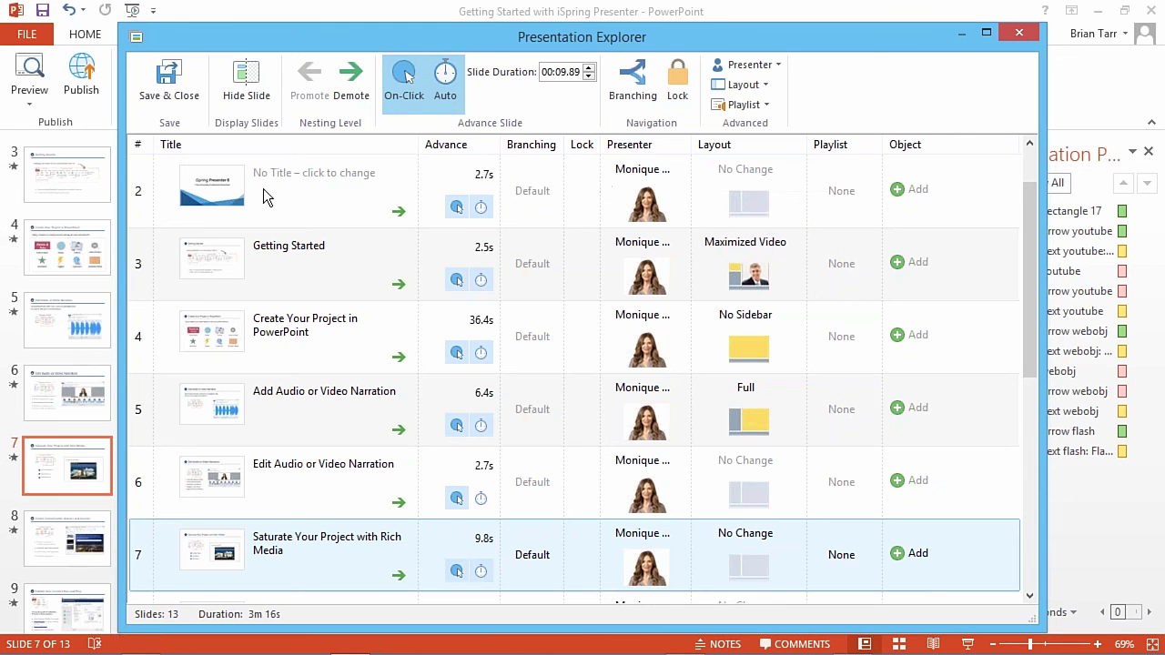
scroll(768, 216, up, 1)
click(765, 180)
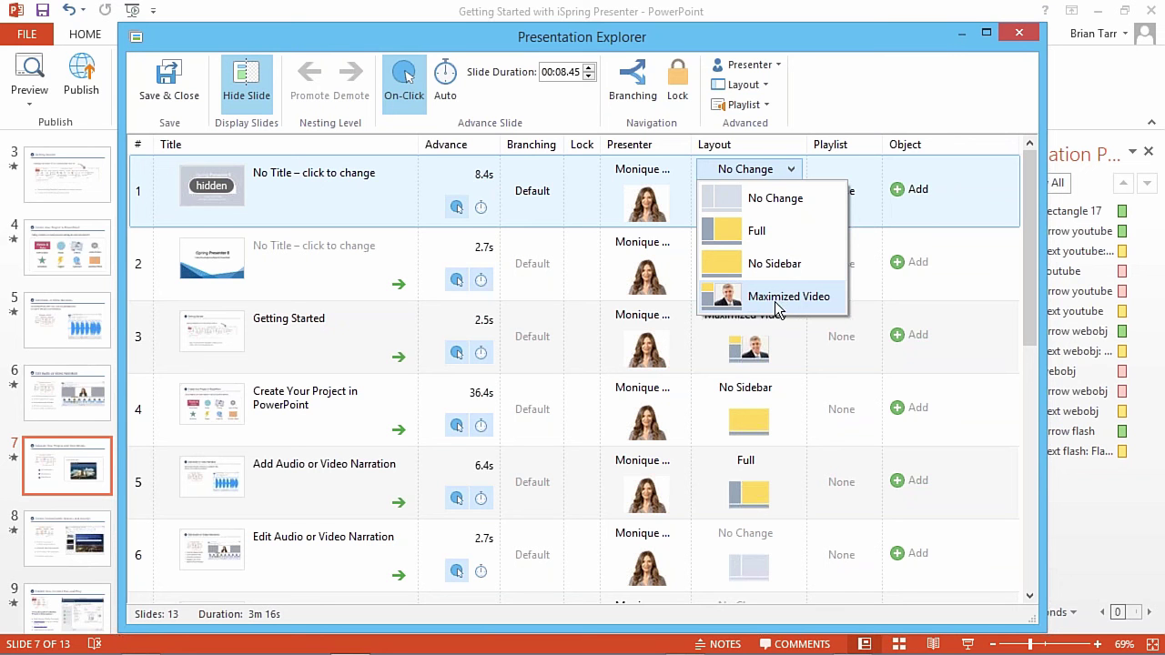
Leave slide 1 at No Change, keep slide 3 on Maximized Video, and close Presentation Explorer.
click(806, 201)
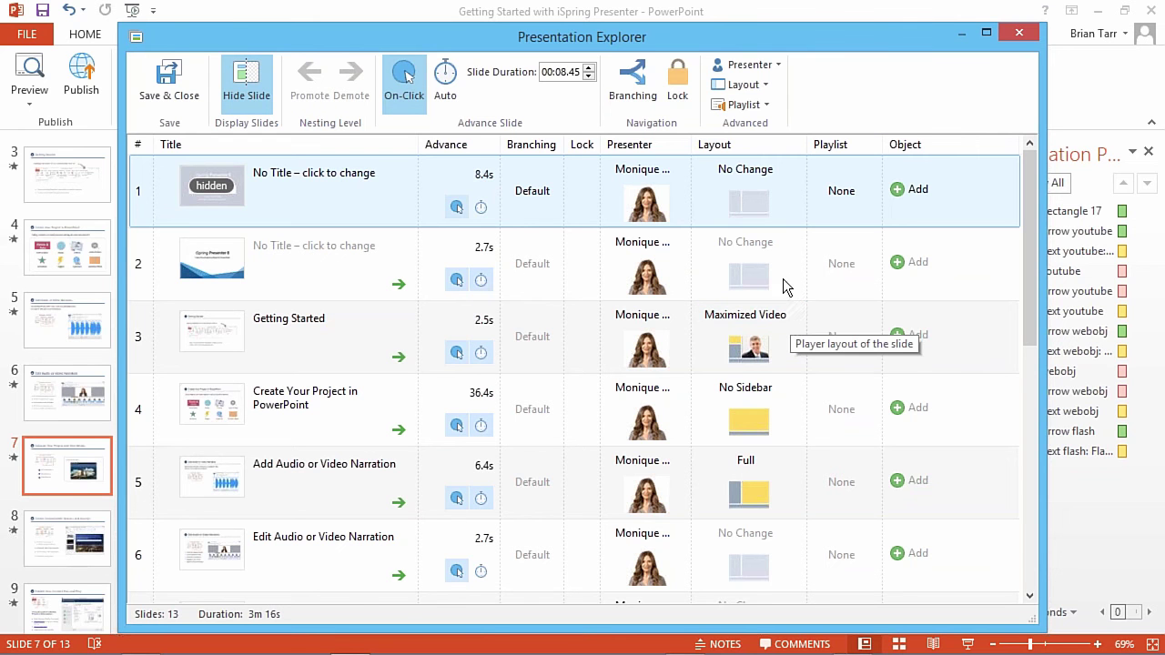
click(790, 316)
click(791, 316)
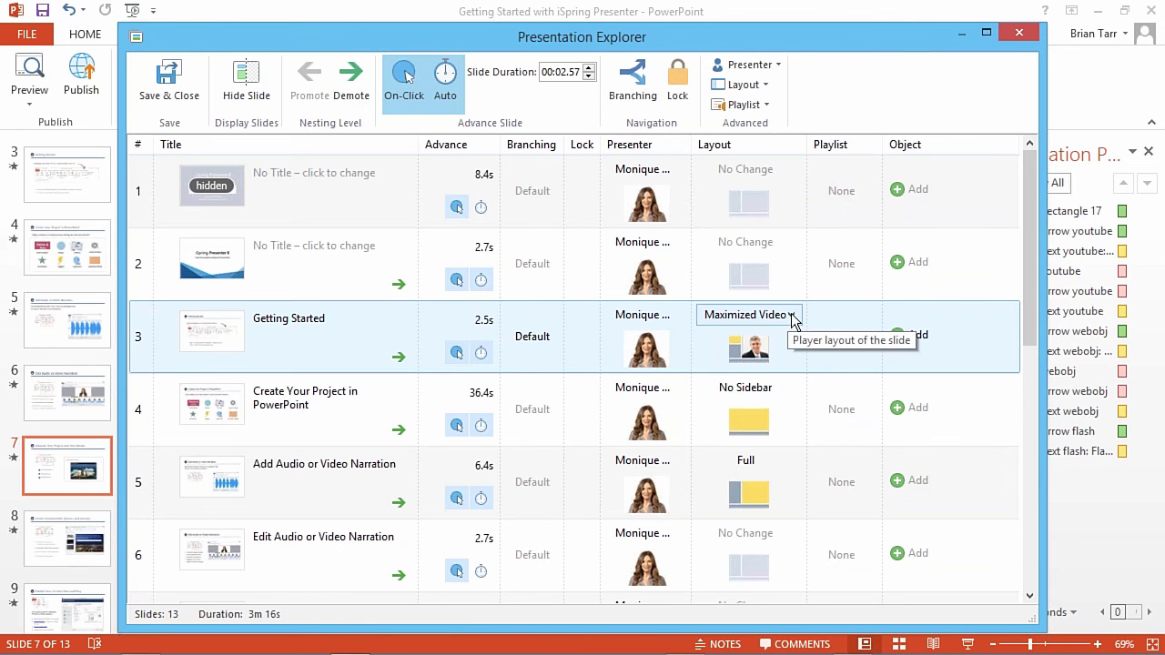
click(1023, 34)
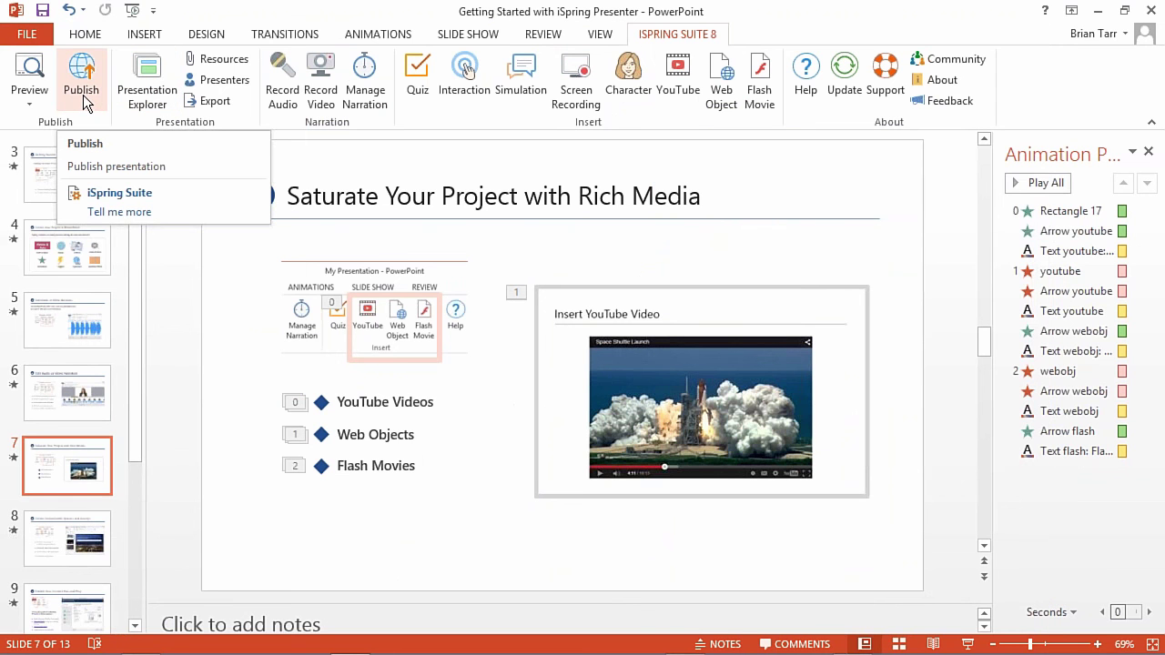
Open the Publish Presentation dialog with Web output for the Getting Started deck.
click(81, 83)
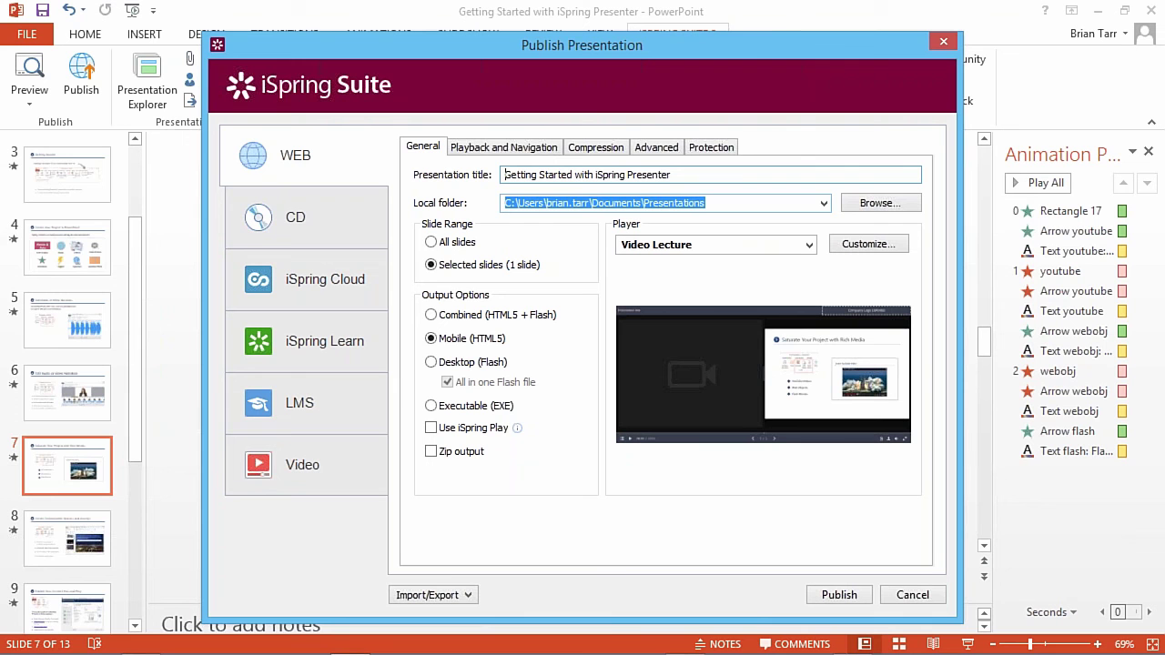
Change the player from Video Lecture to Universal and apply the Full template in Customize Player.
click(808, 245)
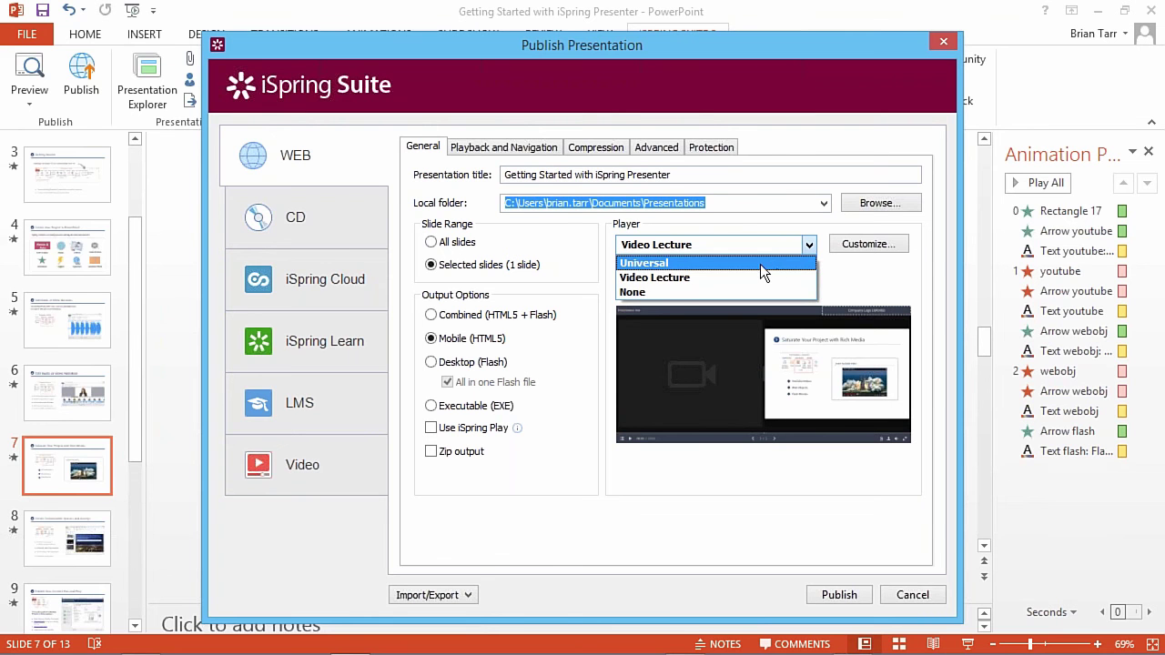
click(718, 278)
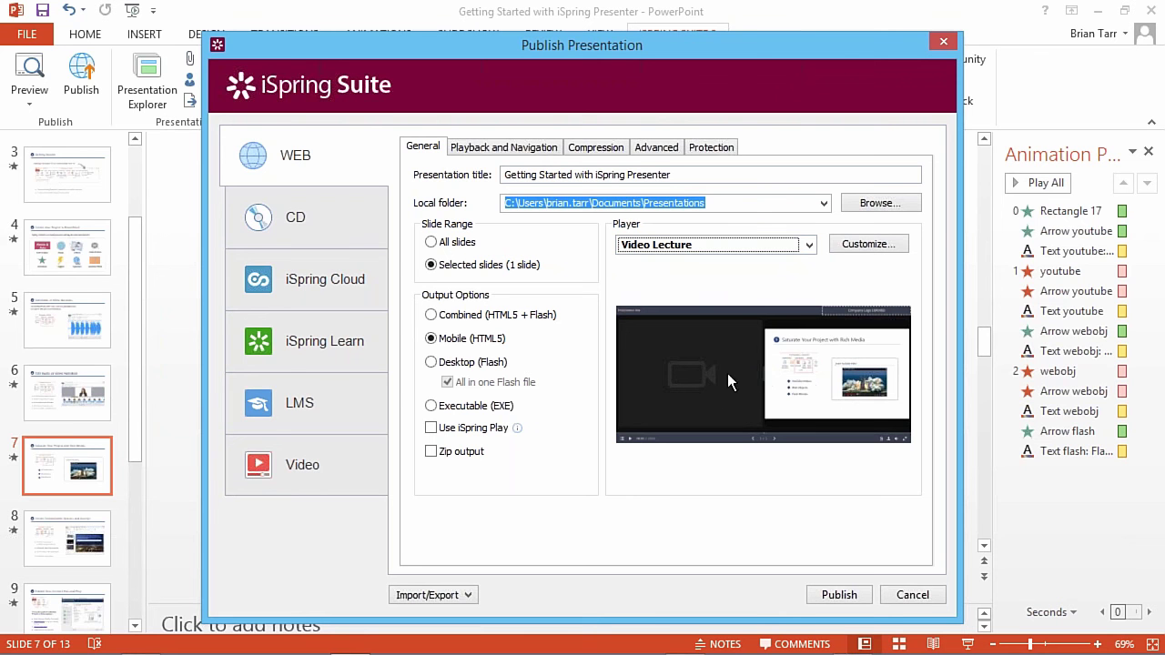
click(810, 246)
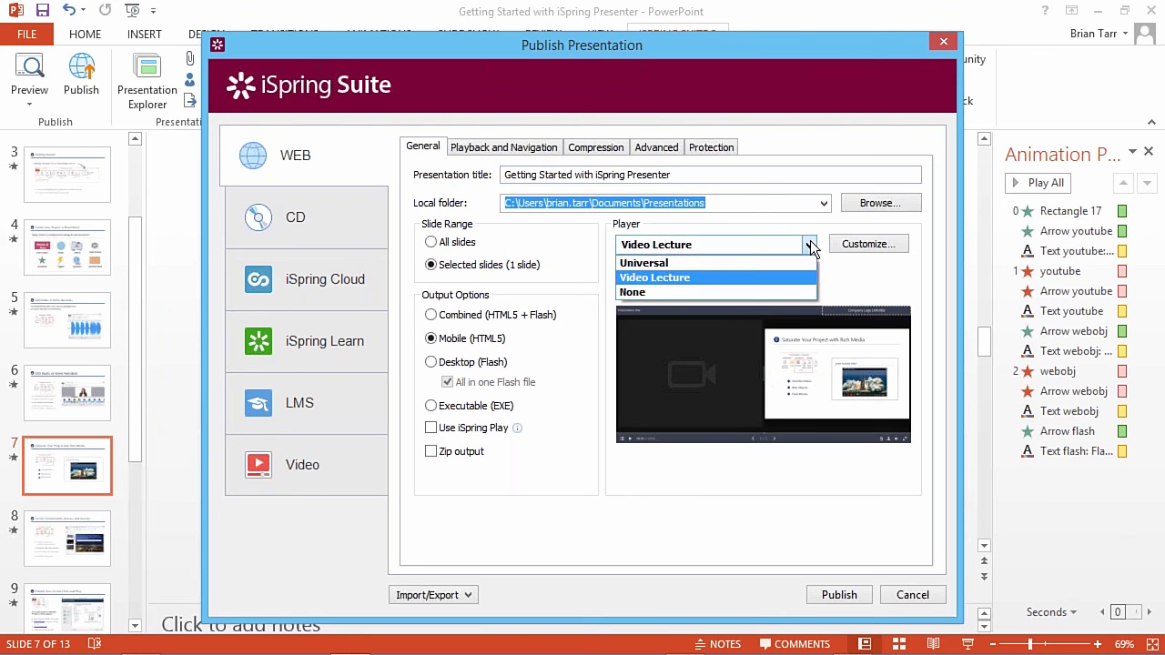
click(759, 259)
click(873, 250)
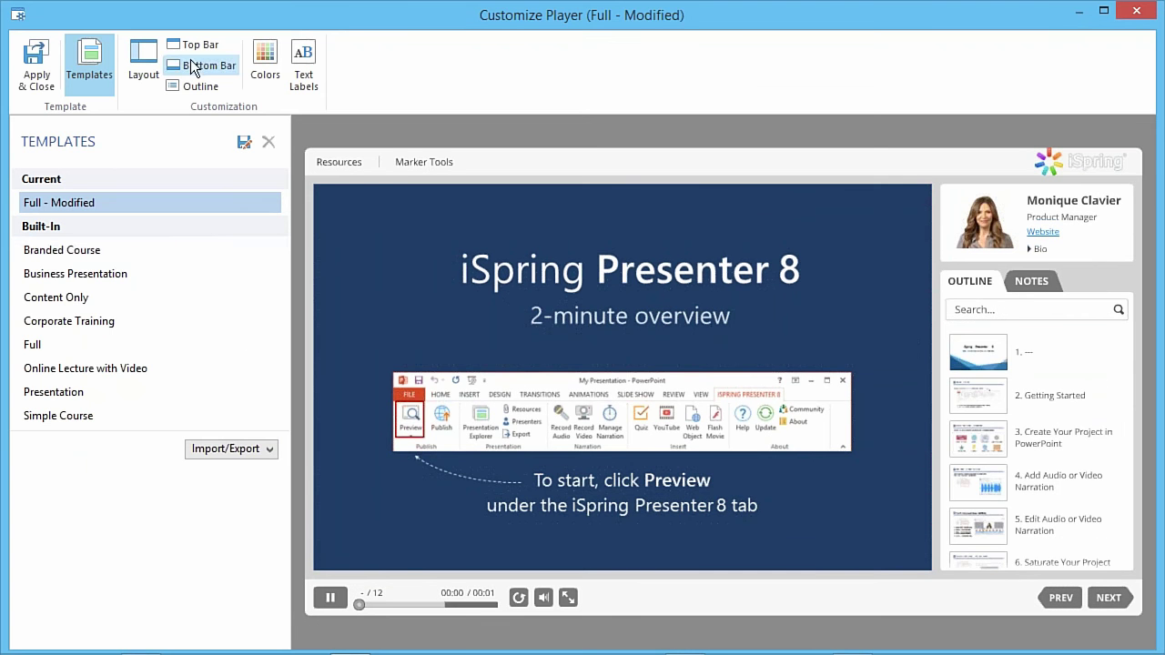
click(71, 344)
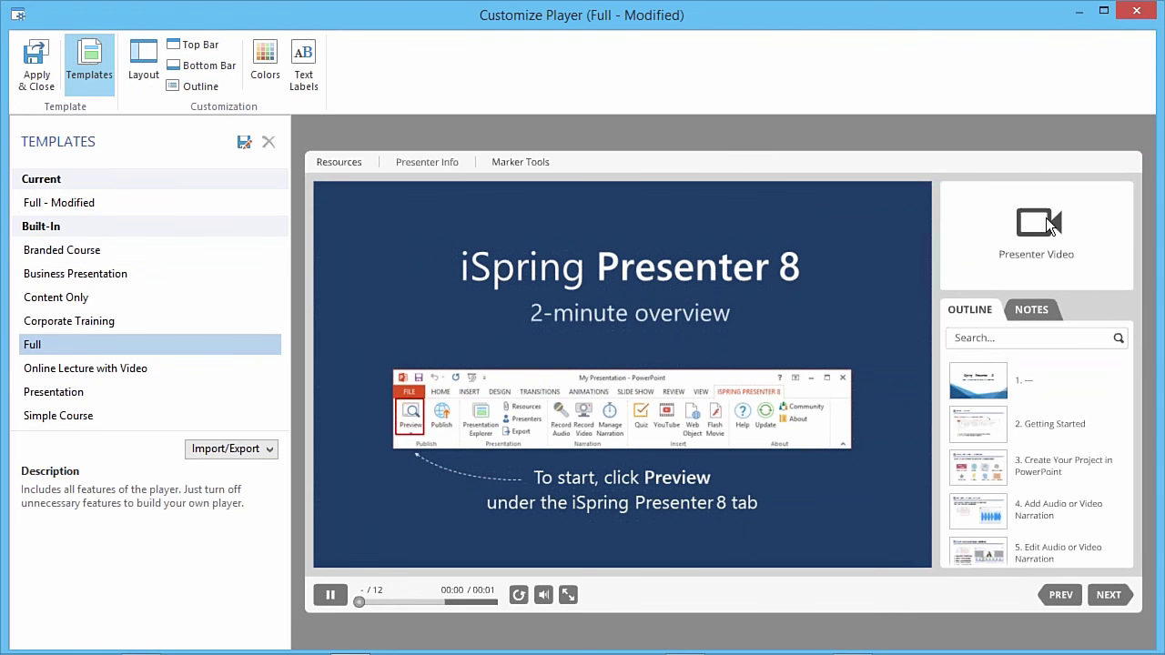
drag(646, 16, 618, 17)
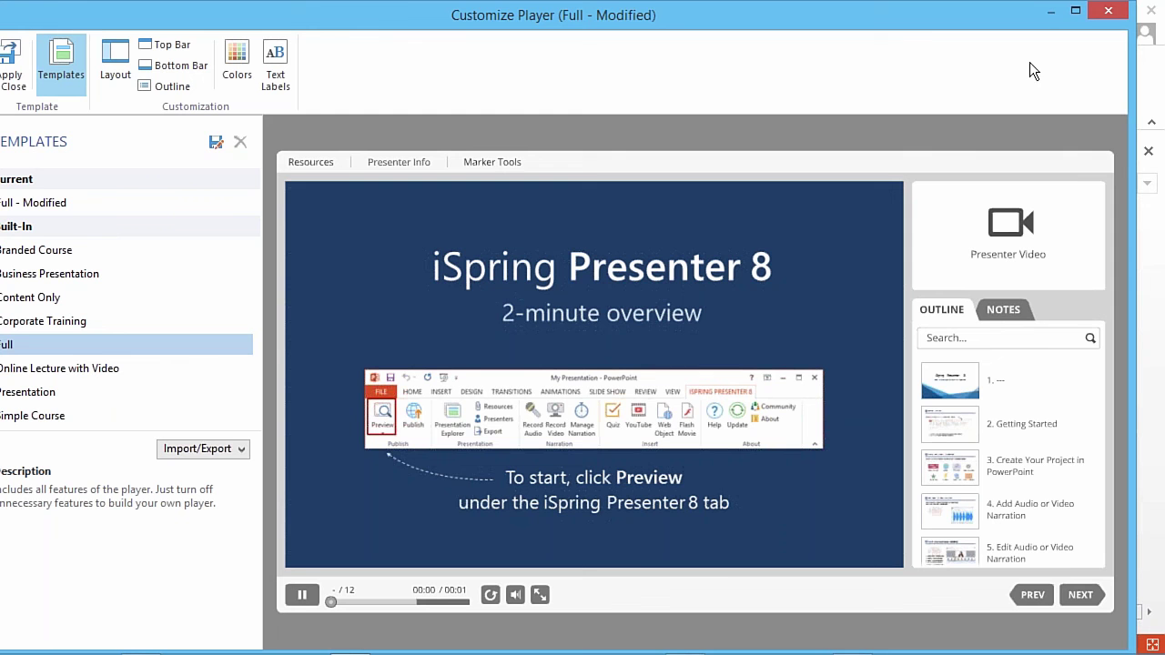
Close the Customize Player window and continue out of the Publish dialog.
click(1109, 12)
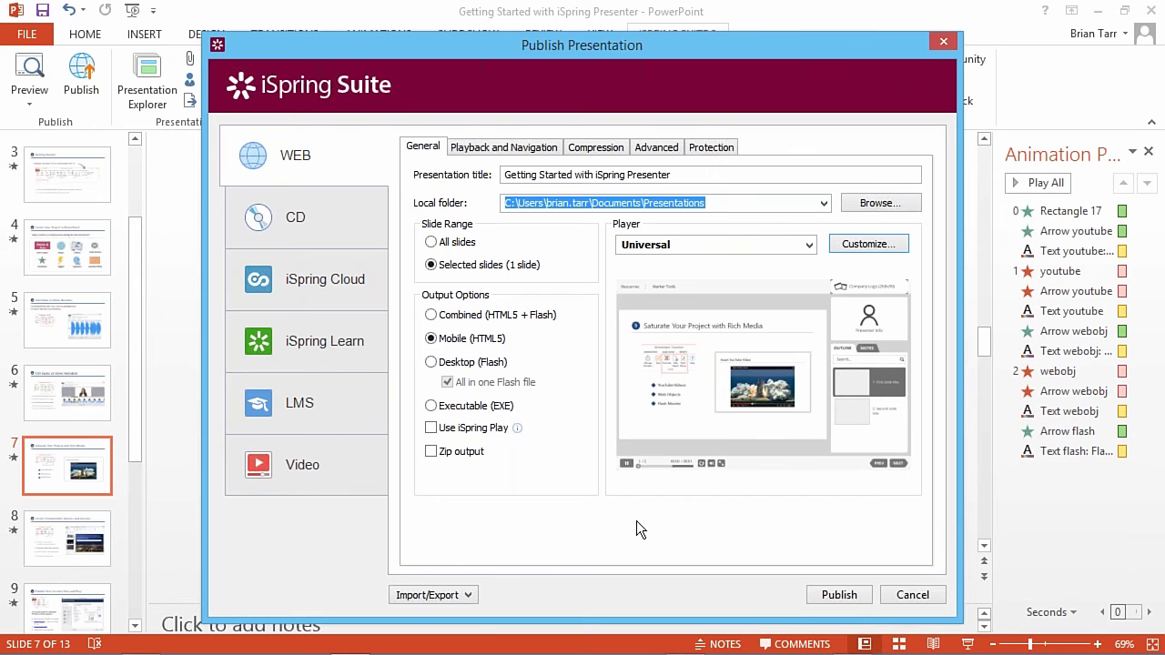
click(1144, 60)
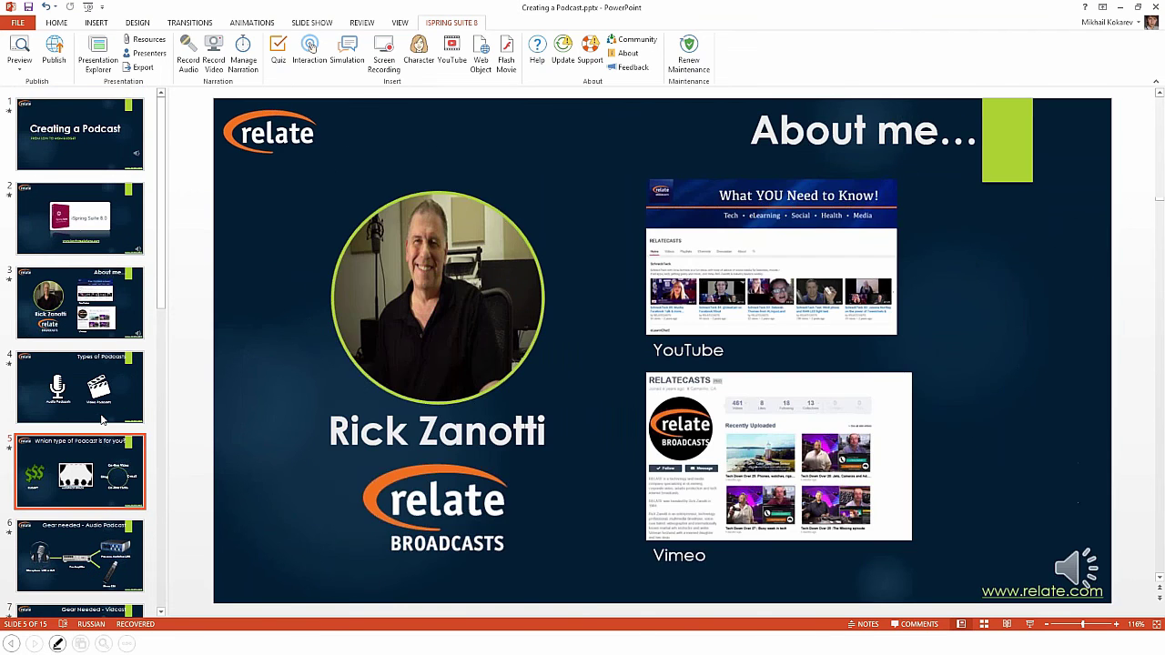
Advance the podcast deck to slide 6 of 15, Gear needed - Audio Podcast.
key(Down)
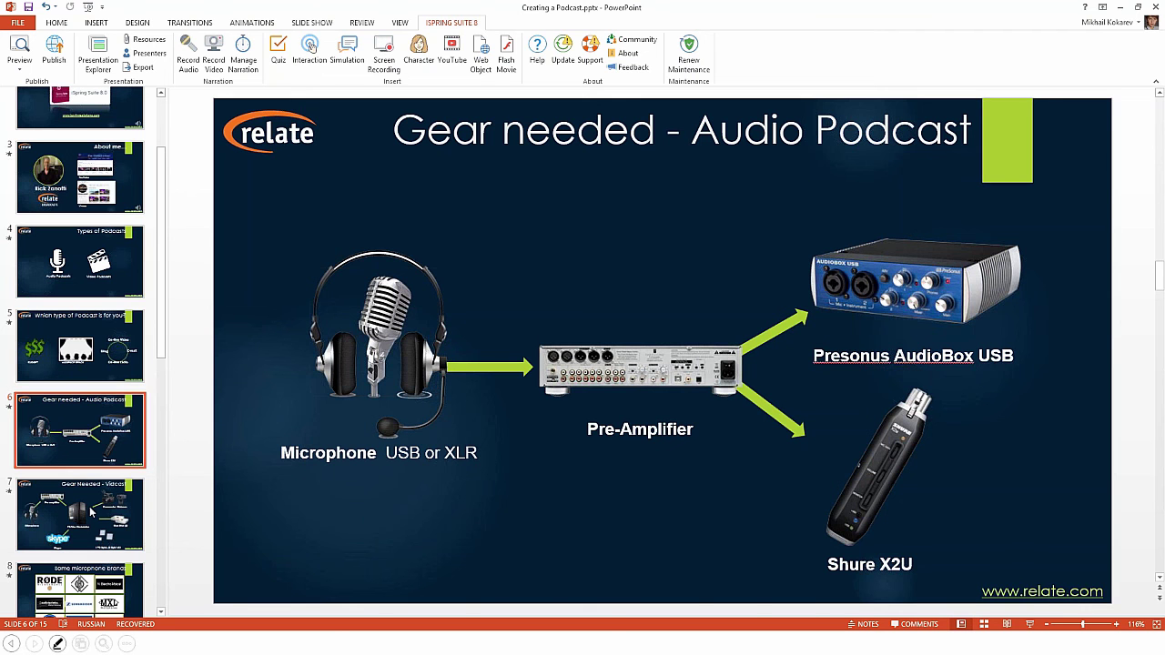
Browse slide 7 (Gear Needed - Vidcast) and slide 8, ending on slide 9, Where to purchase gear.
click(91, 512)
scroll(91, 510, down, 2)
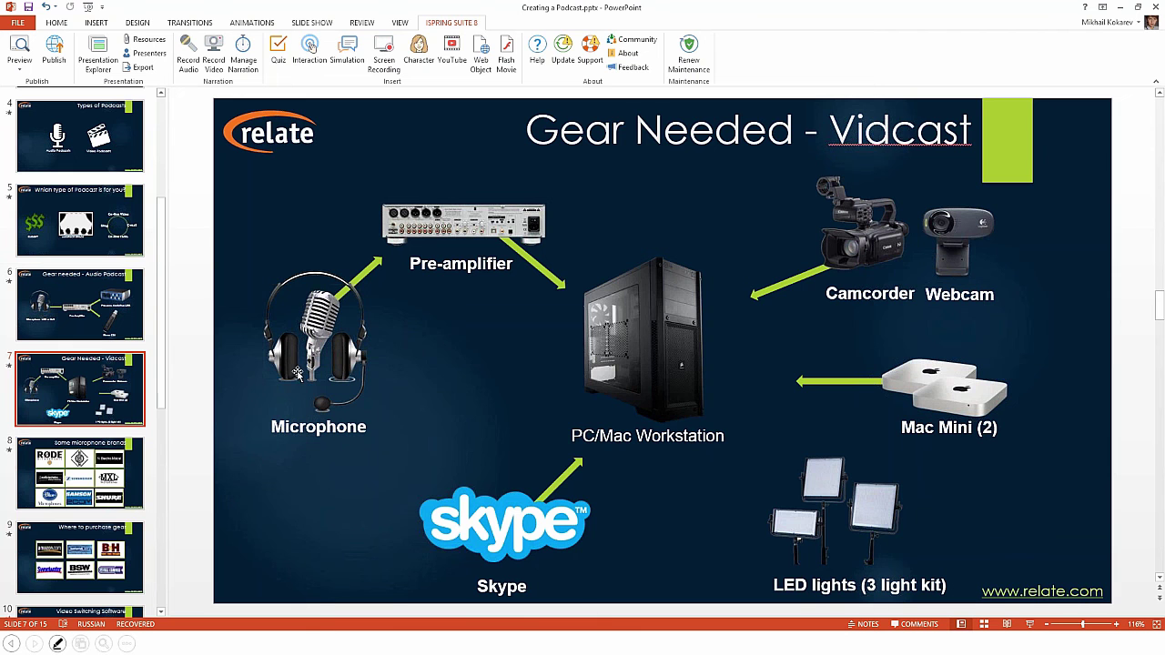
click(100, 484)
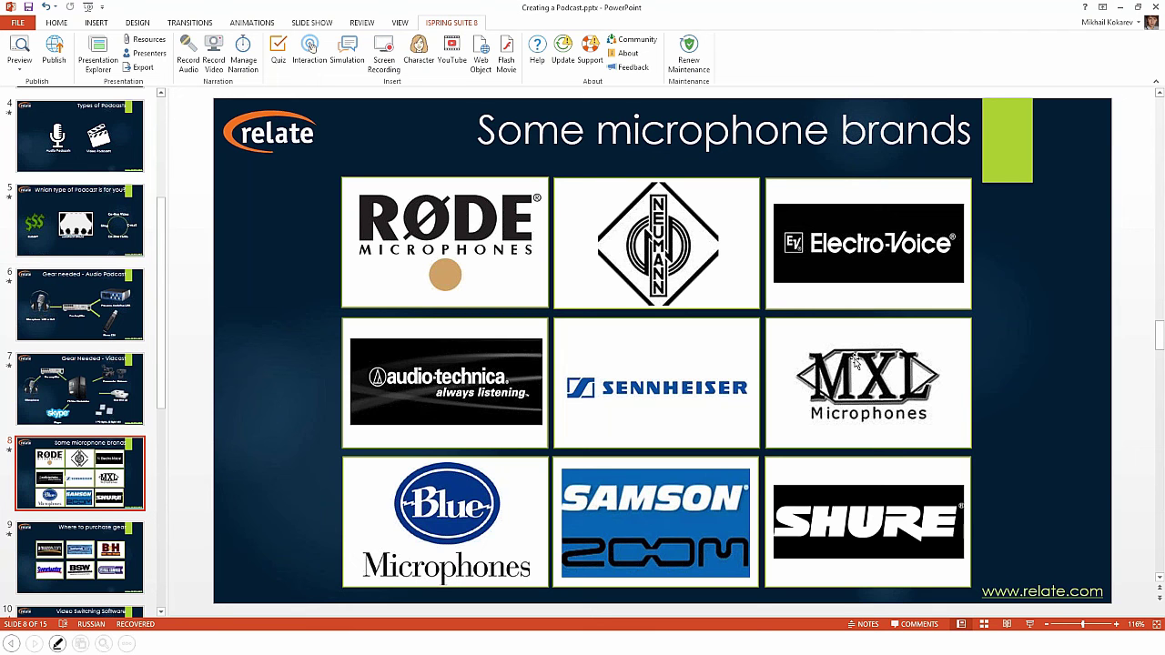
click(107, 572)
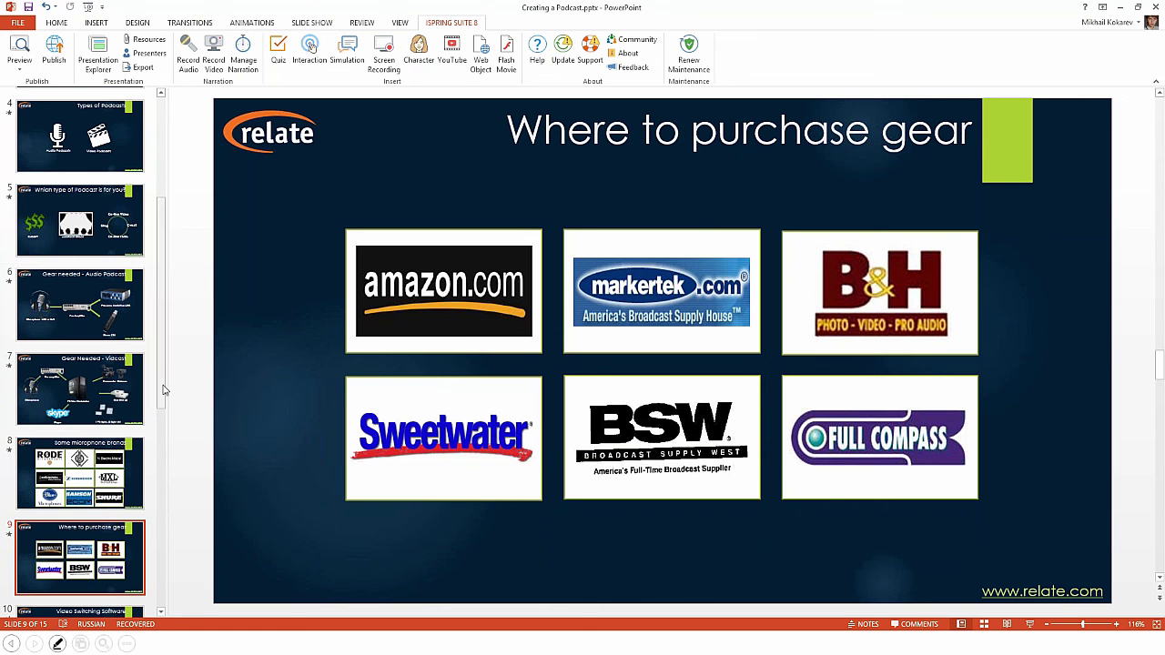
drag(162, 393, 163, 429)
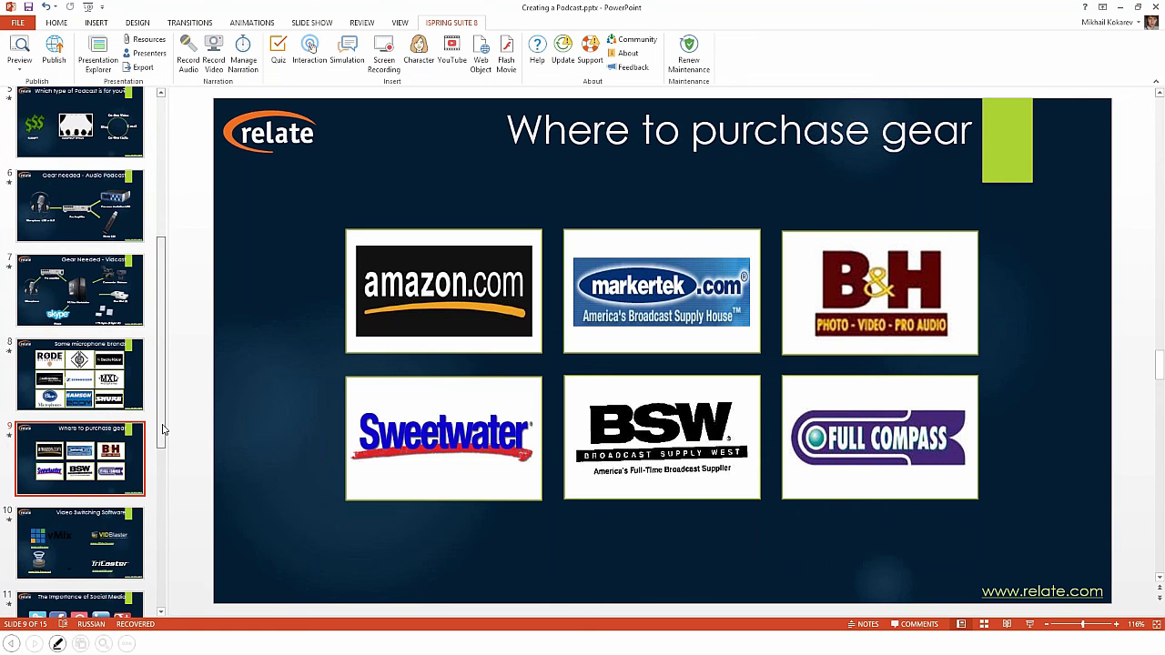